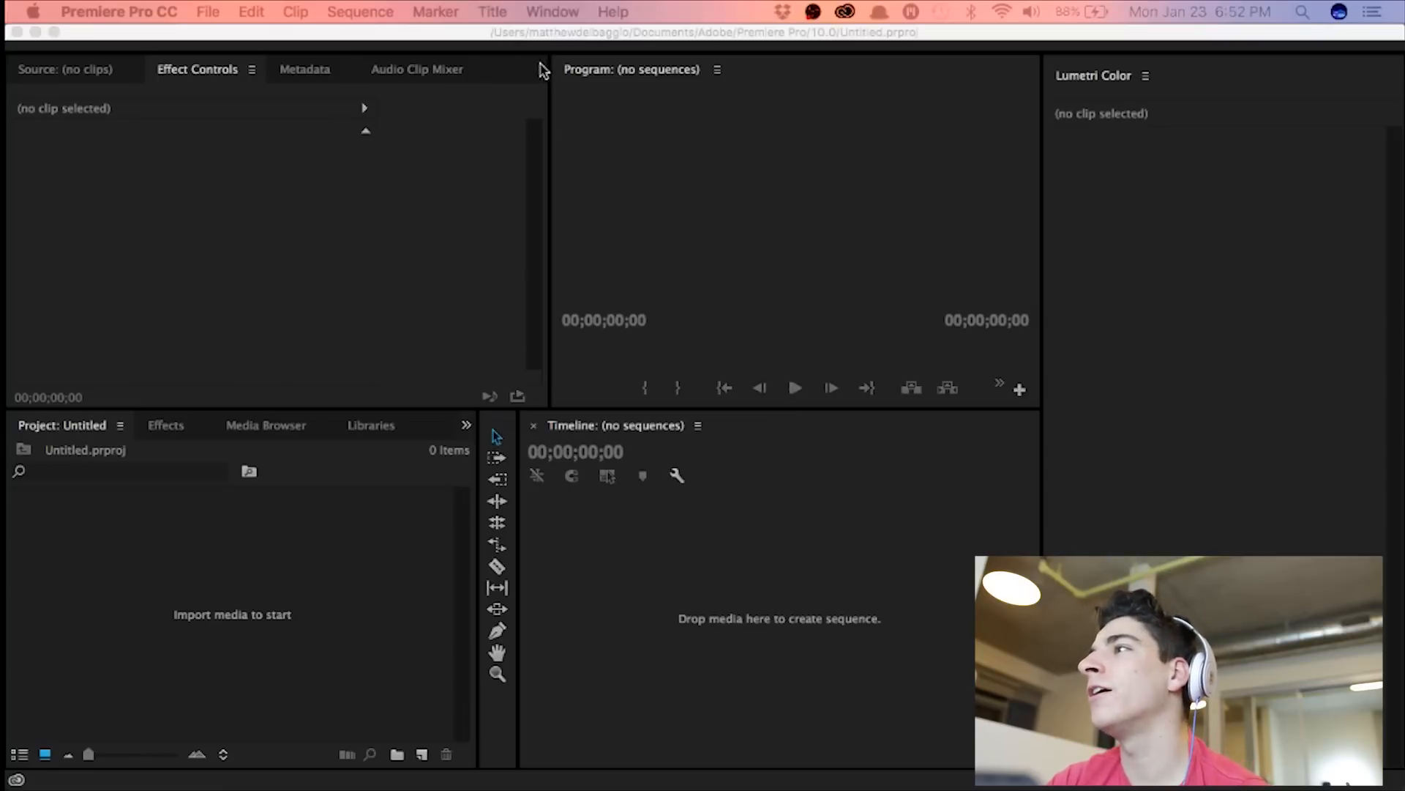
Step: Open the "city hall hyperlapse Pics" folder from the desktop and go through its image files to the end of the list
key(ctrl+Left)
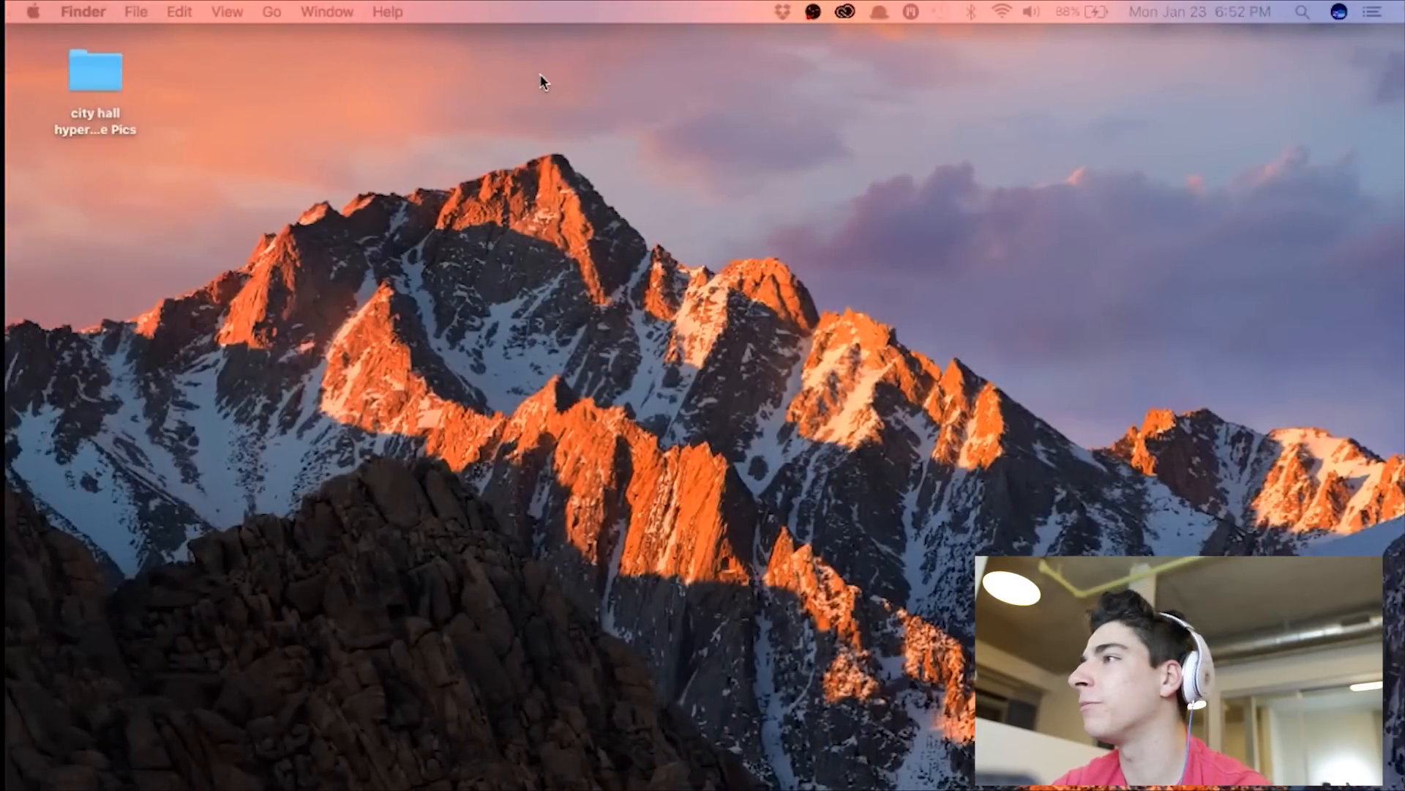
double_click(99, 73)
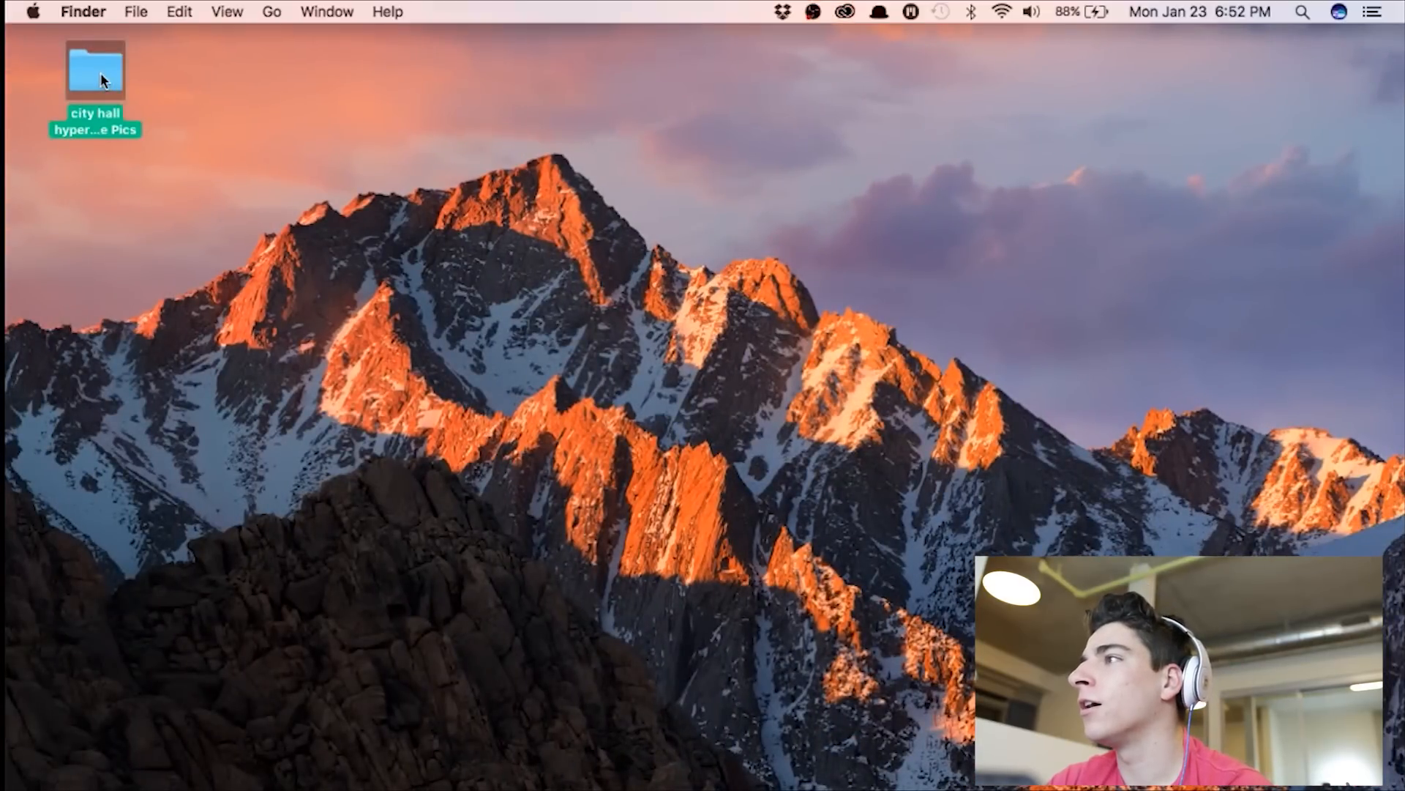
drag(777, 133, 737, 84)
click(737, 84)
drag(773, 202, 826, 127)
click(783, 160)
scroll(764, 279, down, 2)
scroll(763, 278, down, 20)
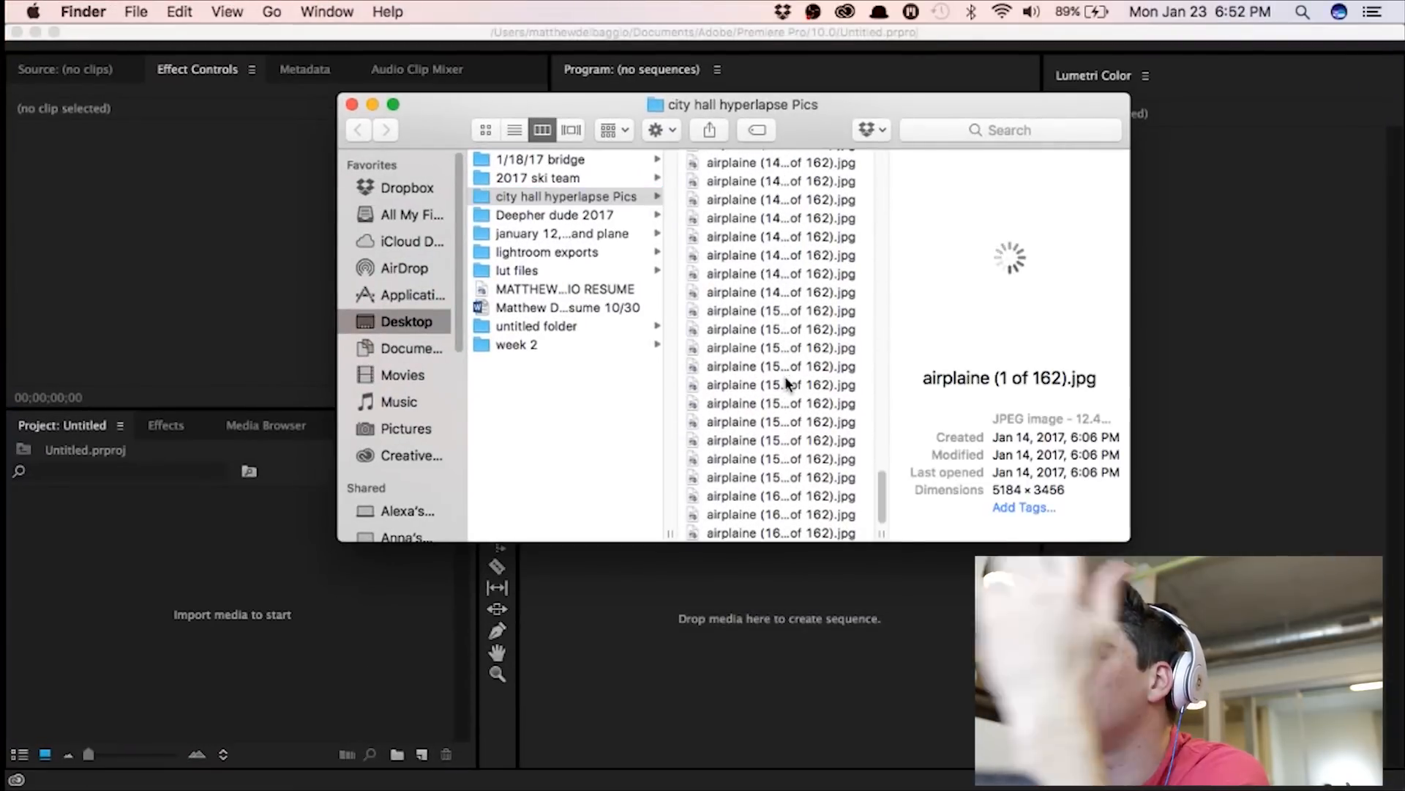
Step: Import all images from the "city hall hyperlapse Pics" folder into the Premiere Pro project, and close the folder window
key(super+a)
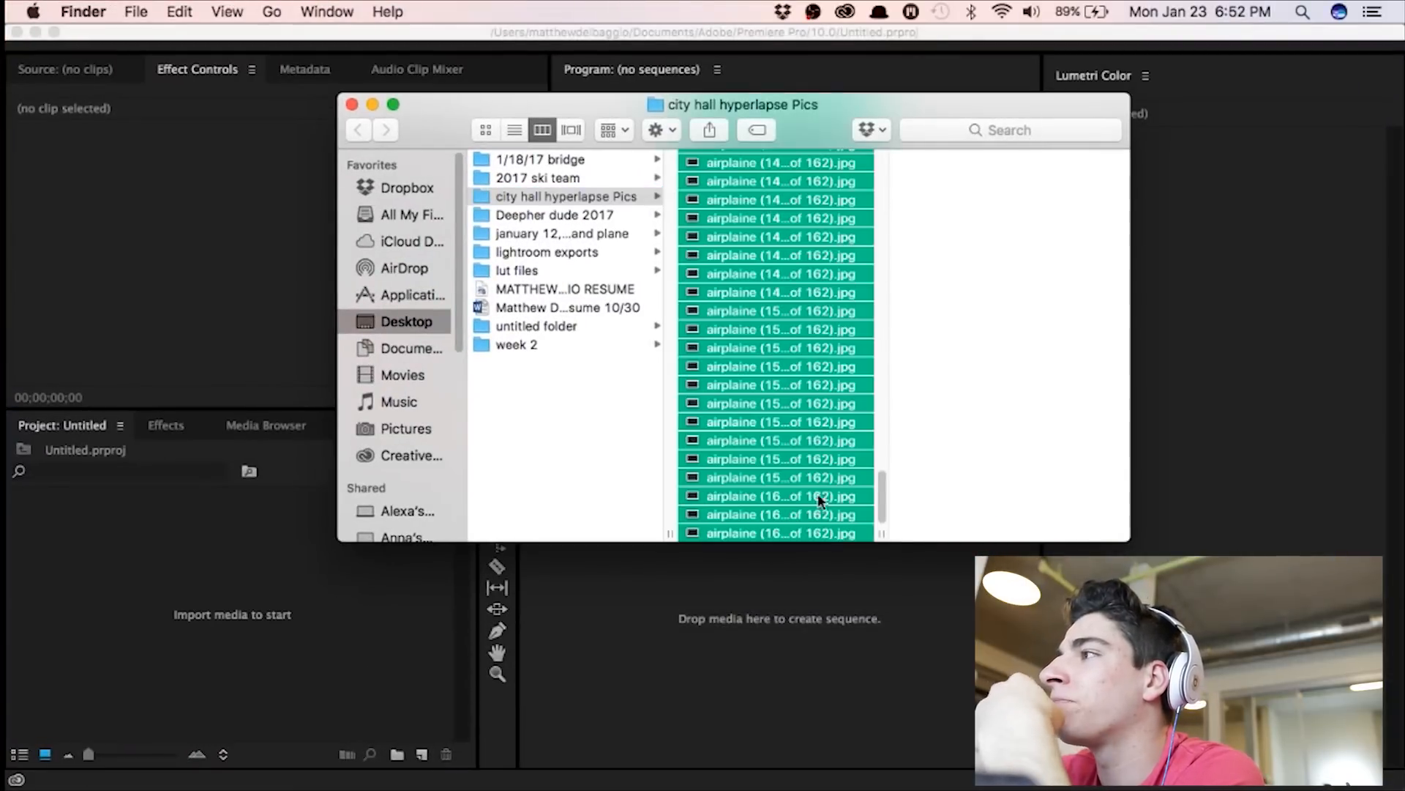
drag(702, 402, 739, 381)
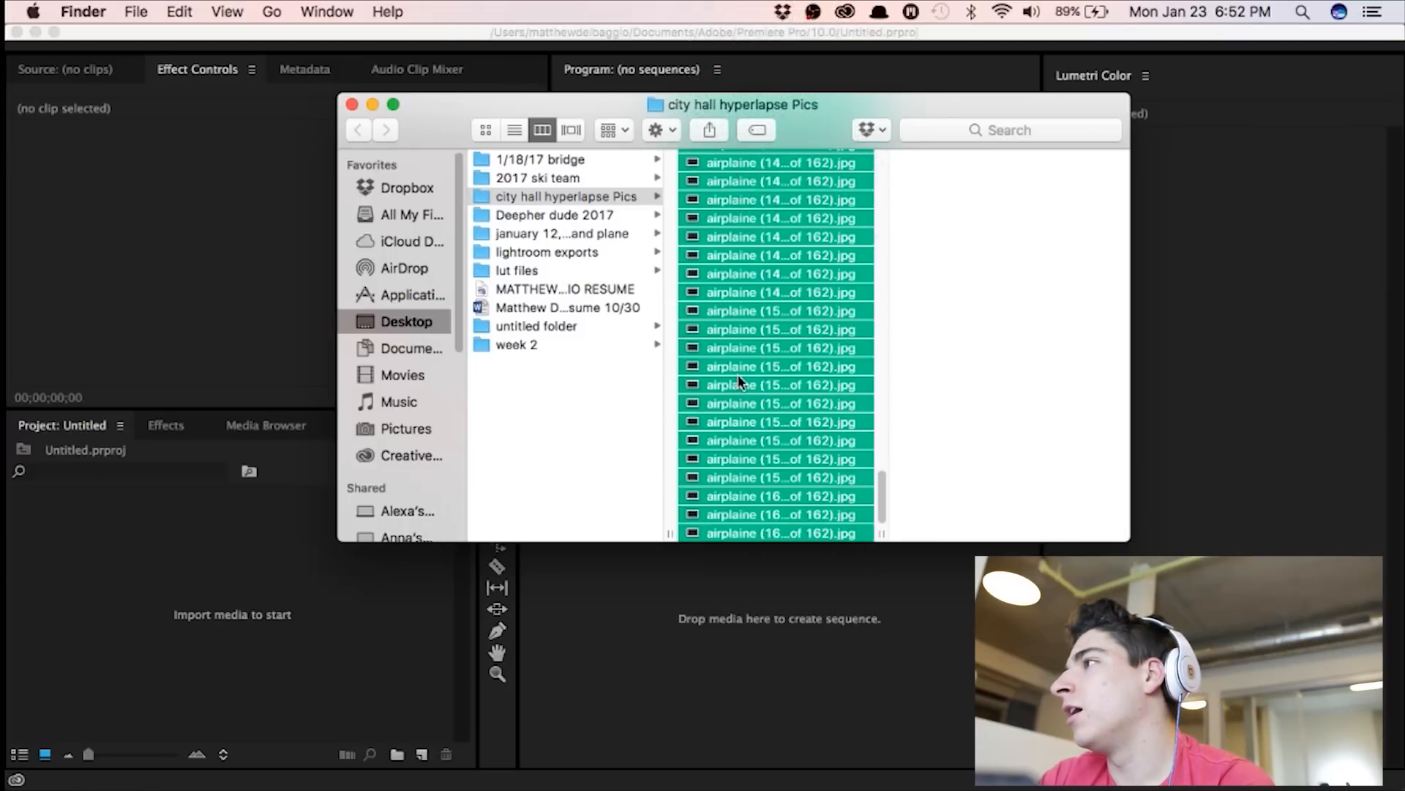
drag(691, 440, 172, 599)
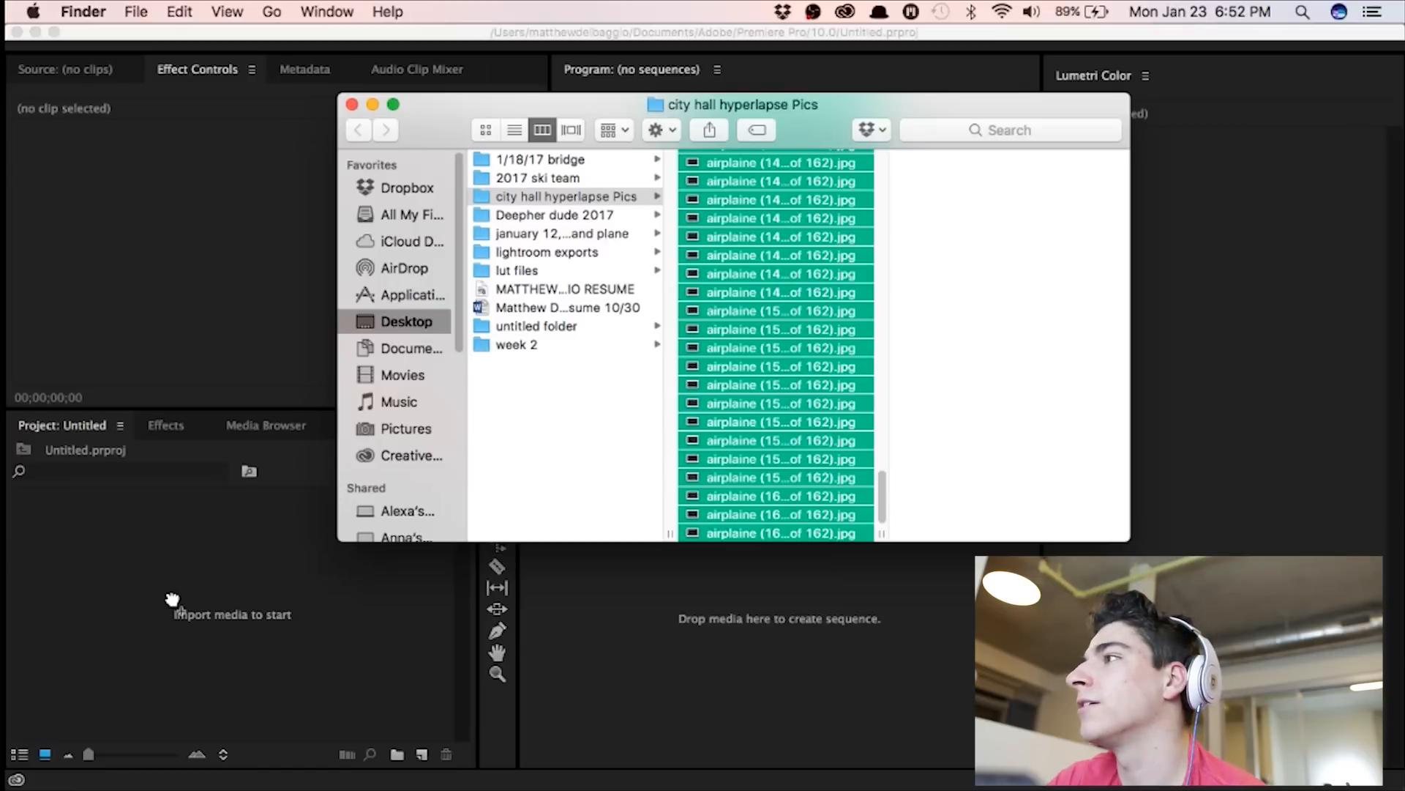
drag(172, 601, 174, 604)
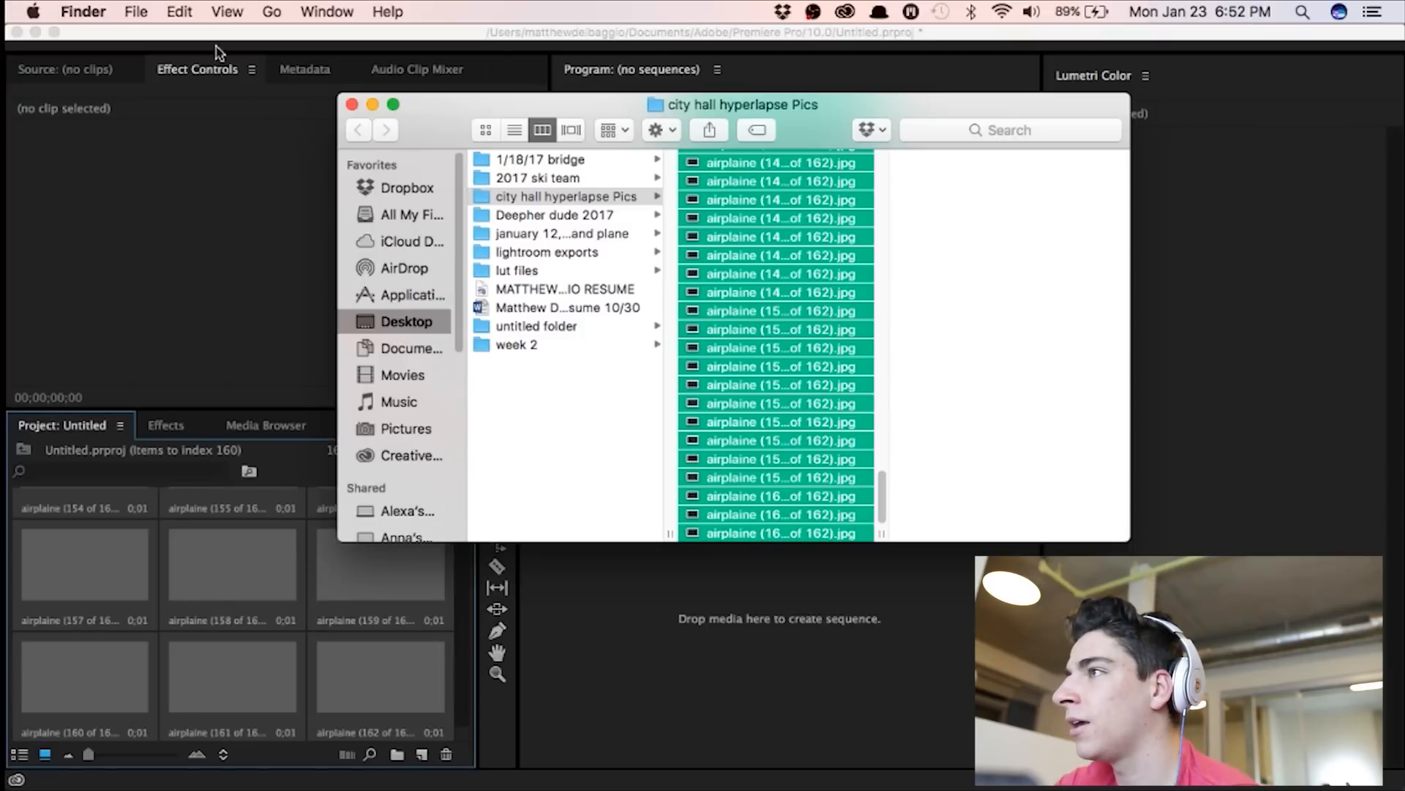
click(353, 104)
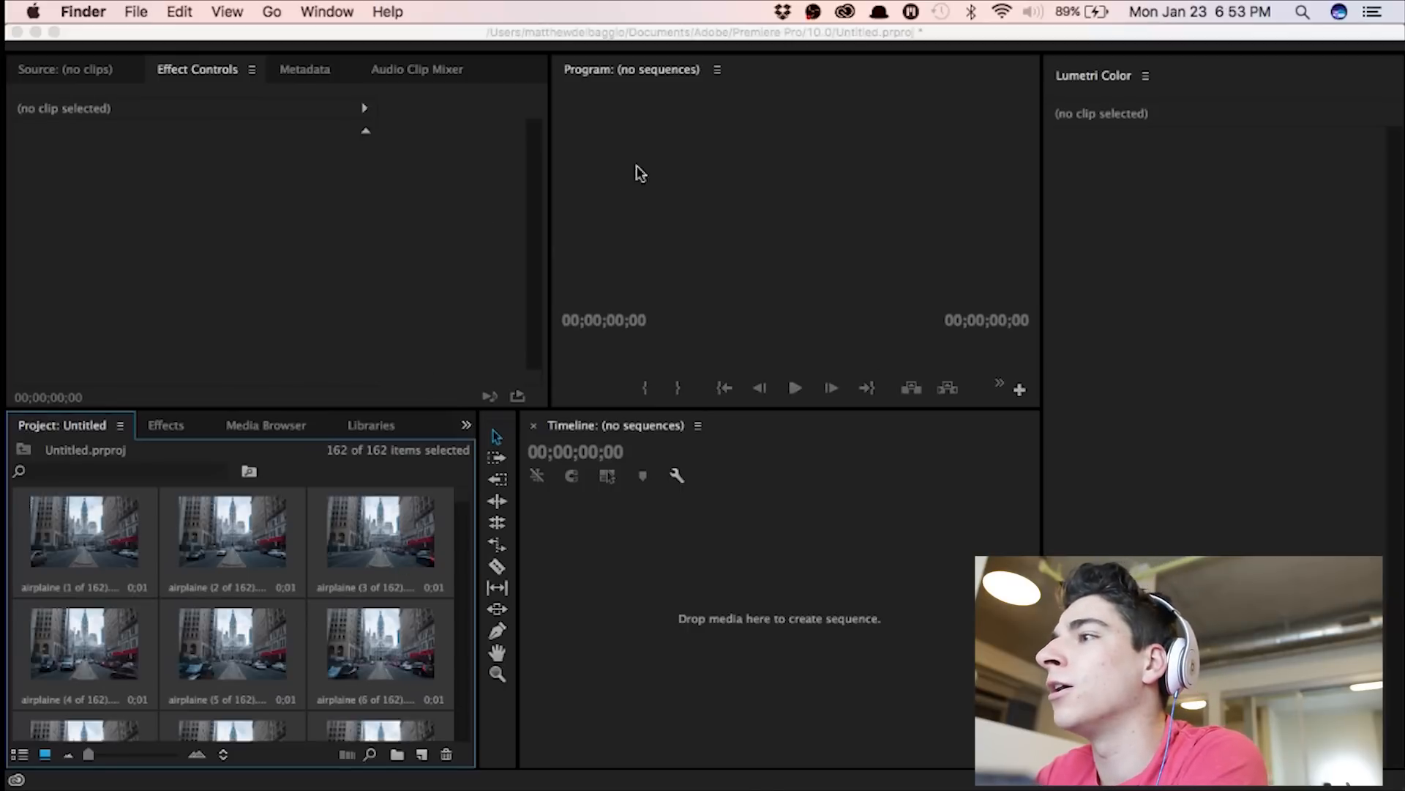
click(39, 546)
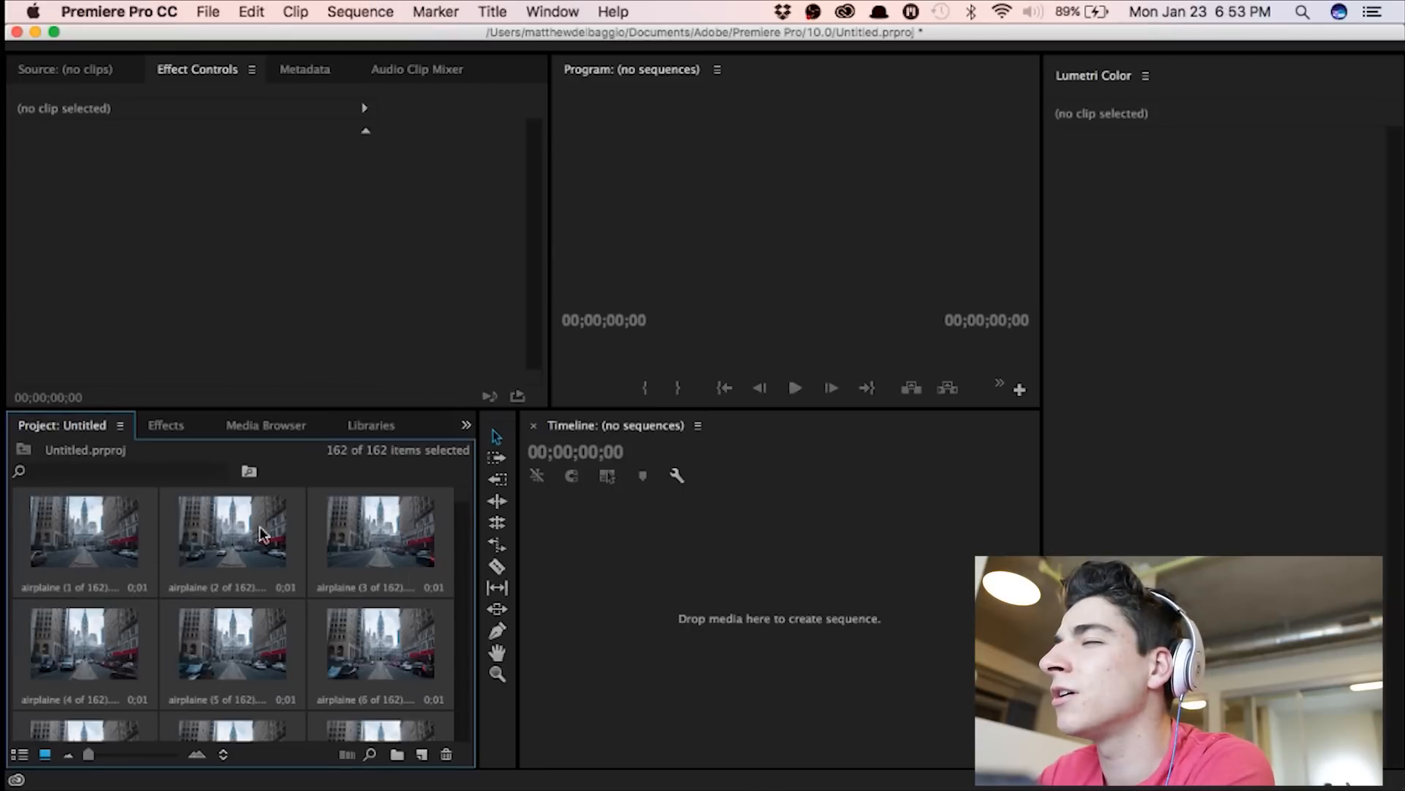
click(163, 515)
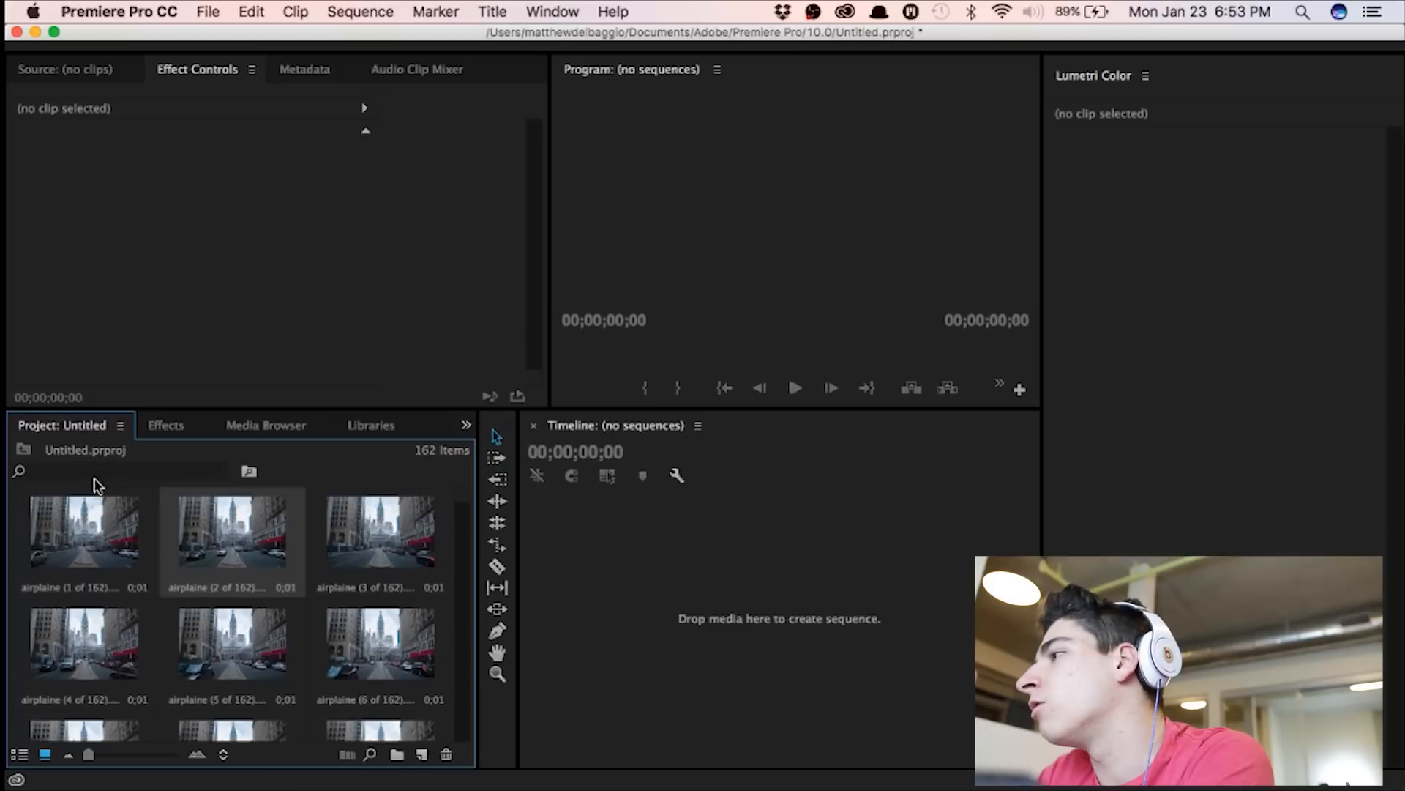
click(57, 545)
scroll(236, 538, down, 3)
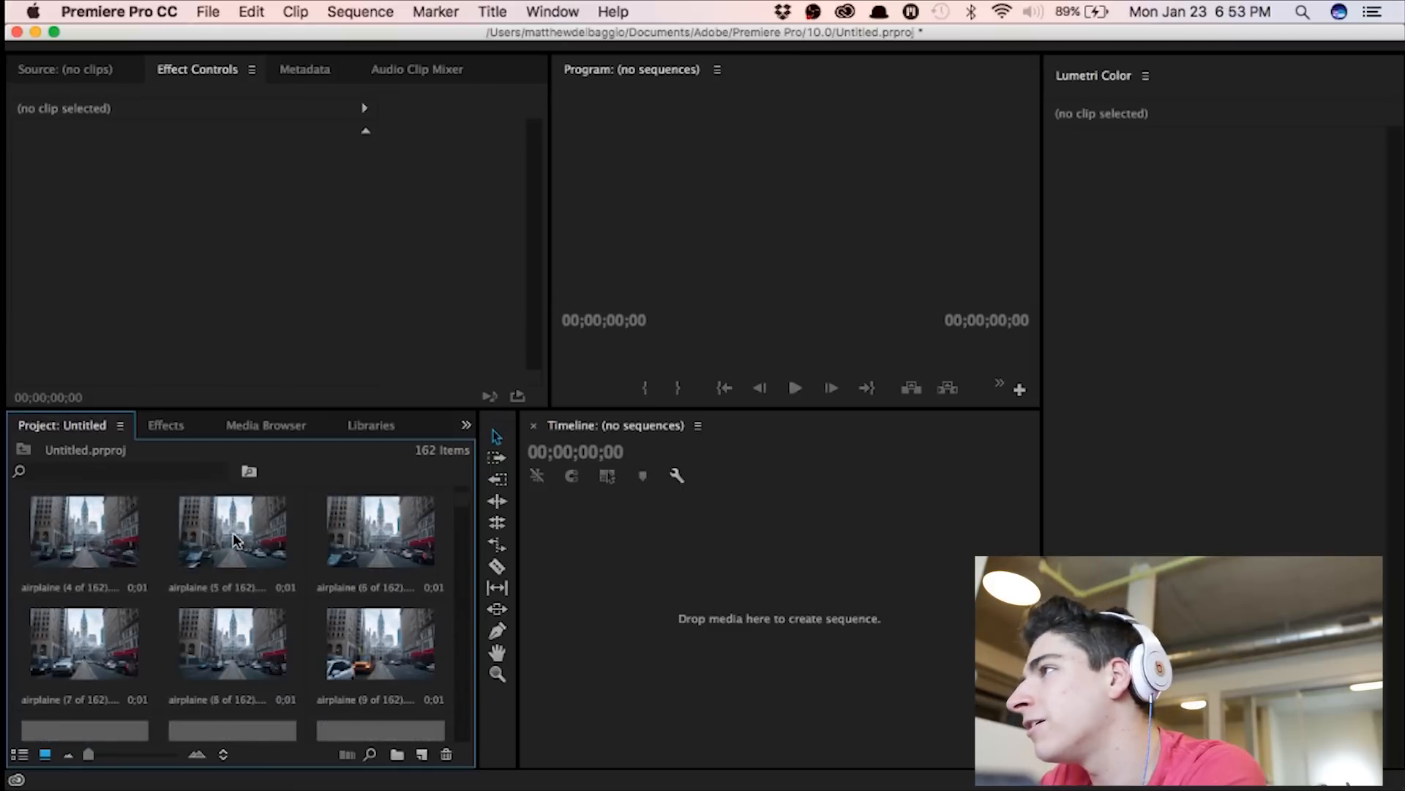
Step: Set the still image default duration to 1 frame in the general preferences
click(380, 71)
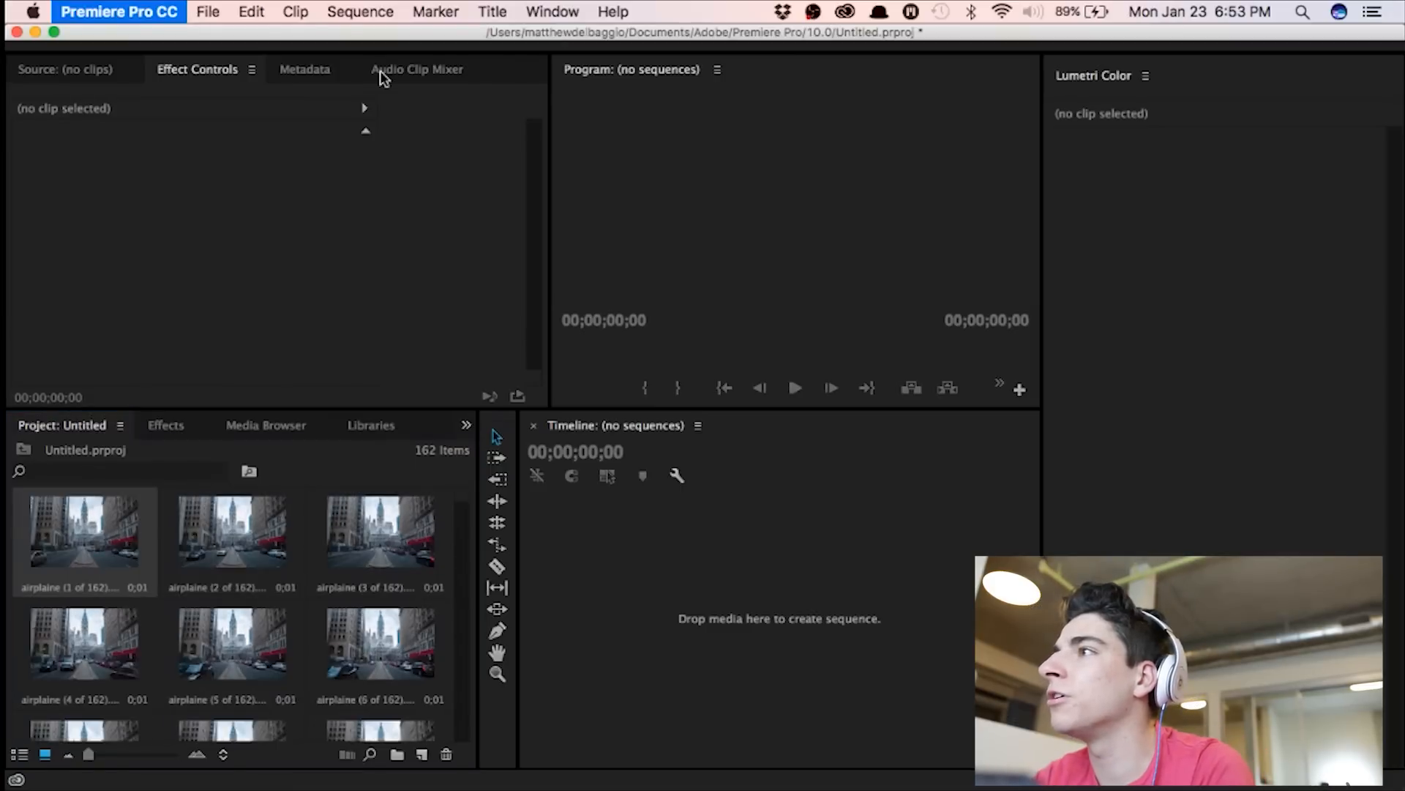
key(super+comma)
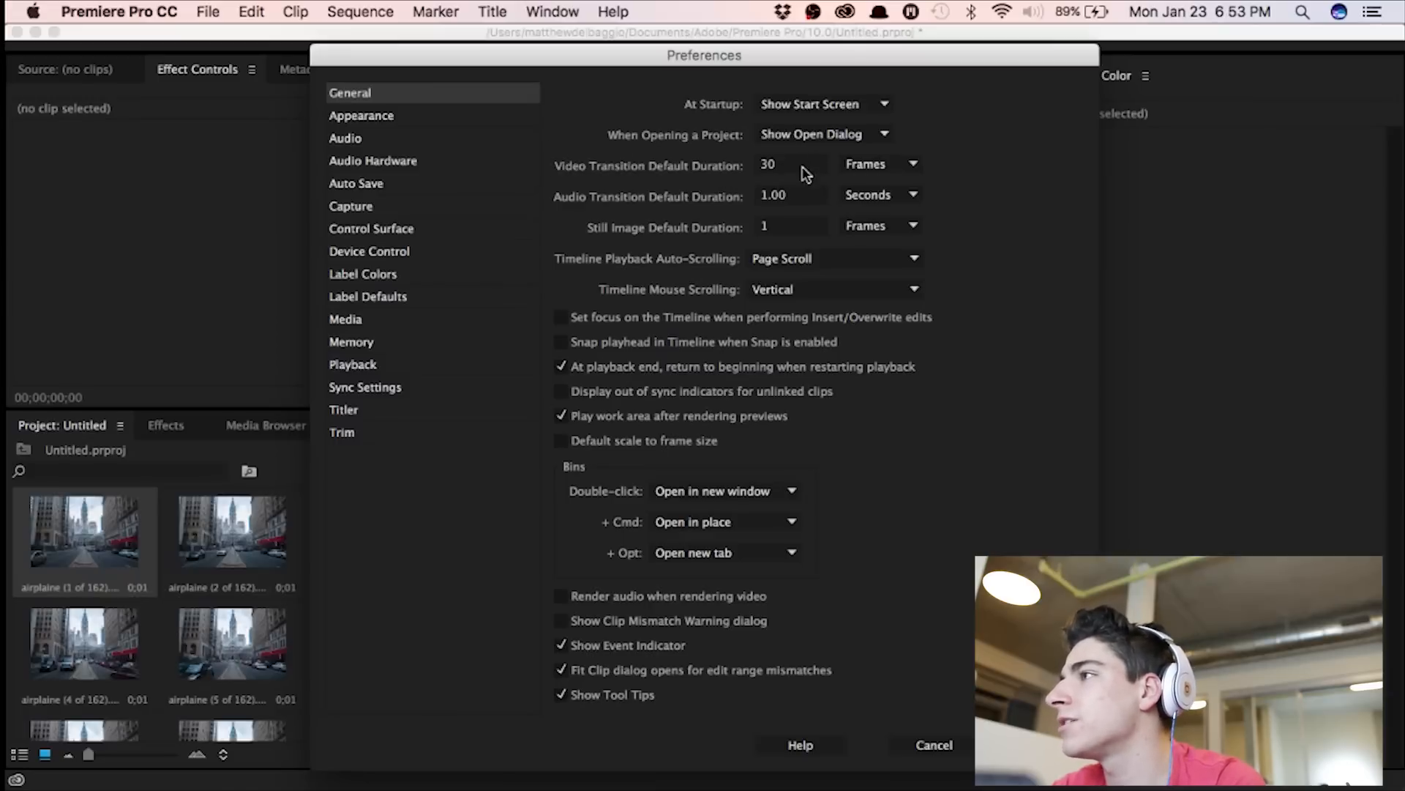
click(873, 232)
click(875, 243)
click(762, 228)
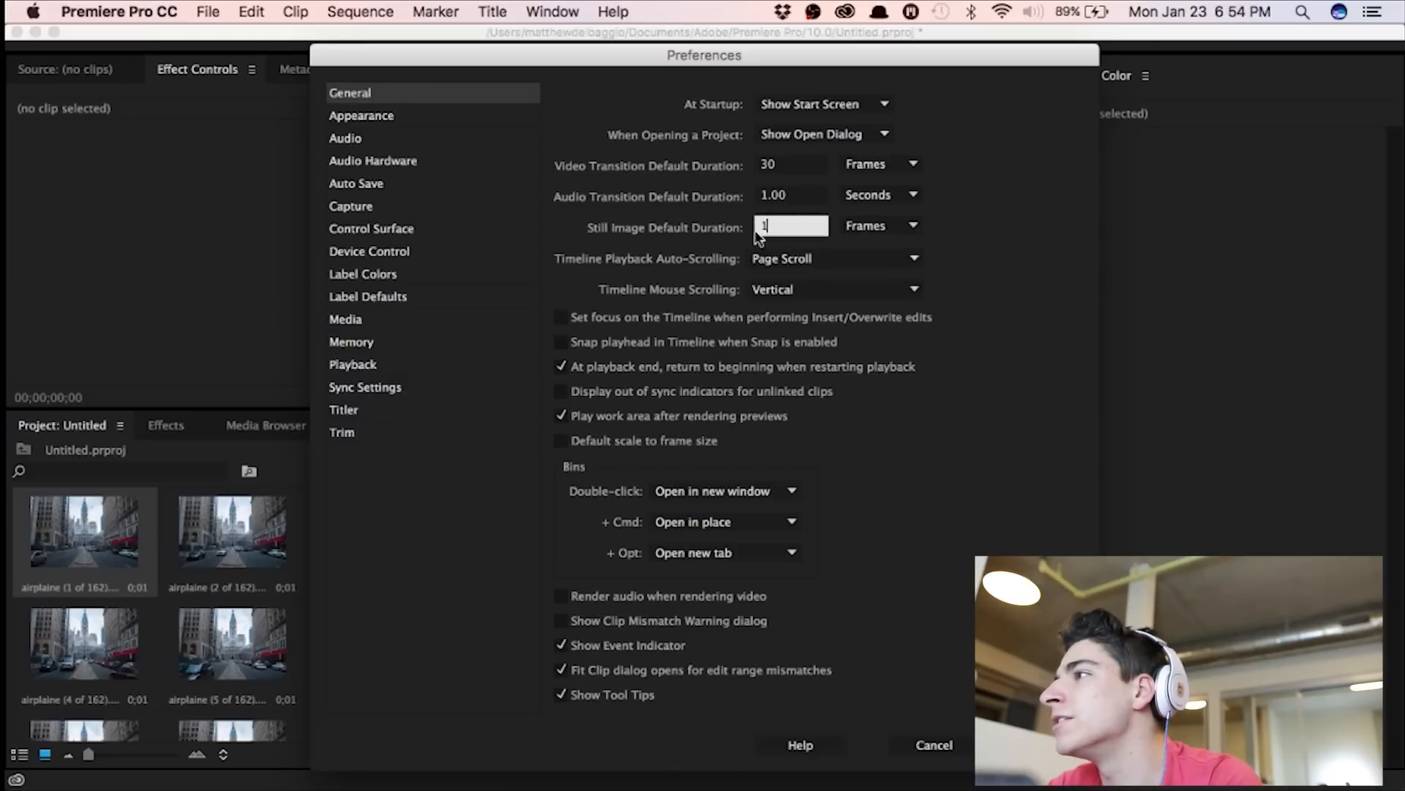
click(871, 228)
click(817, 228)
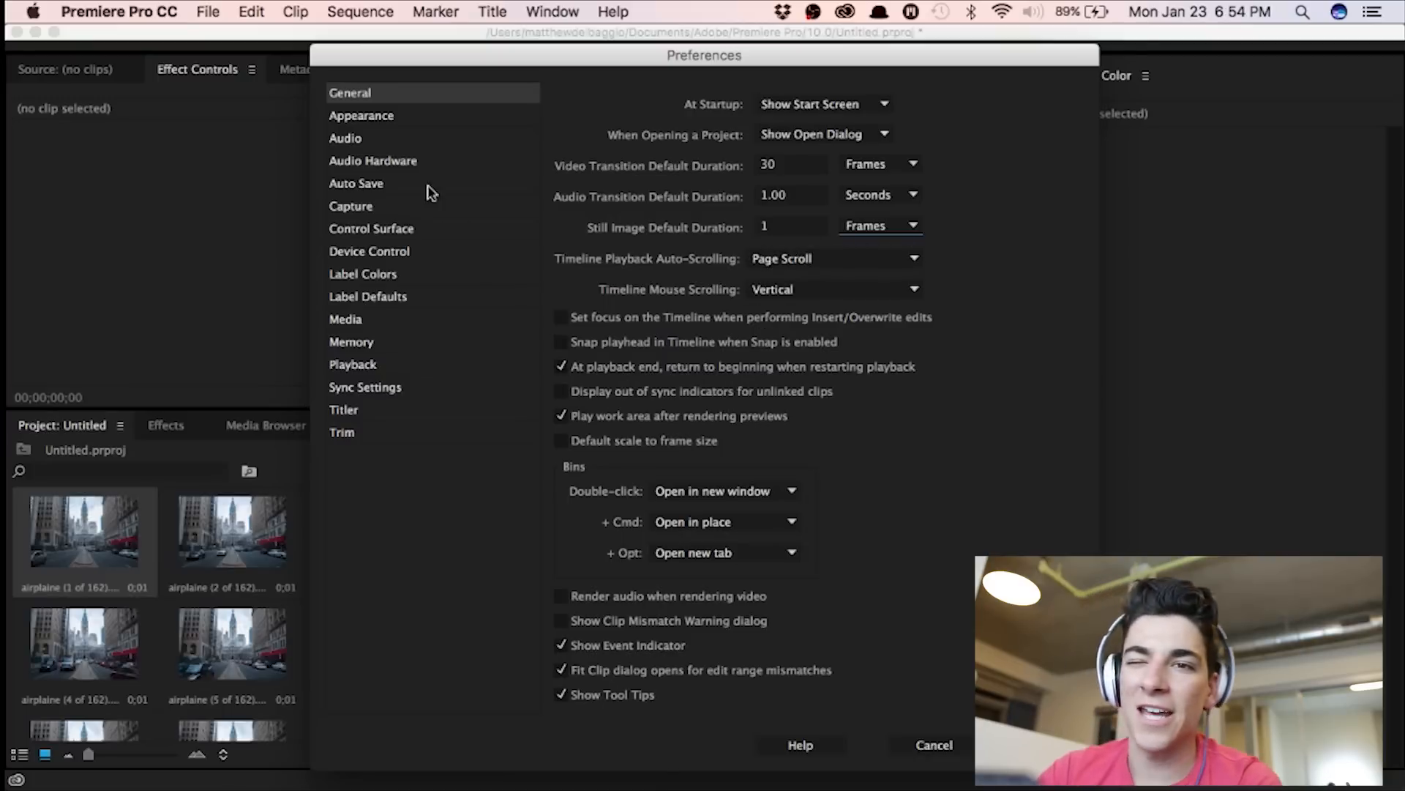
Step: Examine the remaining preference categories from Appearance through Trim, and close the preferences
click(400, 117)
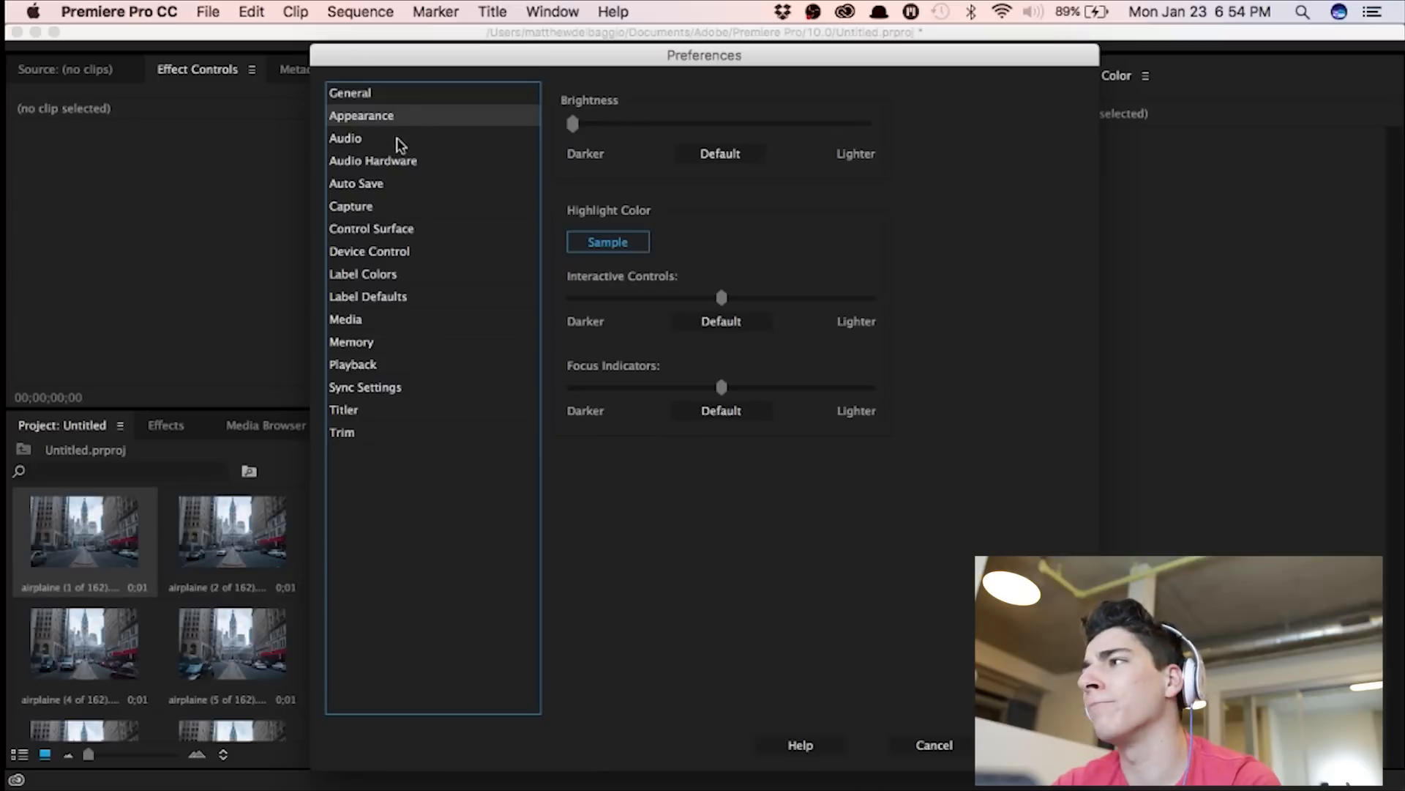
click(397, 144)
click(399, 162)
click(393, 186)
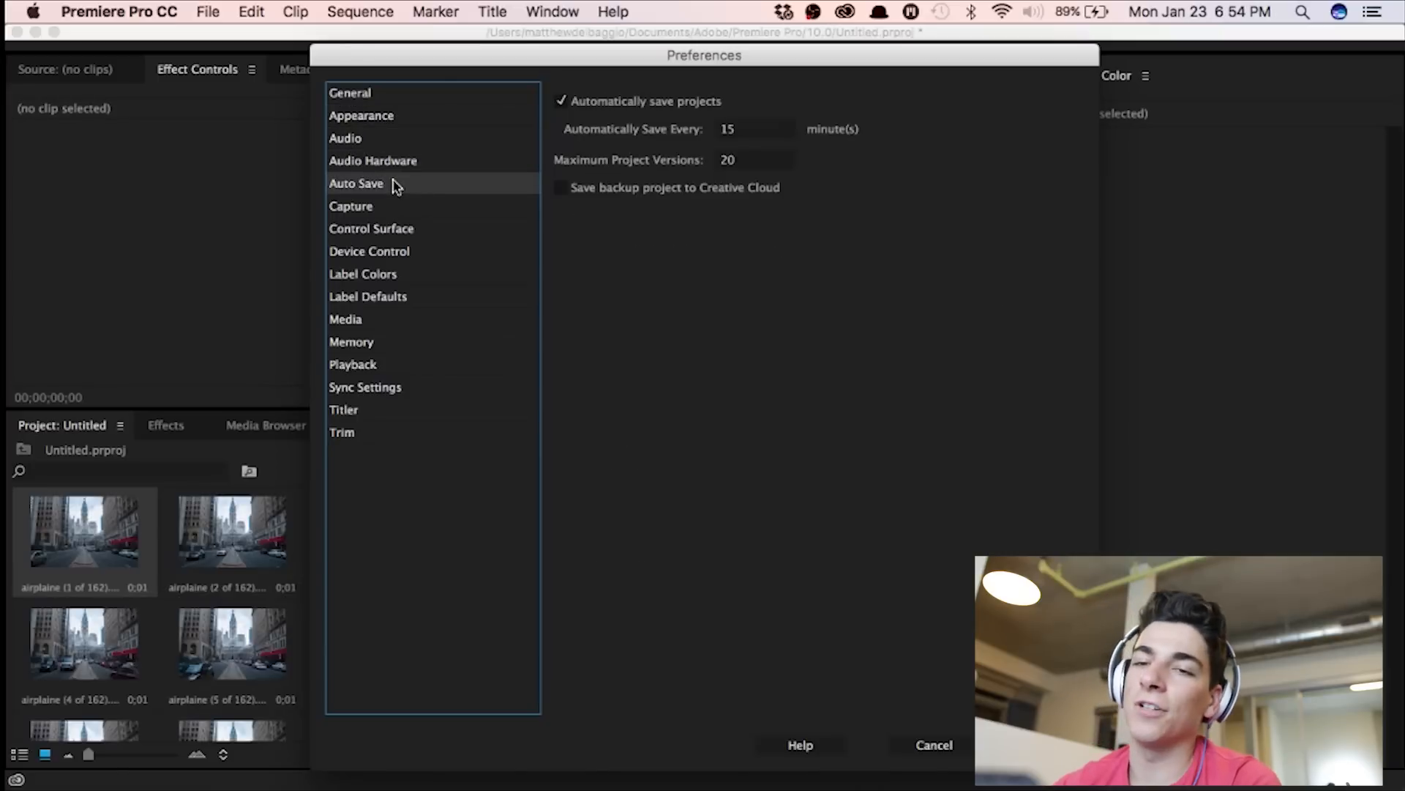
click(396, 207)
click(402, 229)
click(405, 250)
click(407, 277)
click(407, 298)
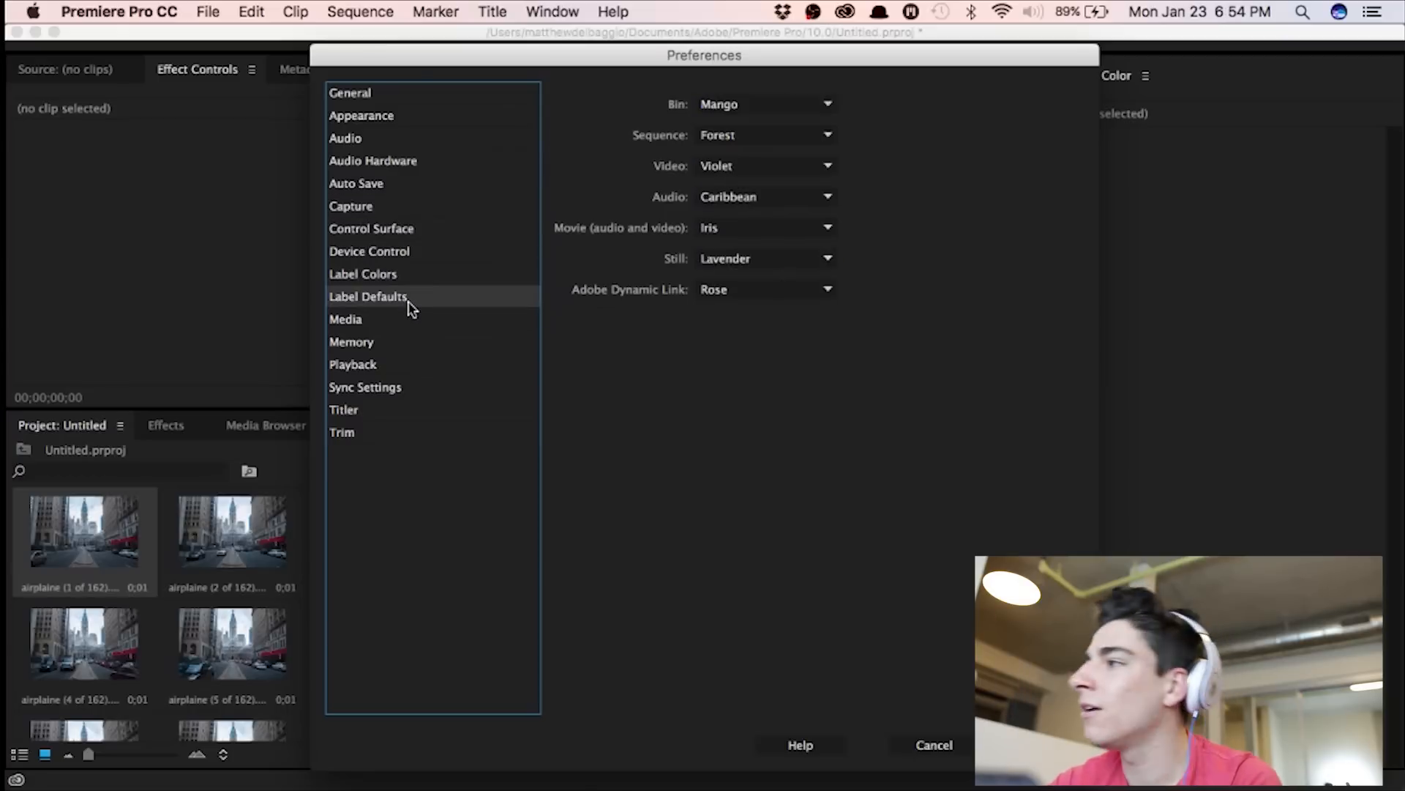
click(412, 321)
click(410, 343)
click(419, 358)
click(417, 350)
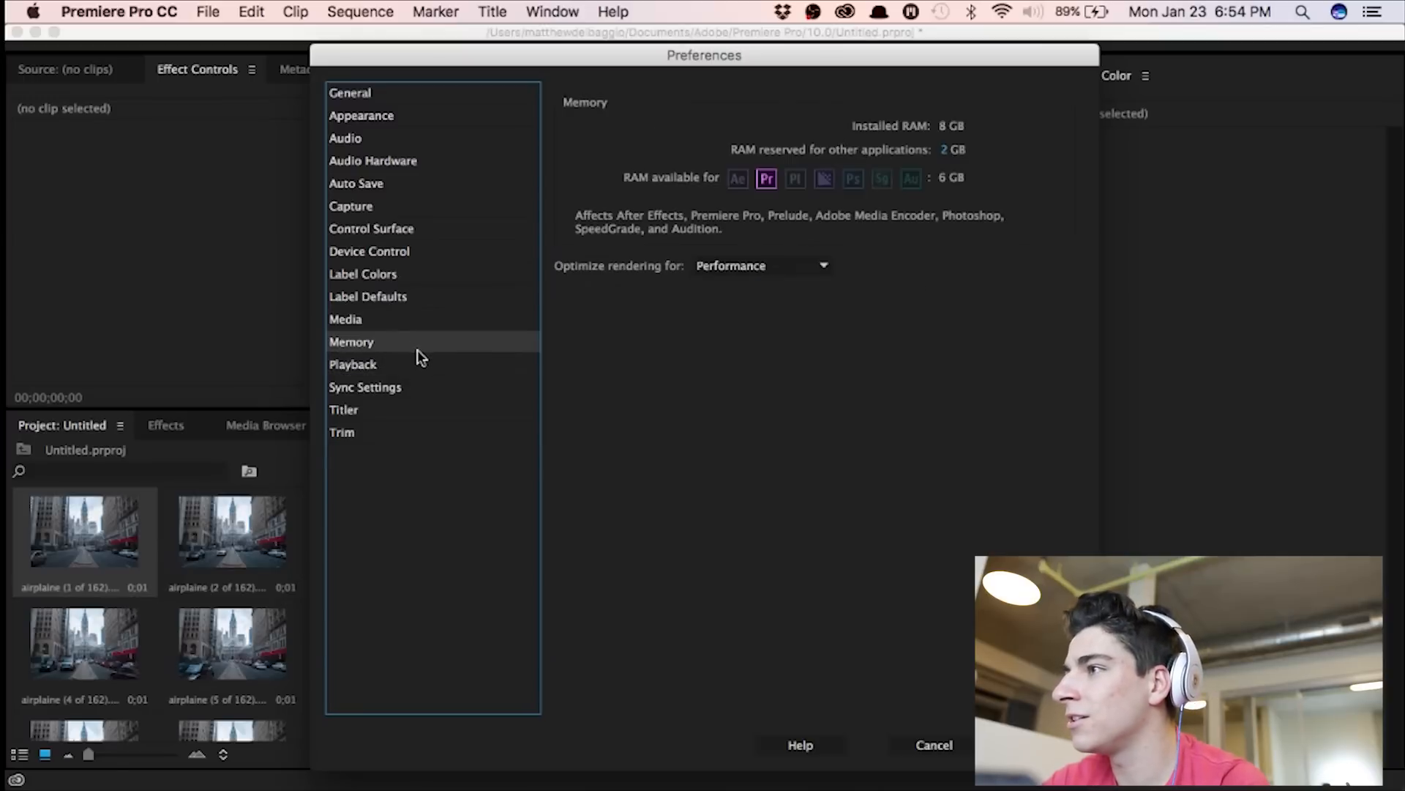
click(423, 391)
click(425, 407)
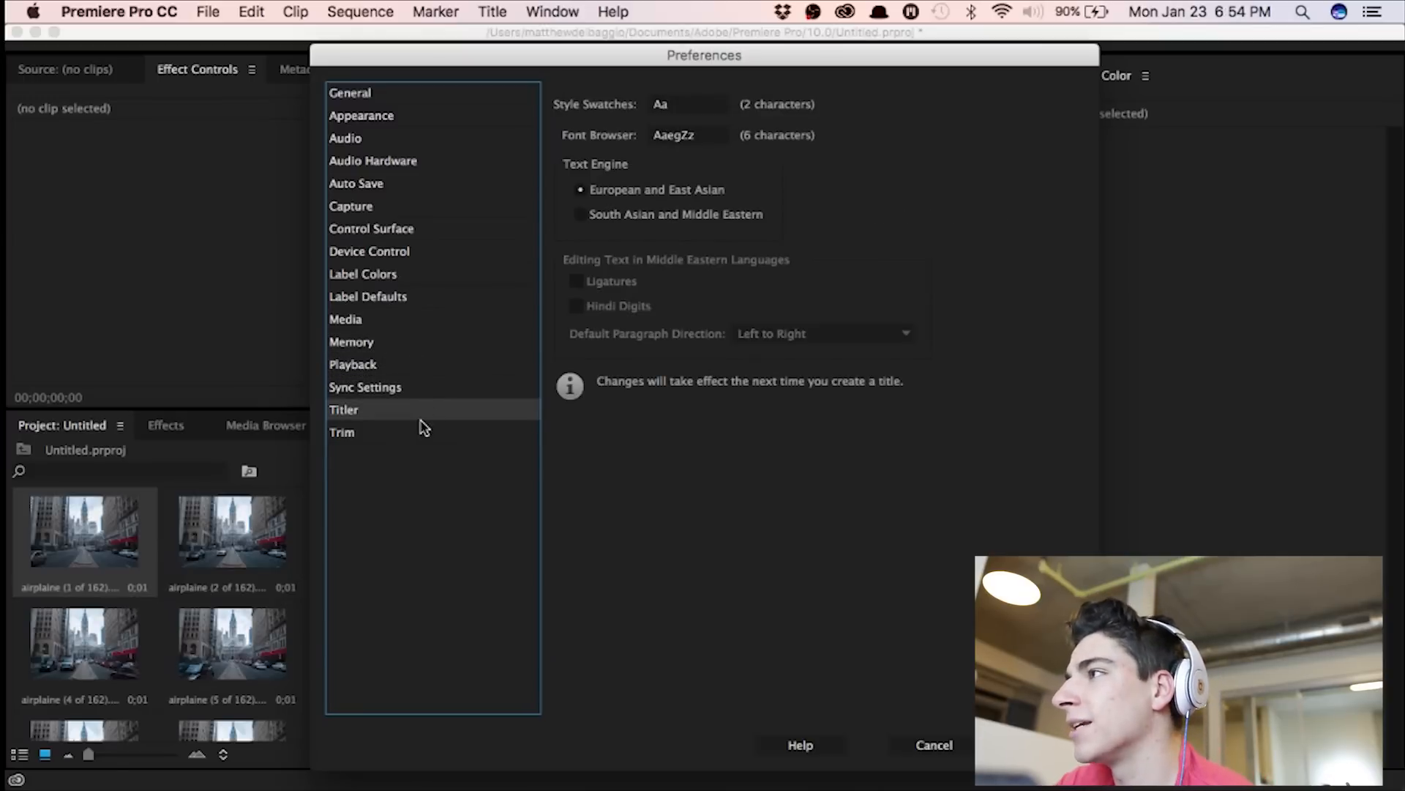
click(421, 431)
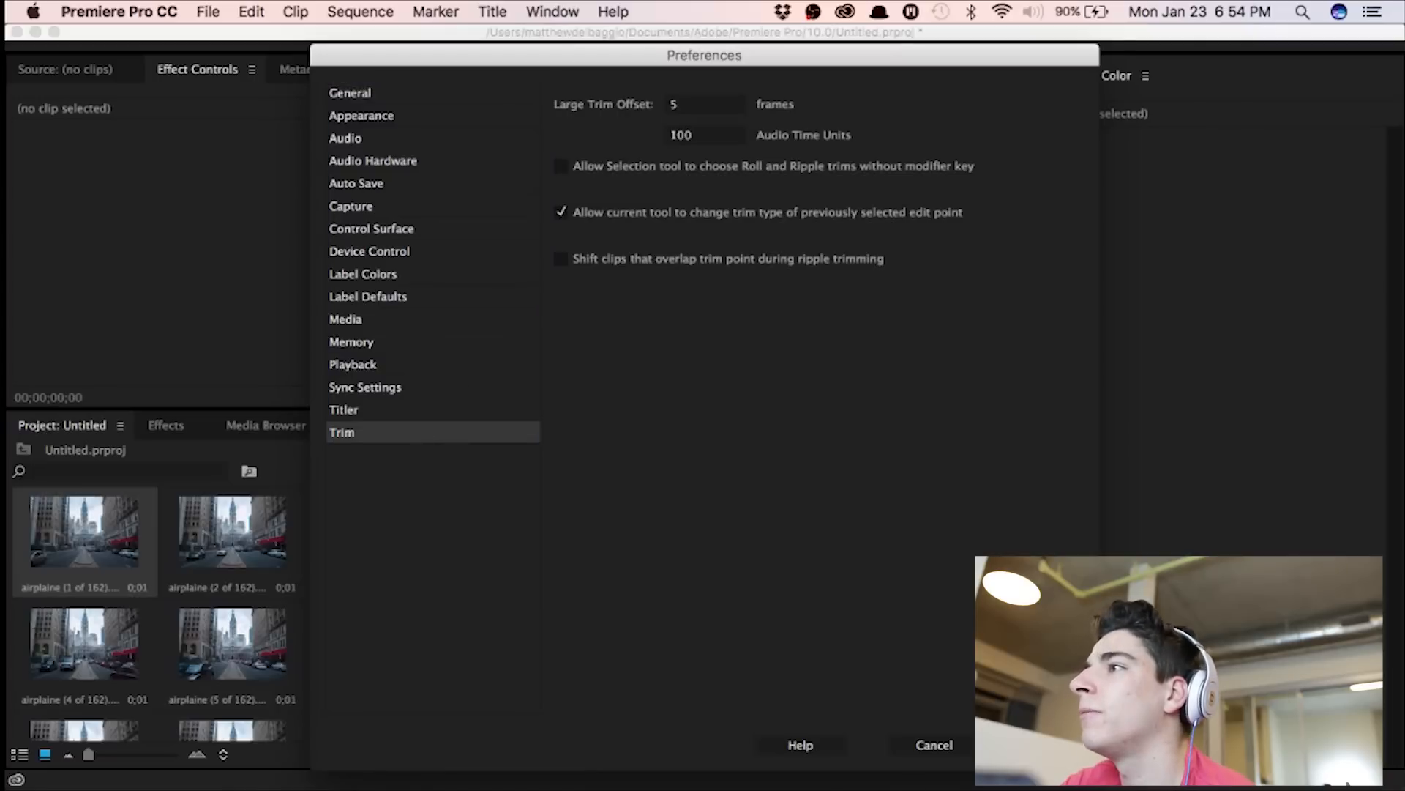
key(Return)
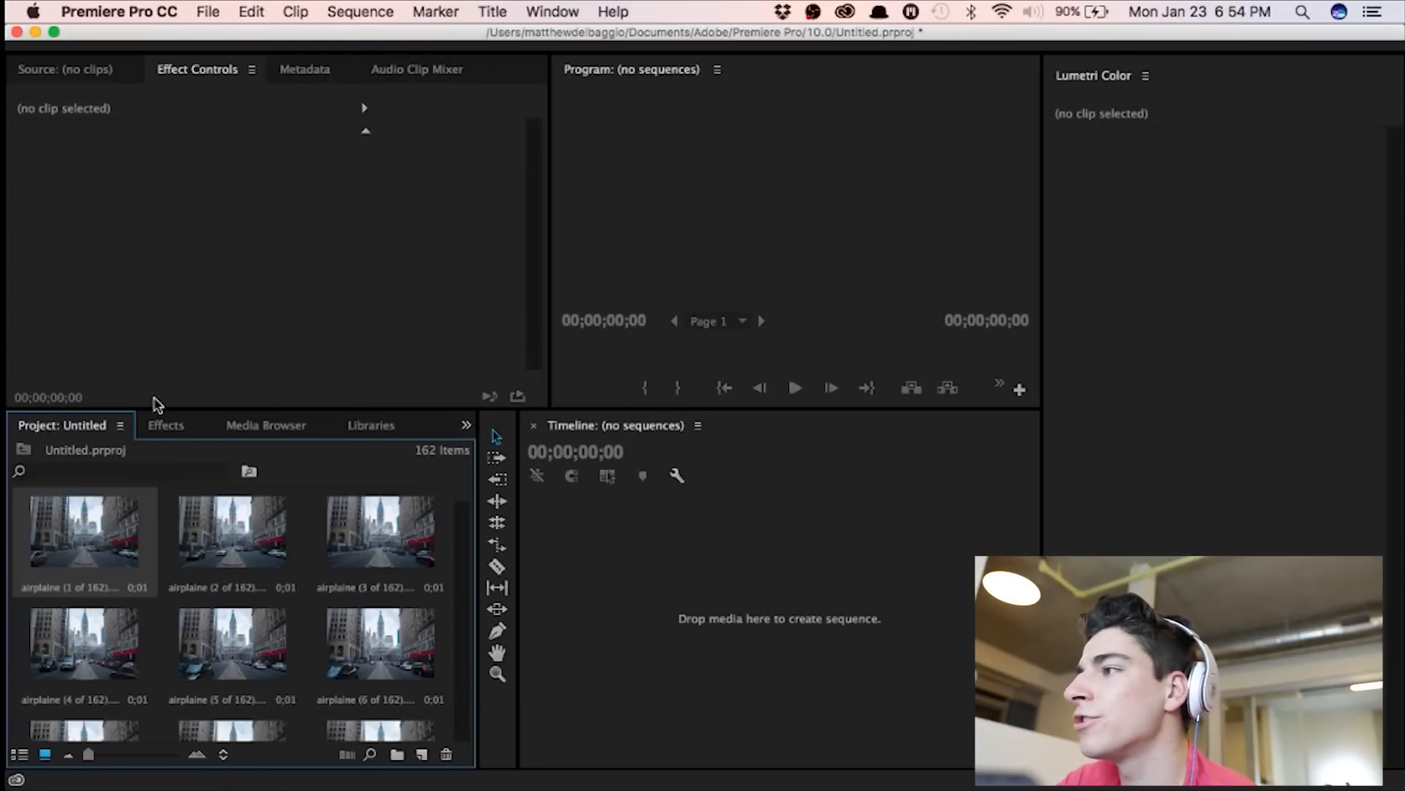
Step: Start a new Black Video item and set its width to 1280 and its height to 720
click(596, 588)
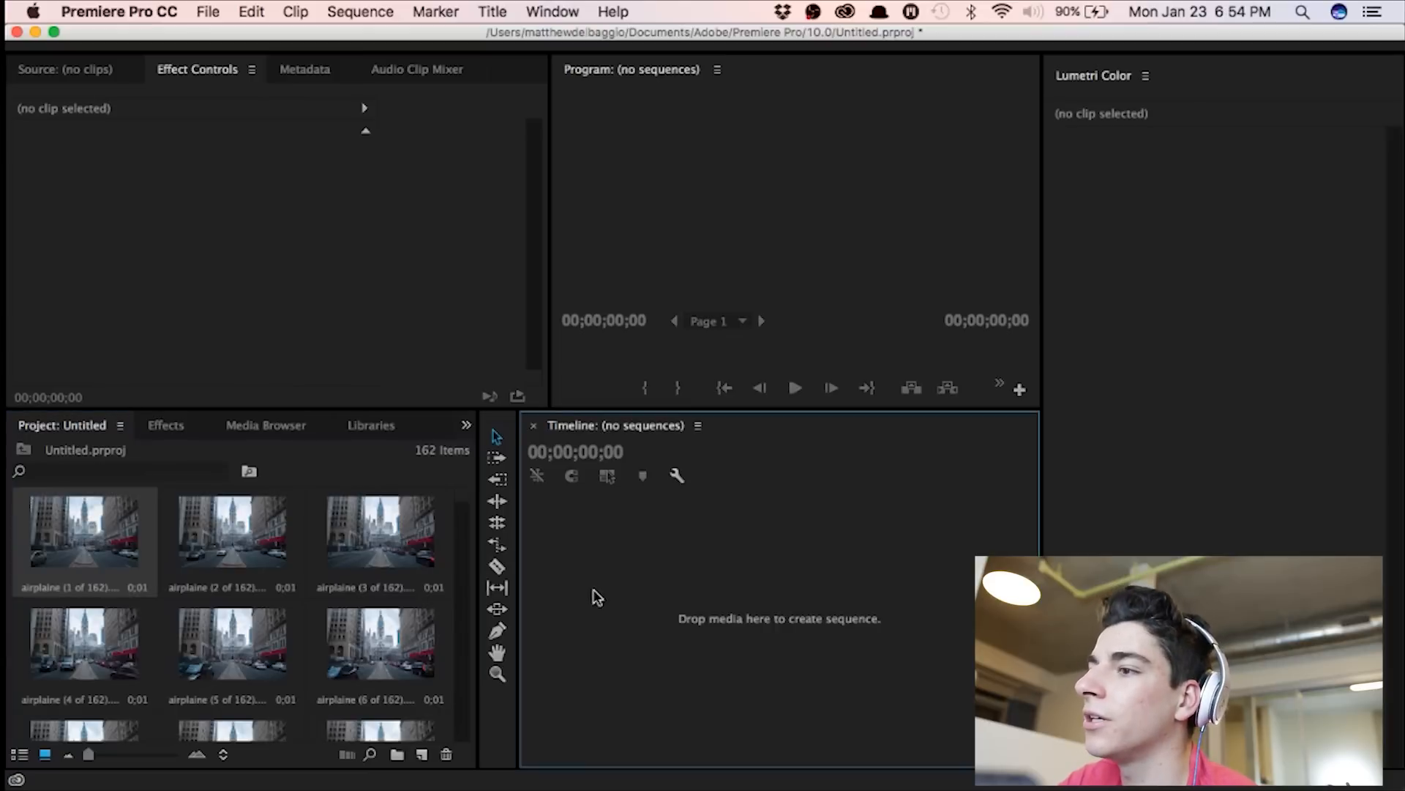
click(208, 13)
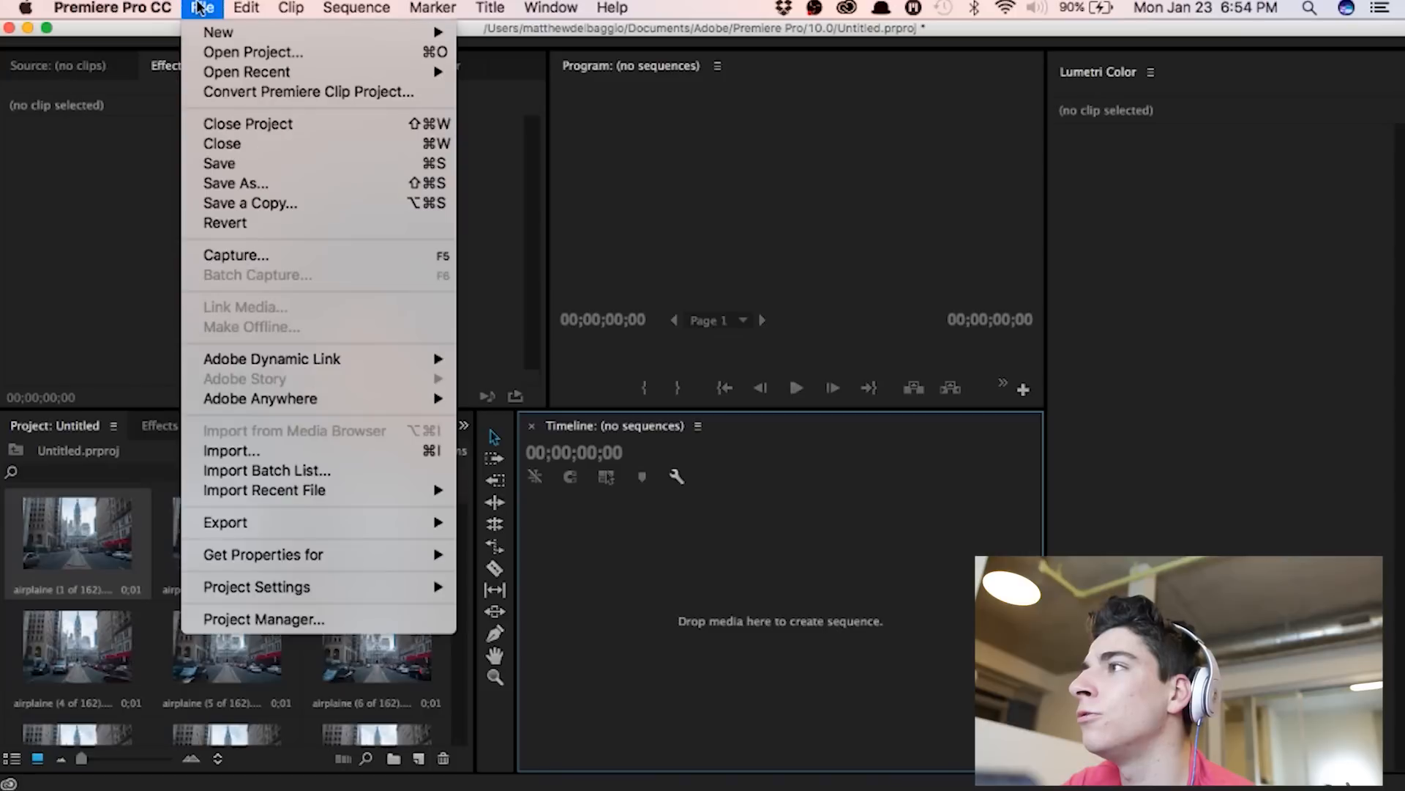
mouse_move(212, 32)
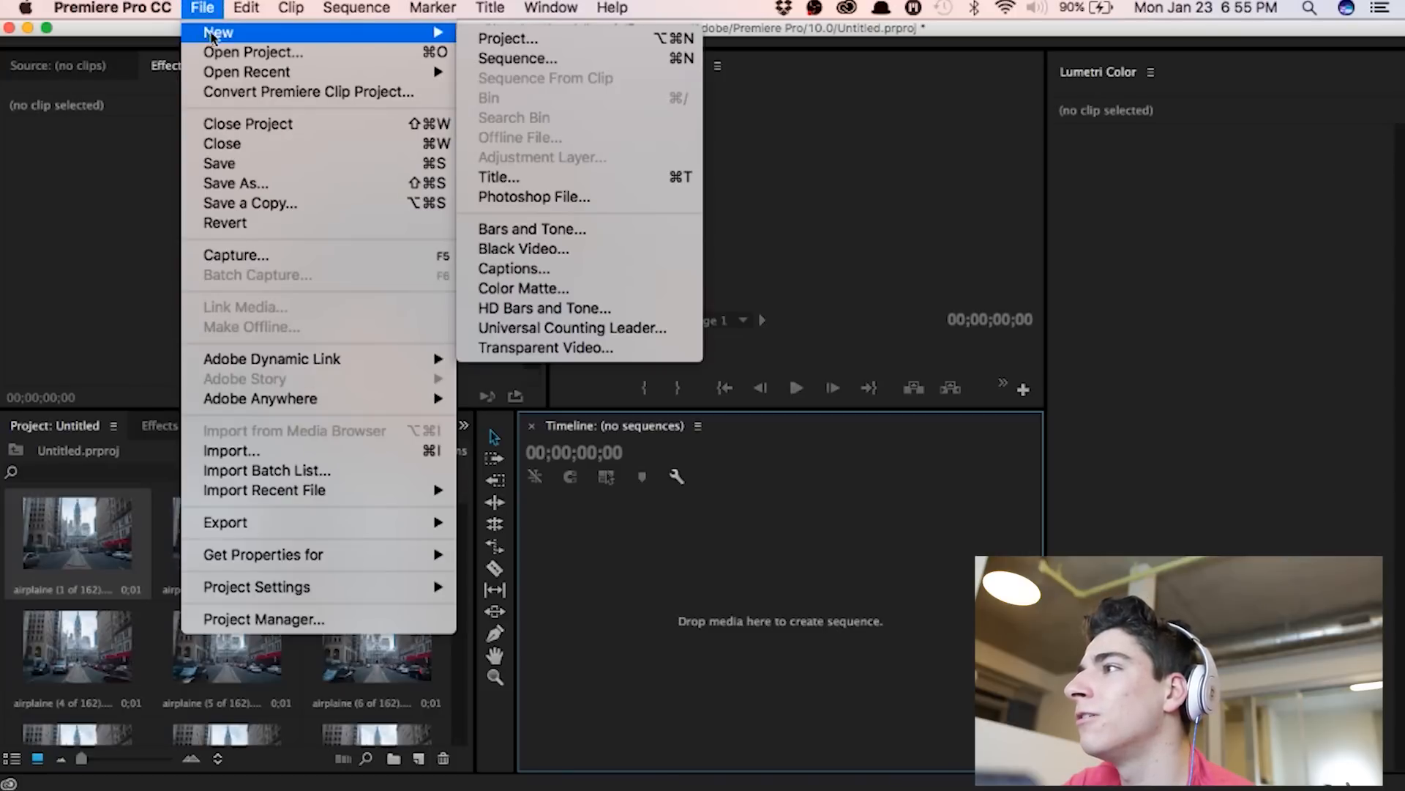
click(538, 249)
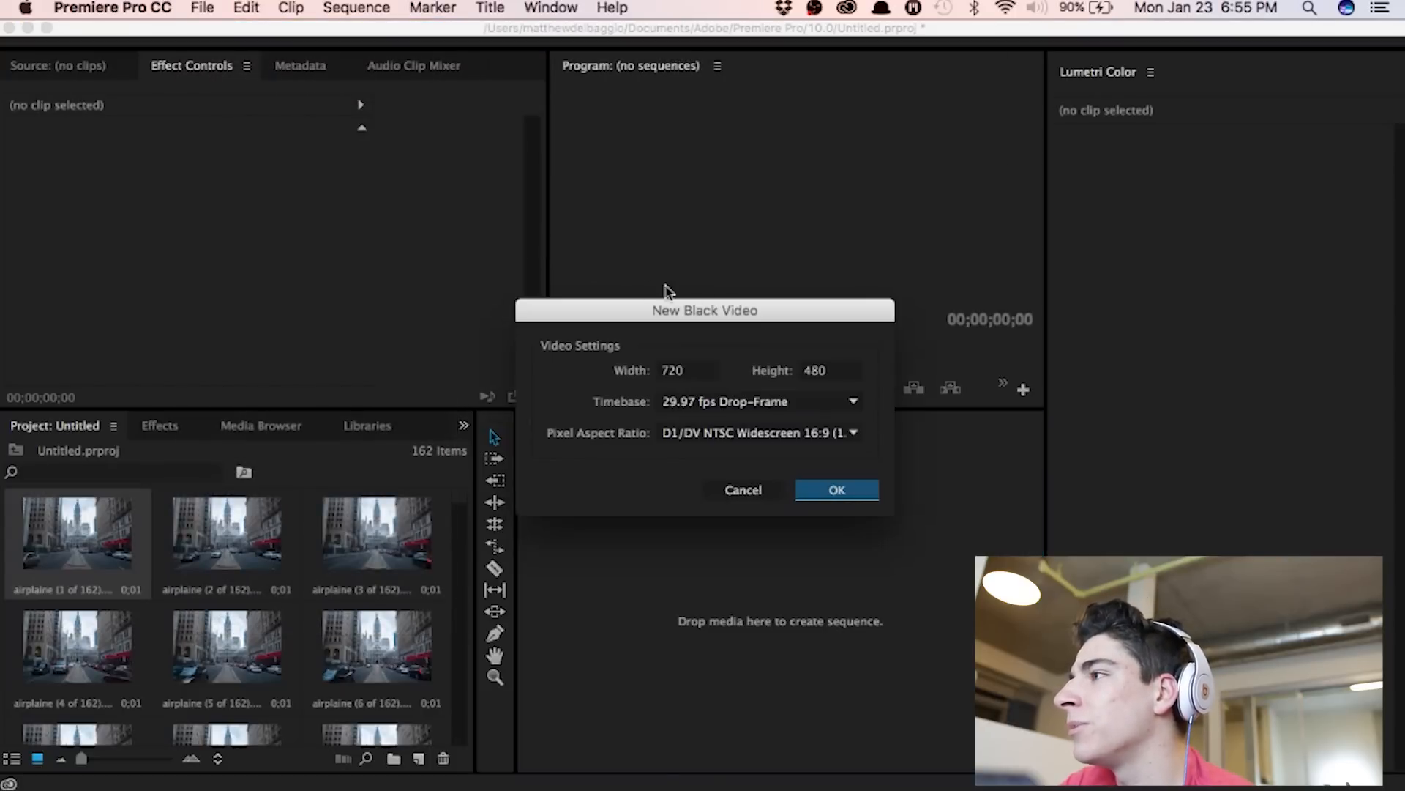
click(672, 370)
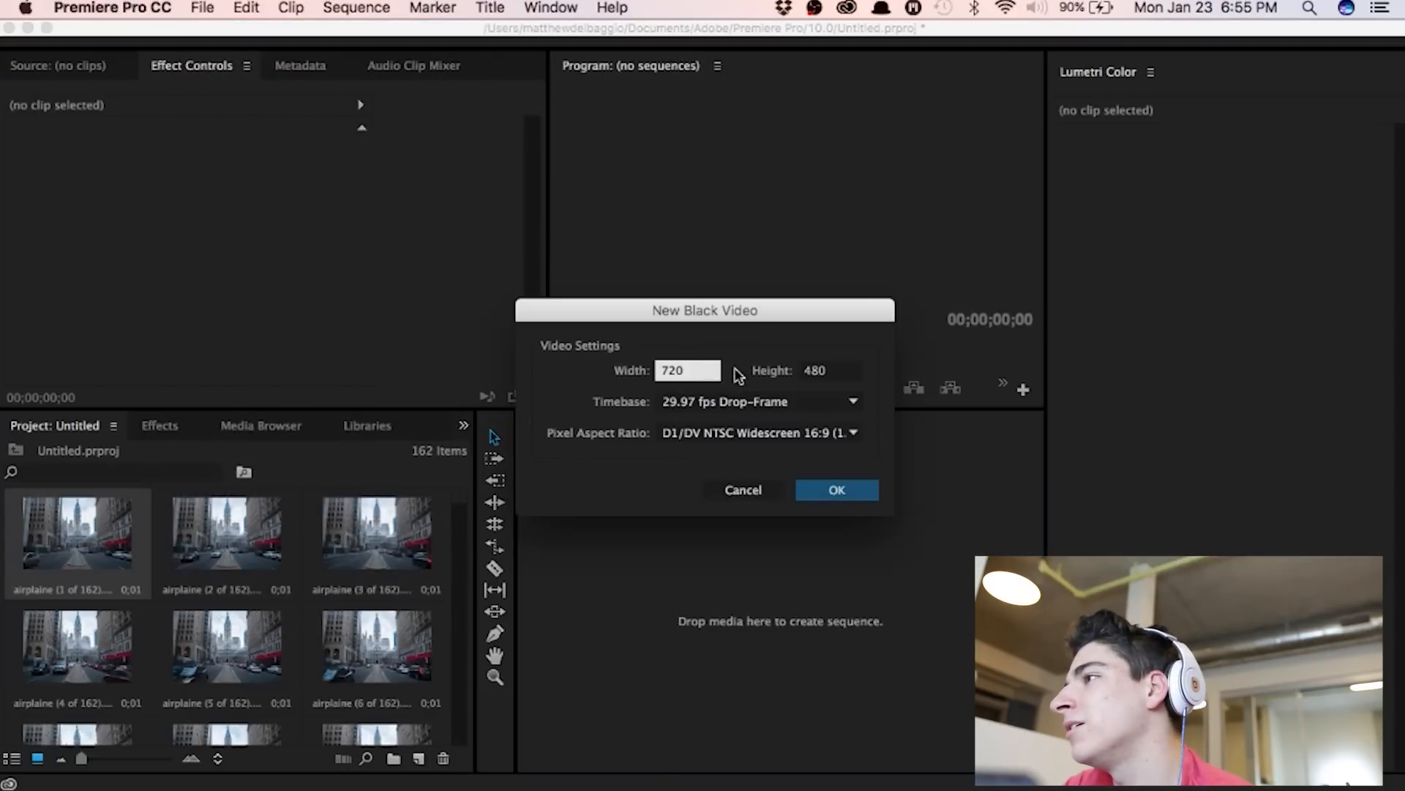
text(128)
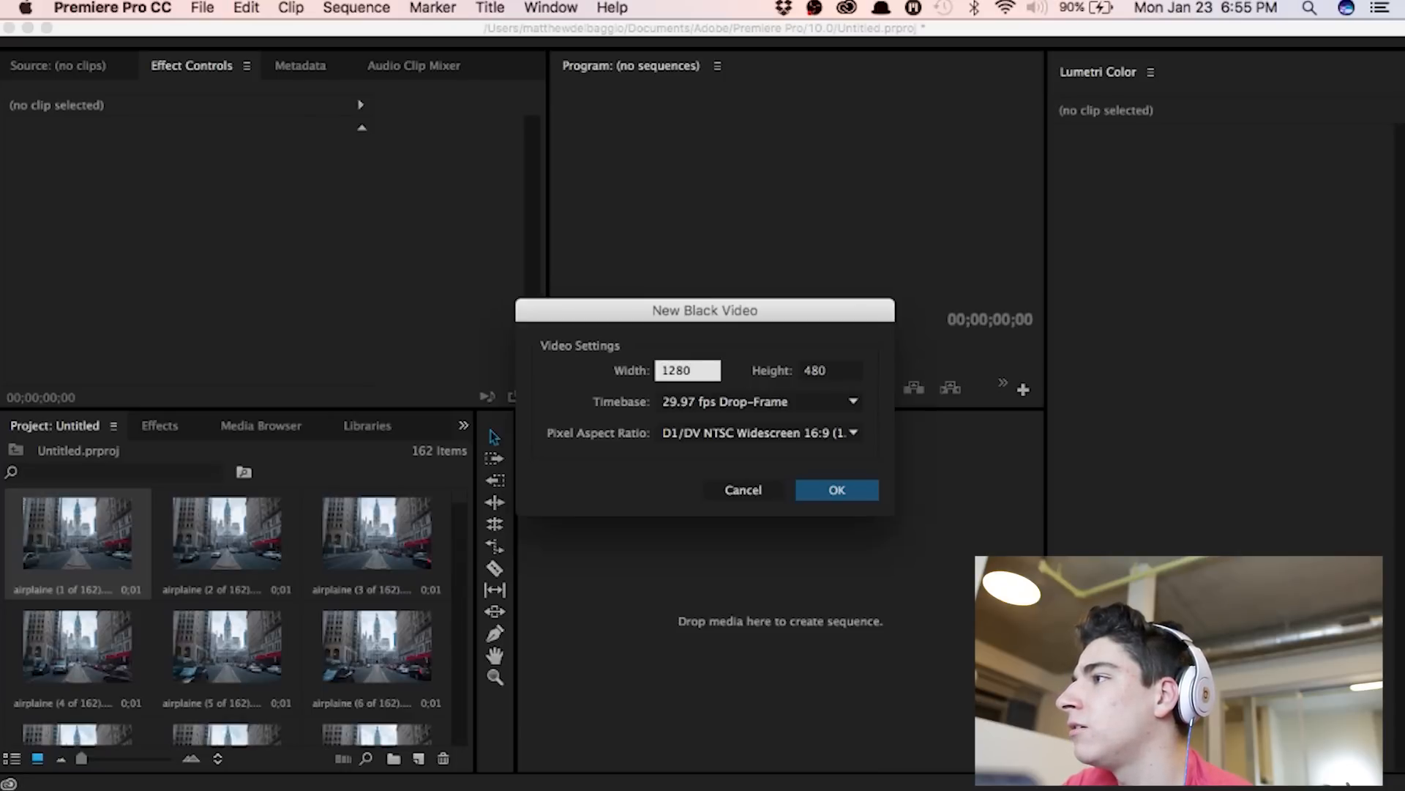
click(835, 370)
text(720)
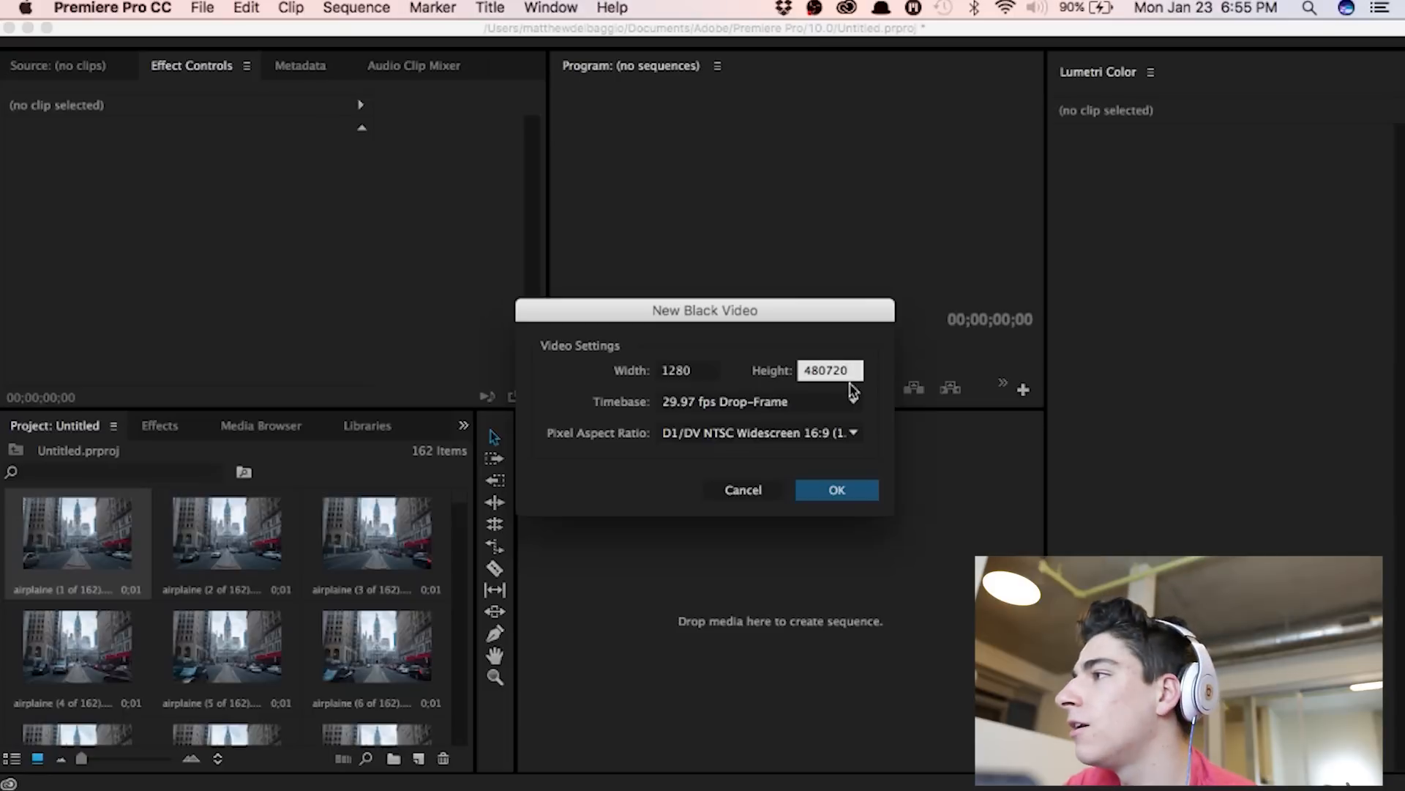
double_click(843, 368)
text(7)
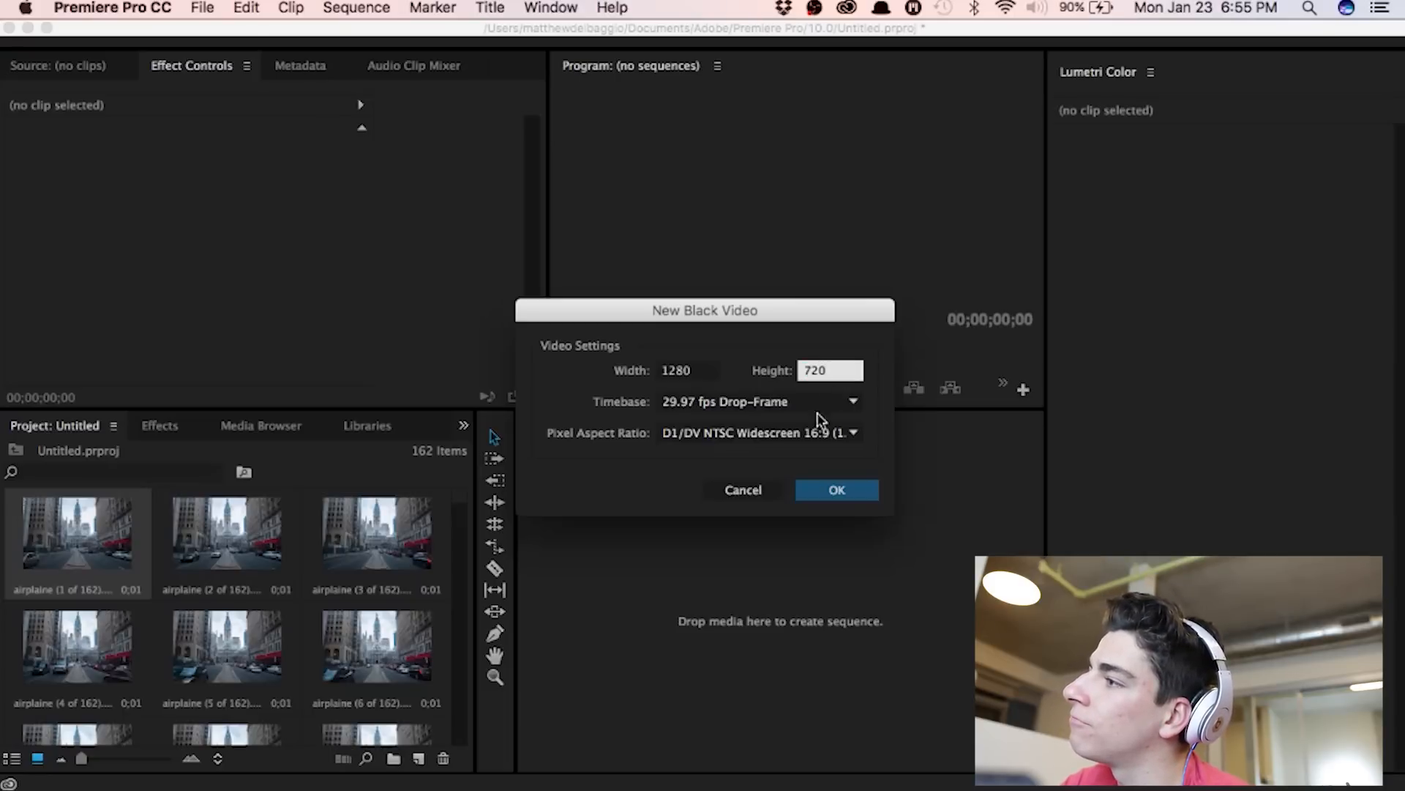
Step: Choose the 29.97 fps Drop-Frame timebase and D1/DV NTSC Widescreen 16:9 (1.2121) pixel aspect ratio, and create the black video
click(767, 401)
click(767, 401)
click(767, 401)
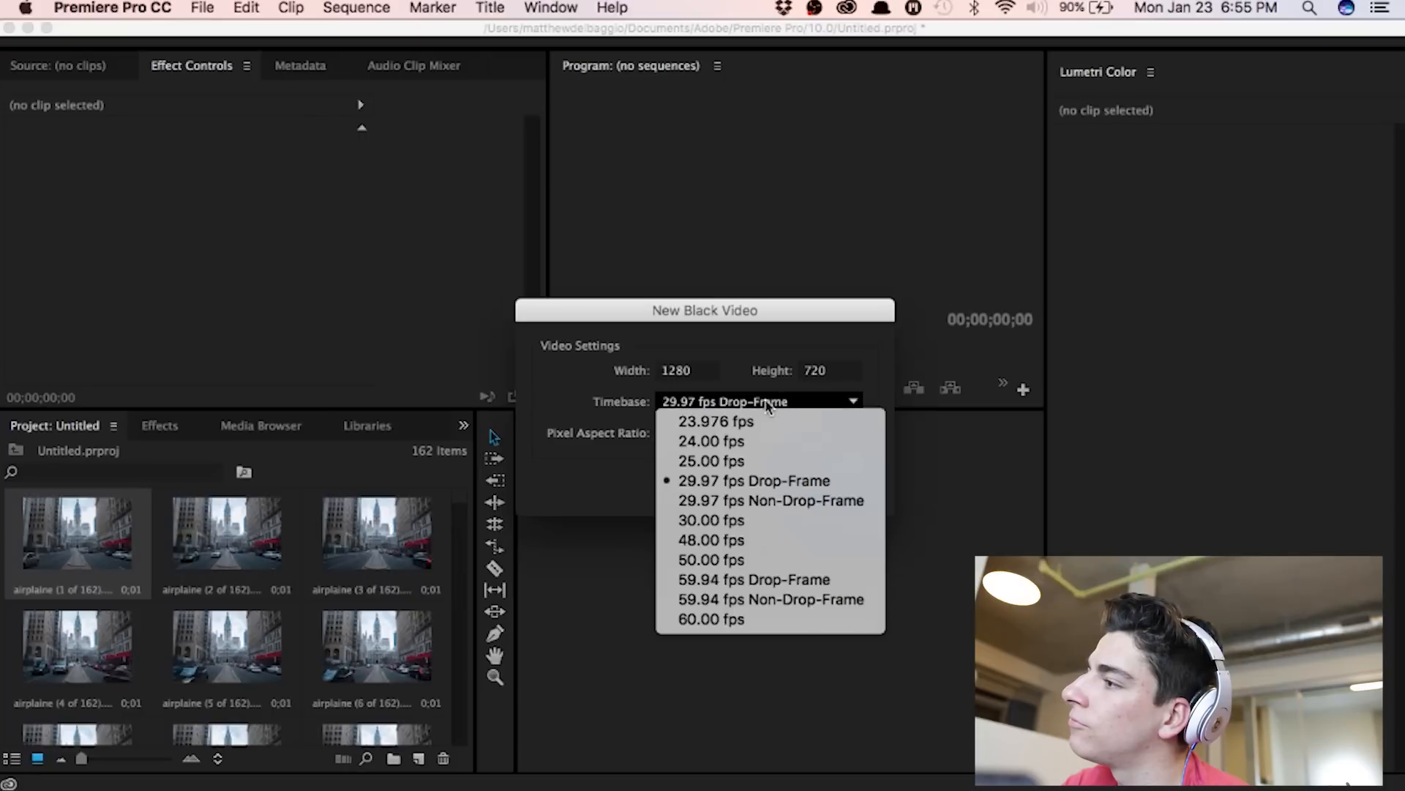
click(735, 482)
click(704, 435)
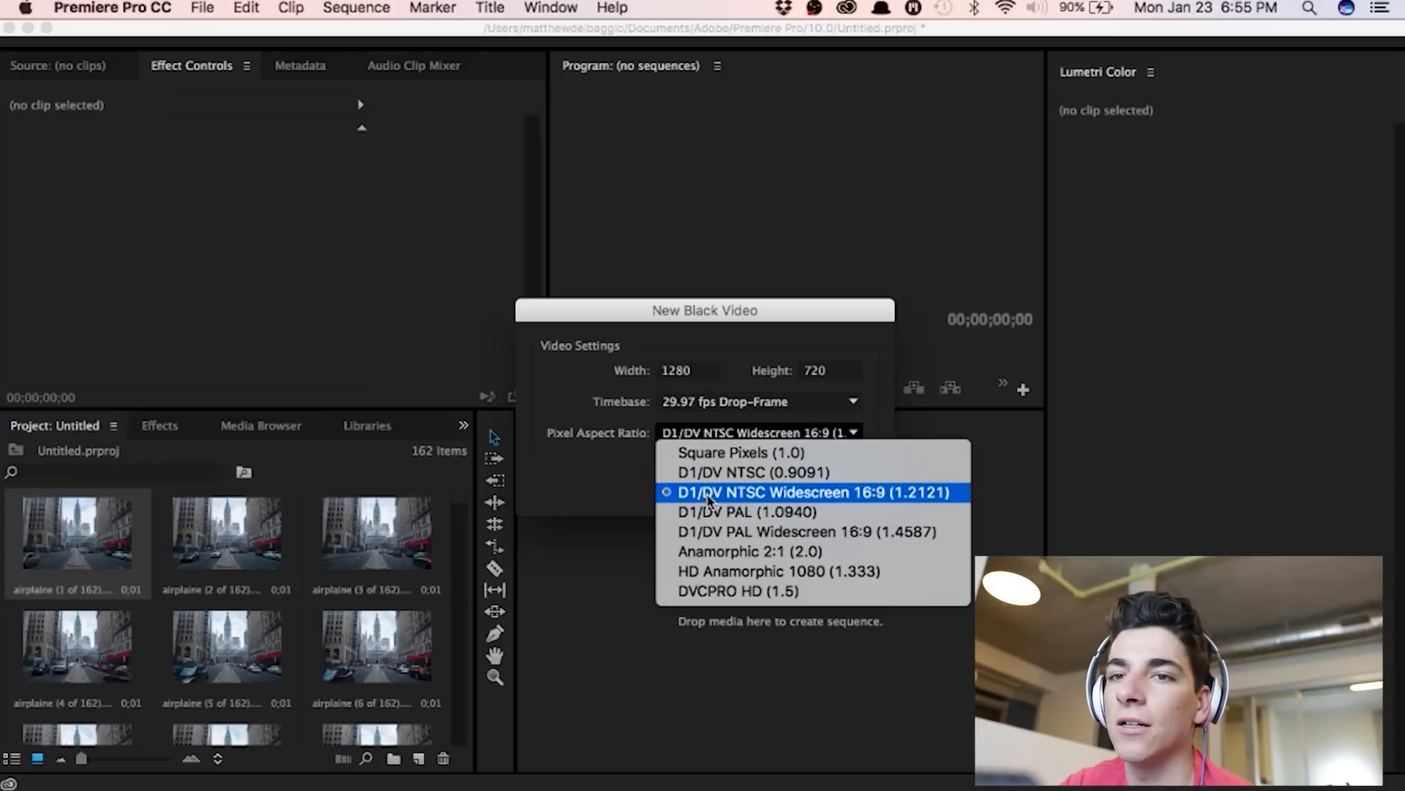
click(763, 494)
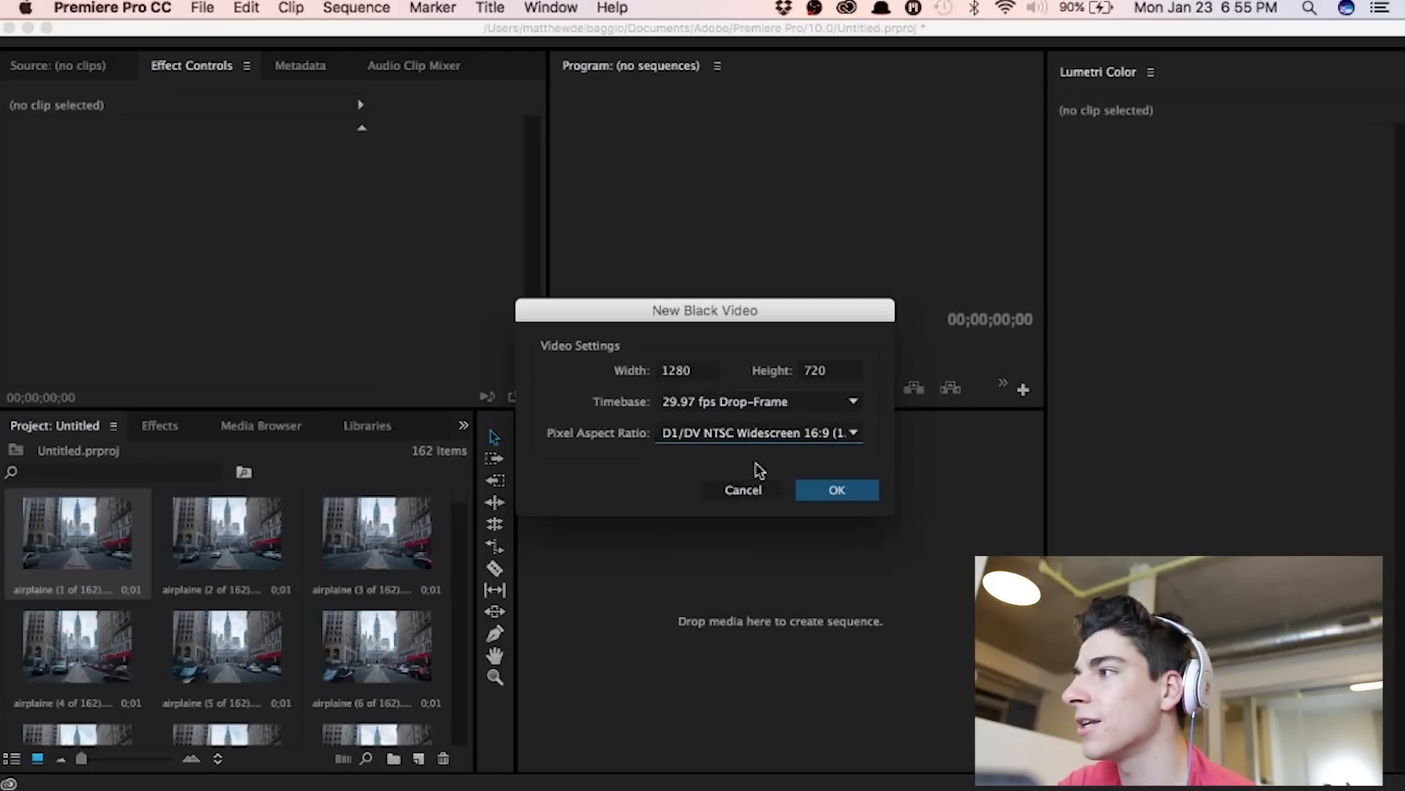
click(847, 503)
Step: Create a sequence from the Black Video item and delete the black clip from its timeline
drag(61, 694, 663, 596)
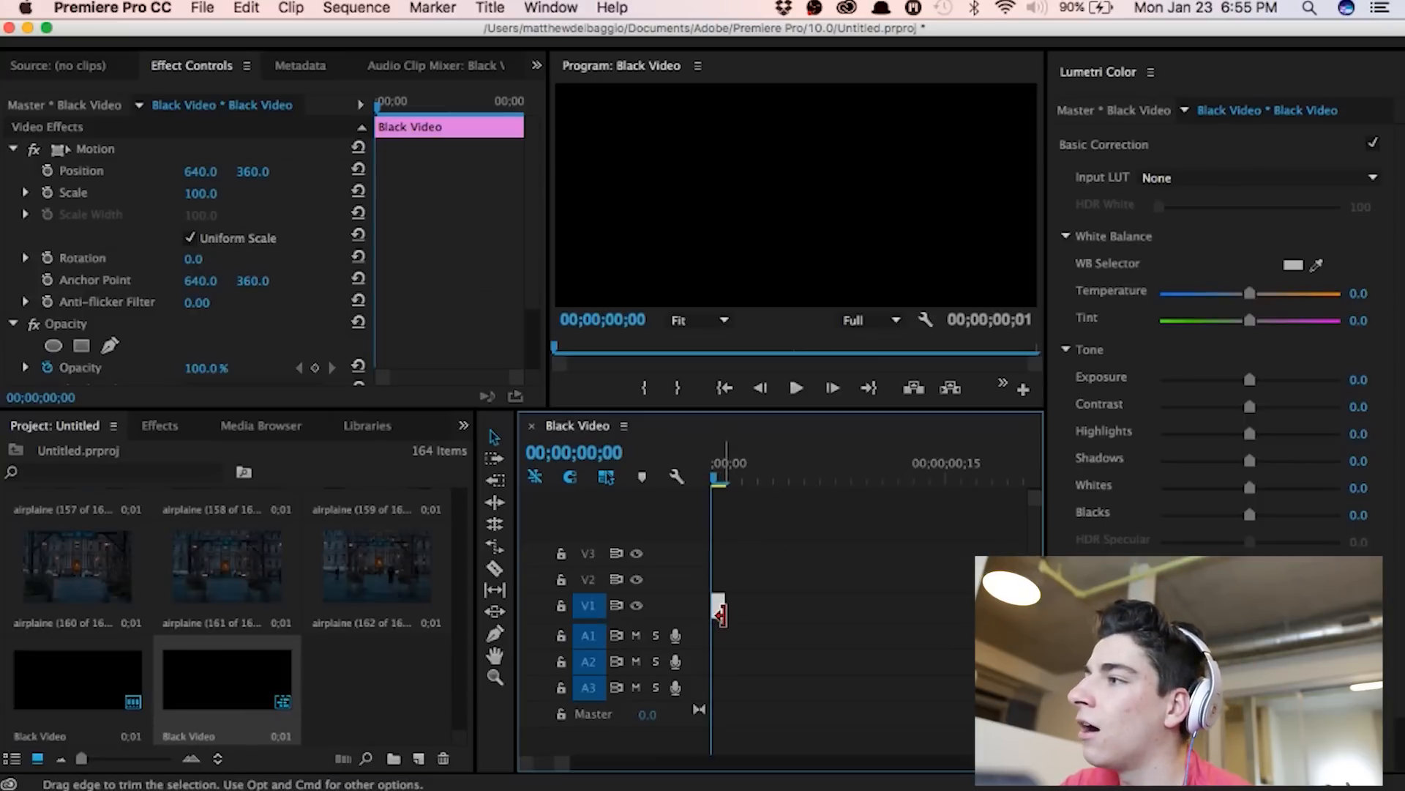
key(Delete)
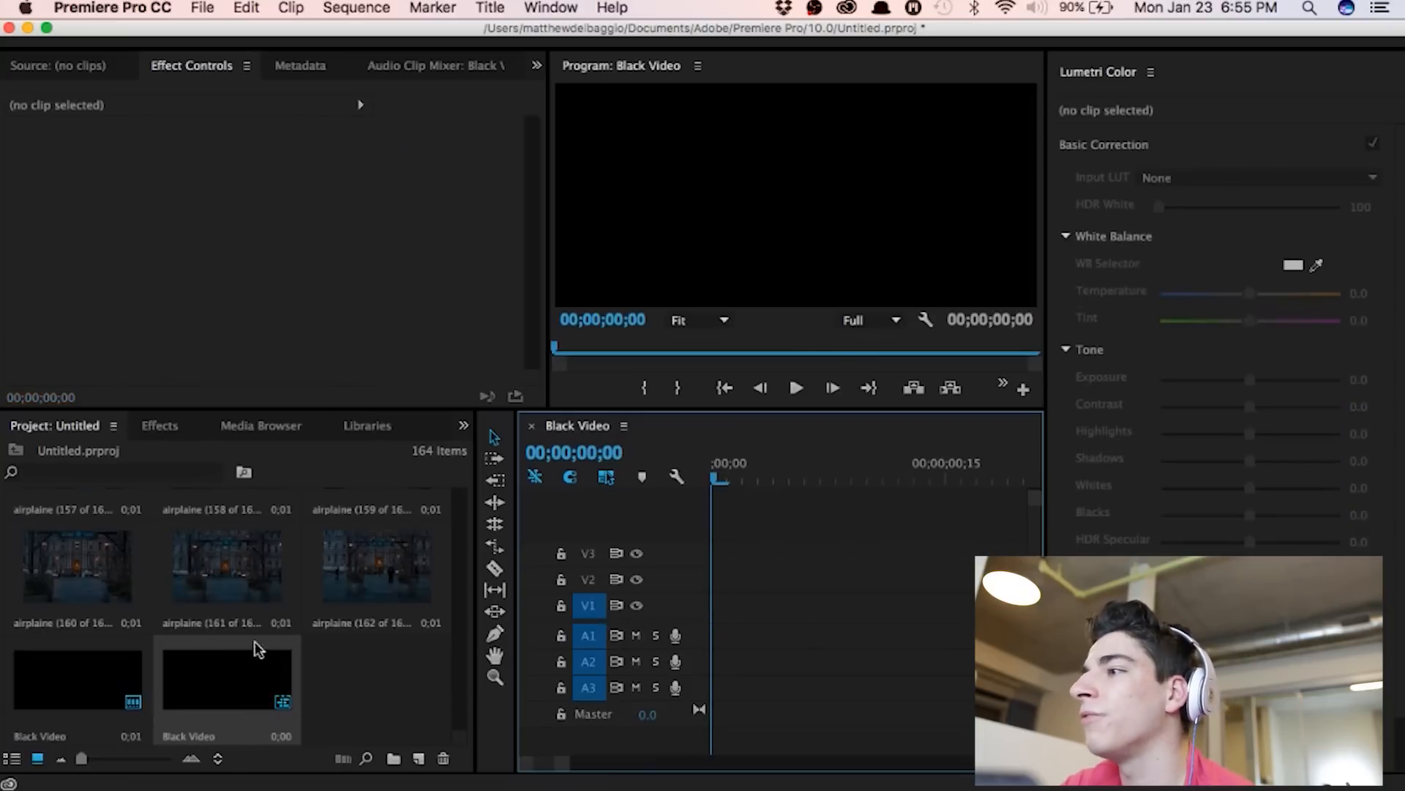
Step: Place the street-view stills airplaine 1 through 106 of 162 consecutively on track V2 from the start of the sequence
scroll(223, 637, up, 15)
scroll(233, 635, up, 12)
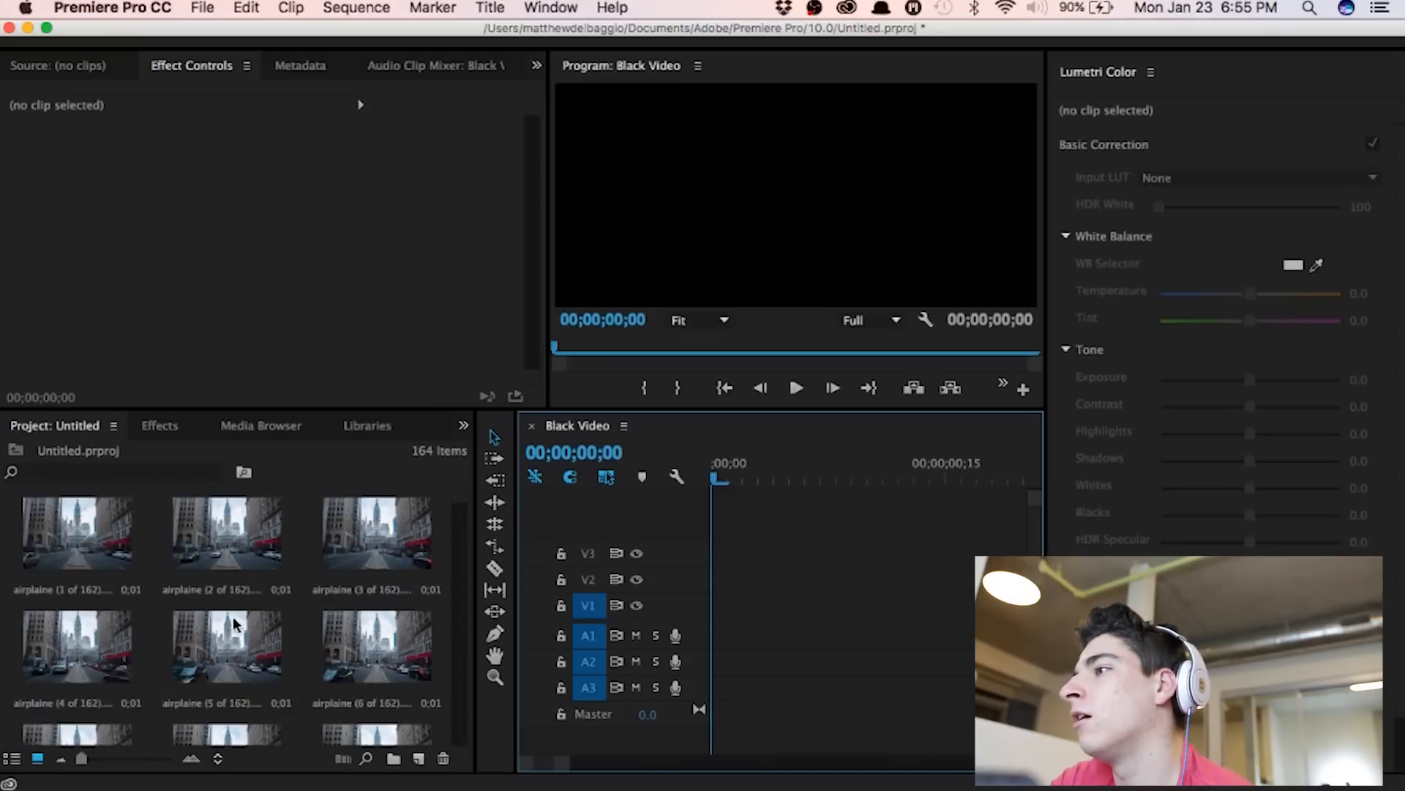
click(51, 530)
scroll(227, 560, down, 10)
scroll(228, 560, down, 6)
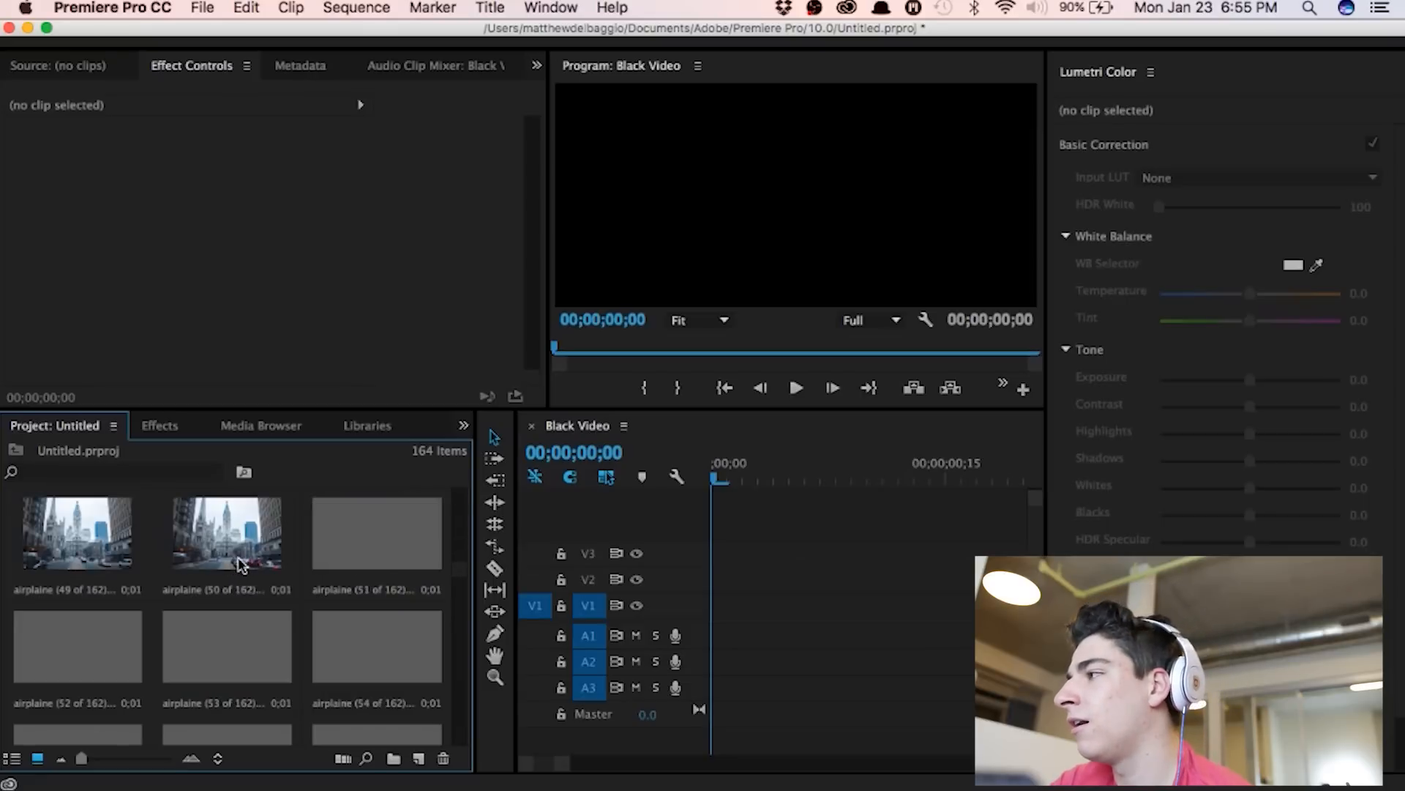
scroll(248, 569, down, 2)
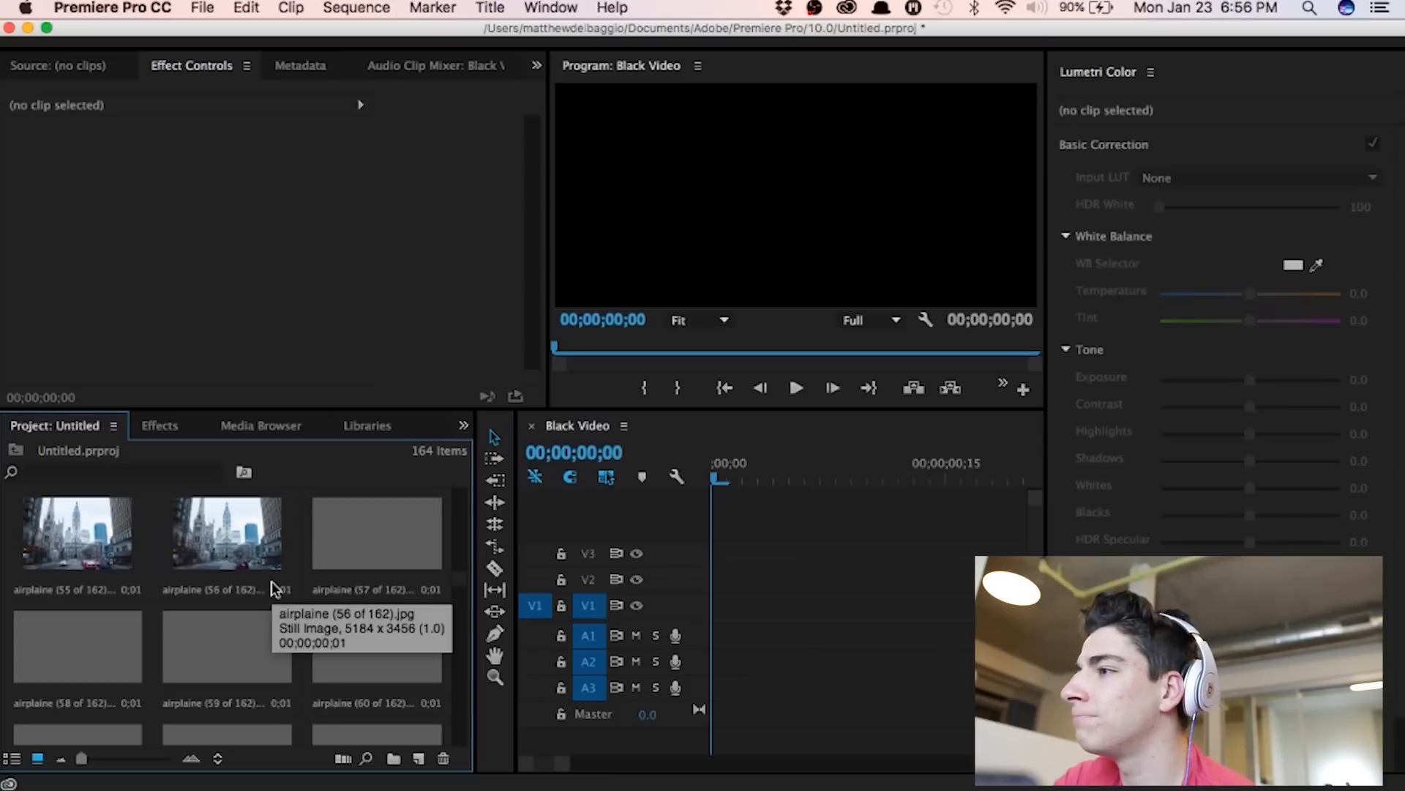
scroll(349, 647, down, 15)
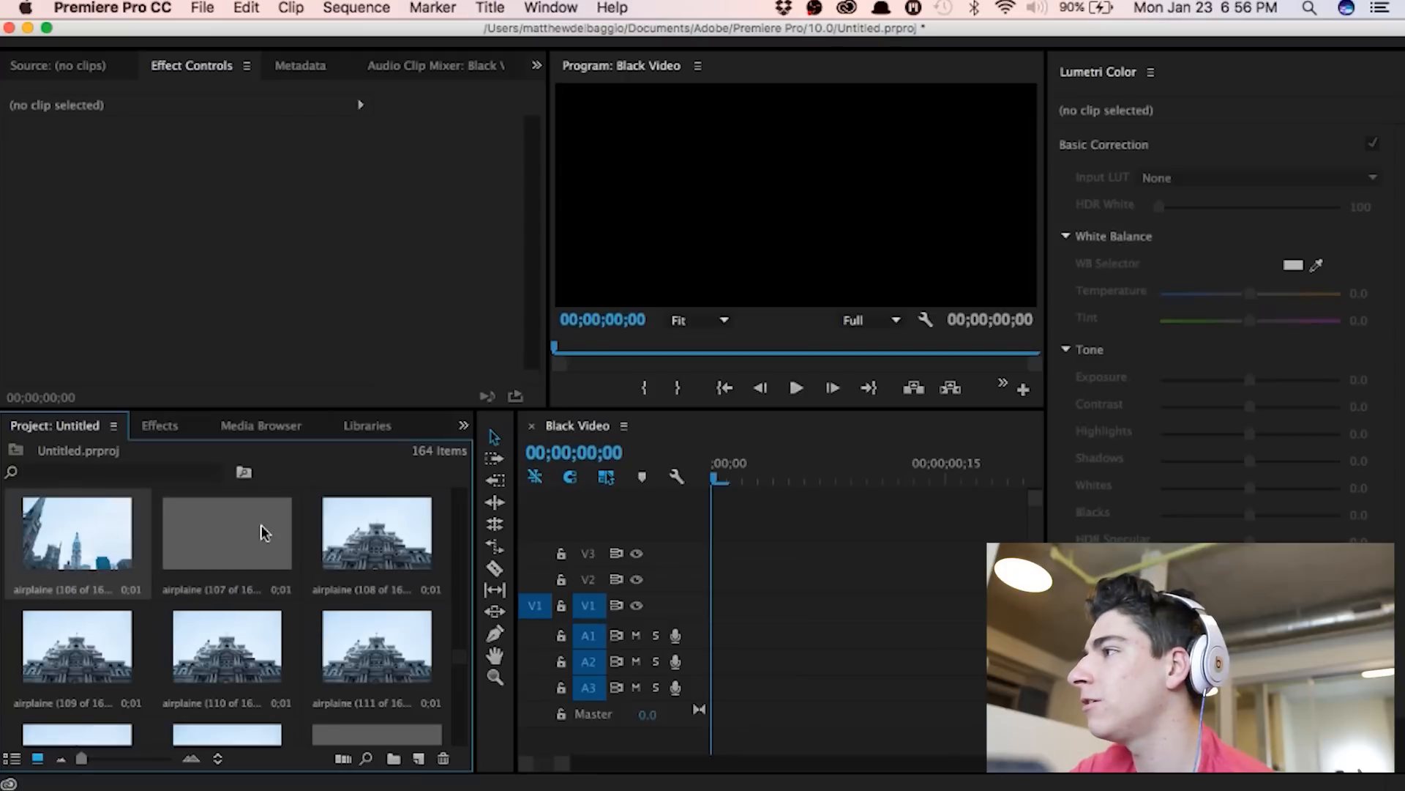
drag(103, 538, 742, 588)
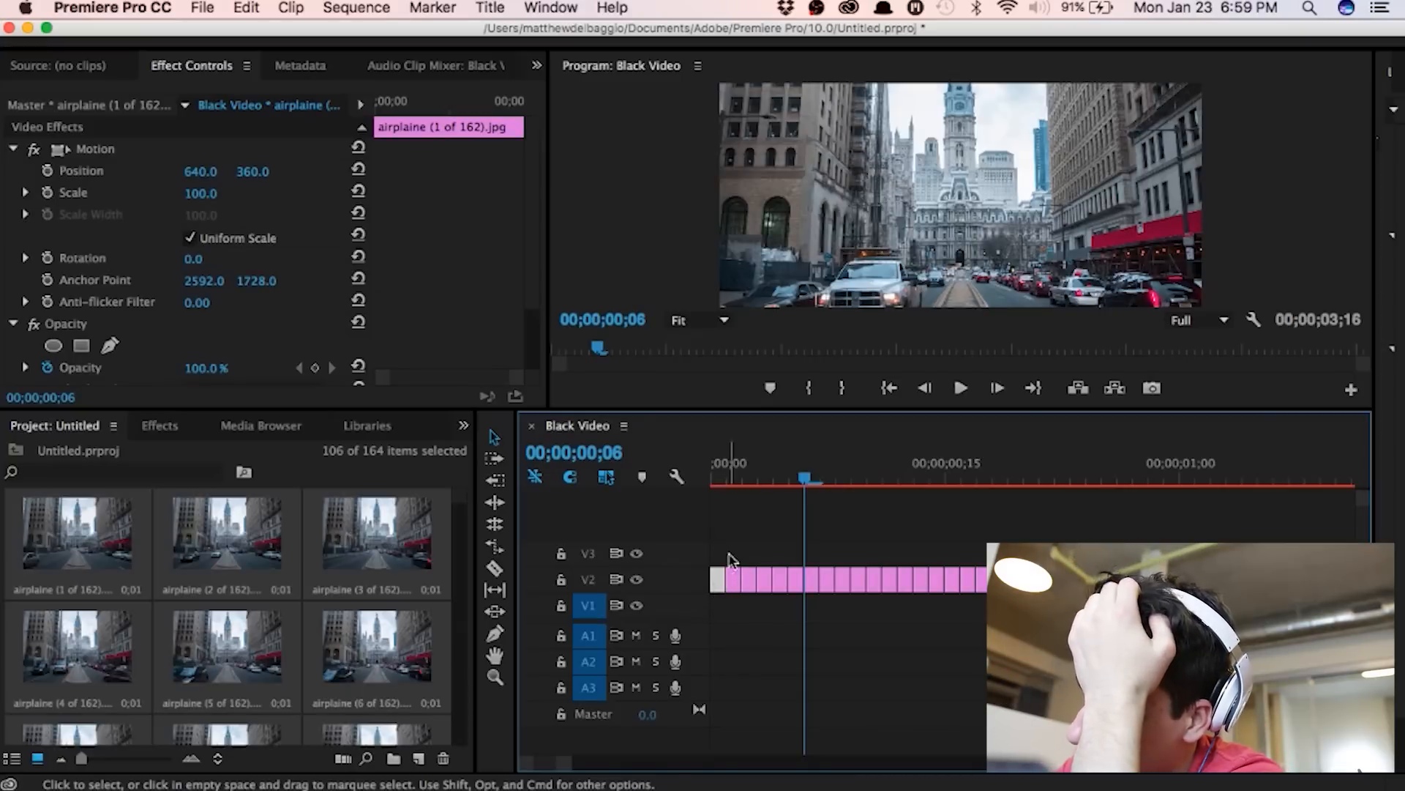
Step: Set the first still's scale to 30 and its vertical position to 362 so the photo fits the frame
click(715, 479)
drag(200, 193, 150, 193)
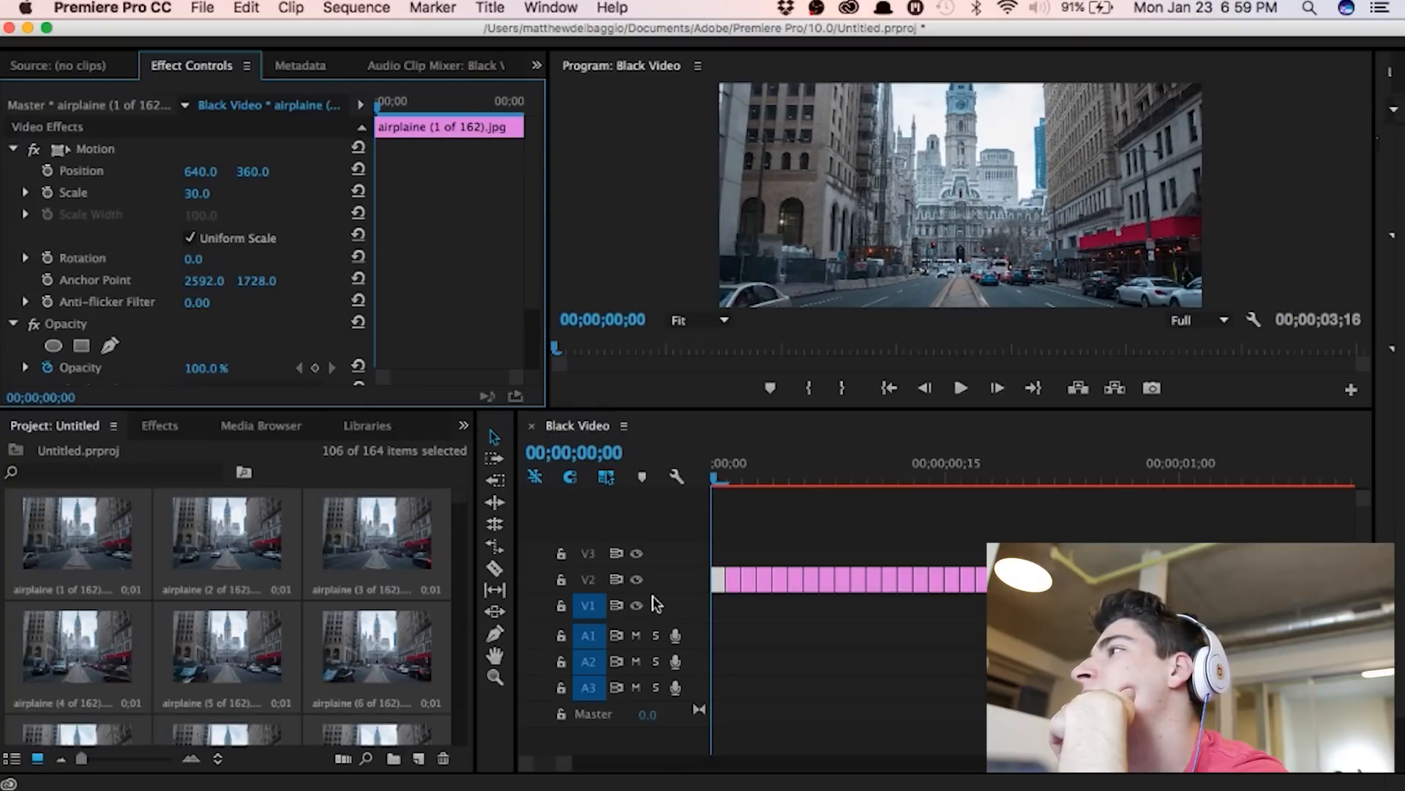
click(719, 582)
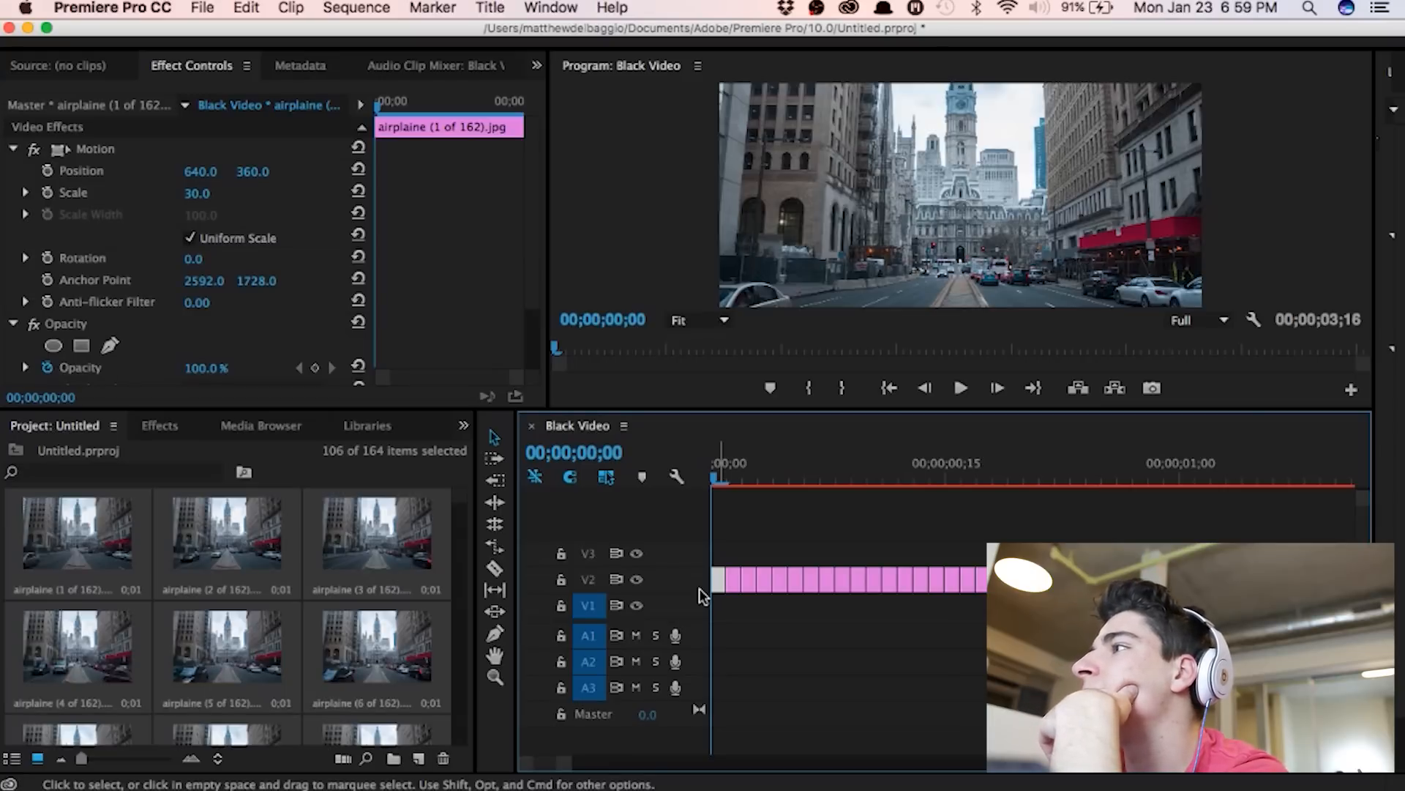
drag(252, 172, 263, 172)
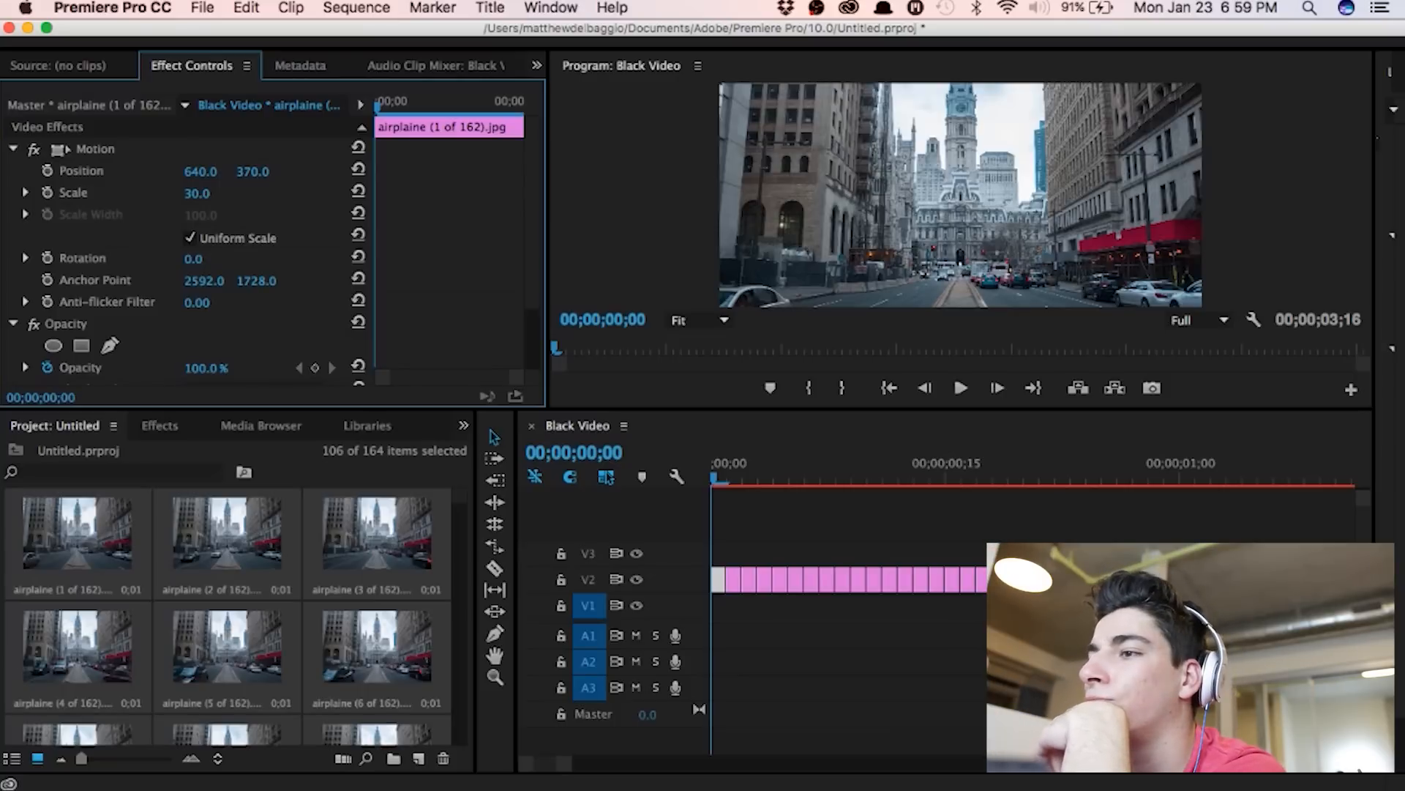
drag(253, 171, 246, 171)
click(718, 581)
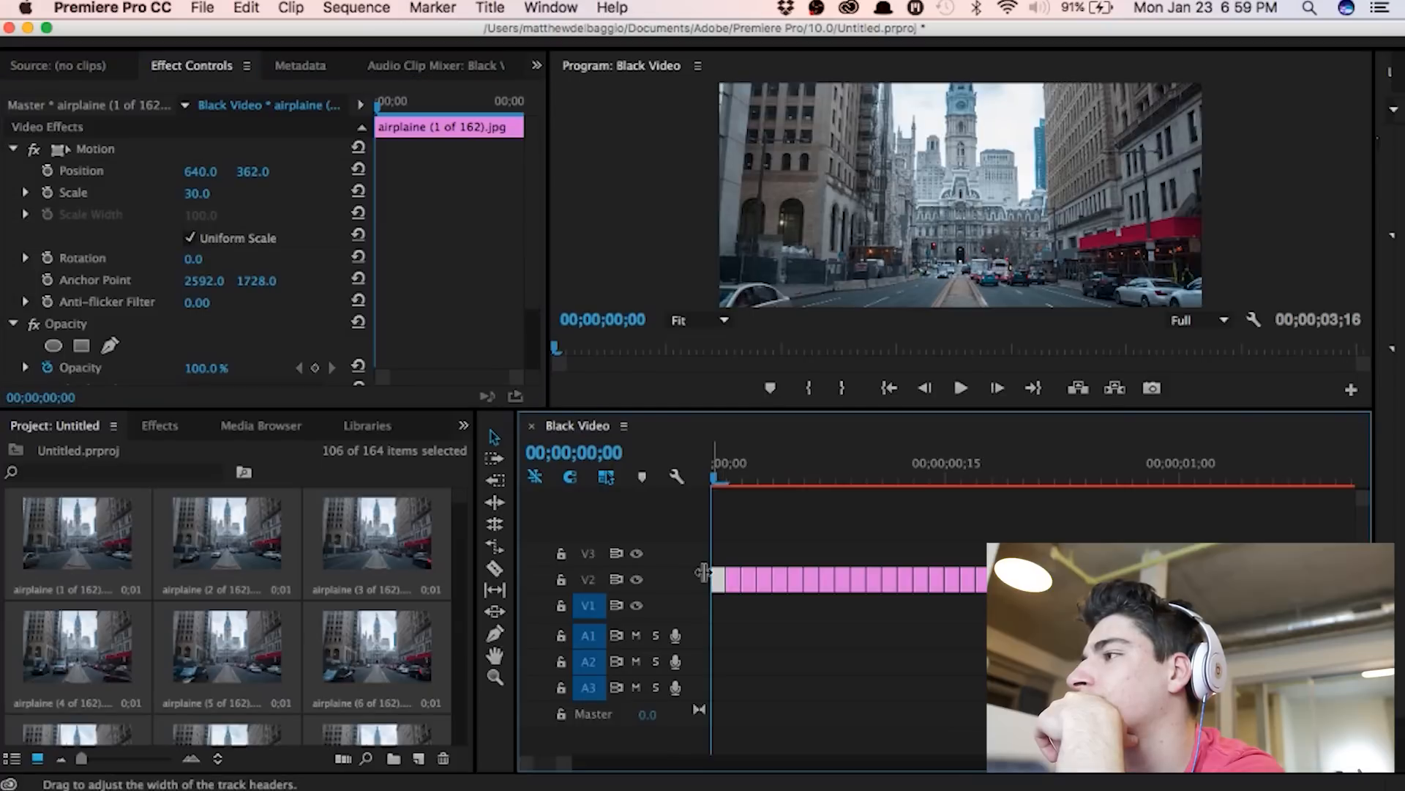
Step: Copy the first still's attributes and select all the other stills on V2, leaving the first one out
right_click(722, 589)
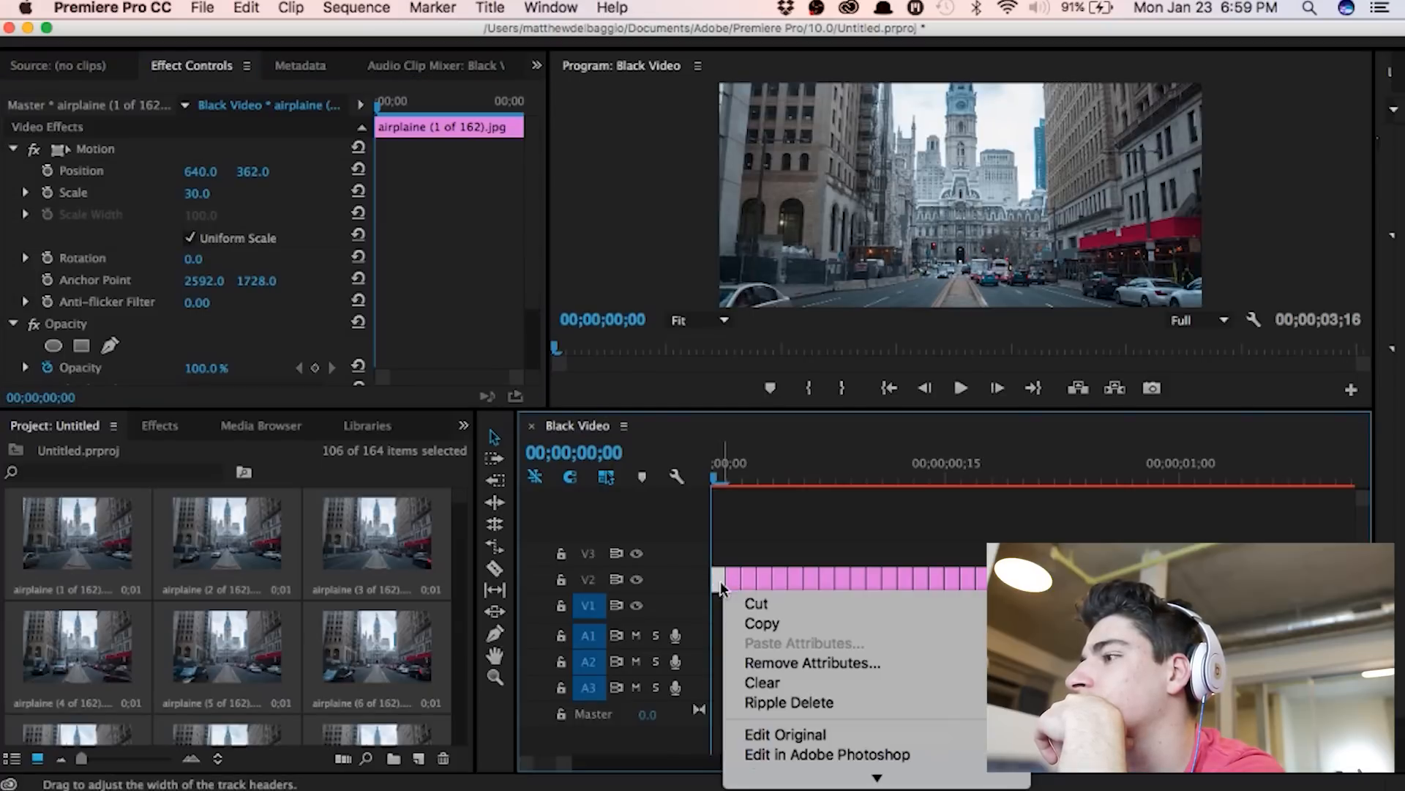
click(762, 624)
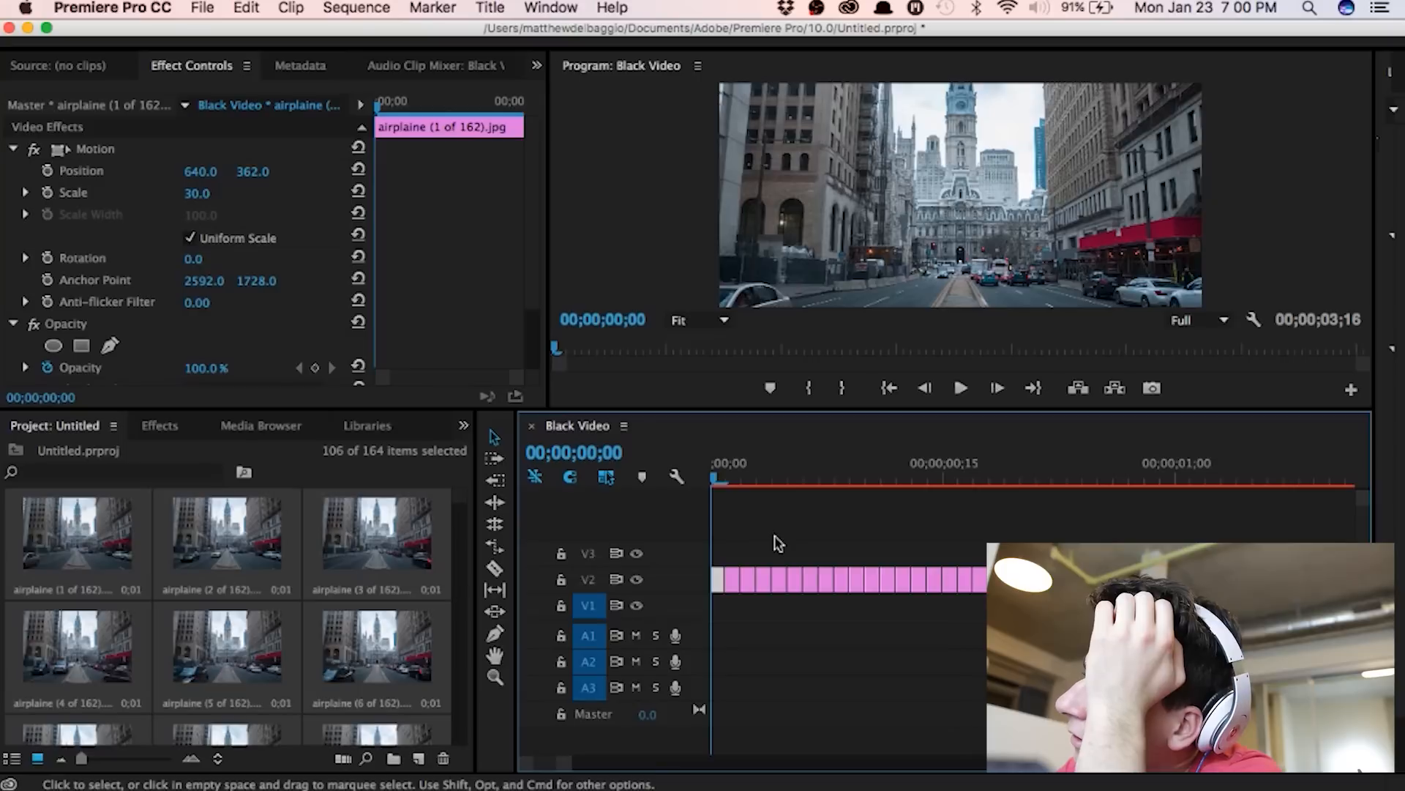
scroll(778, 546, down, 5)
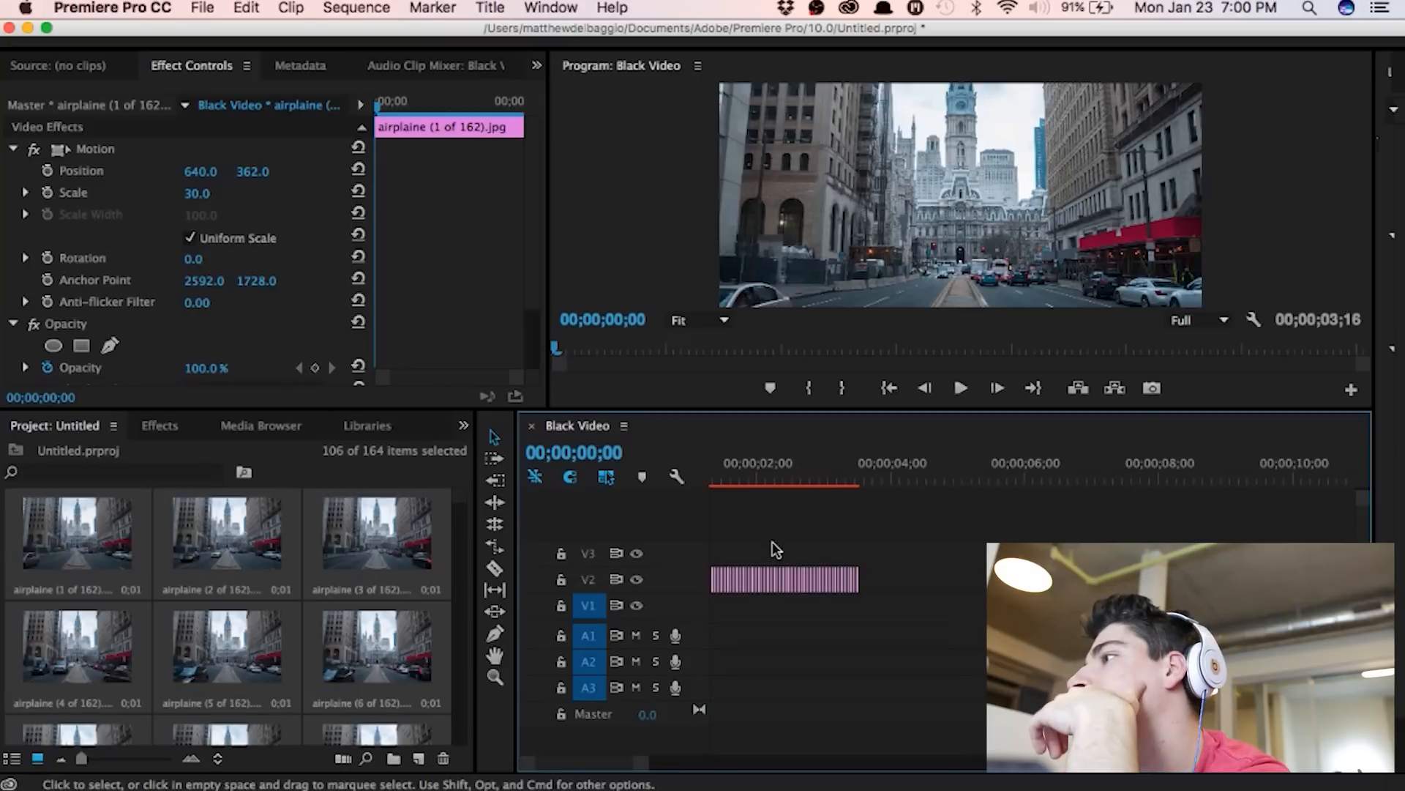
drag(990, 531, 718, 603)
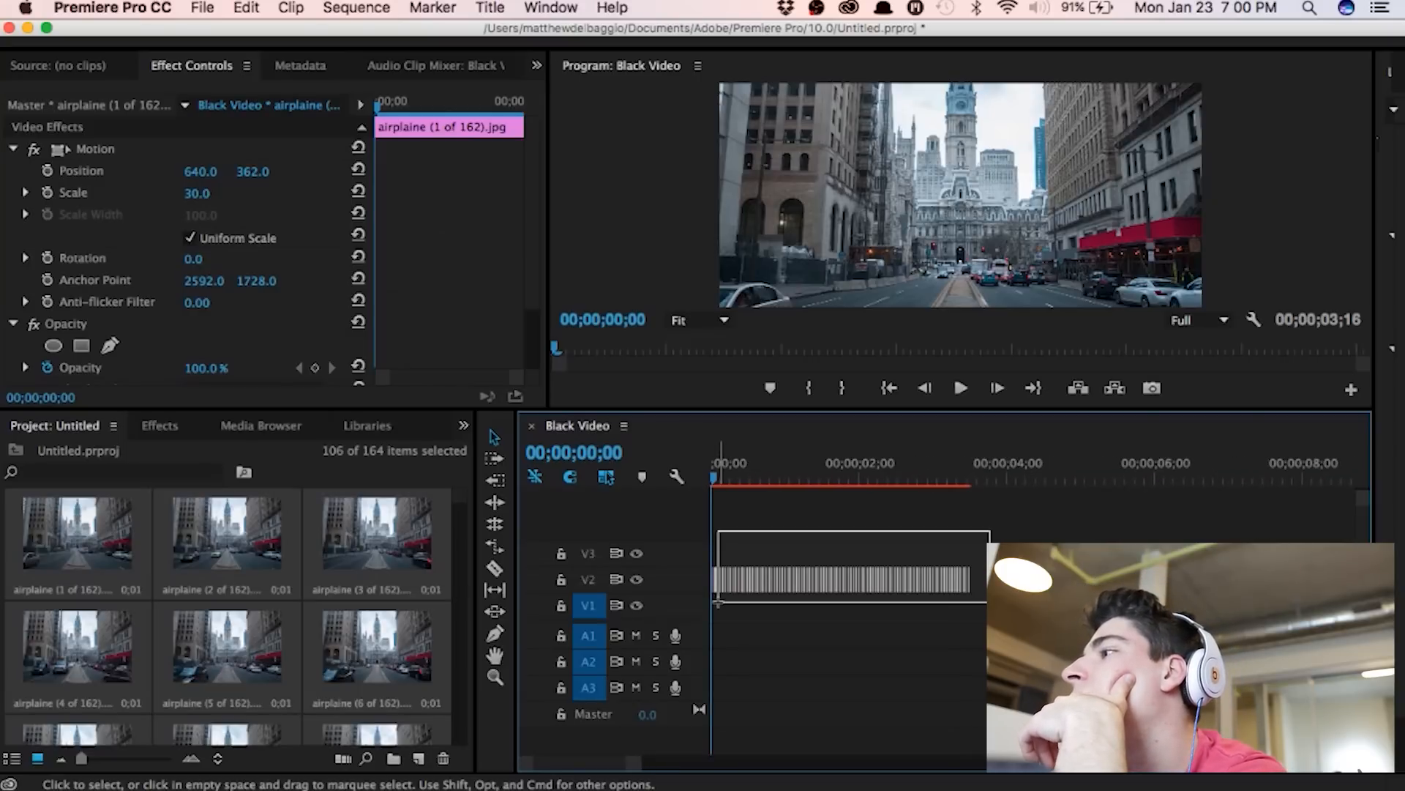
drag(718, 603, 718, 603)
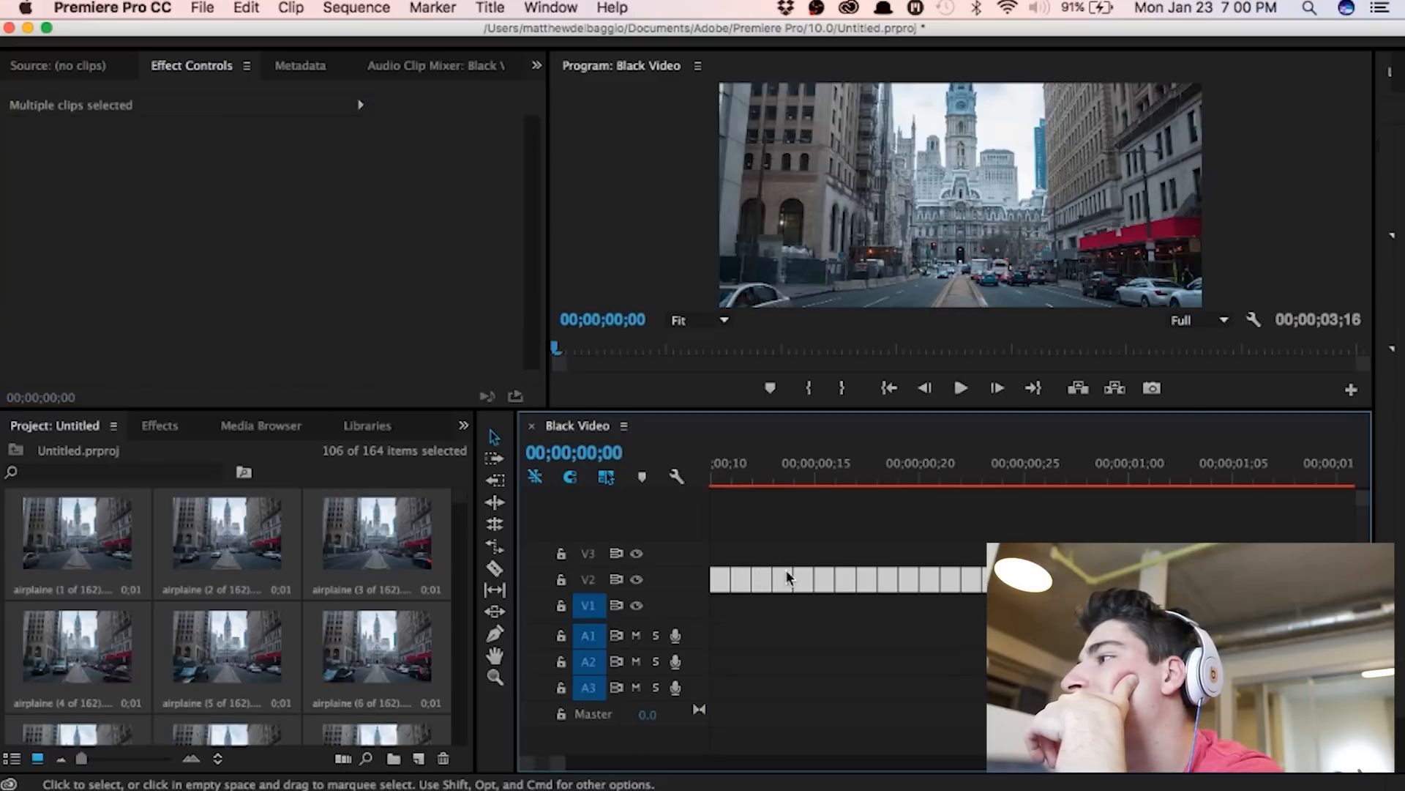
scroll(786, 570, up, 5)
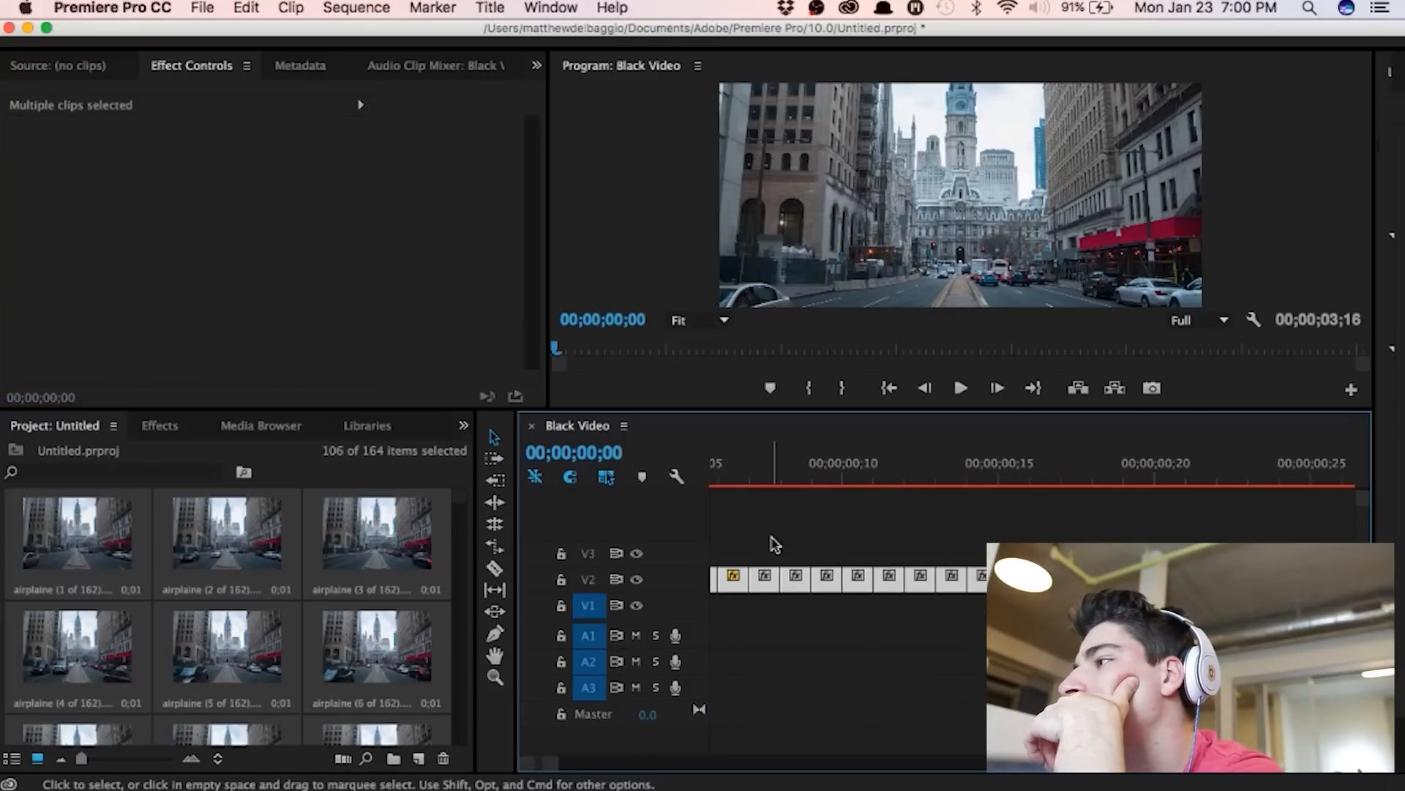
shift+click(761, 592)
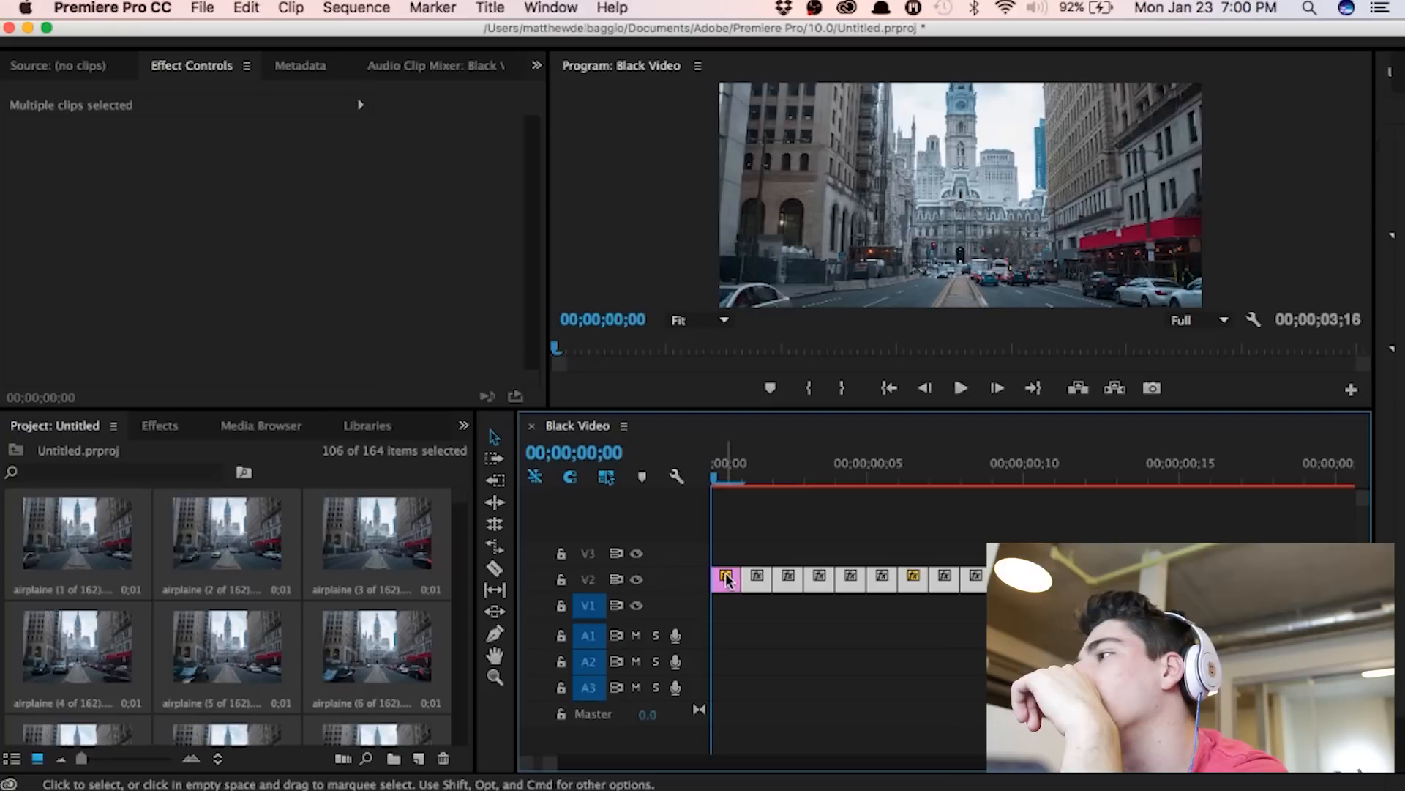
Step: Try to paste the copied attributes onto the selected stills with Opacity and Time Remapping but without Motion, and check several frames
right_click(788, 590)
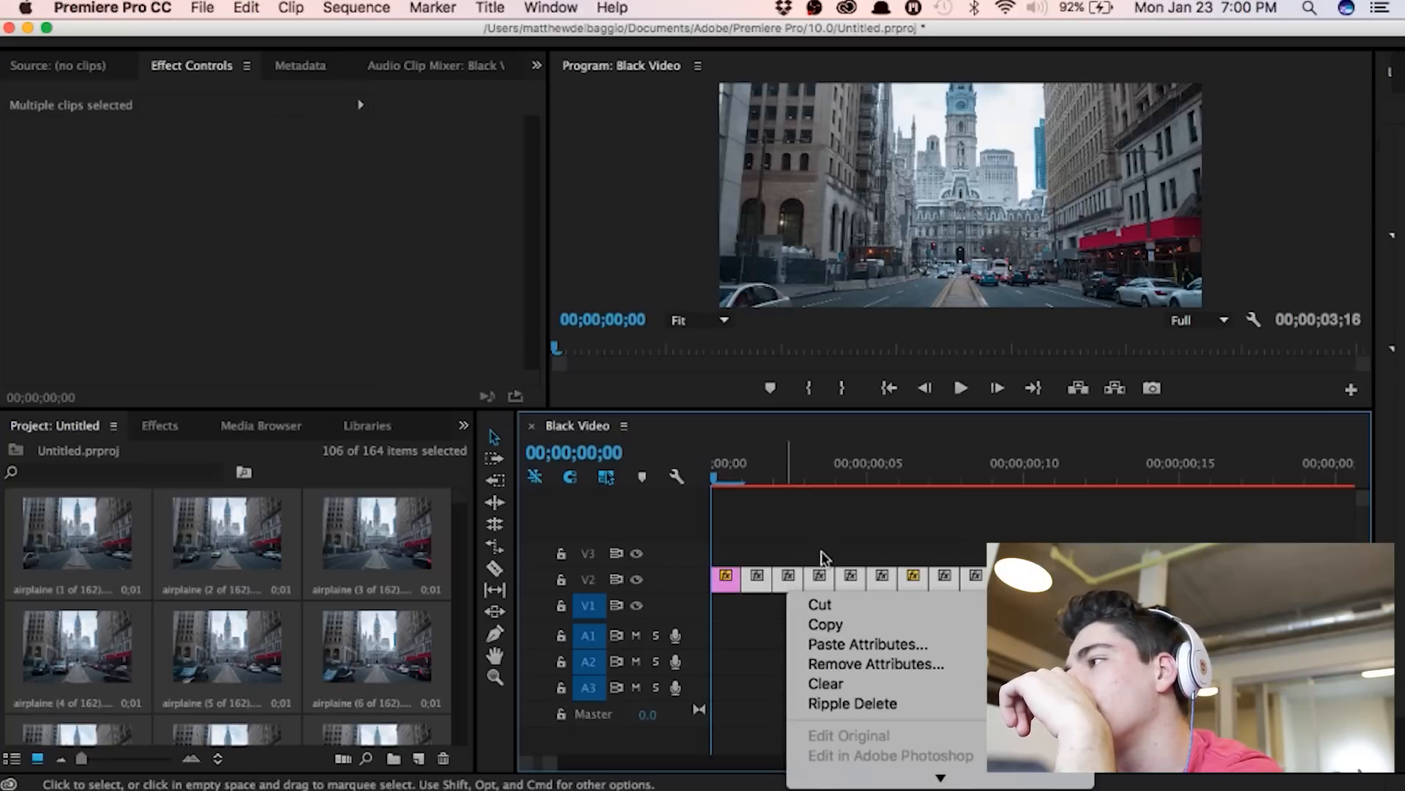
click(857, 644)
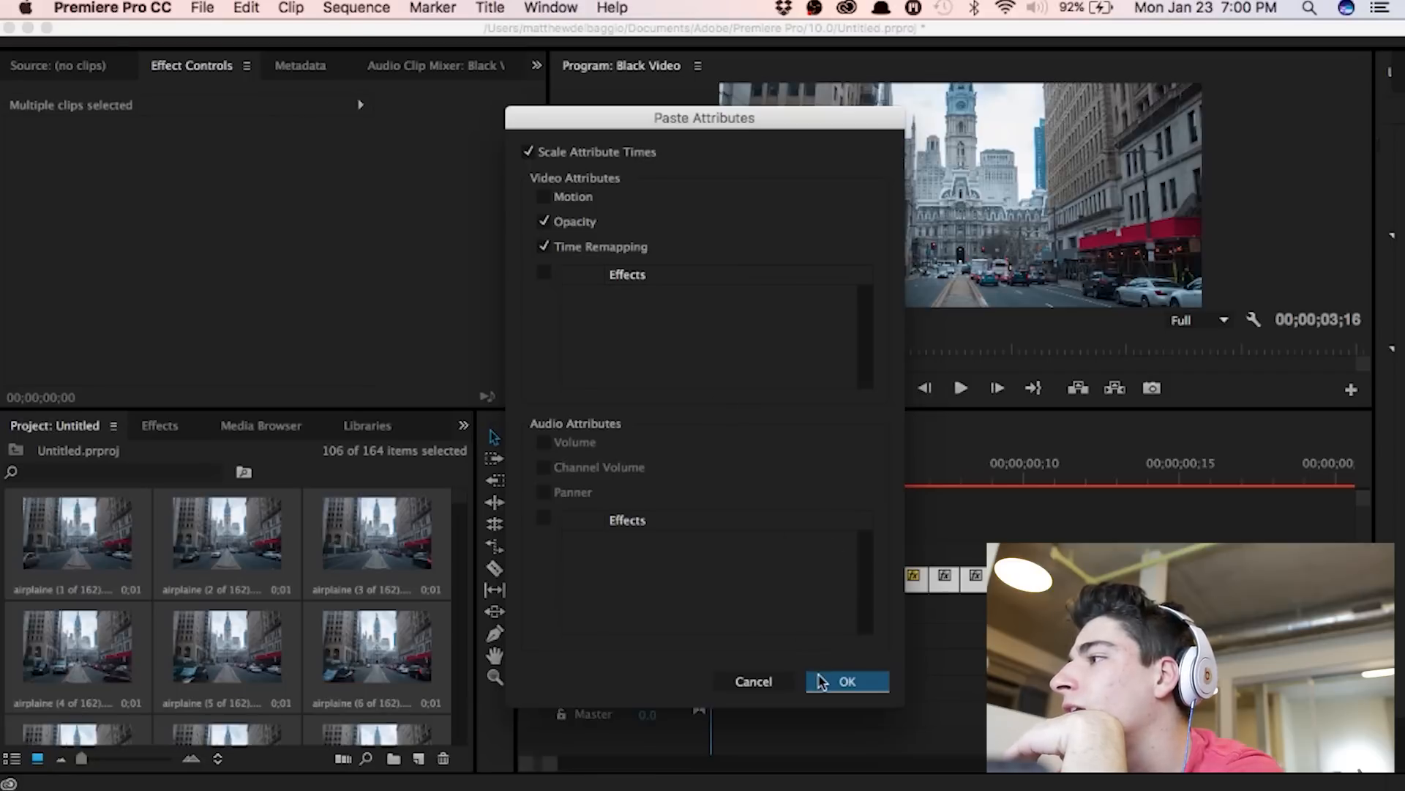
click(836, 688)
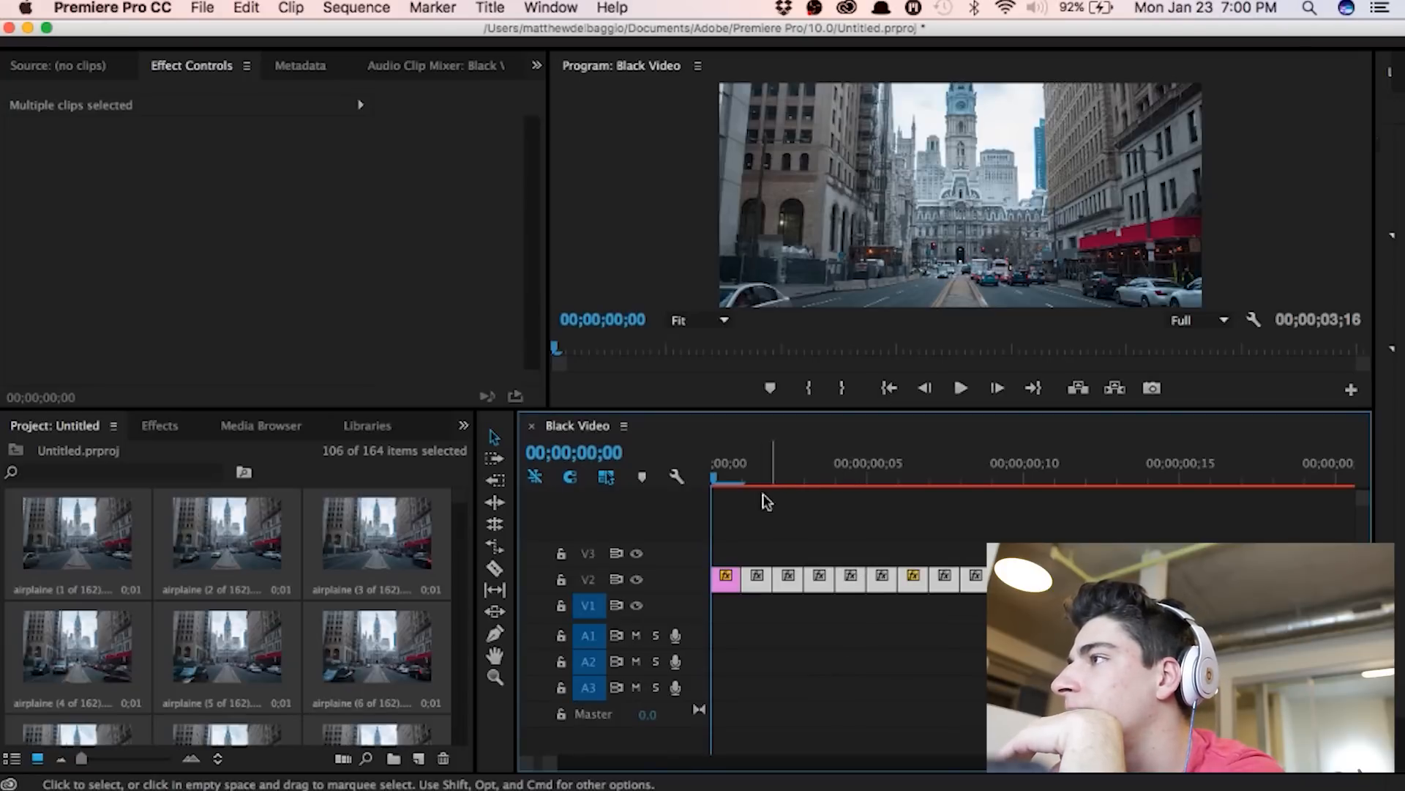
click(757, 475)
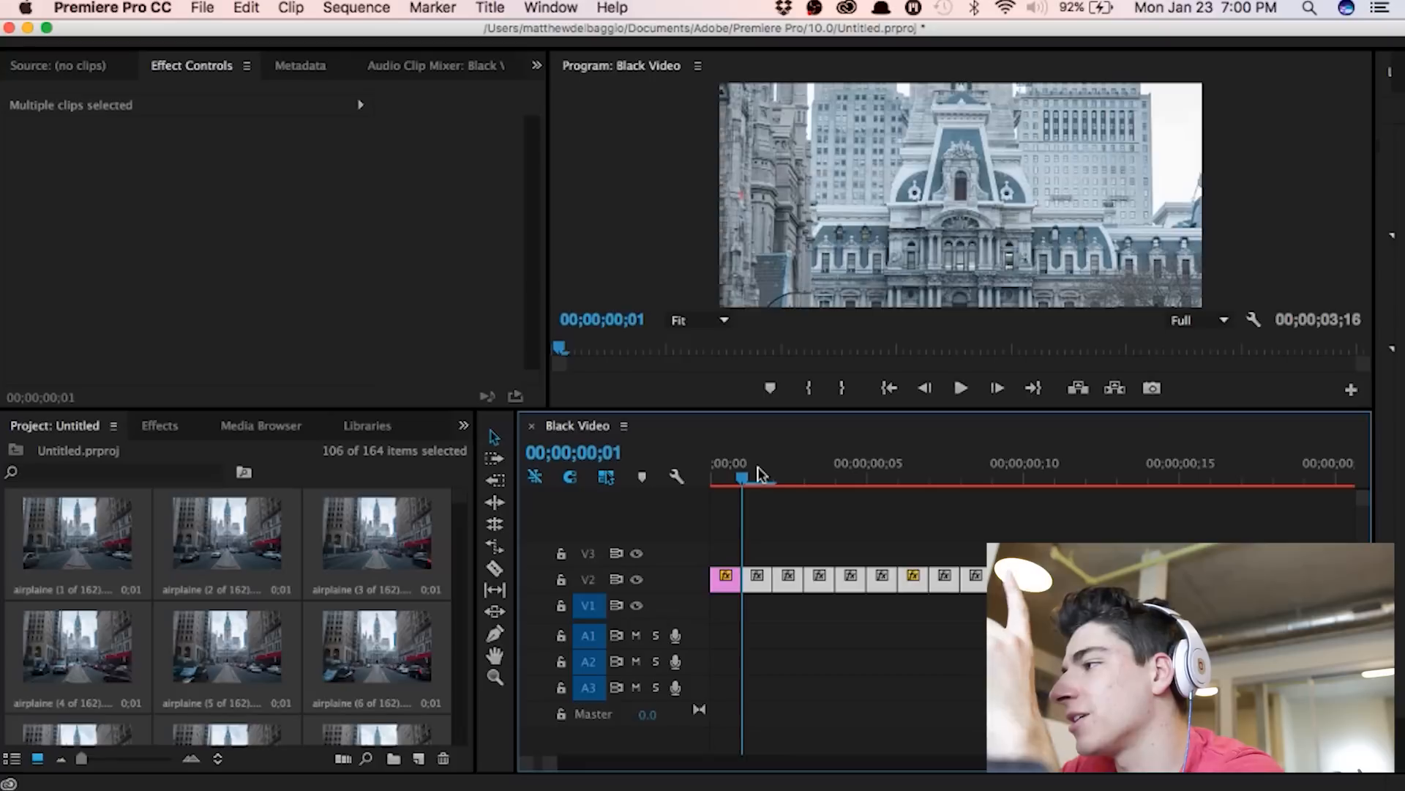
click(801, 479)
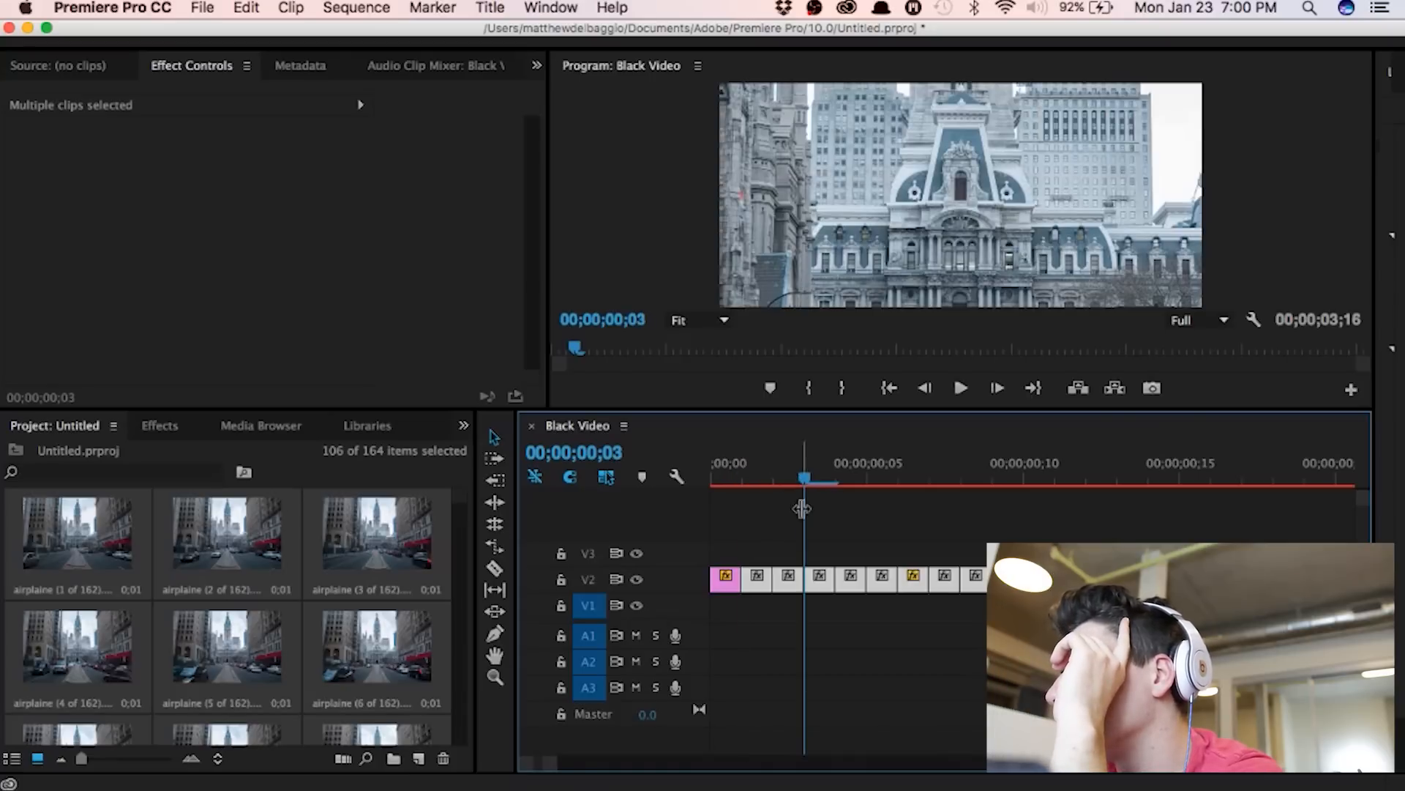
Step: Paste the first still's attributes onto the selected stills with Motion included alongside Opacity and Time Remapping, and scrub through the result
right_click(761, 584)
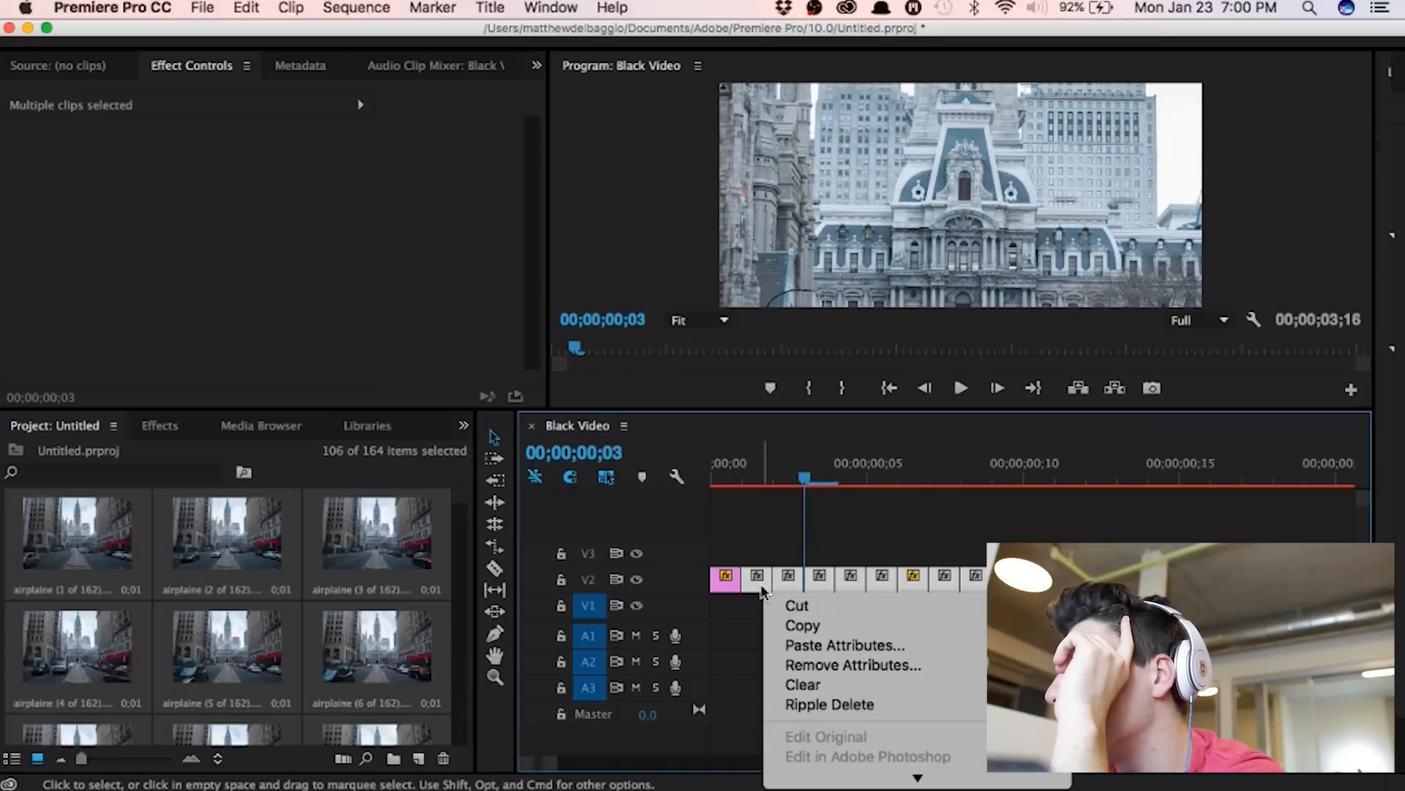
click(829, 645)
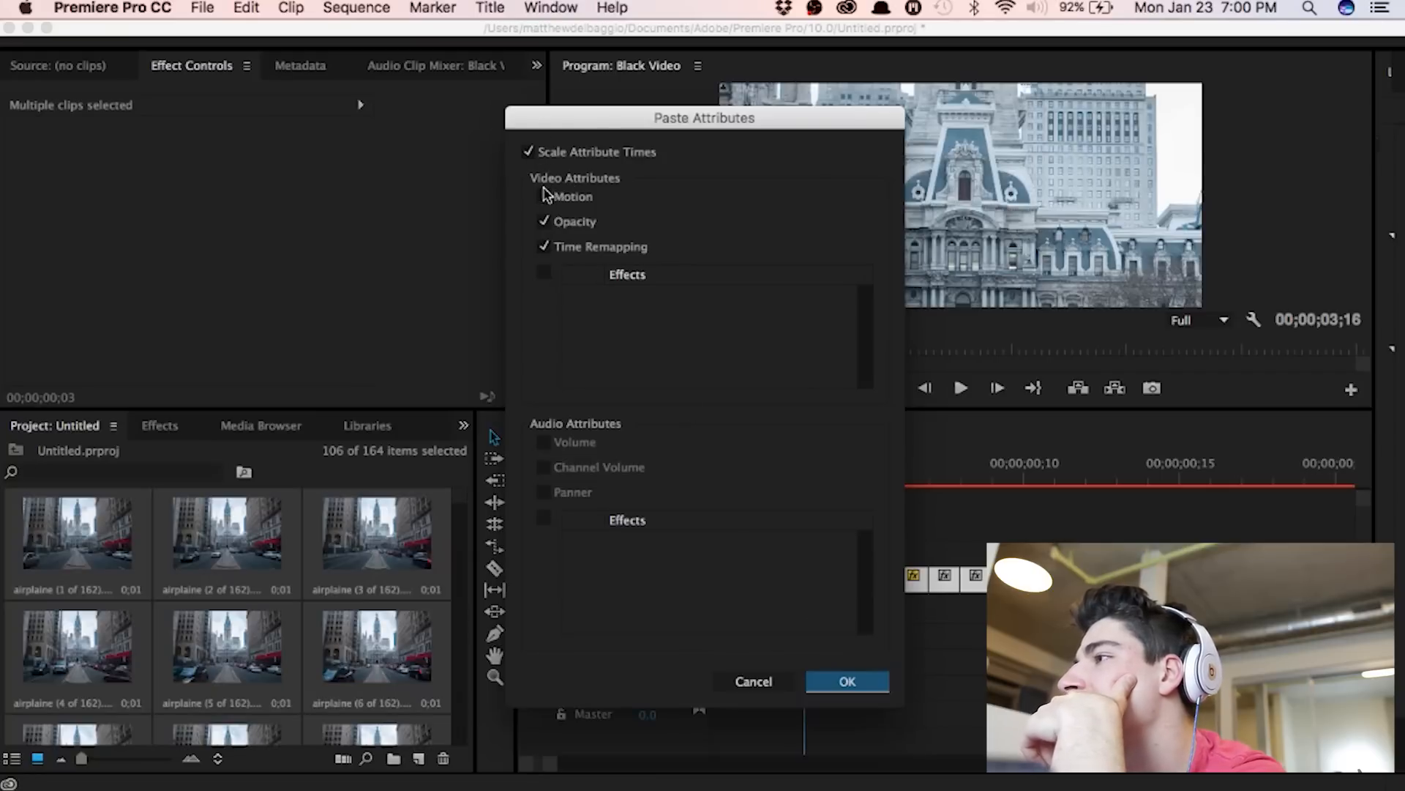
click(544, 196)
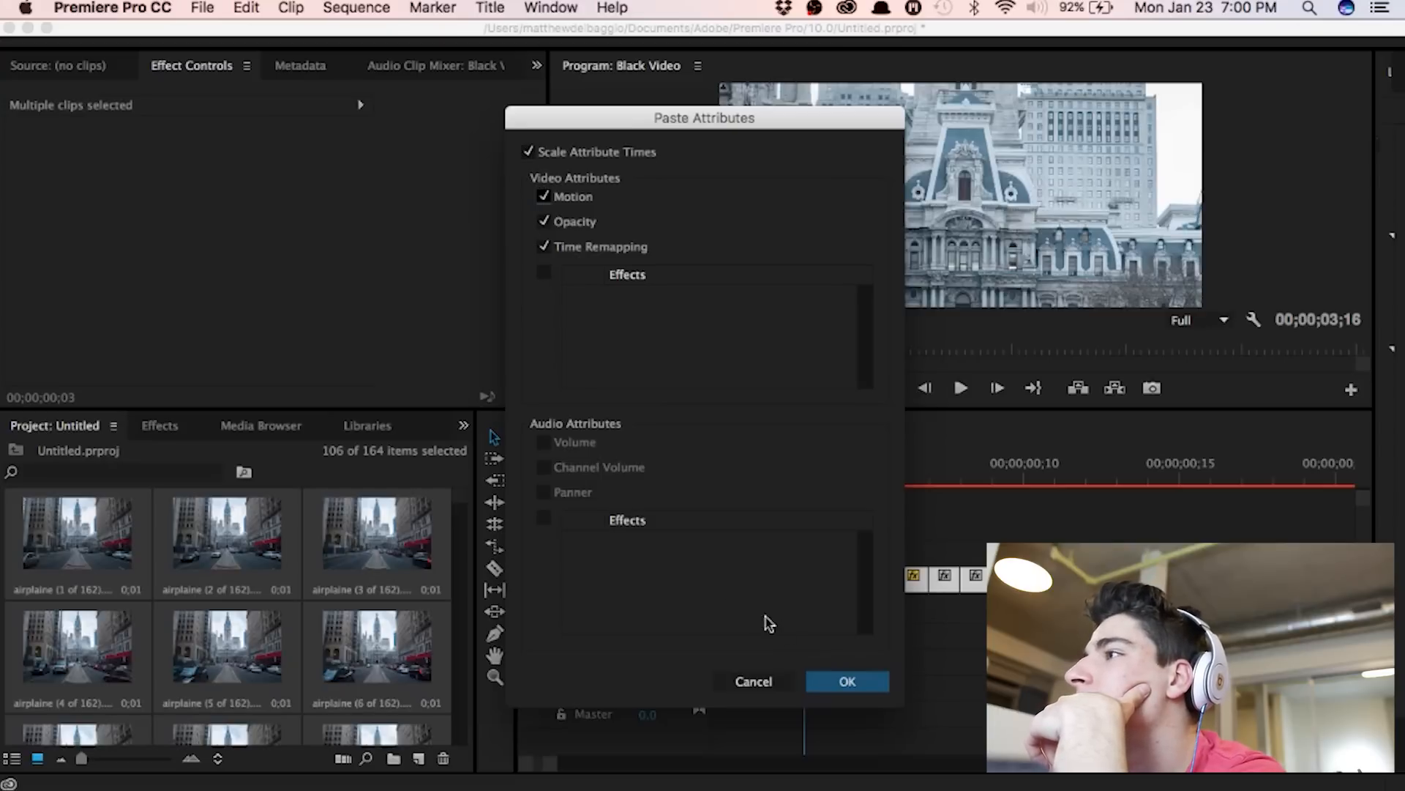
click(846, 680)
drag(754, 471, 964, 480)
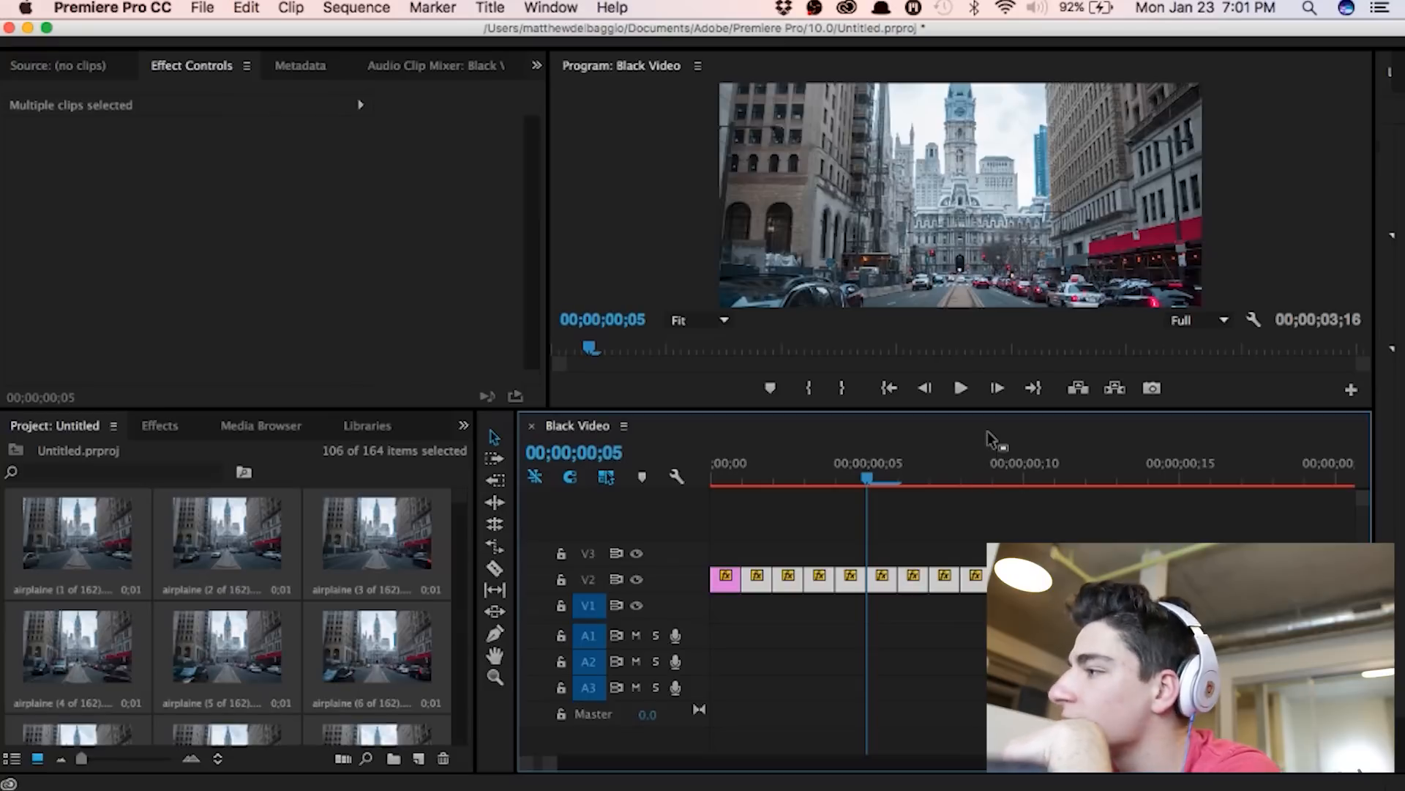
drag(981, 476, 1132, 468)
click(767, 468)
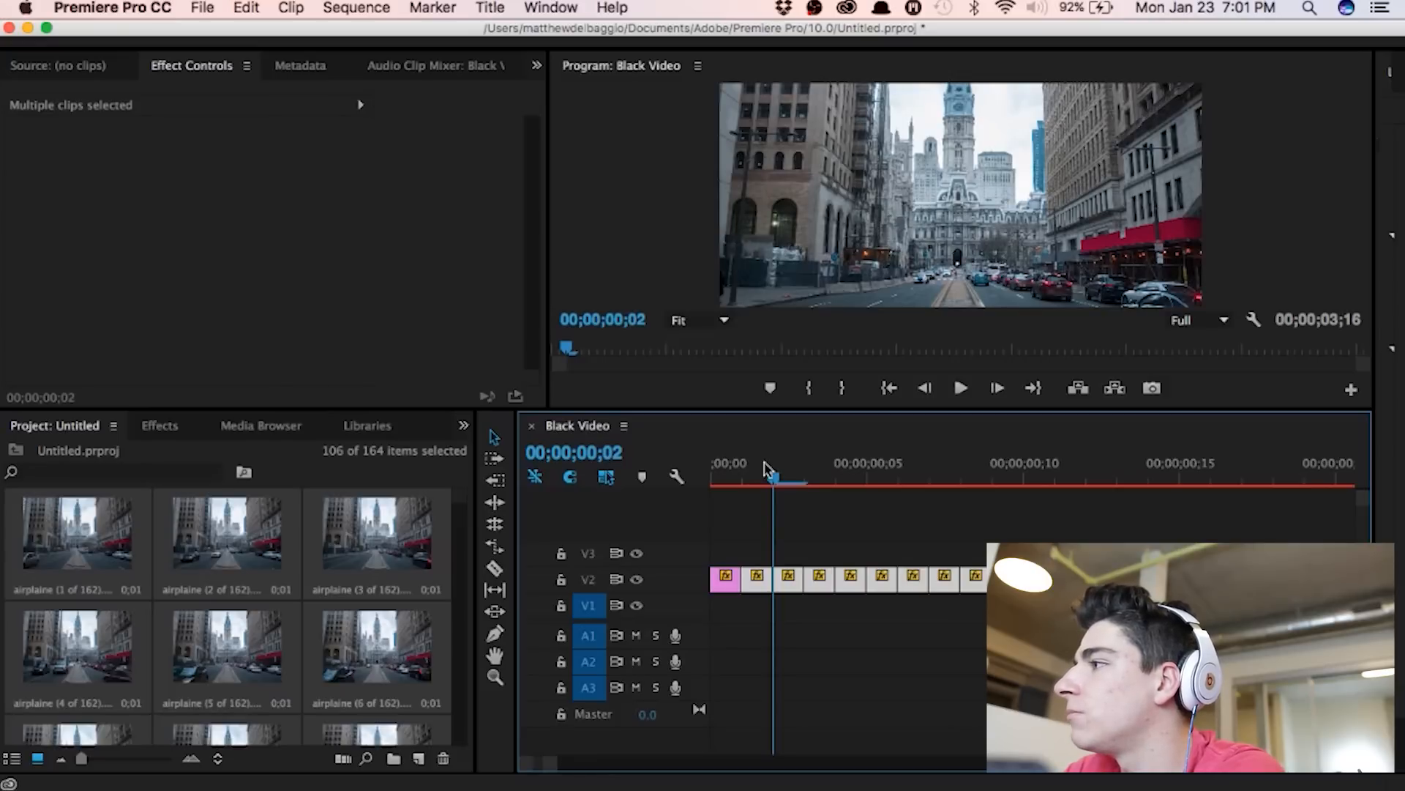
Step: Render the sequence preview and return the playhead to the first frame
key(Return)
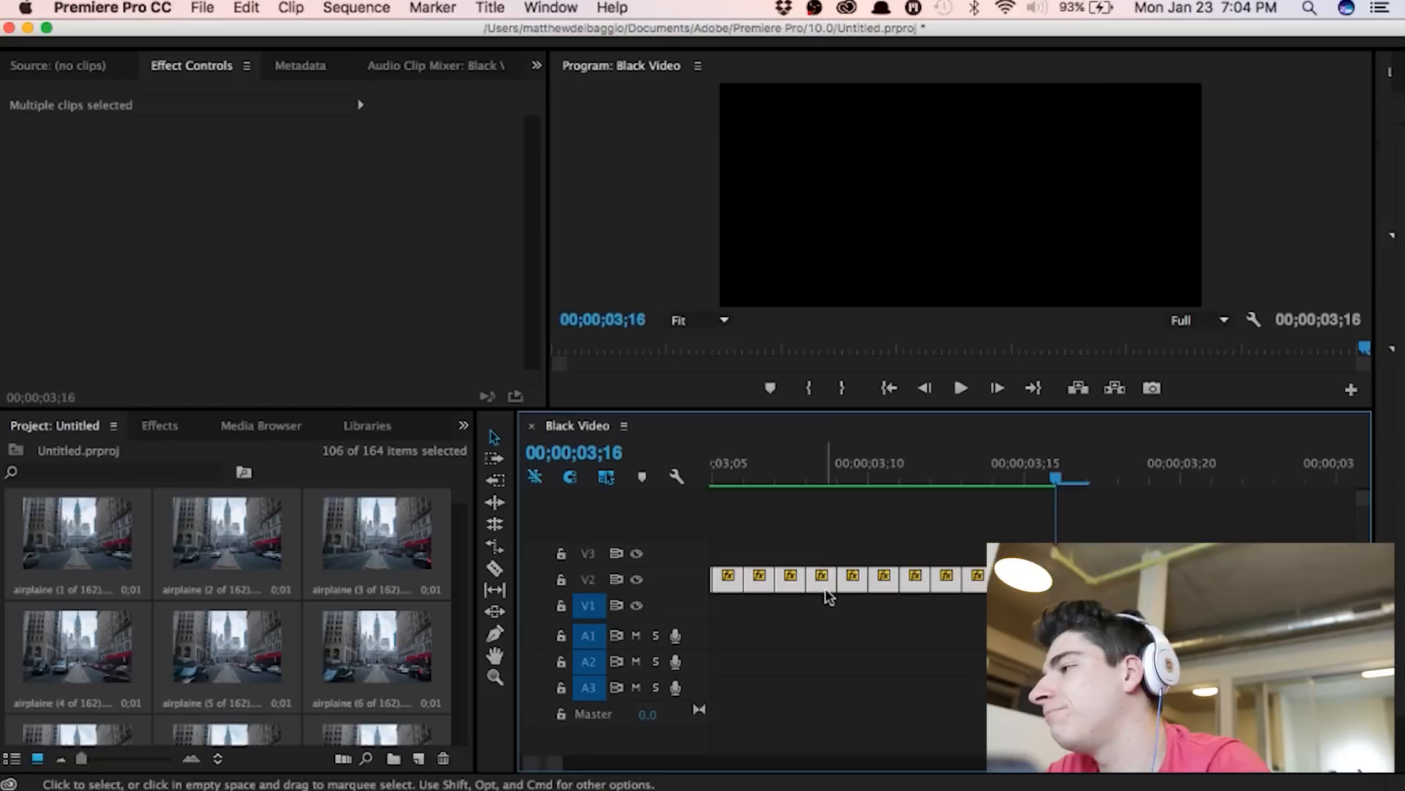
scroll(1013, 487, left, 10)
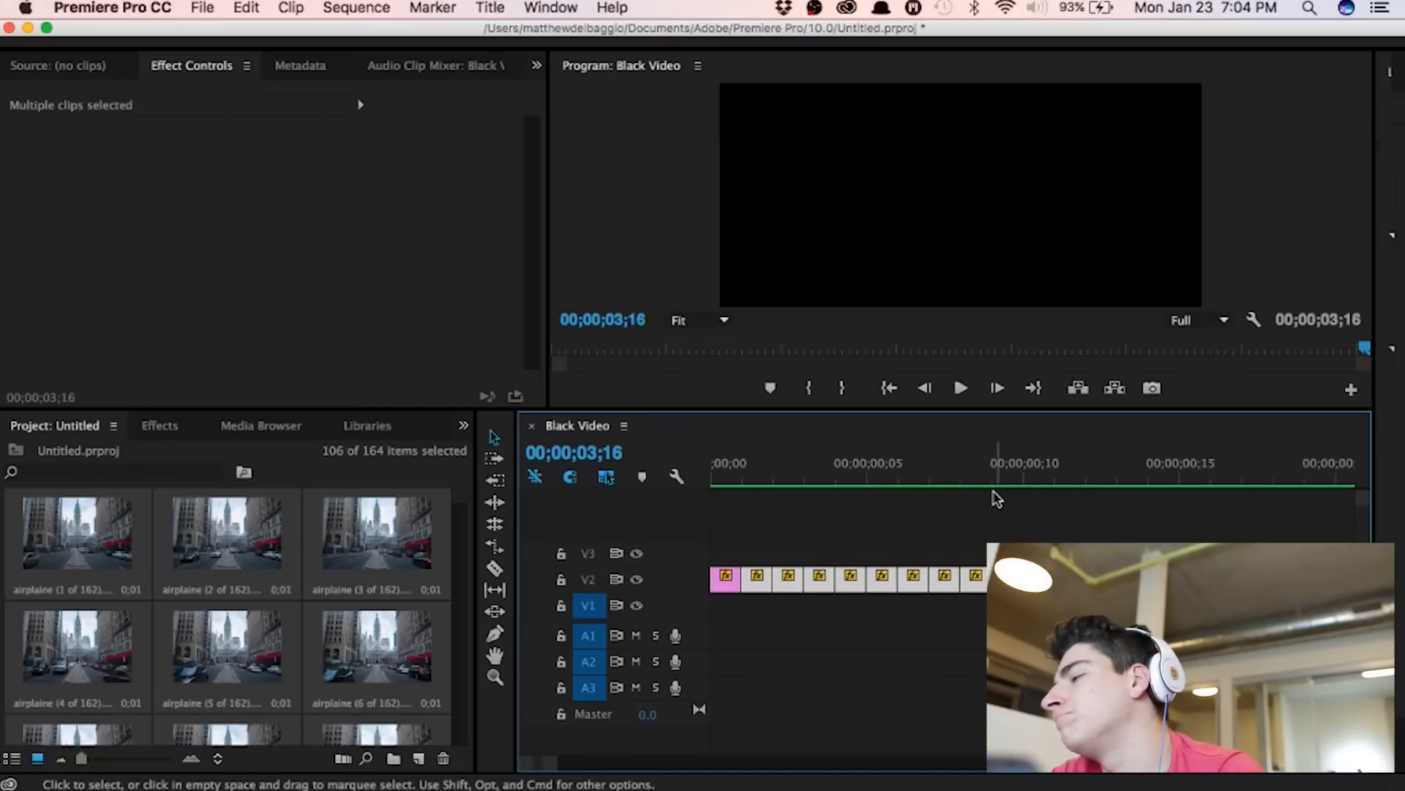
scroll(929, 505, down, 4)
mouse_move(732, 477)
mouse_down()
mouse_move(1292, 460)
mouse_move(1122, 476)
mouse_move(715, 477)
mouse_up()
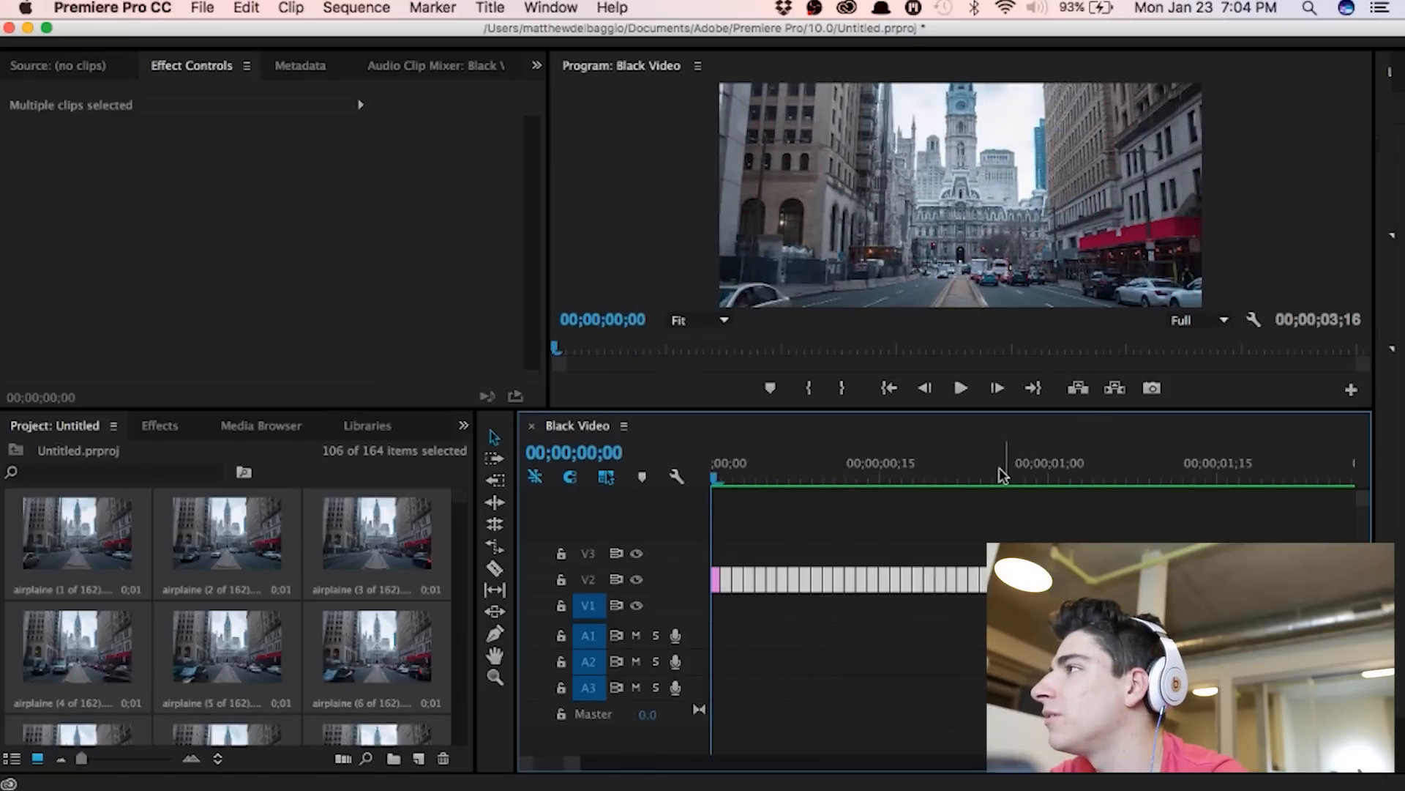
scroll(973, 513, down, 4)
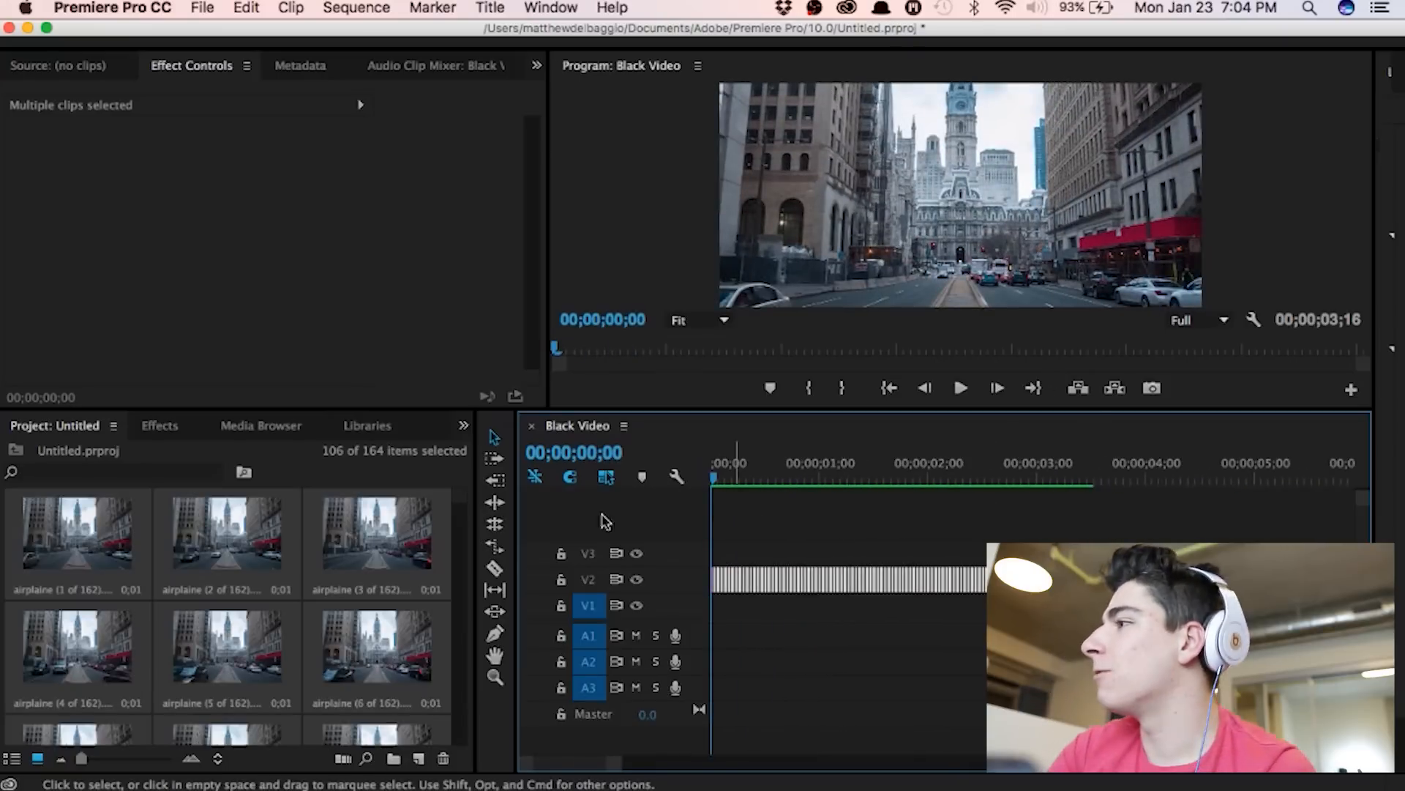
Step: Look through the numbered stills in the project from the first shot up to the images beyond number 100
scroll(278, 599, down, 3)
scroll(278, 599, up, 2)
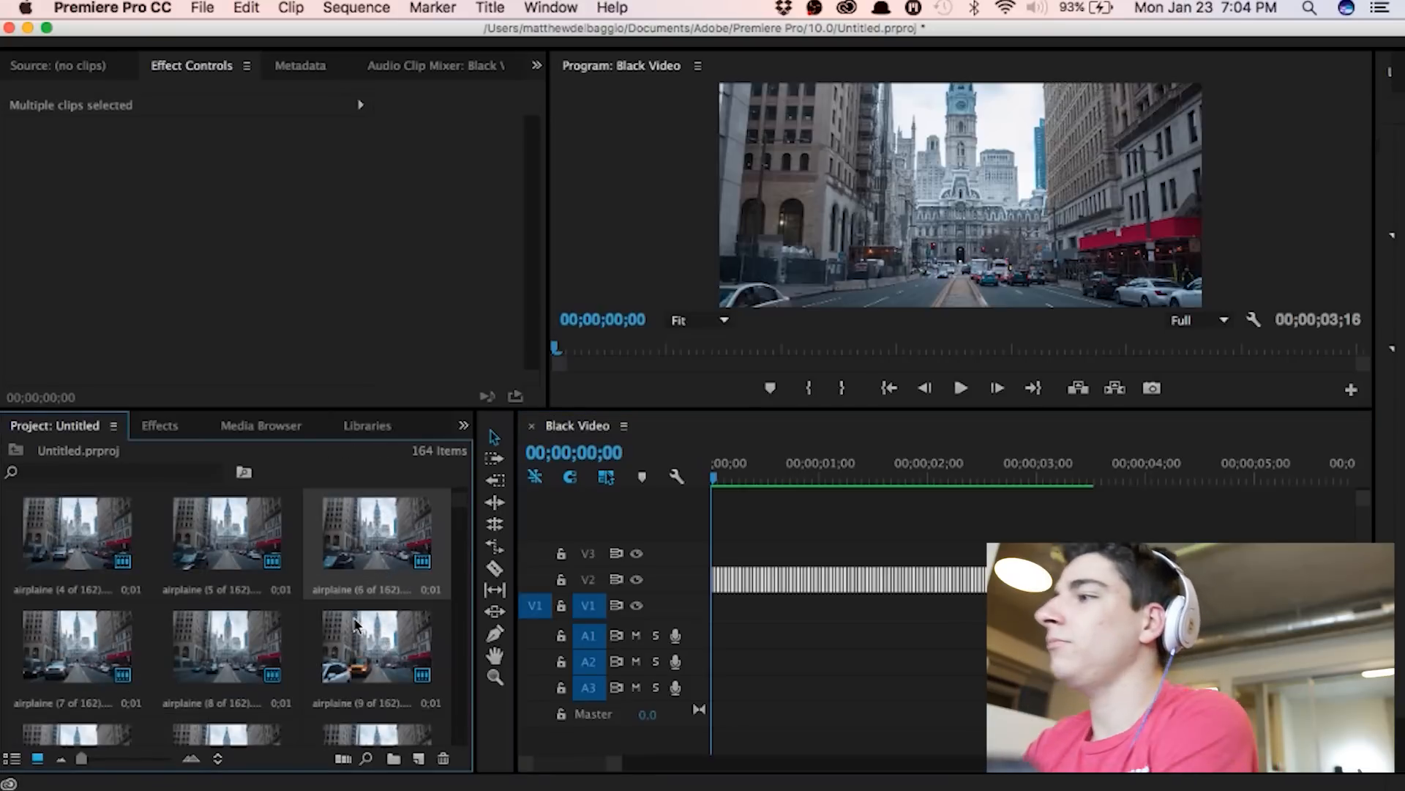
scroll(356, 615, down, 7)
scroll(173, 622, down, 3)
scroll(215, 614, down, 7)
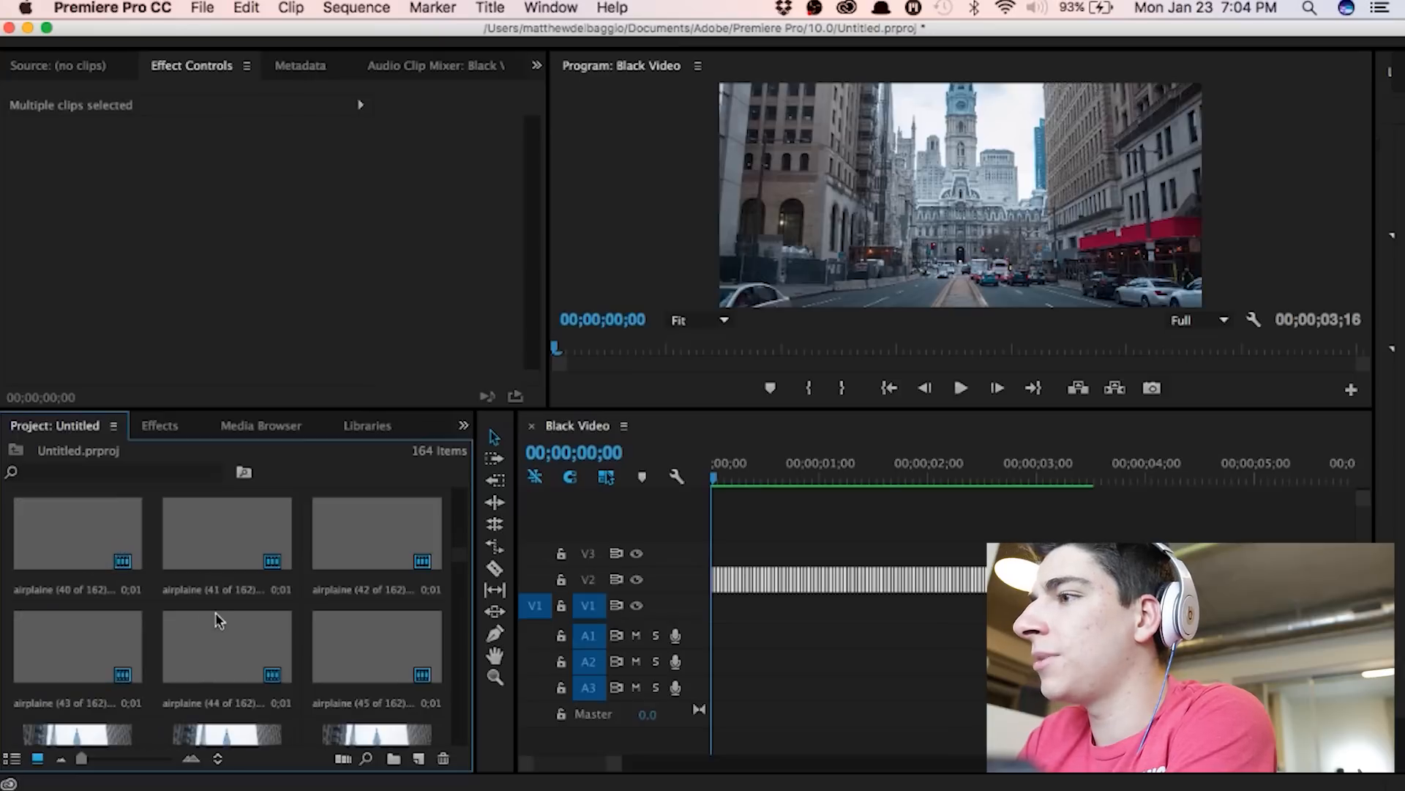
scroll(216, 609, down, 5)
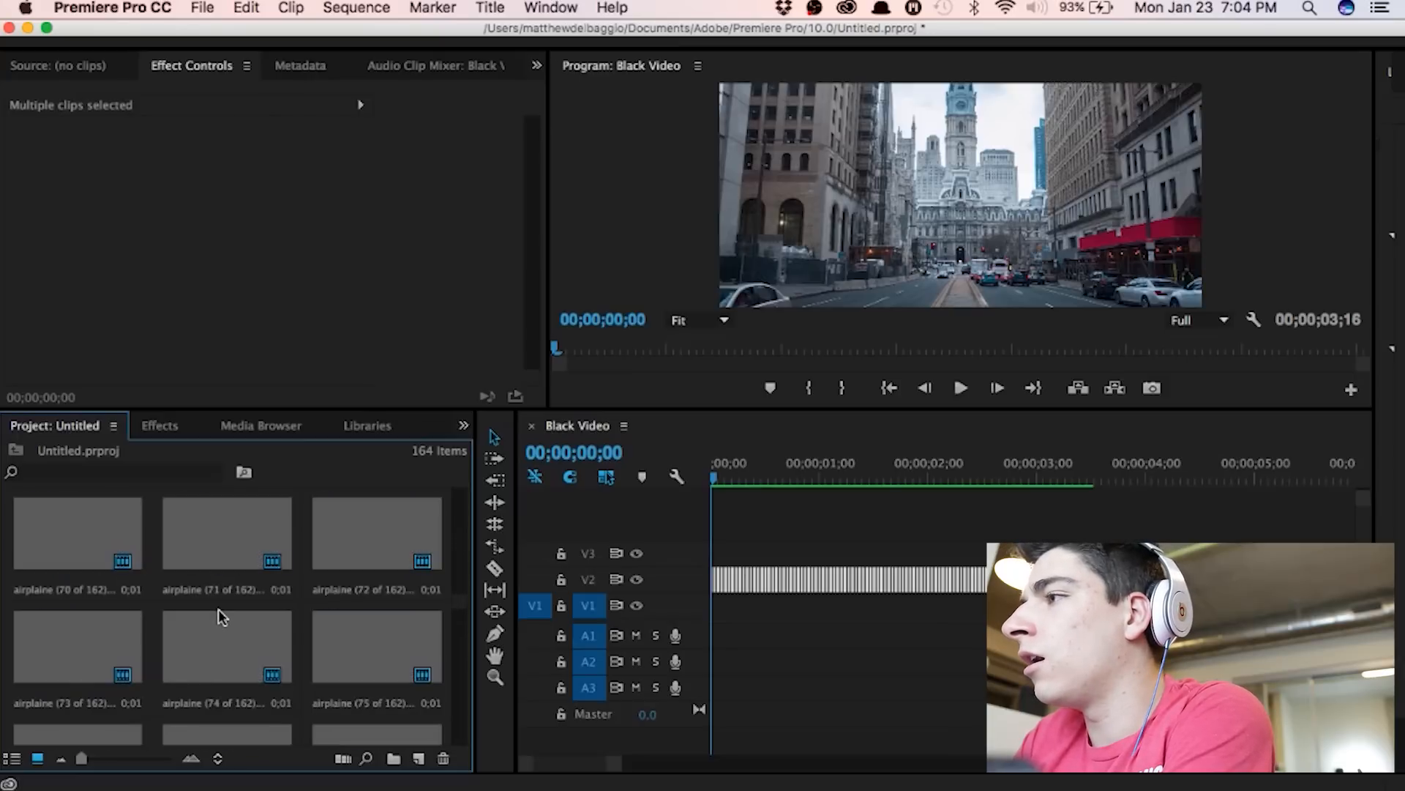
scroll(220, 609, down, 11)
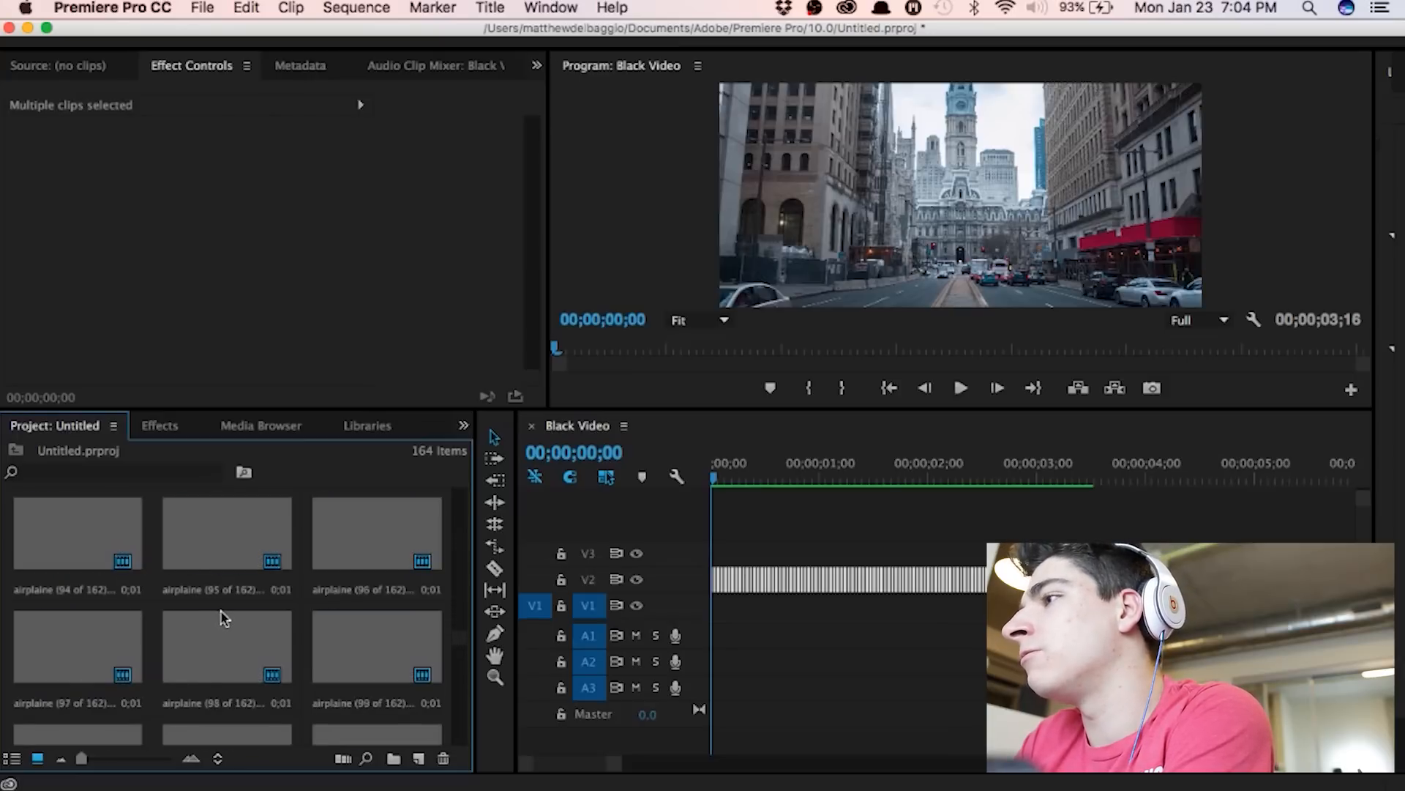
scroll(219, 609, up, 1)
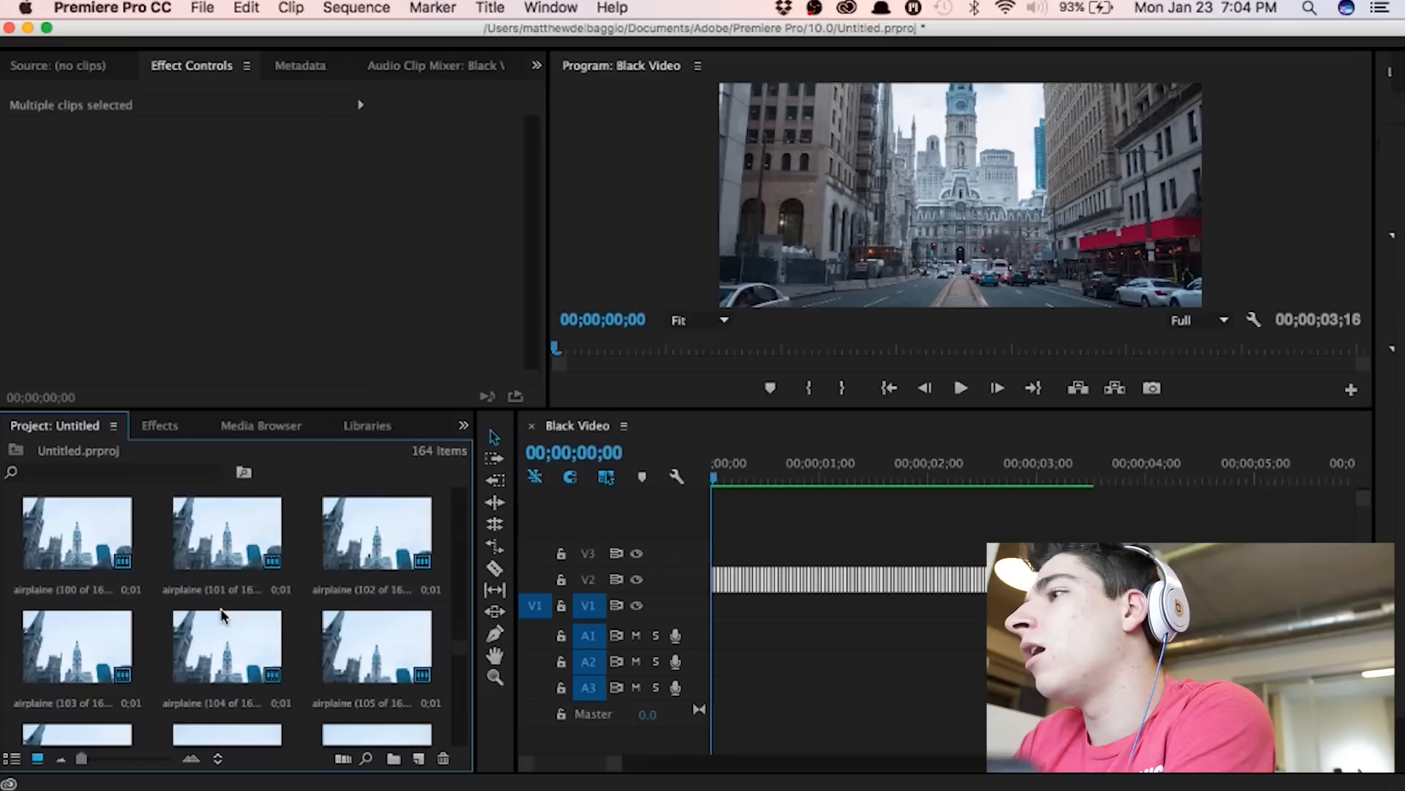
scroll(157, 575, down, 2)
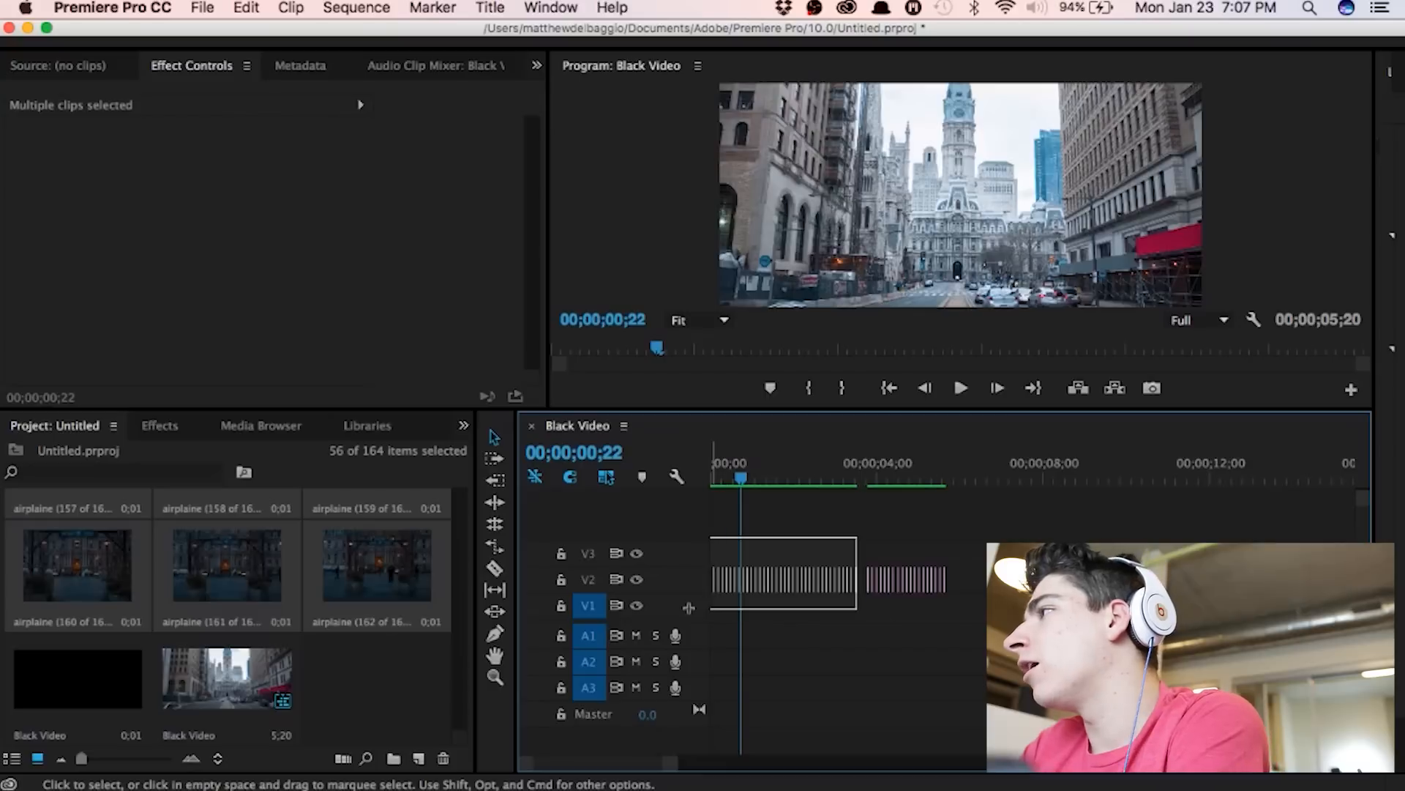
Step: Select all the stills of the first shot on V2 and nest them as "toward city hall"
drag(689, 607, 688, 607)
scroll(815, 619, up, 8)
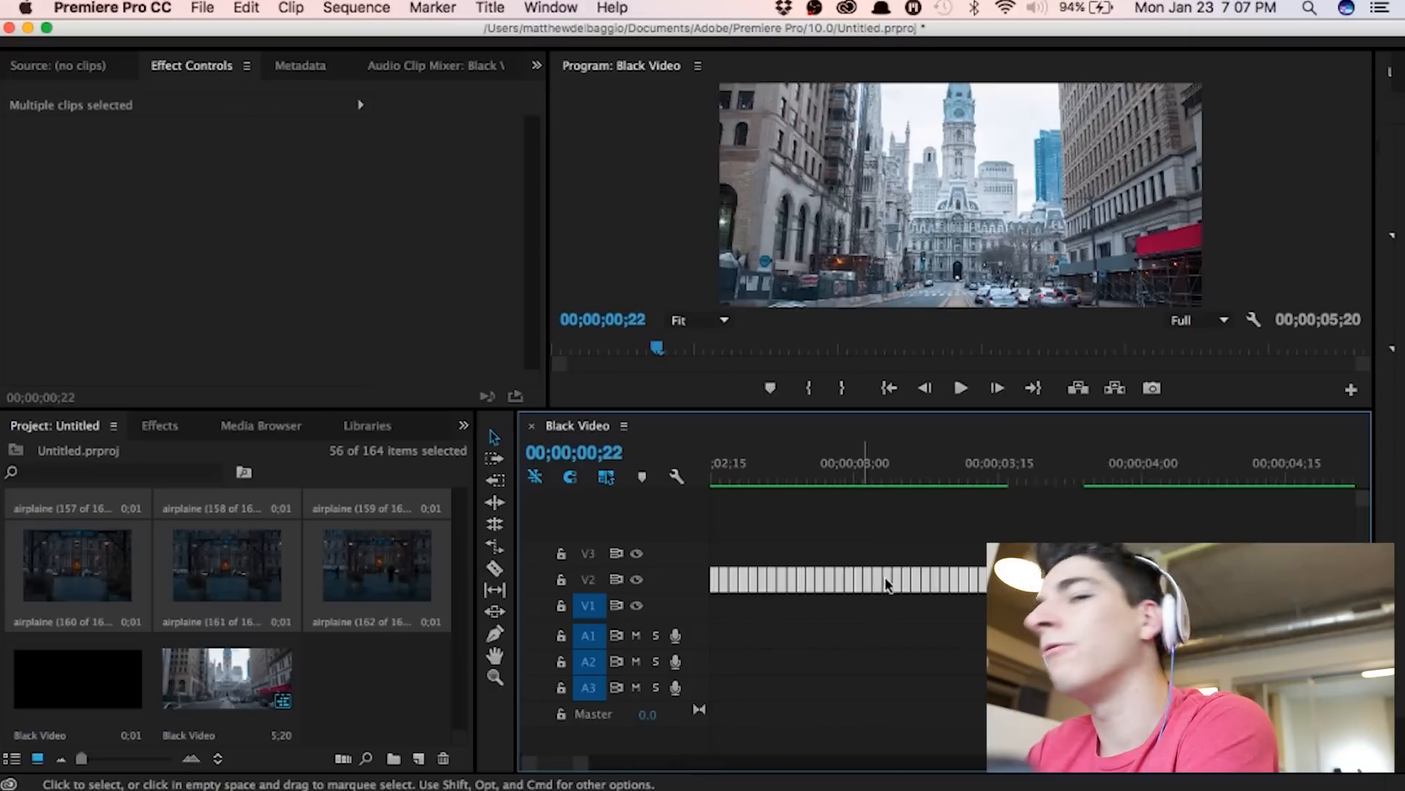
right_click(861, 580)
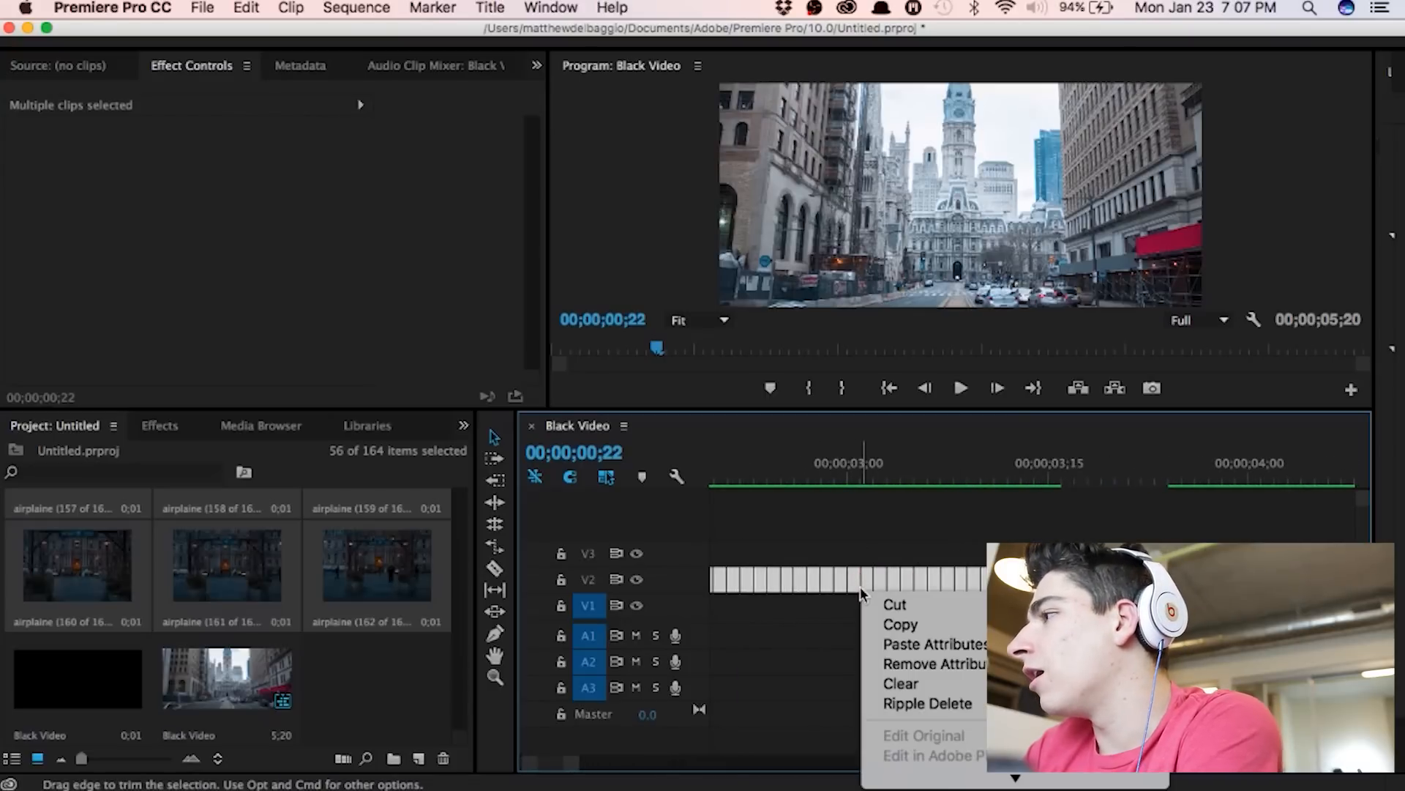
mouse_move(1015, 776)
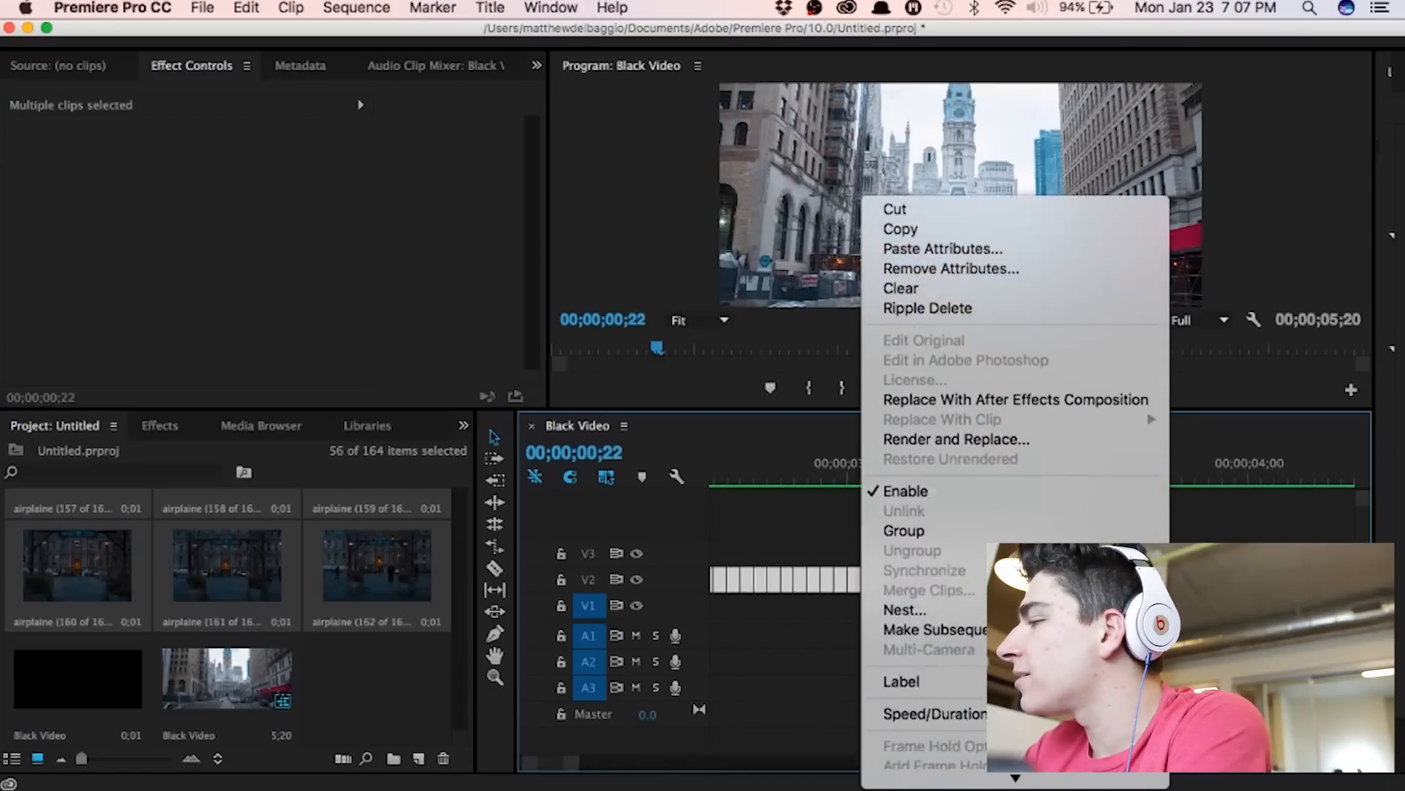
click(968, 558)
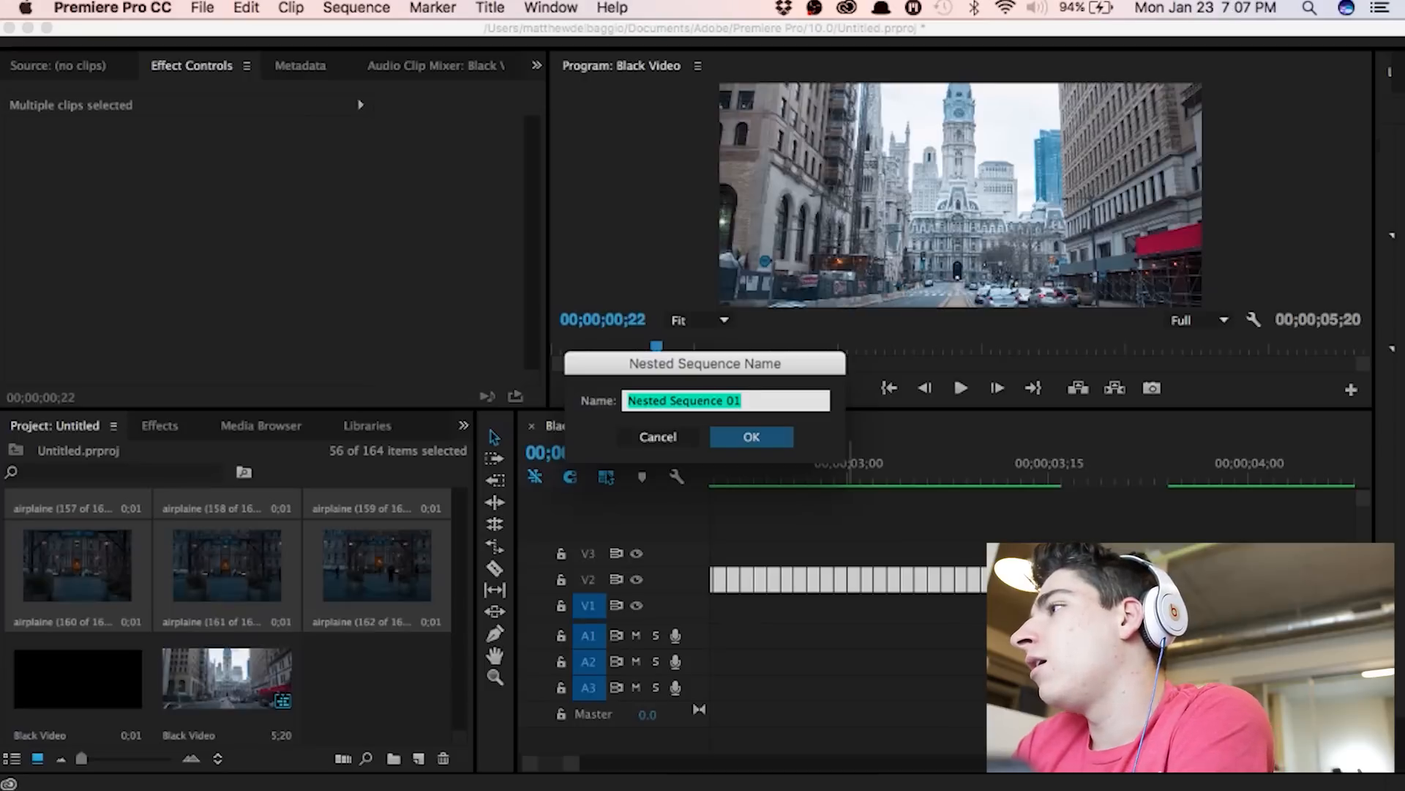
text(towar)
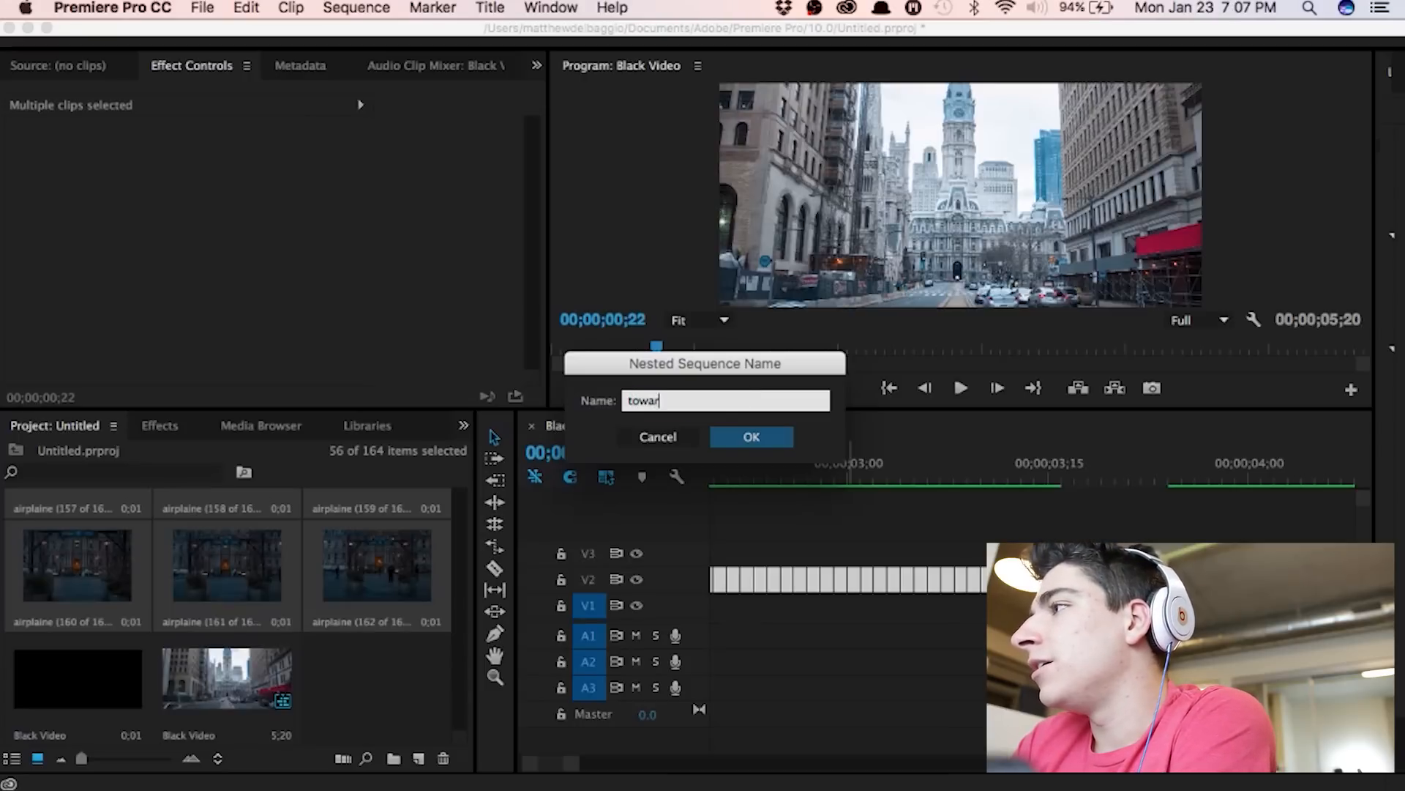
text(d city hall)
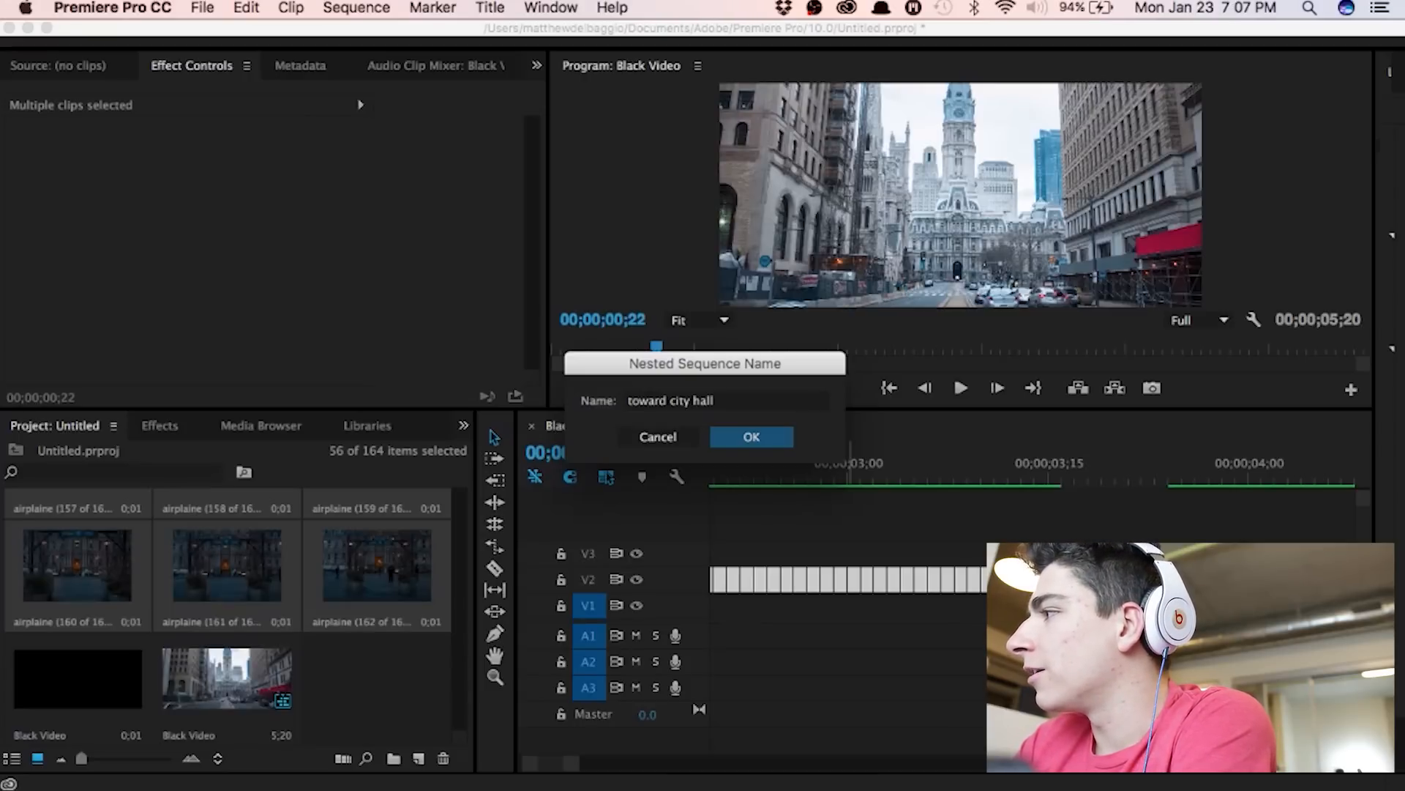
key(Return)
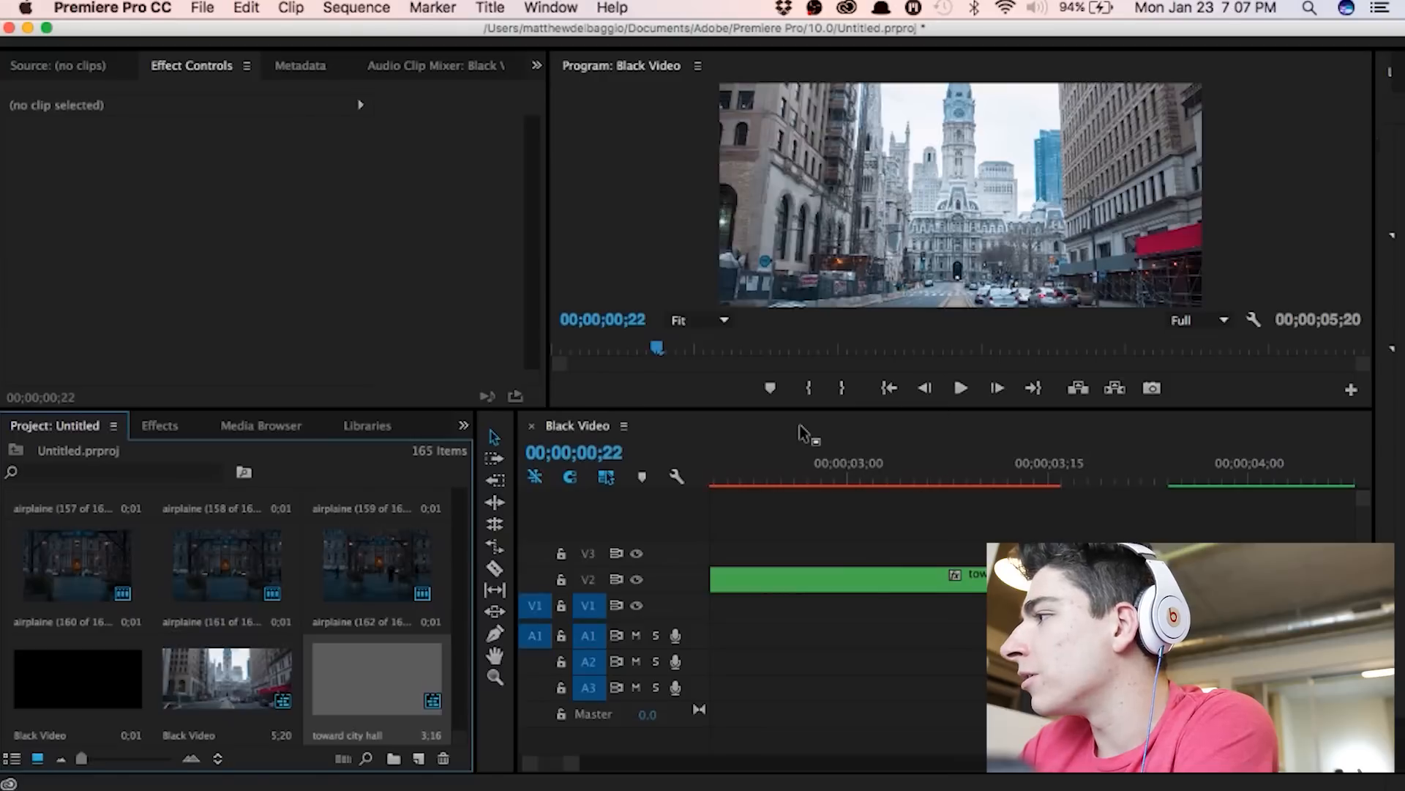
Step: Select the second group of stills on V2 and nest them as "away from city hall"
scroll(1187, 534, down, 5)
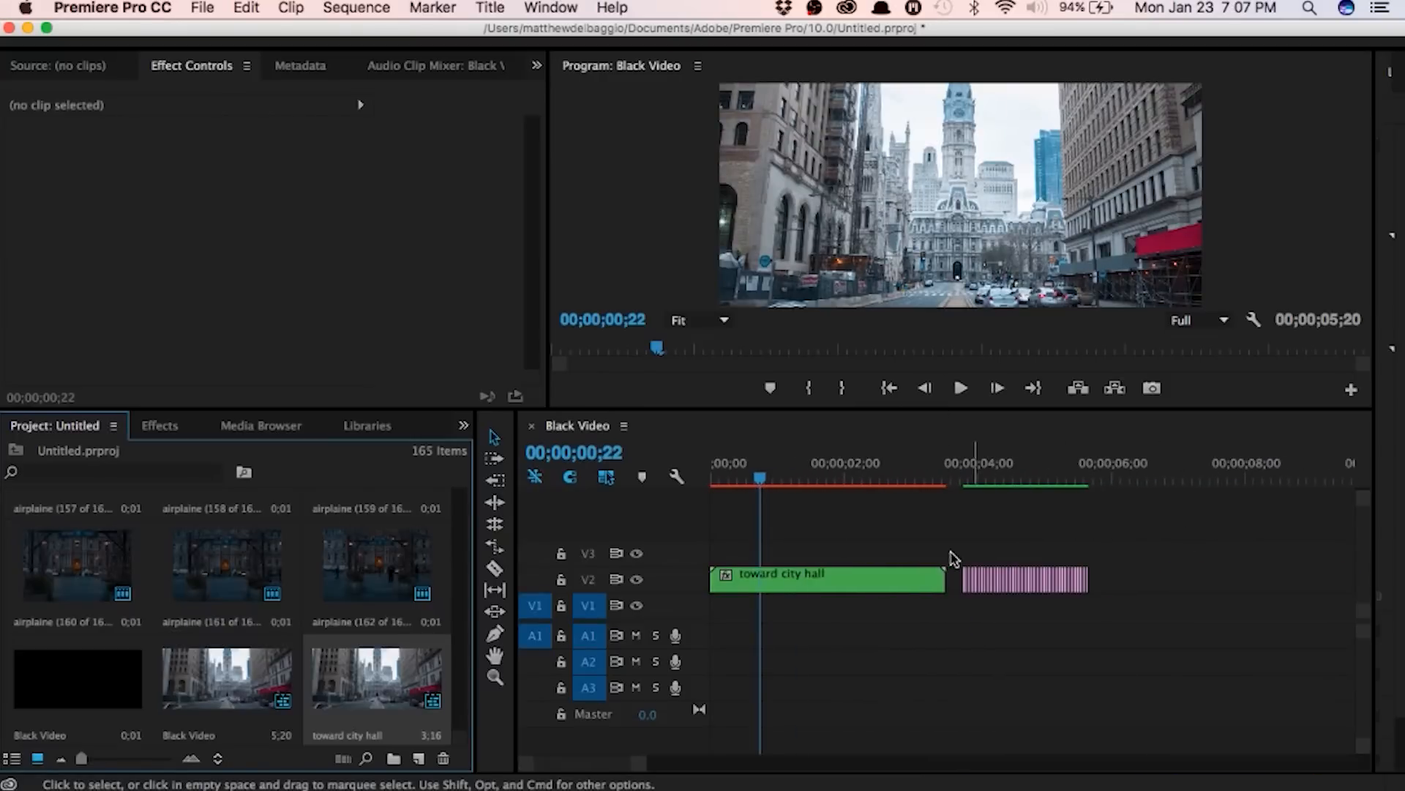
drag(1106, 540, 957, 602)
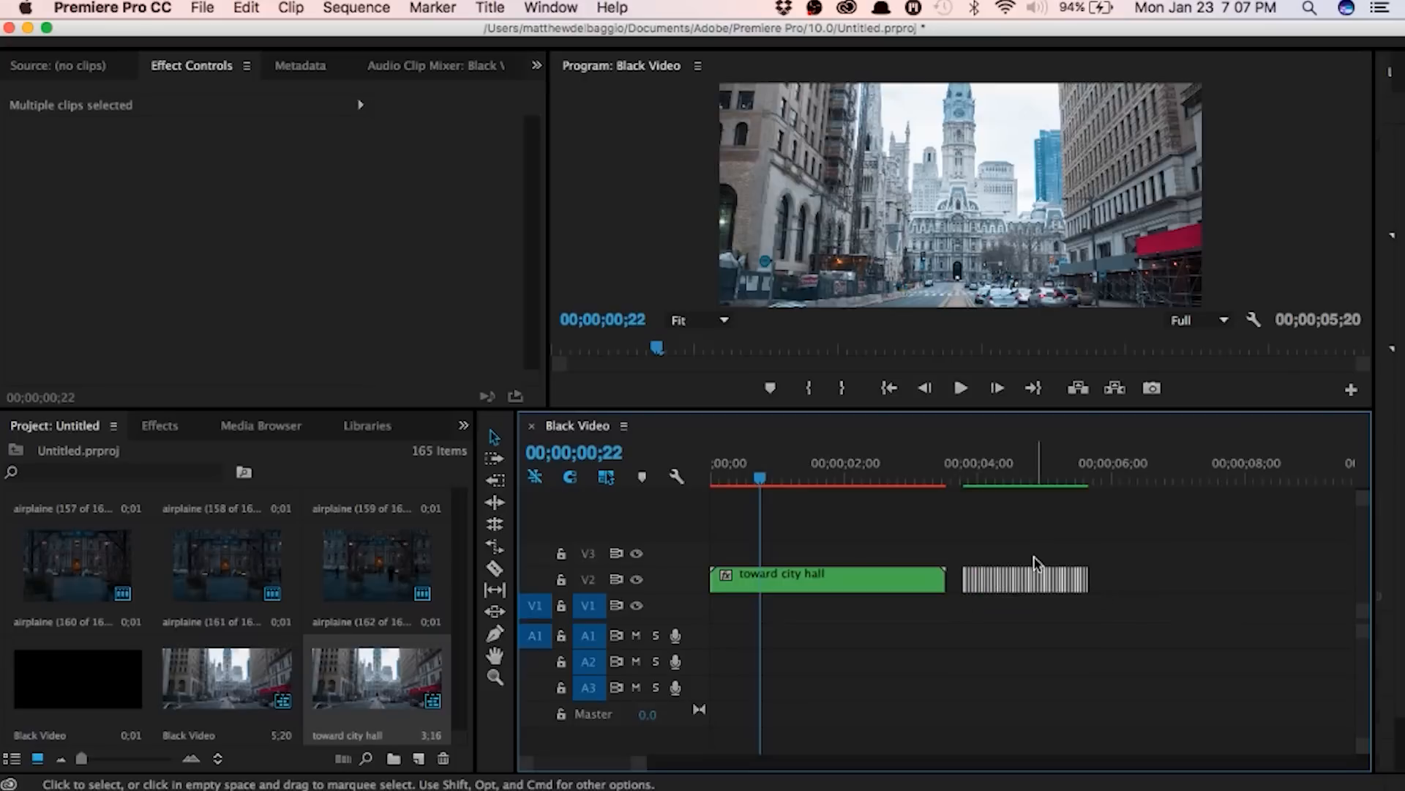
right_click(1054, 596)
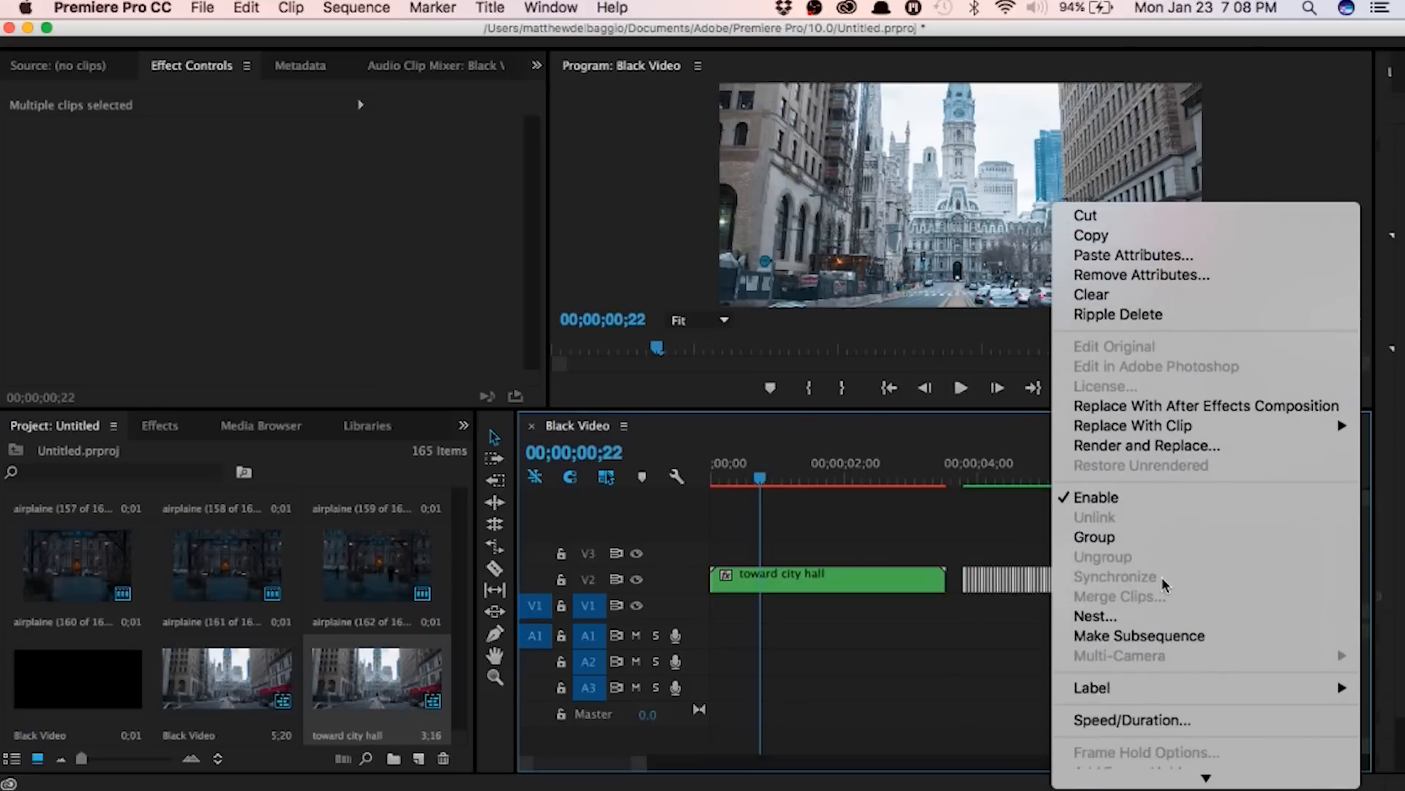
click(1163, 616)
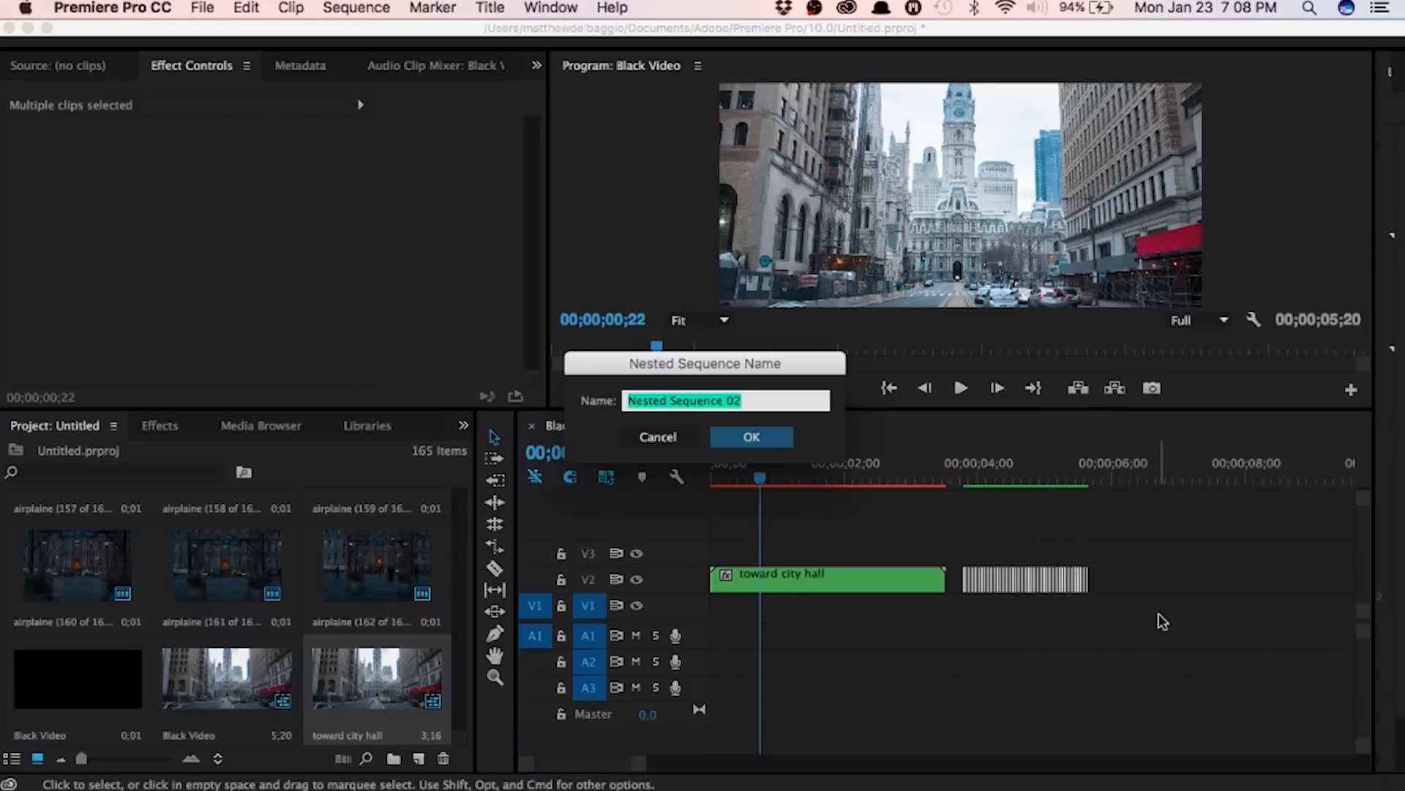
text(away from city hall)
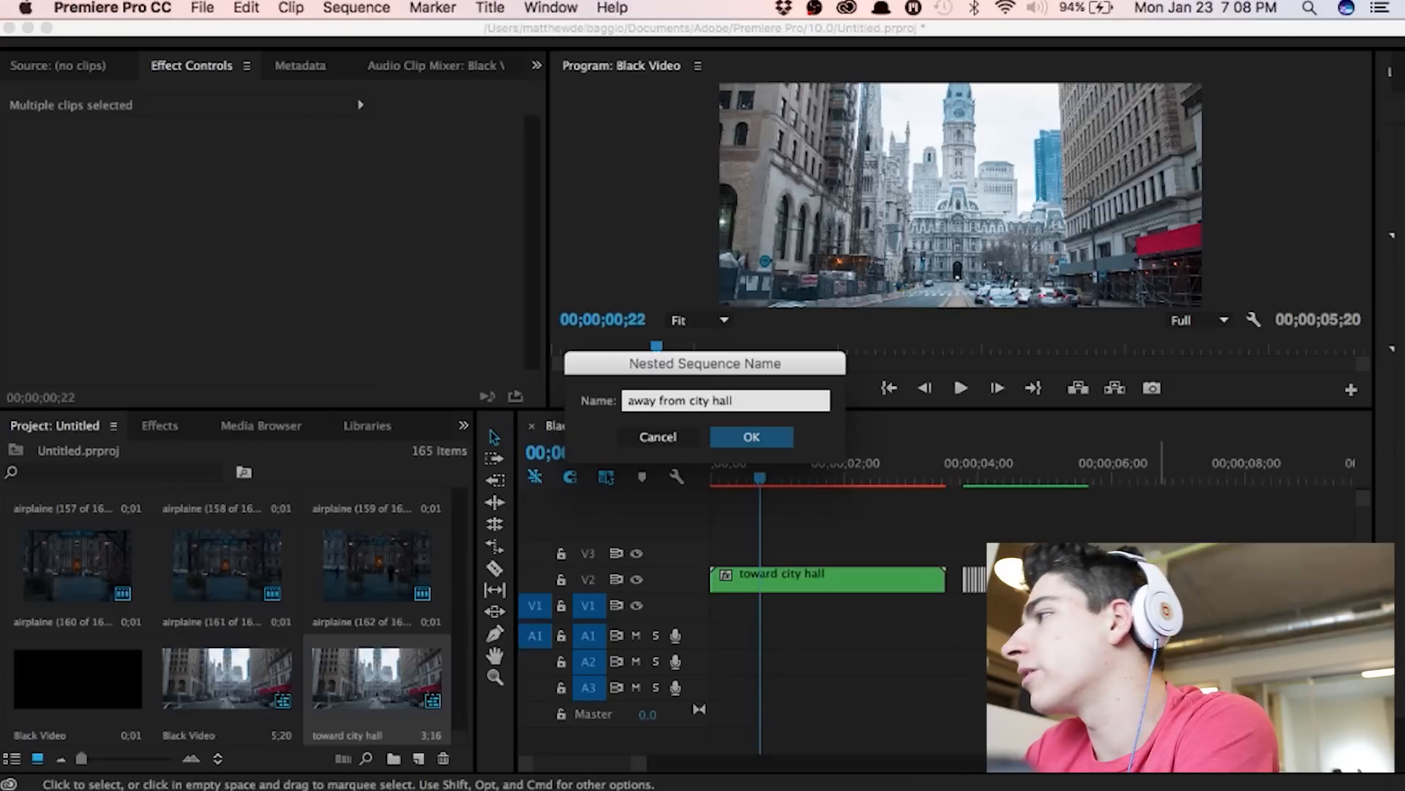
click(750, 437)
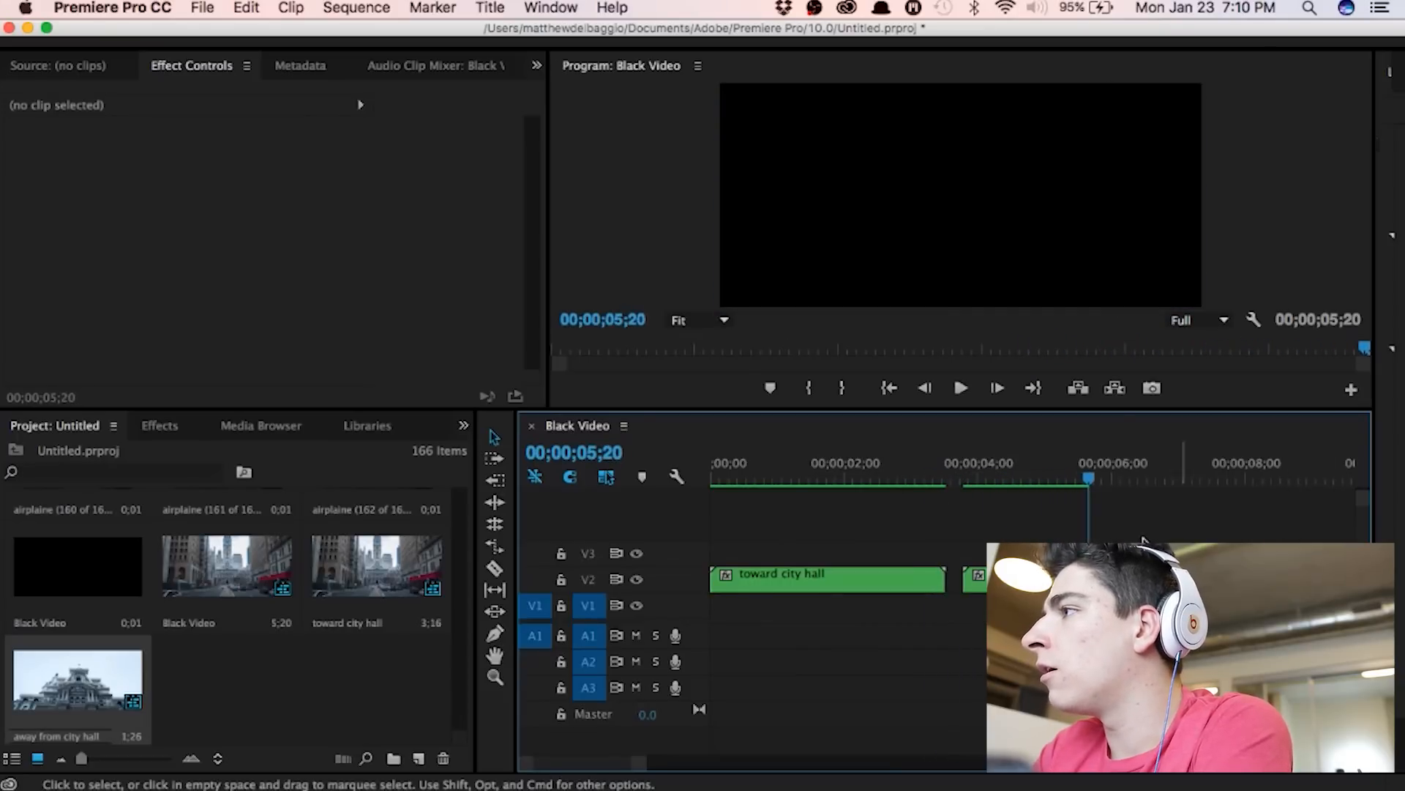
Step: Open each nested sequence to inspect the stills inside, and play the start of the Black Video sequence
click(856, 580)
double_click(903, 565)
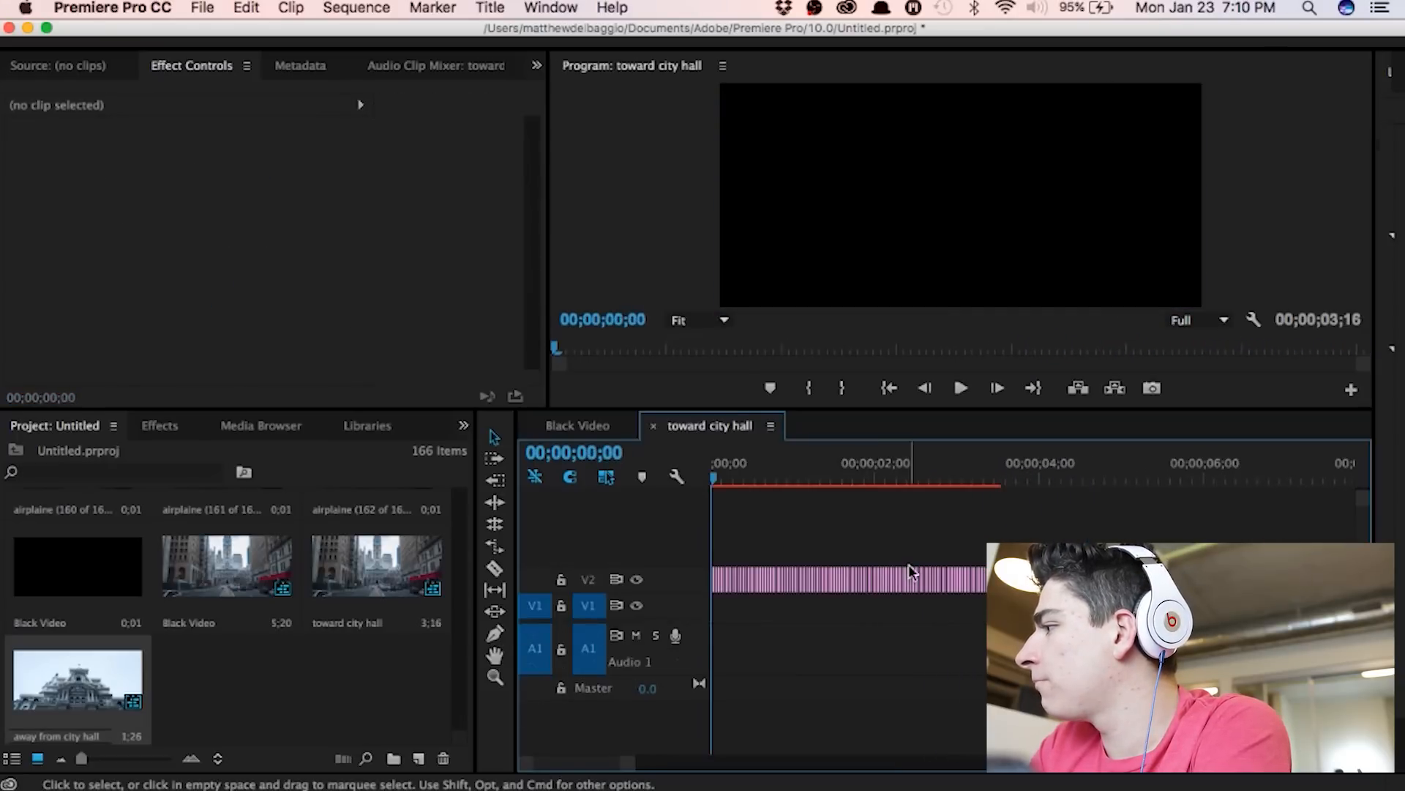
click(582, 425)
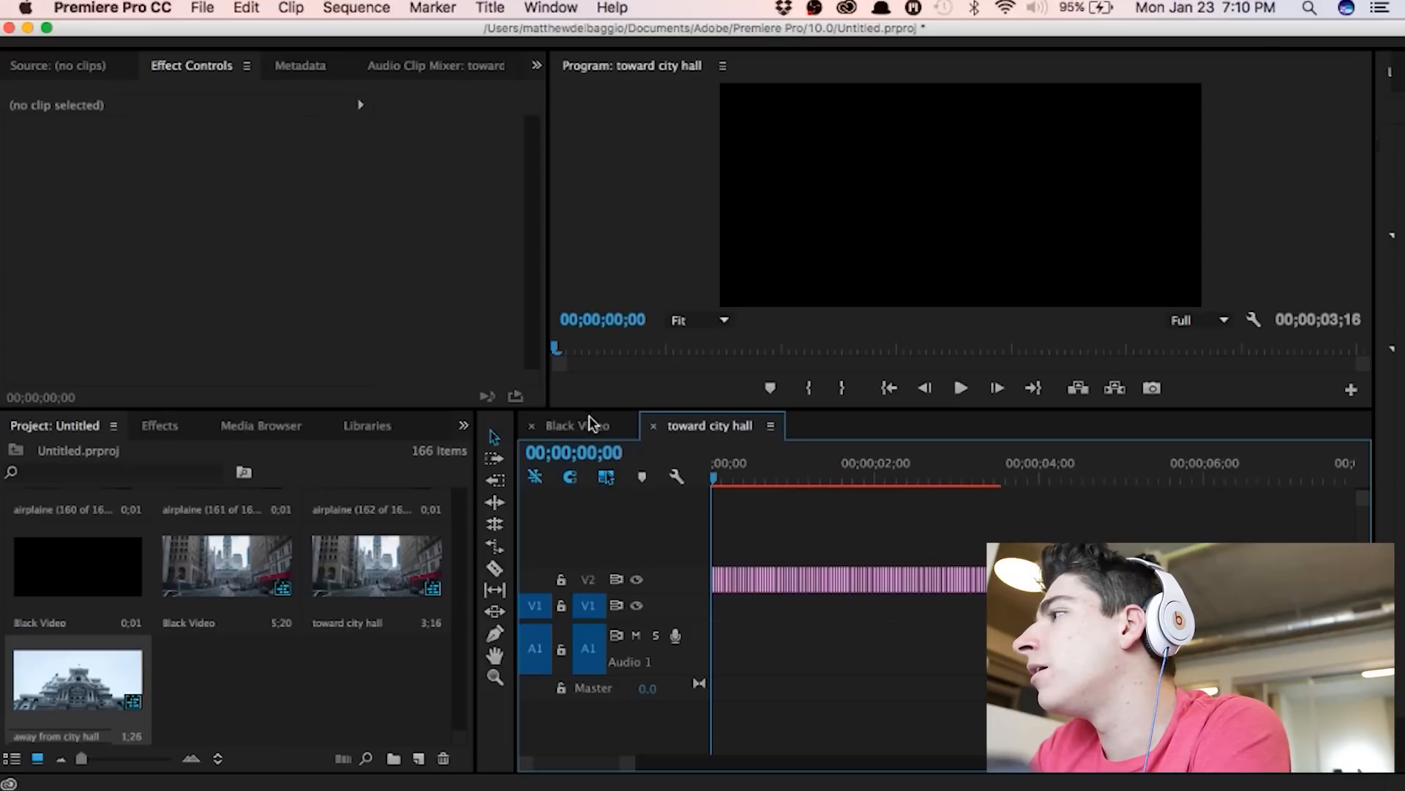
click(973, 577)
double_click(973, 577)
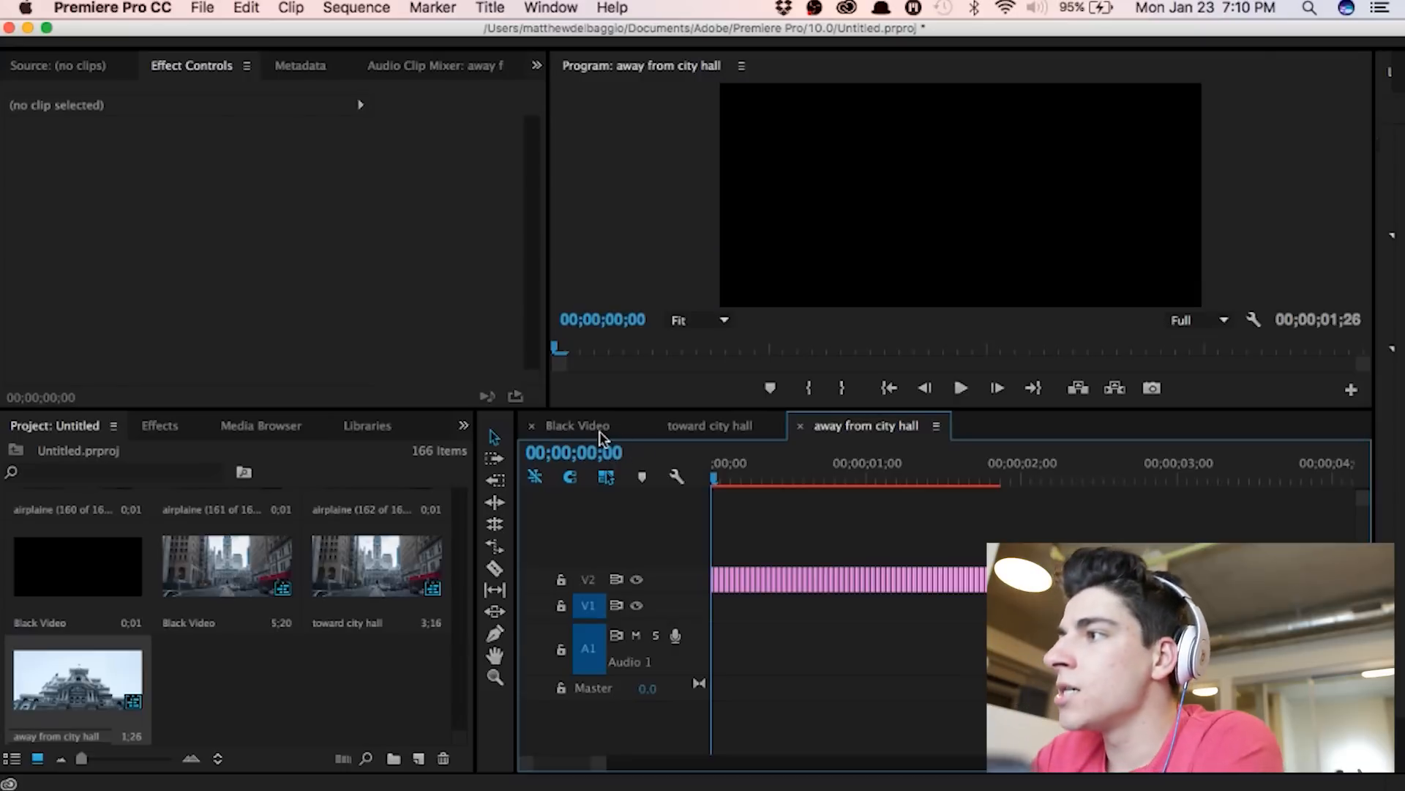
click(595, 430)
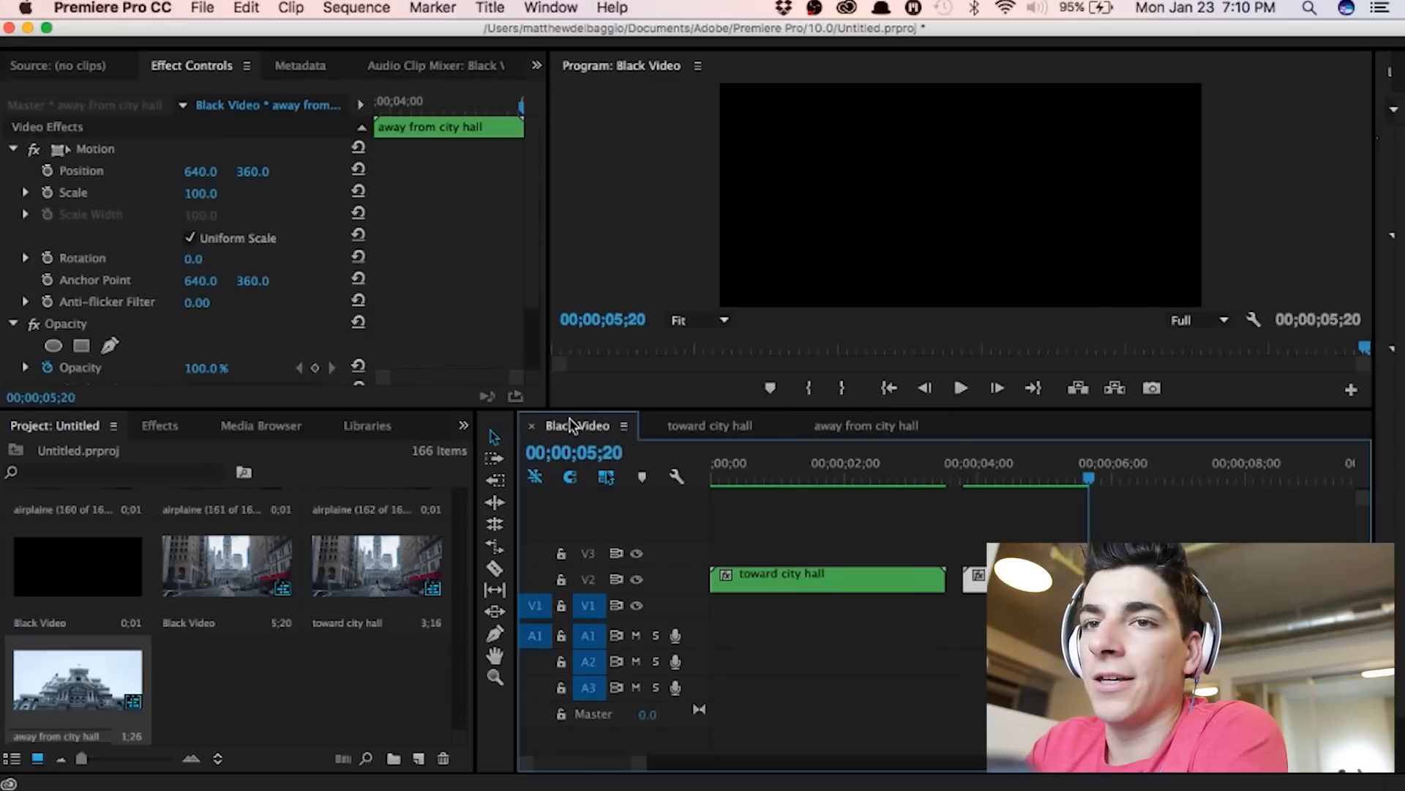
key(space)
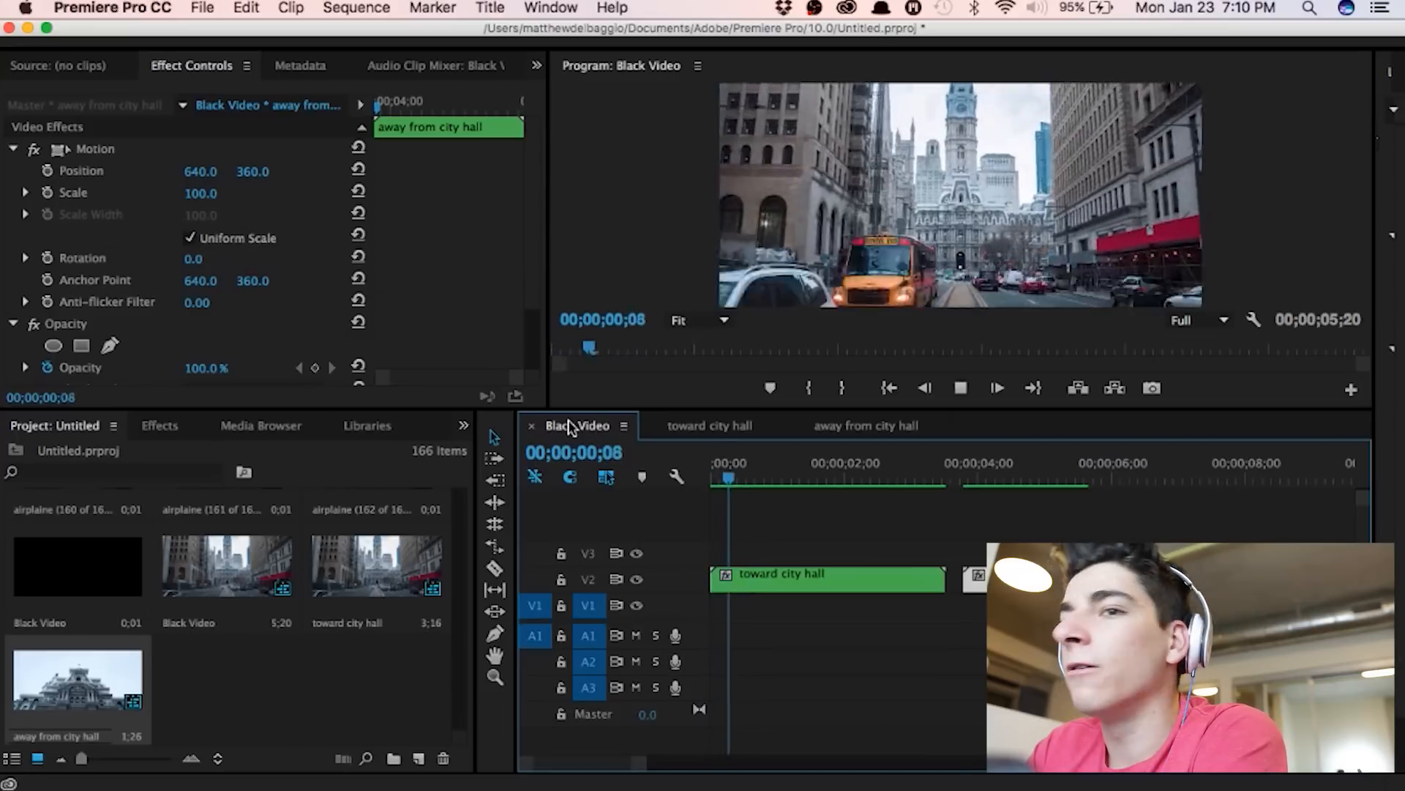
key(space)
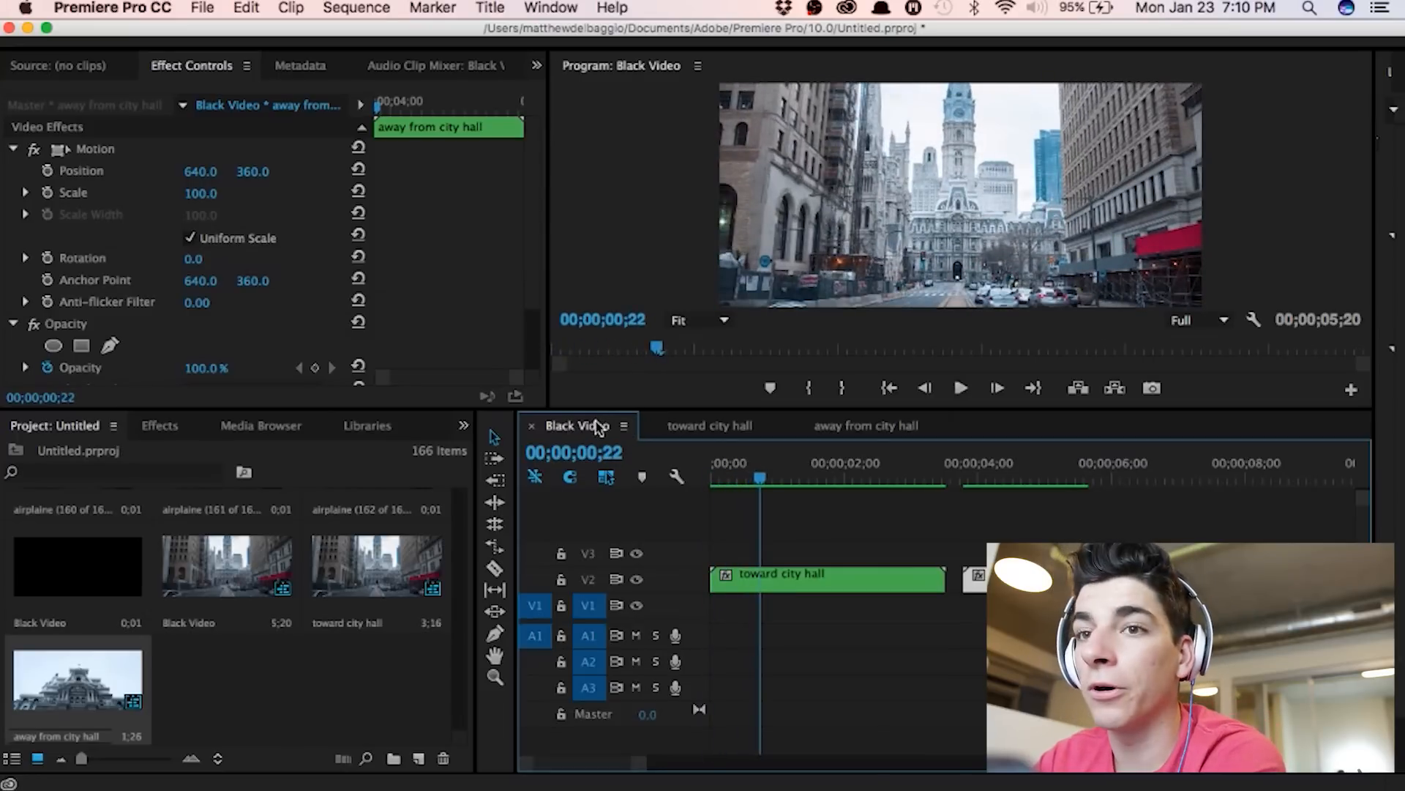
click(625, 428)
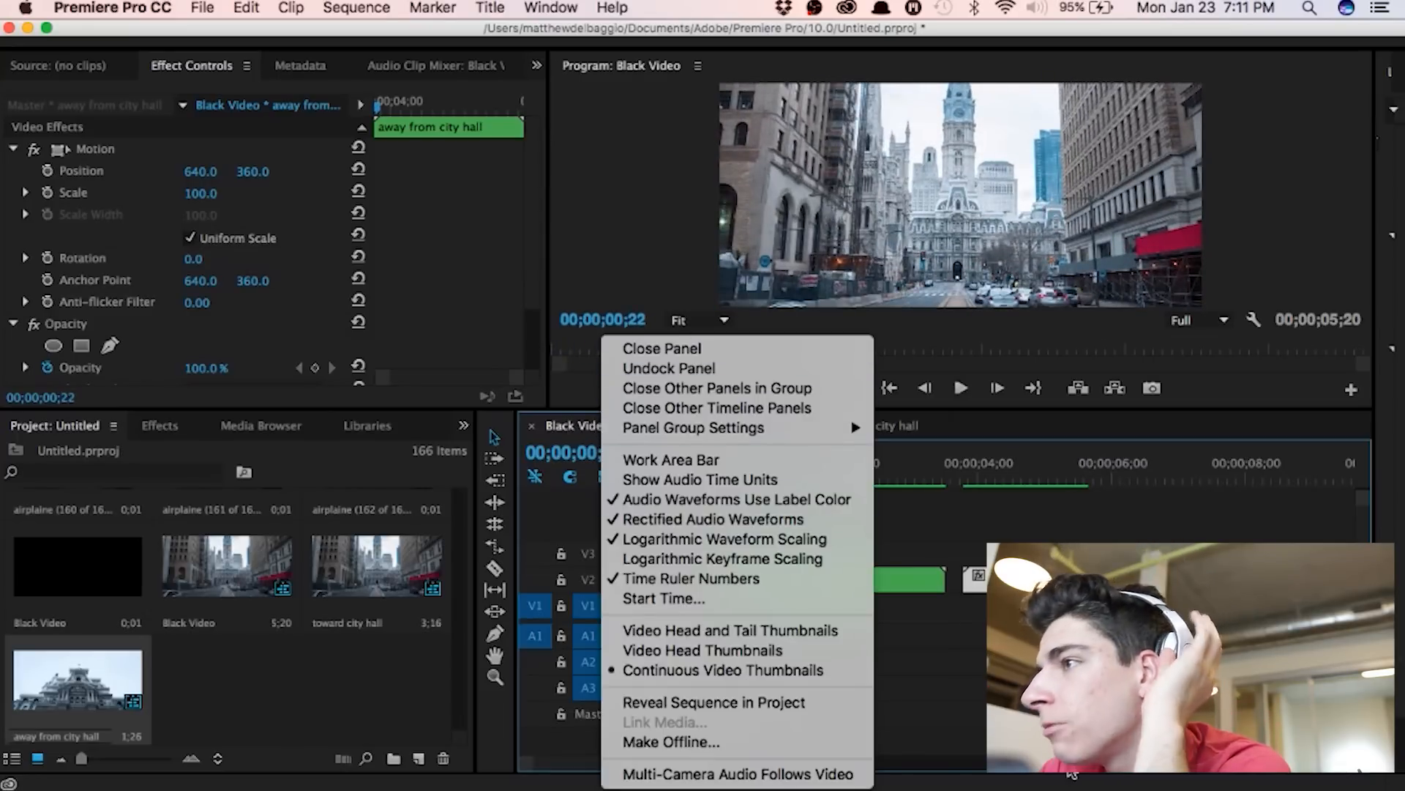
click(997, 708)
Step: Apply the Warp Stabilizer effect to the "toward city hall" nest and set its Smoothness to 16%
click(917, 597)
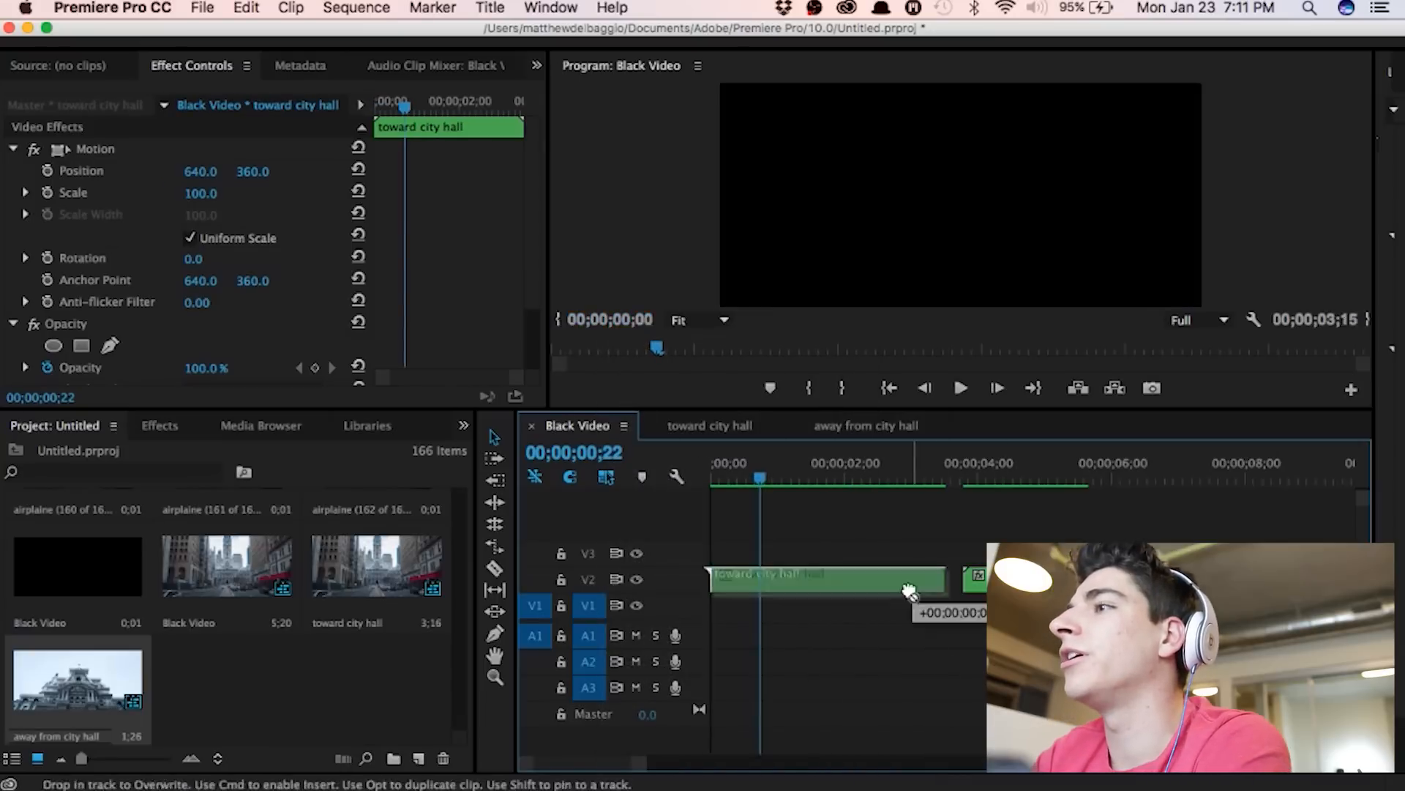
click(166, 424)
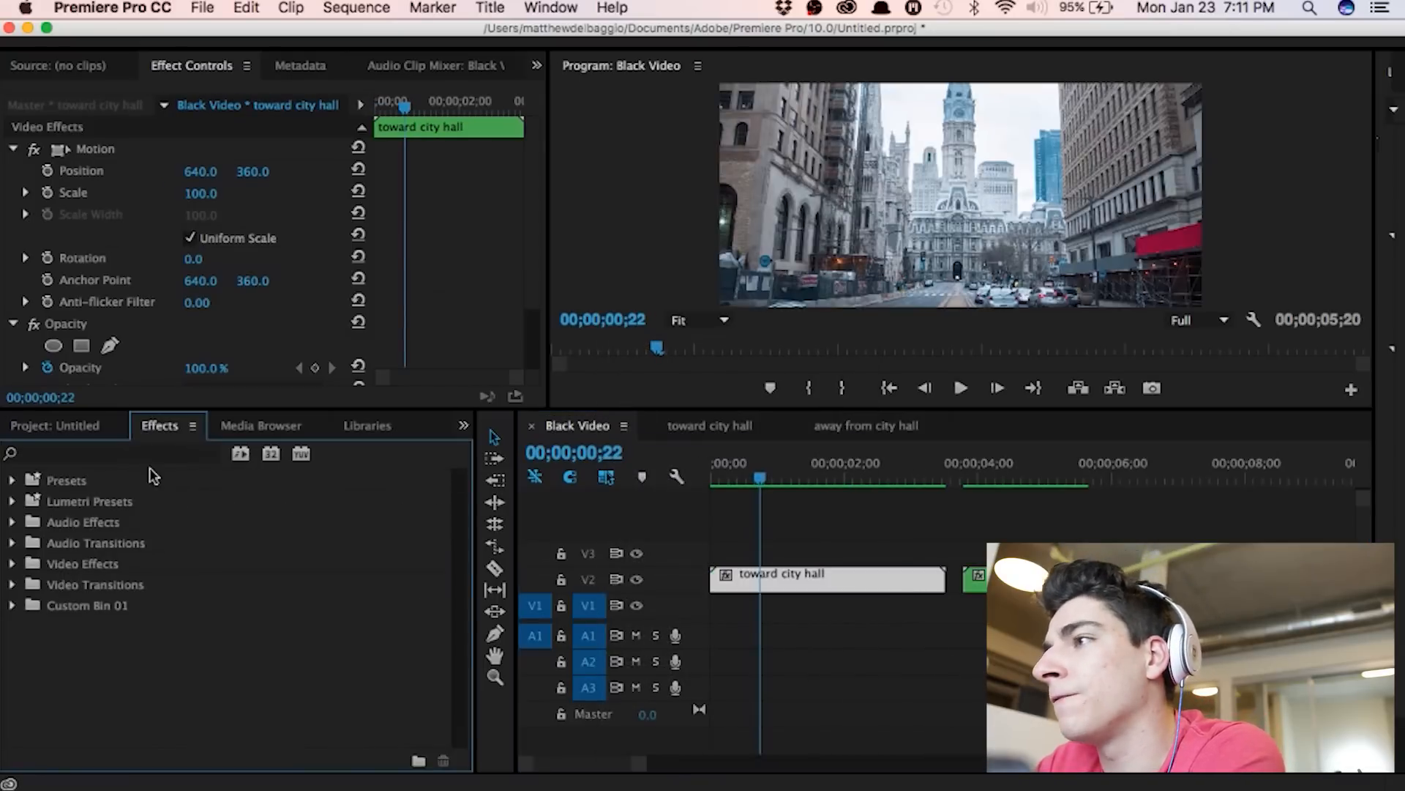
click(152, 454)
text(warp)
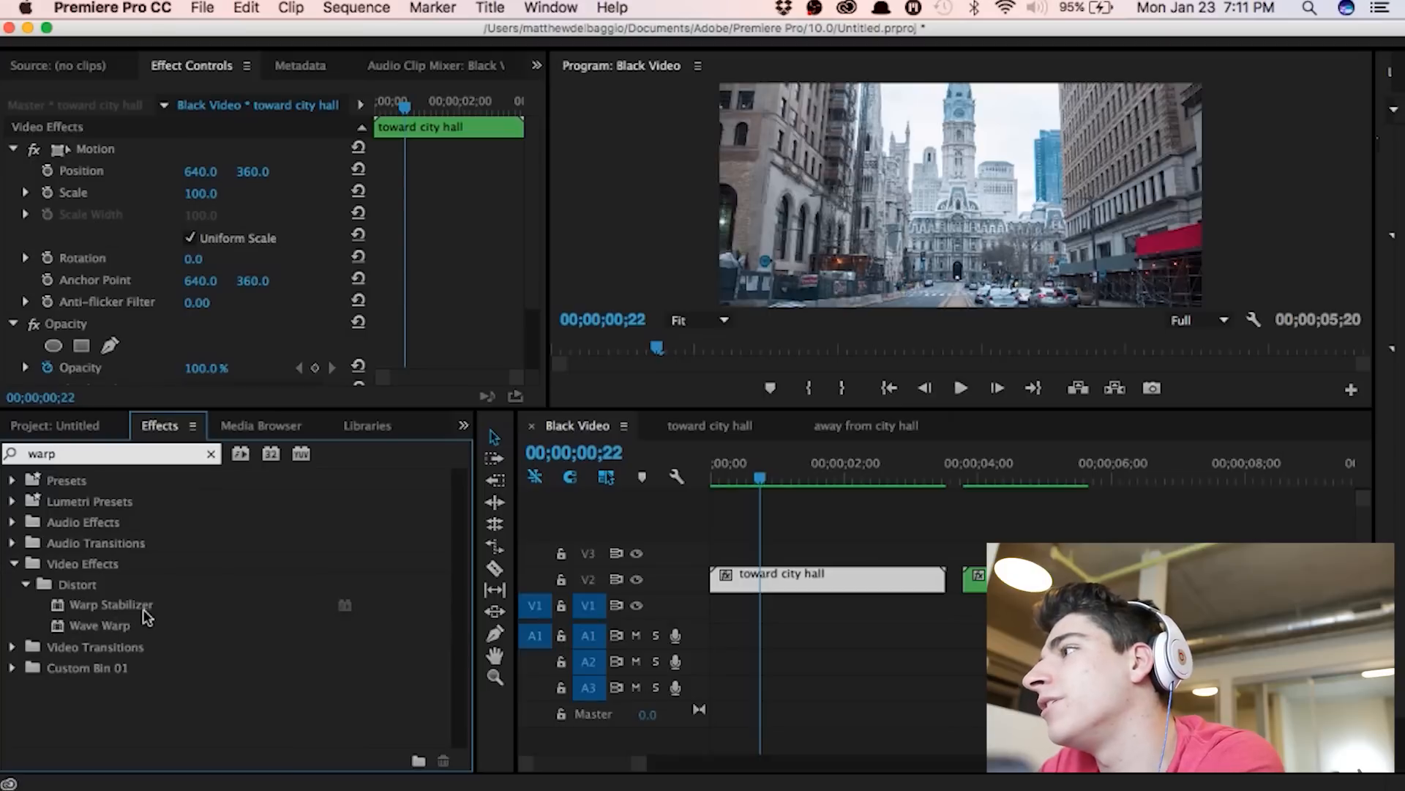
drag(187, 604, 858, 577)
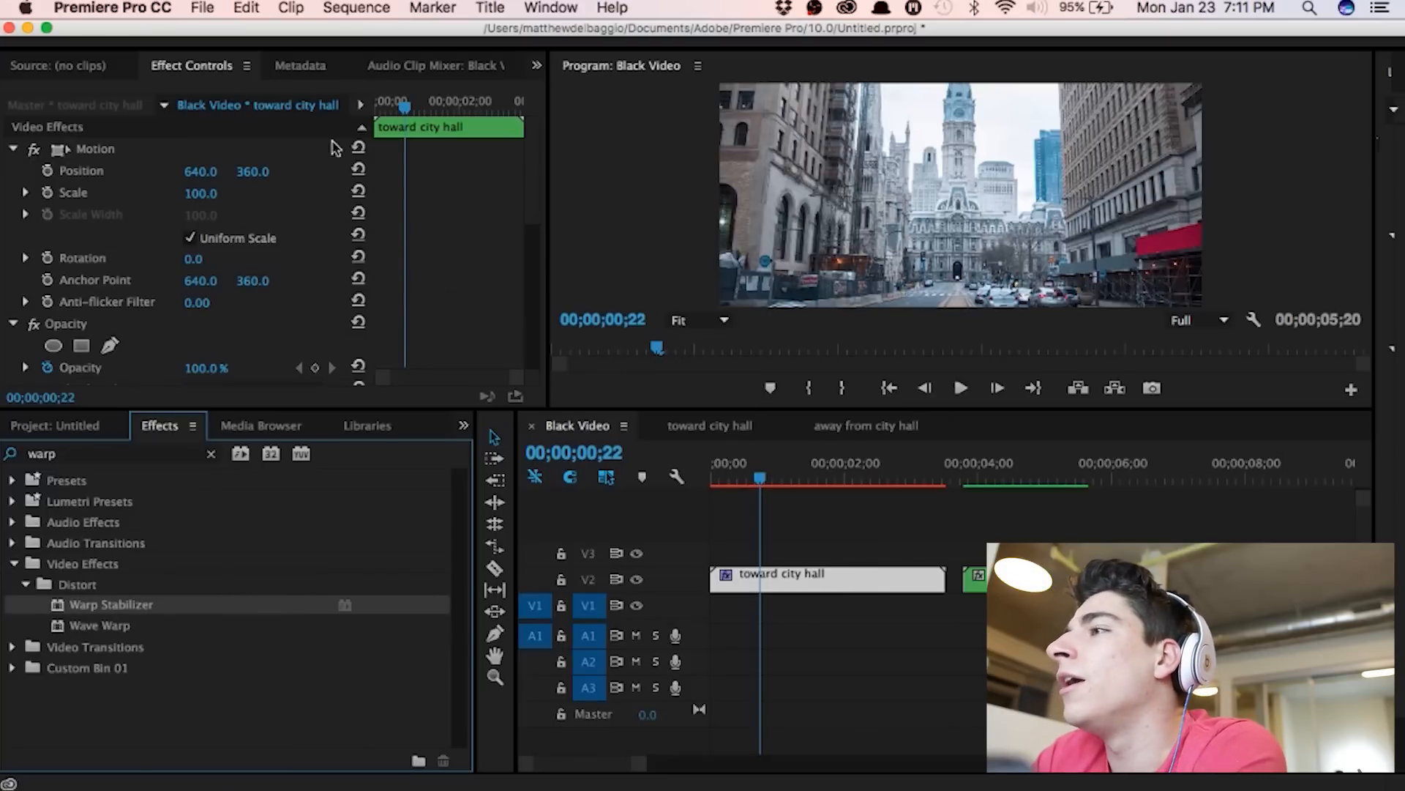
scroll(150, 245, down, 10)
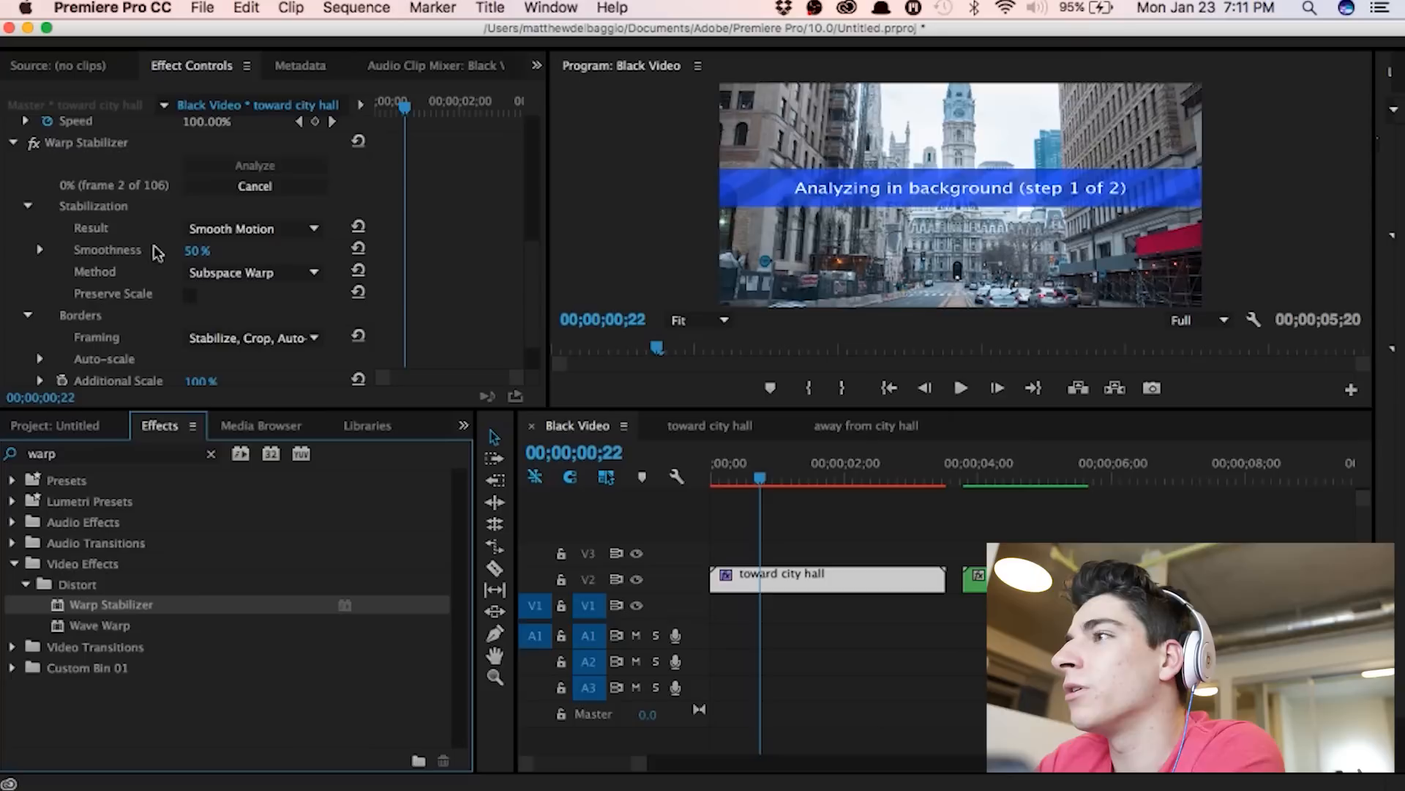
click(191, 252)
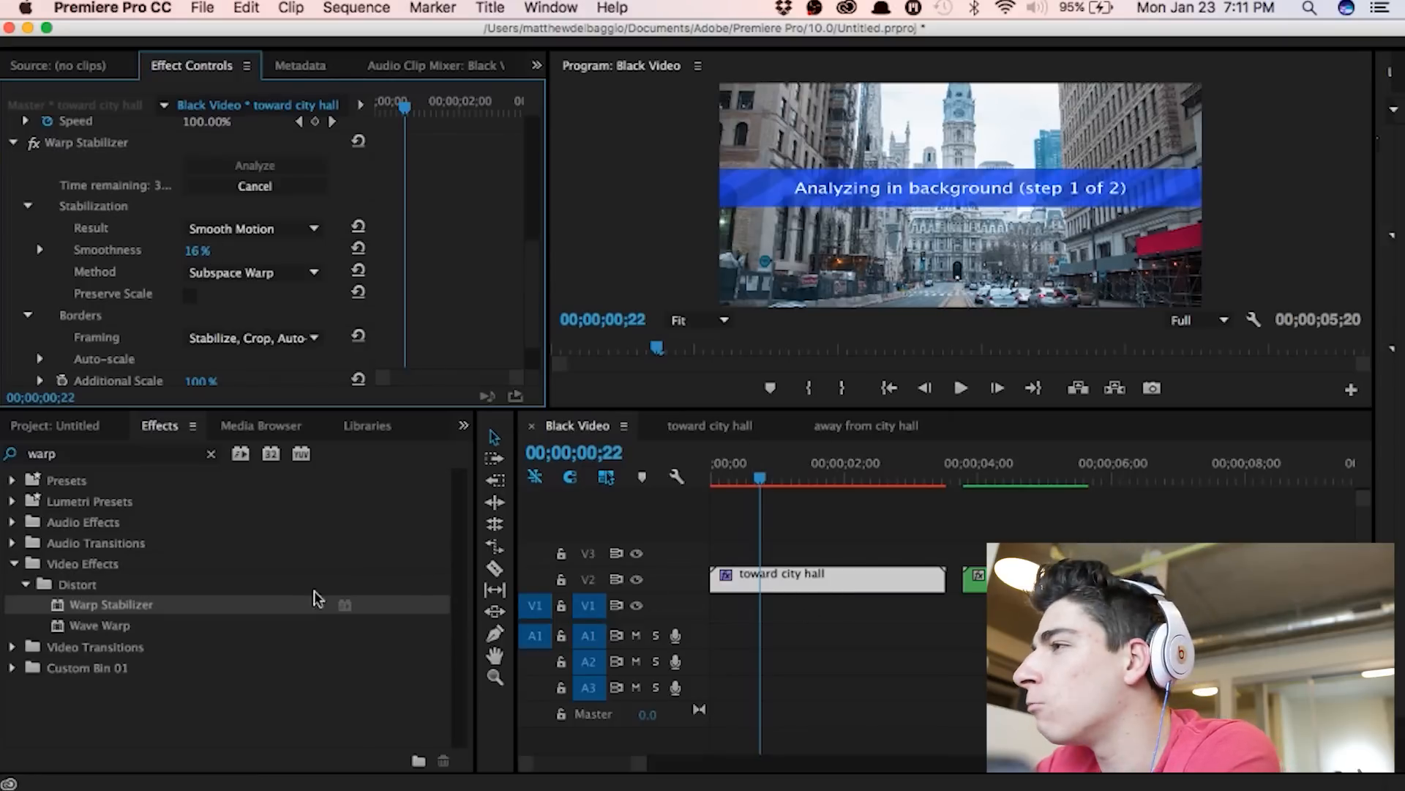
Step: Apply the Warp Stabilizer effect to the "away from city hall" nest and set its Smoothness to 11%
drag(258, 608, 1025, 578)
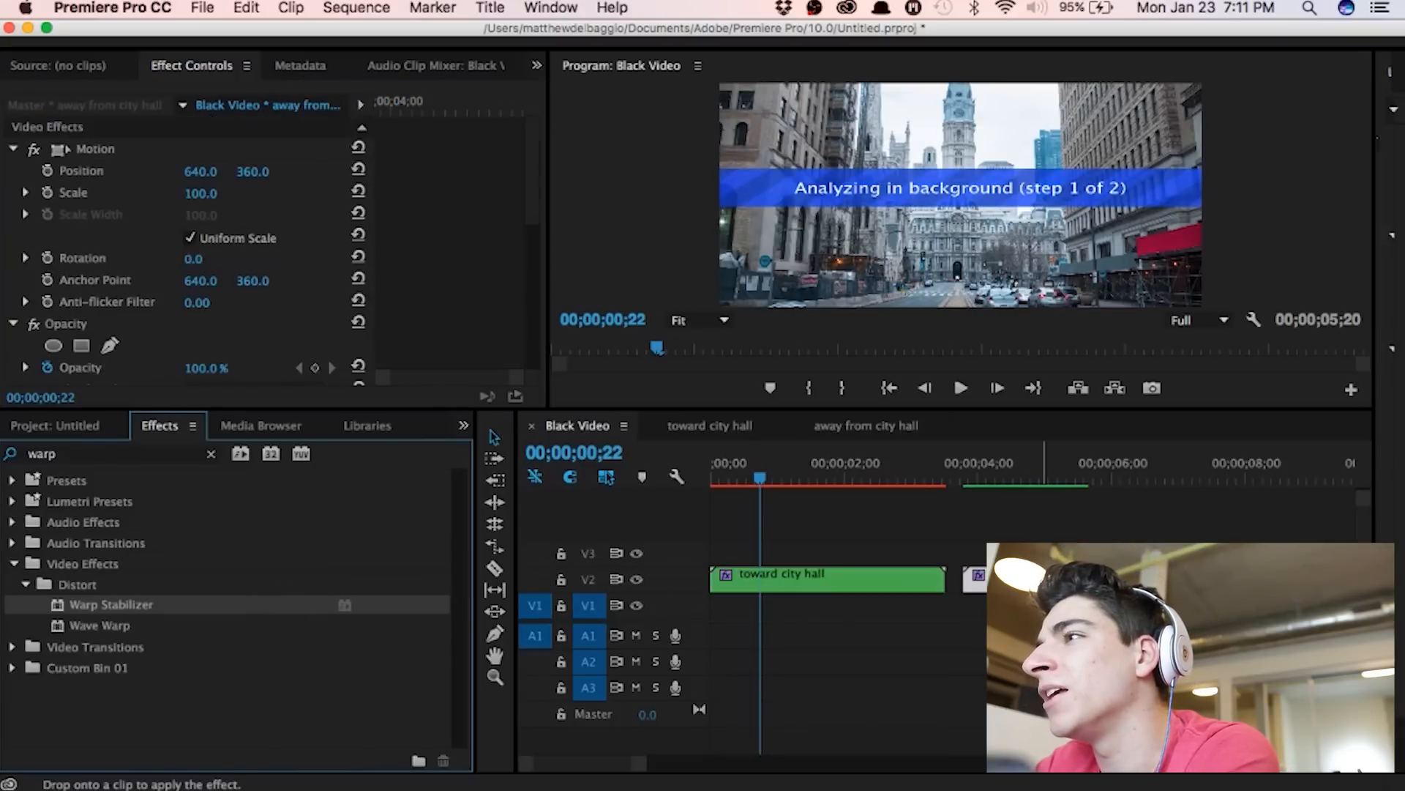
click(1017, 483)
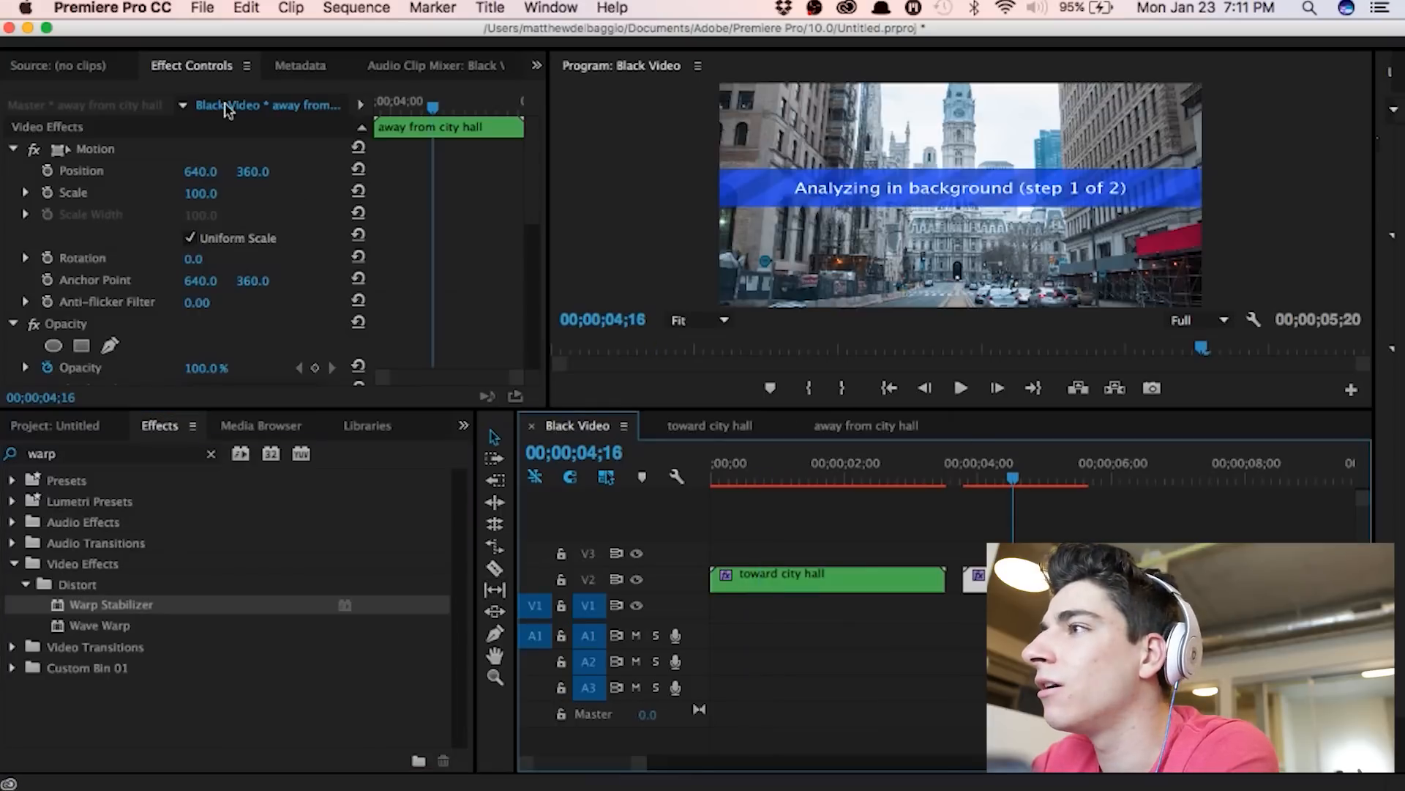
scroll(153, 245, down, 10)
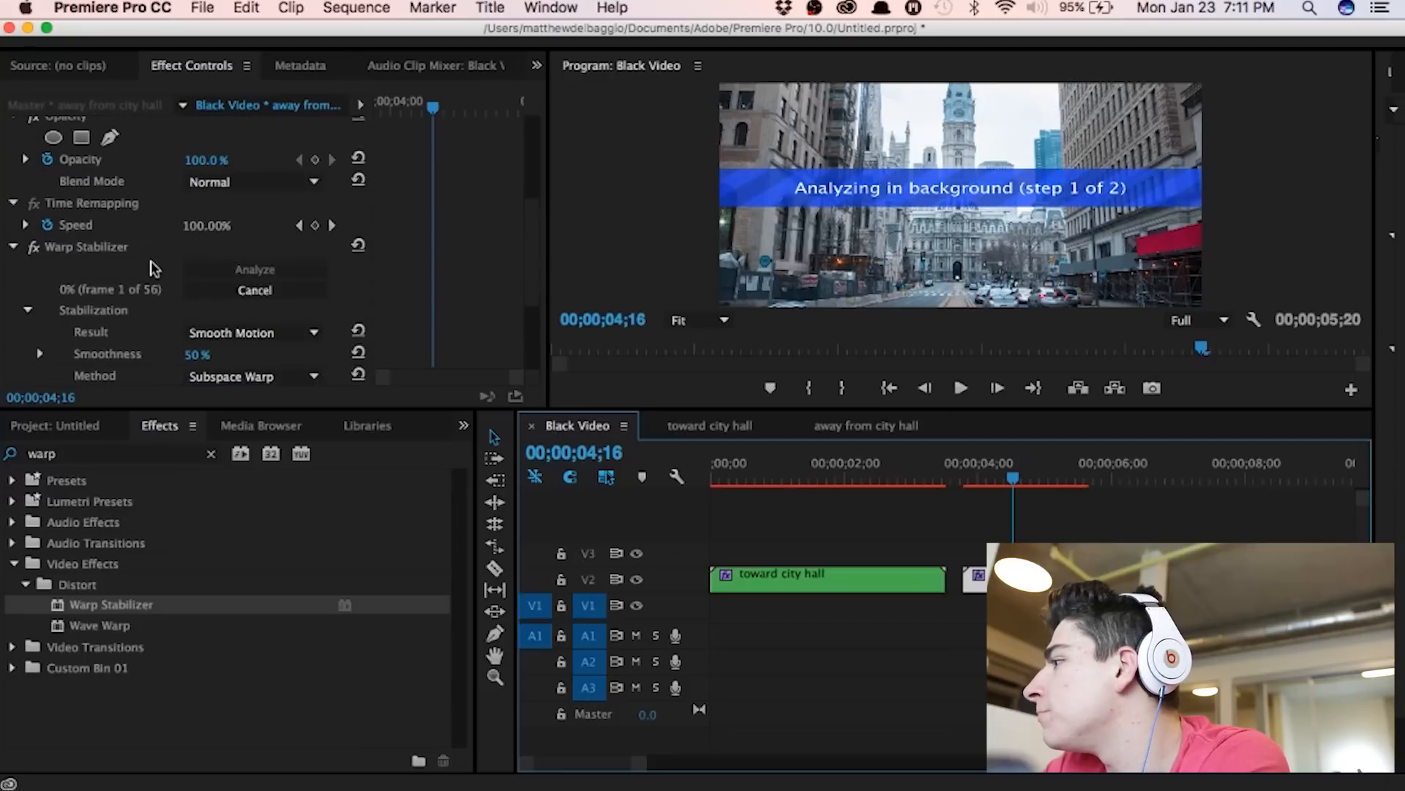
drag(202, 275, 186, 271)
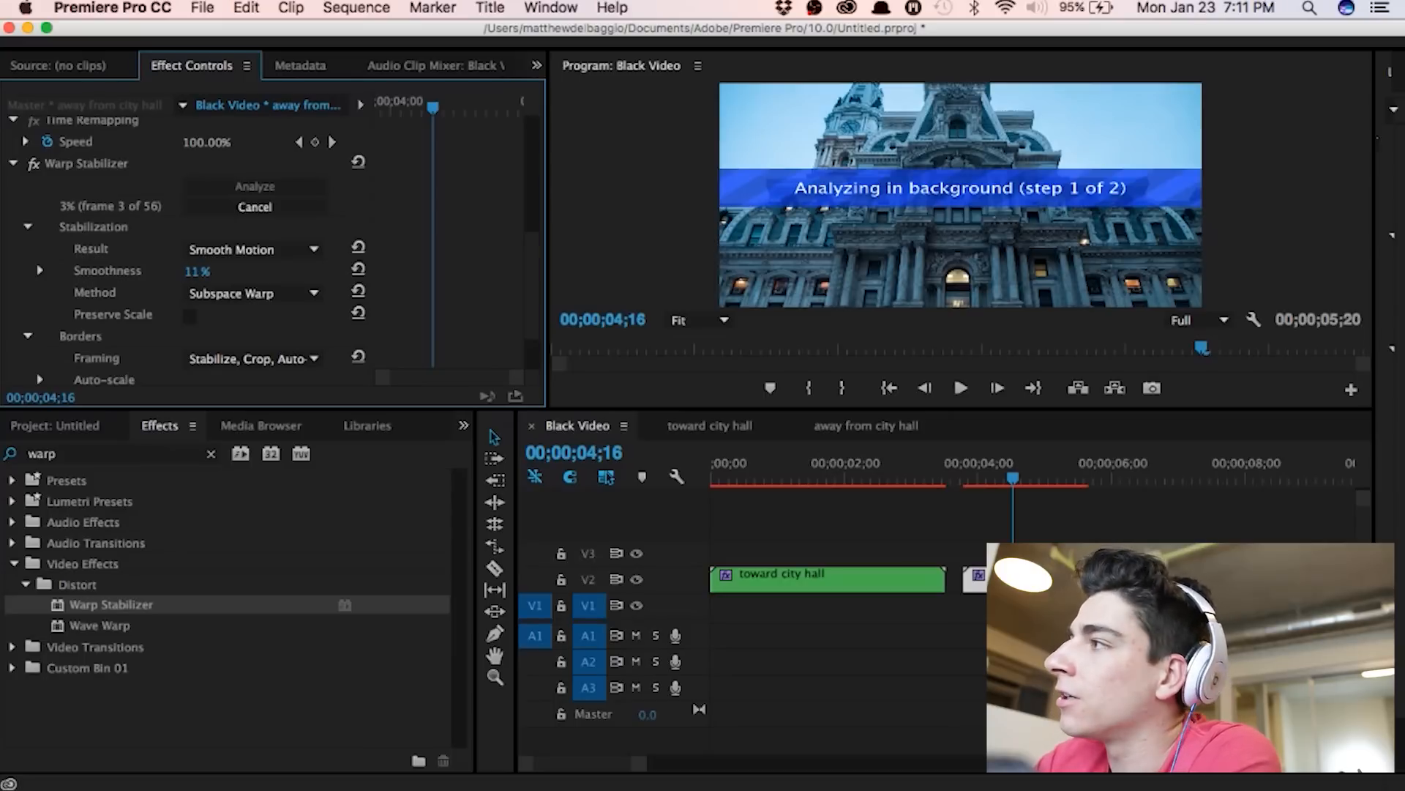
Step: Check the Warp Stabilizer settings and analysis progress on both city hall nests
click(834, 479)
click(875, 577)
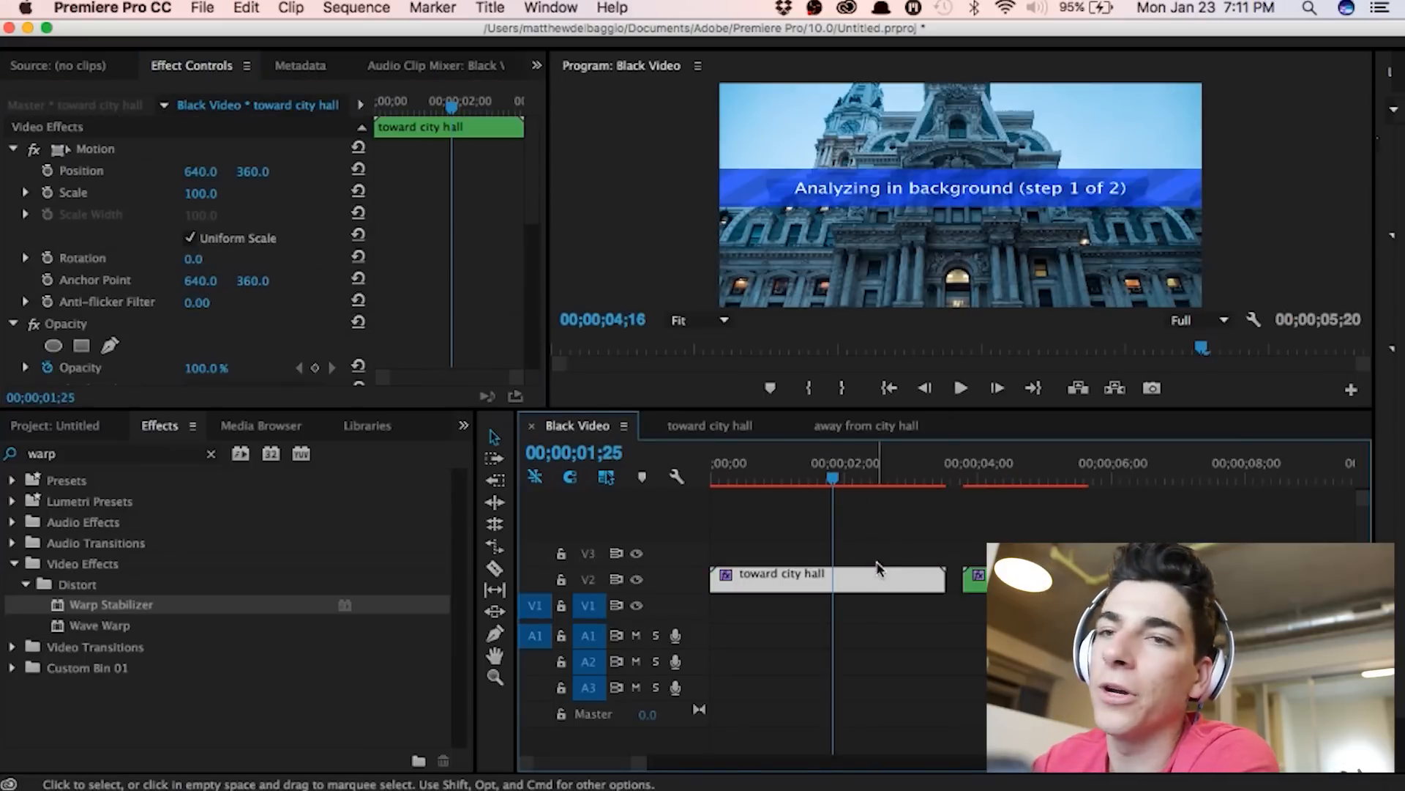
scroll(137, 285, down, 3)
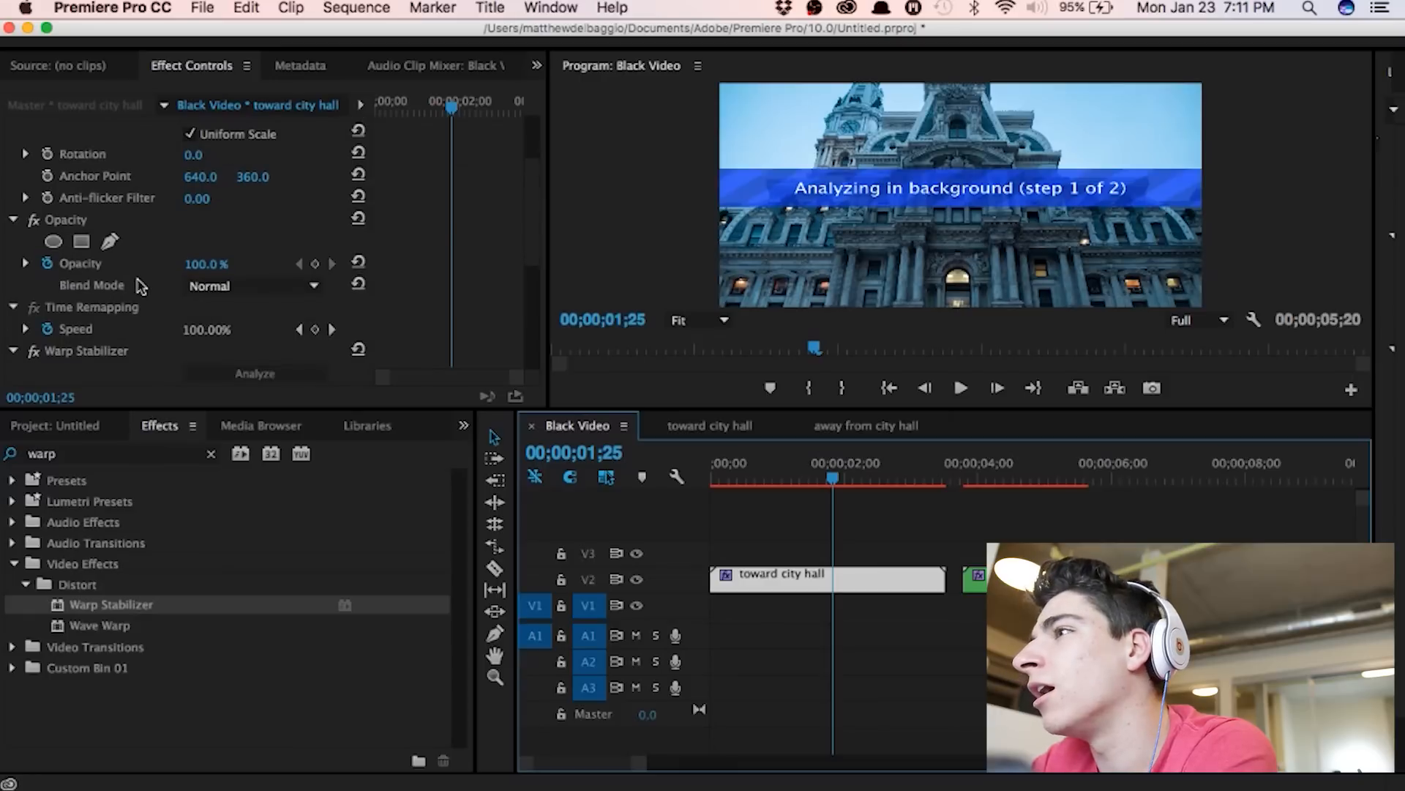
scroll(139, 286, down, 6)
click(998, 478)
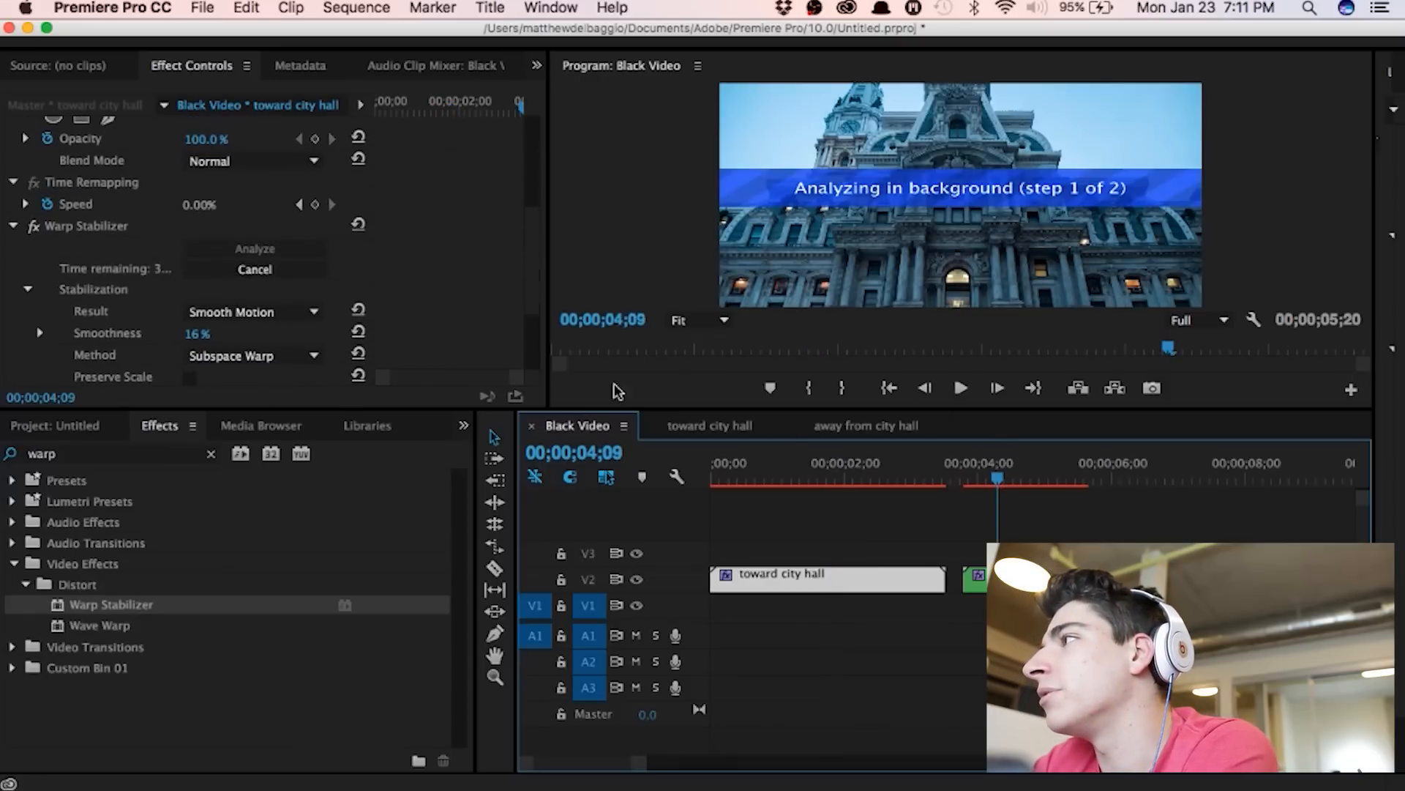
click(908, 580)
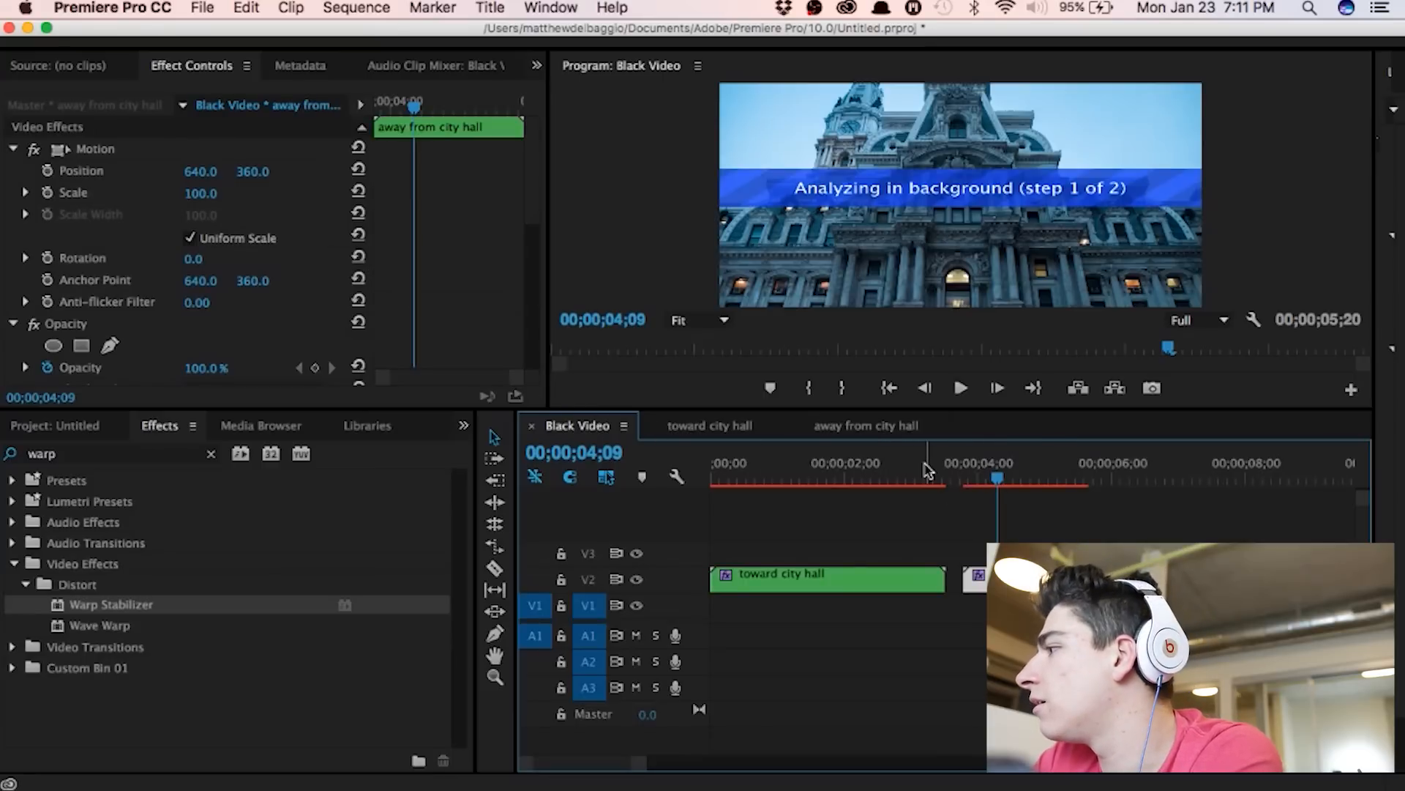
click(825, 456)
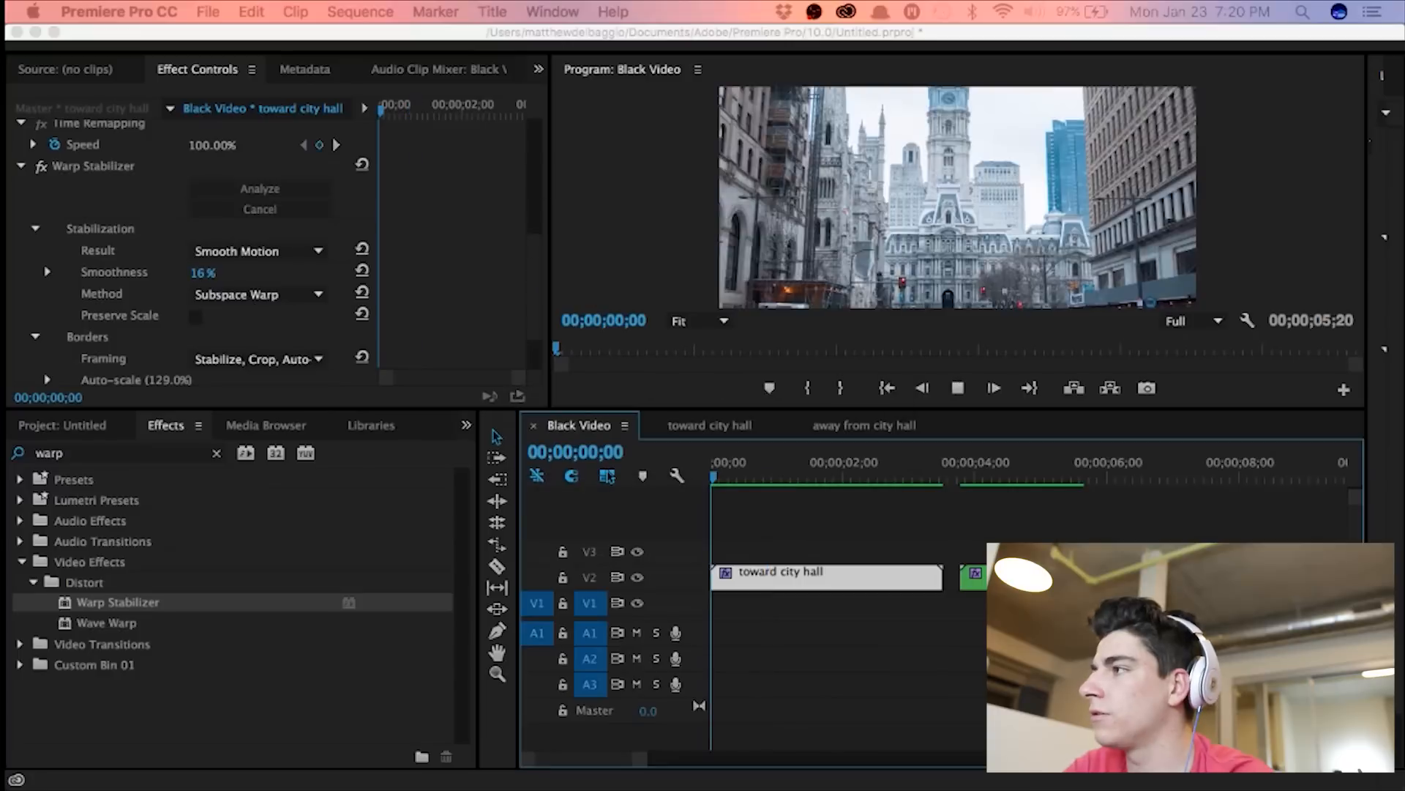
Step: Play the stabilized Black Video sequence, including a full-screen playback of the "toward city hall" shot
key(space)
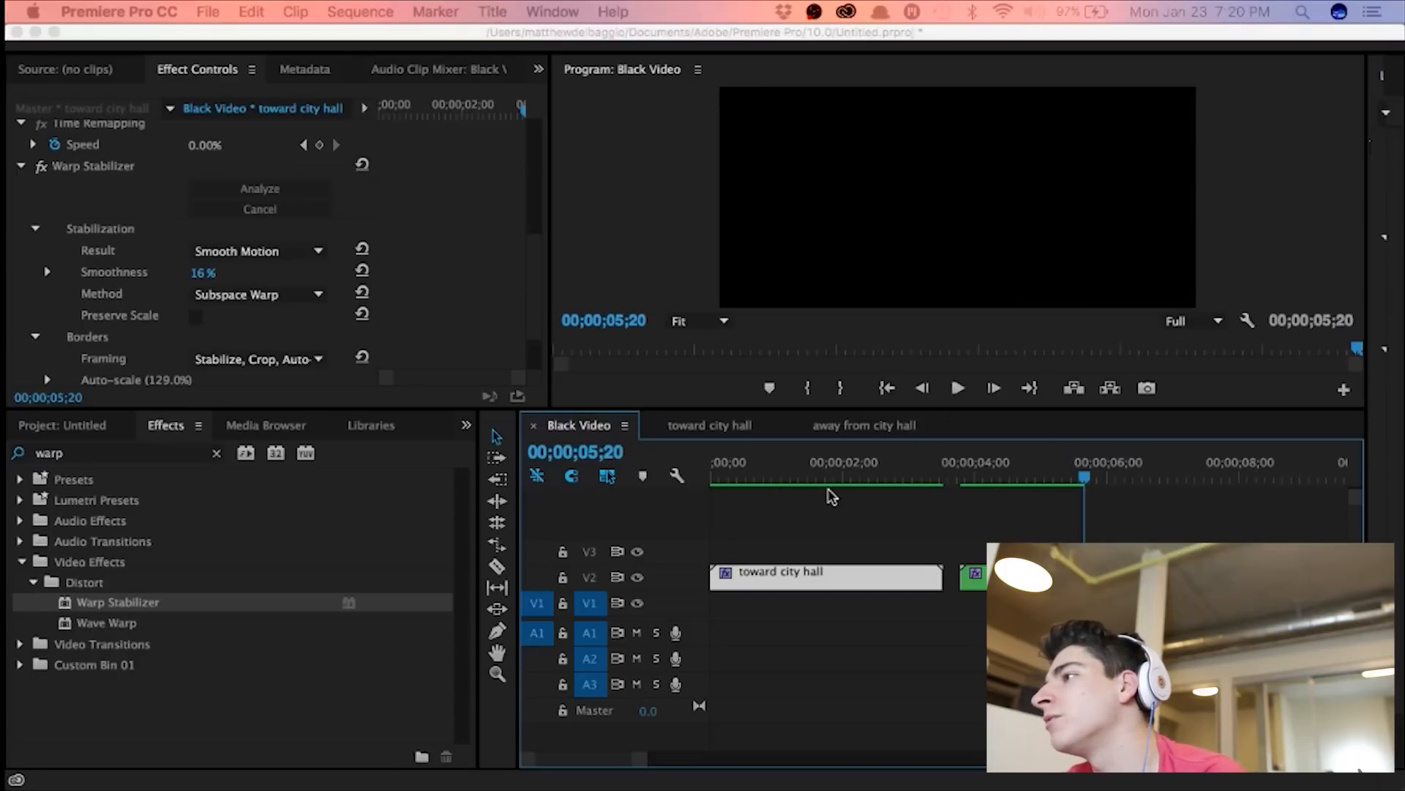
click(760, 472)
click(739, 471)
click(652, 262)
key(ctrl+grave)
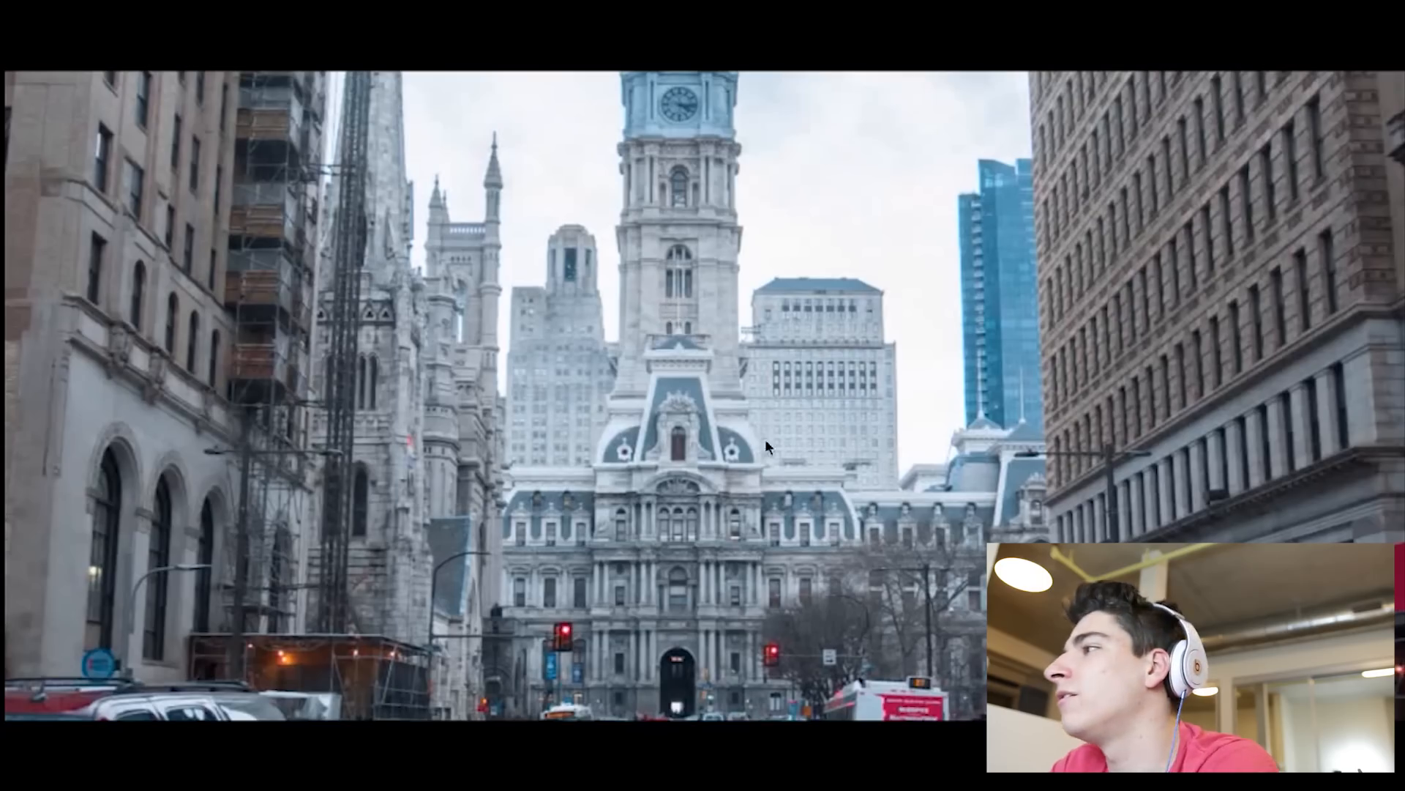
key(space)
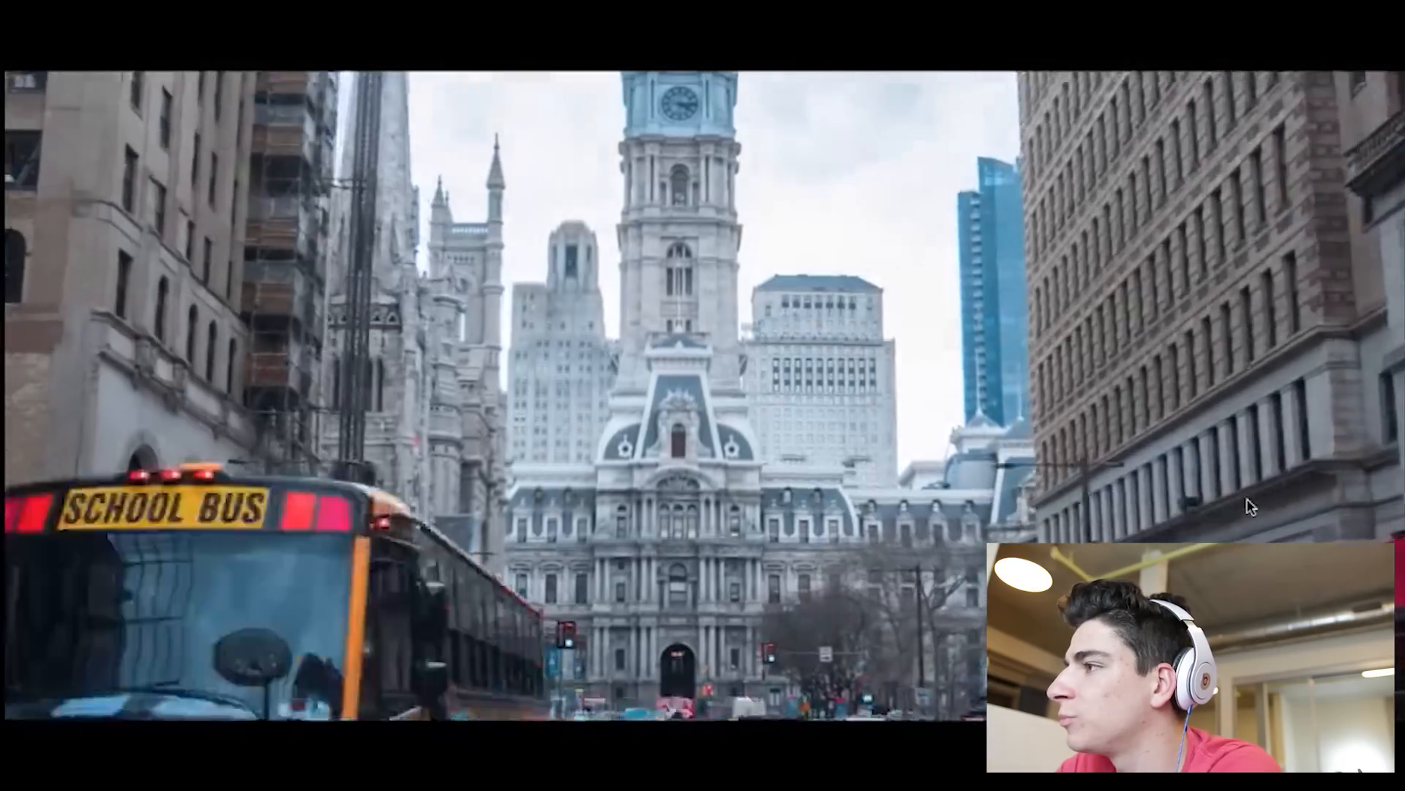
key(Escape)
key(space)
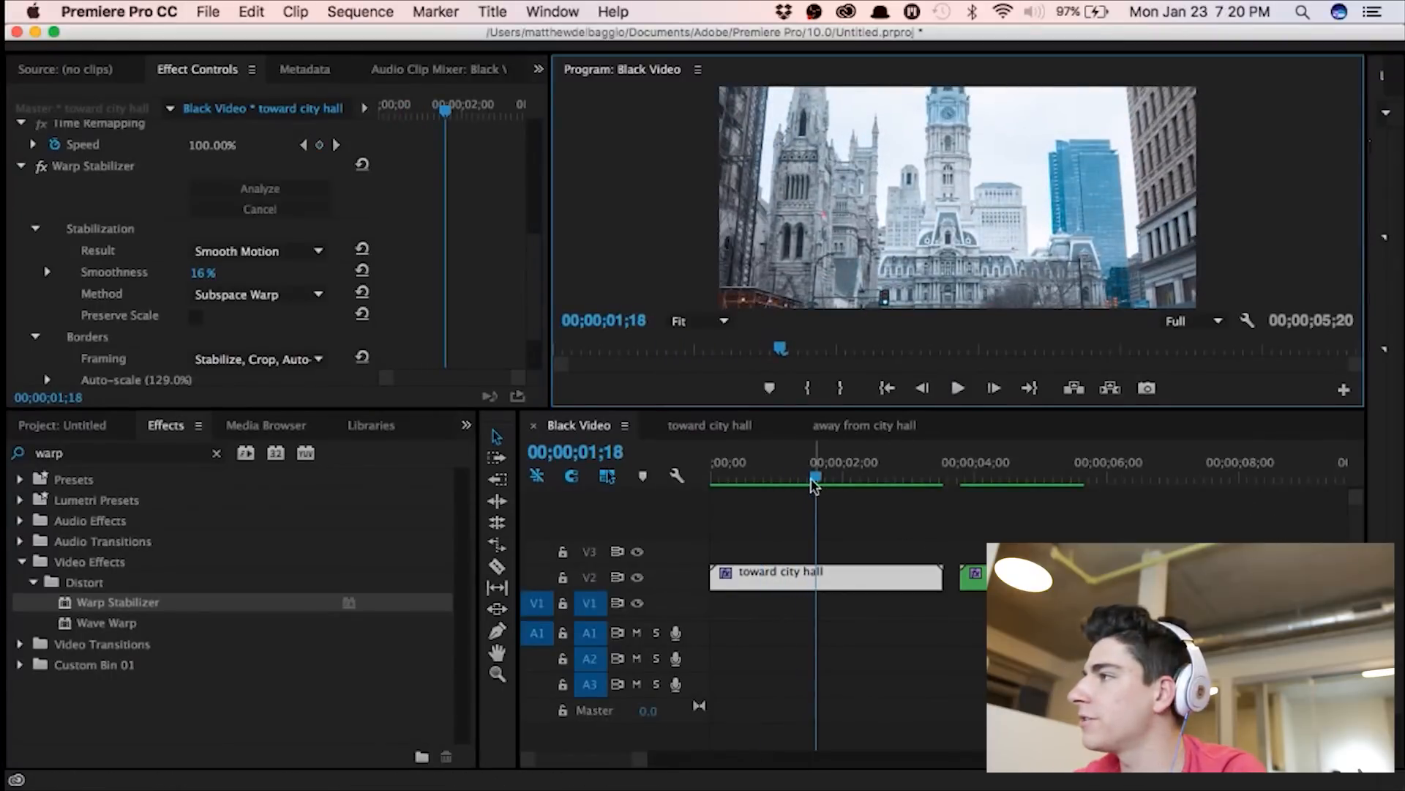
Step: Scrub from the start of the sequence through both stabilized nests to compare their motion
key(Home)
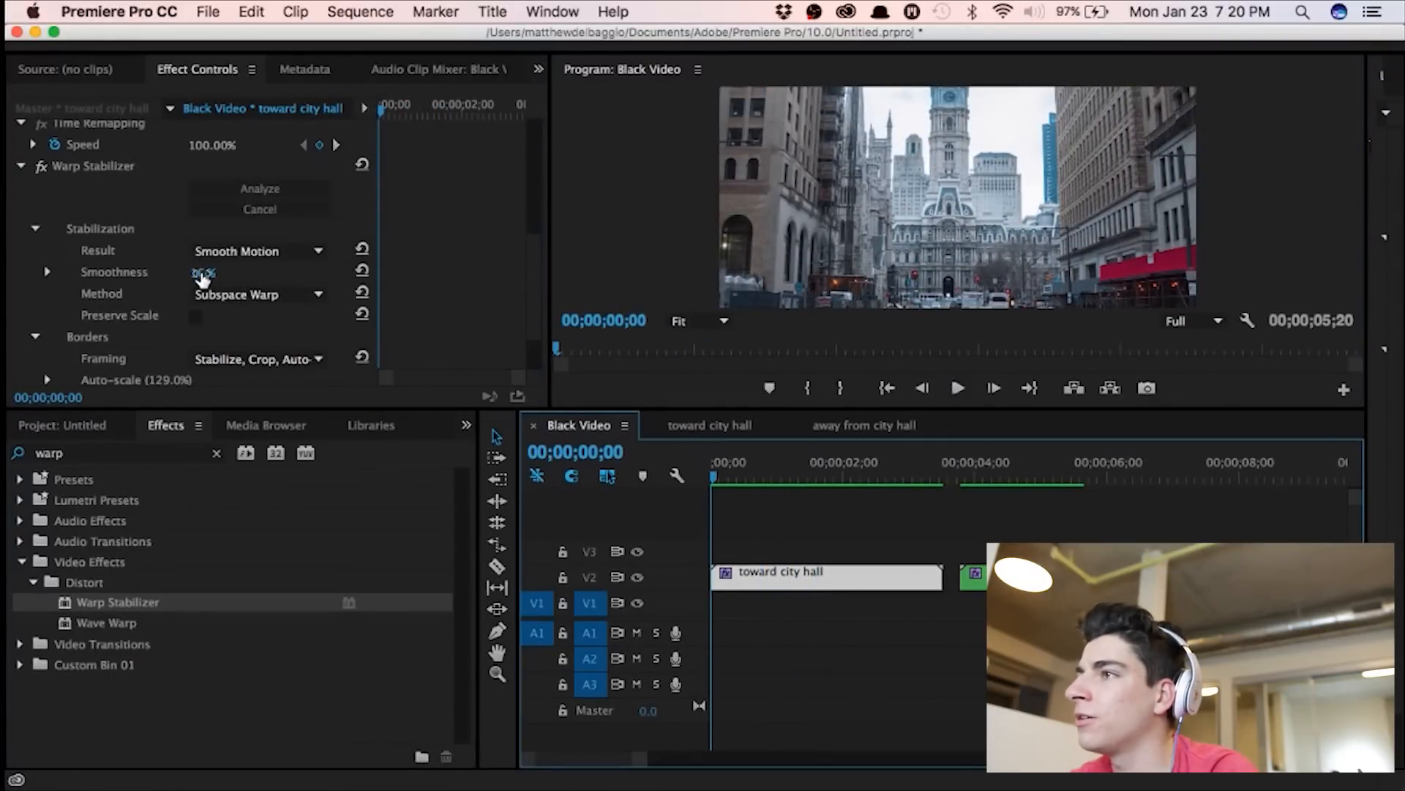
drag(727, 484, 981, 477)
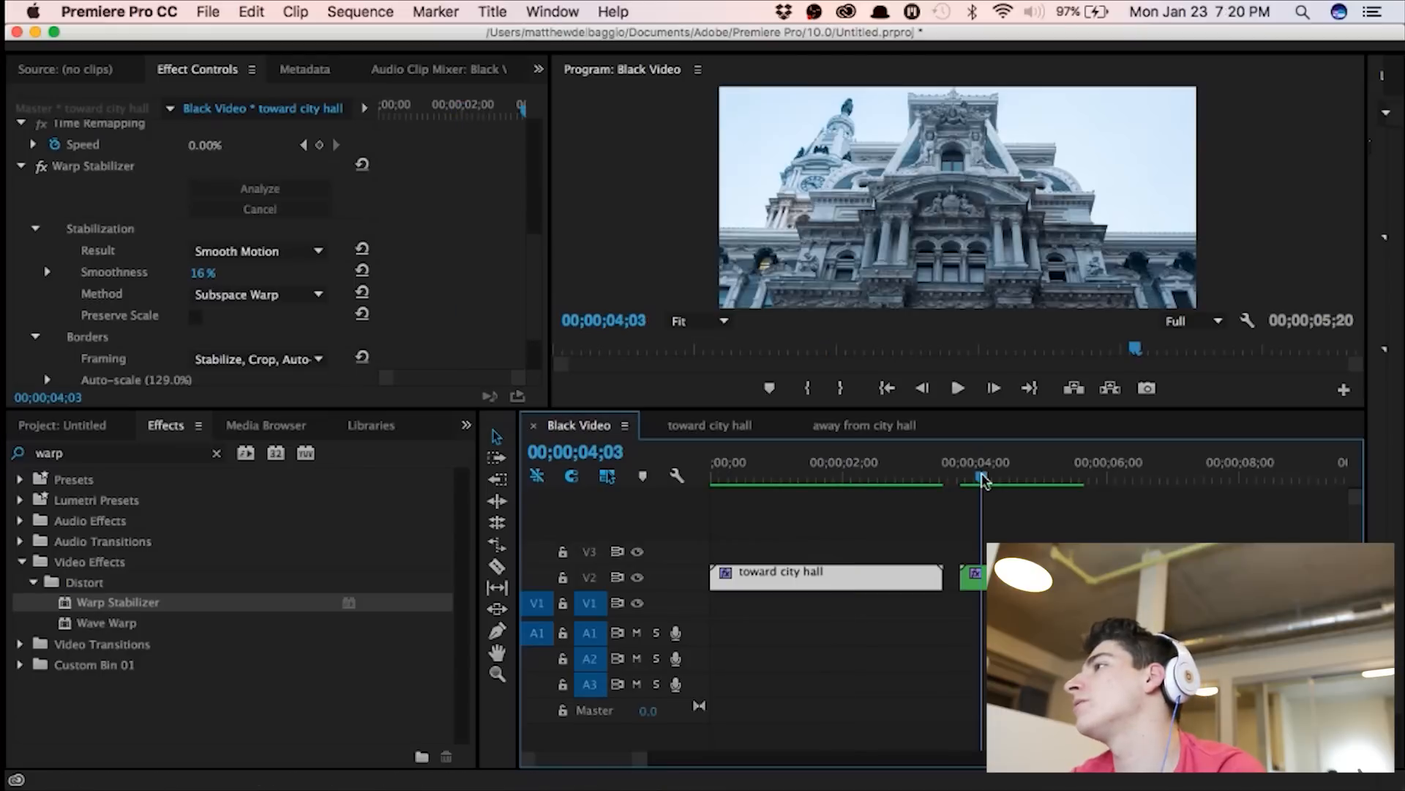
click(783, 463)
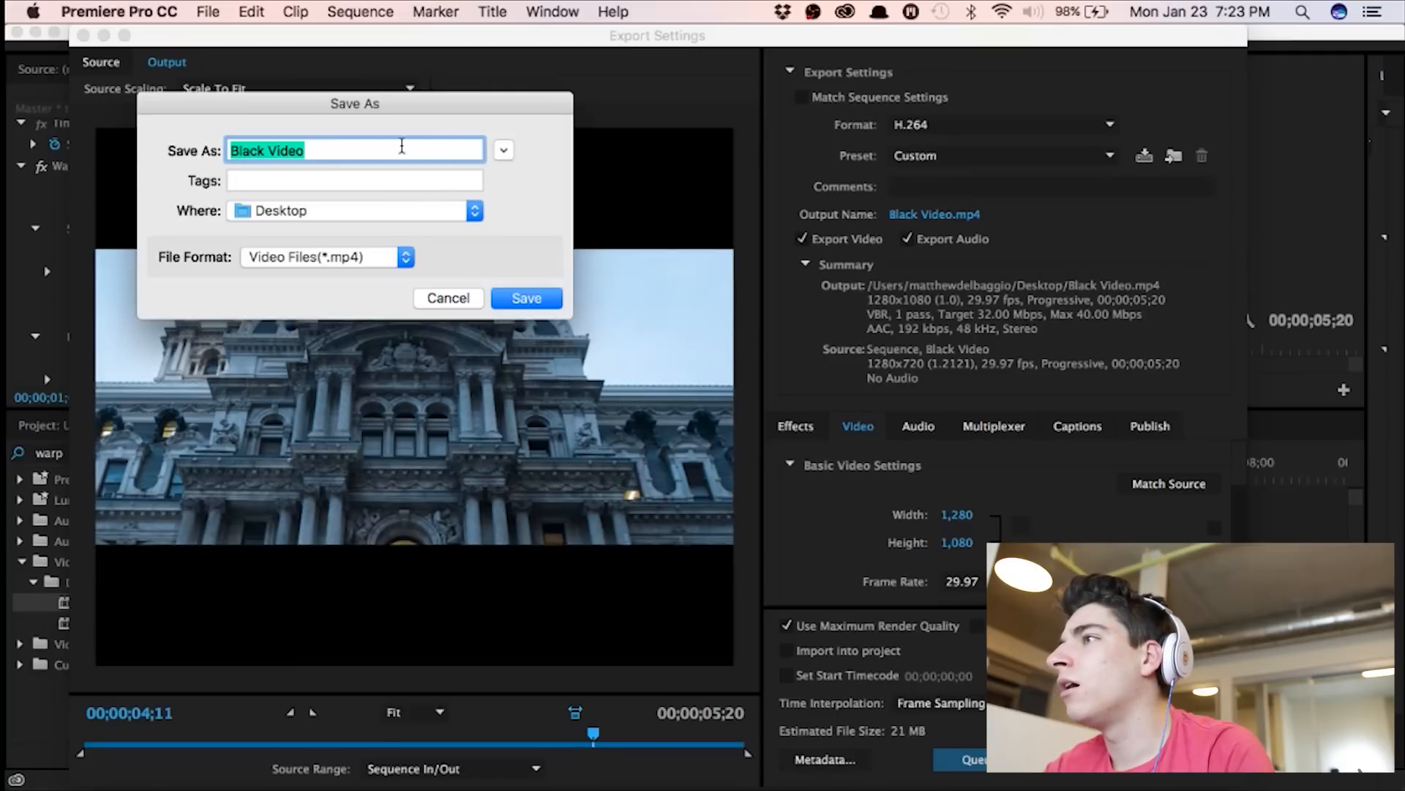
Step: Name the export "city hyperlapse example" on the Desktop as an MP4 and set its video height to 720
text(city hyperlapse example)
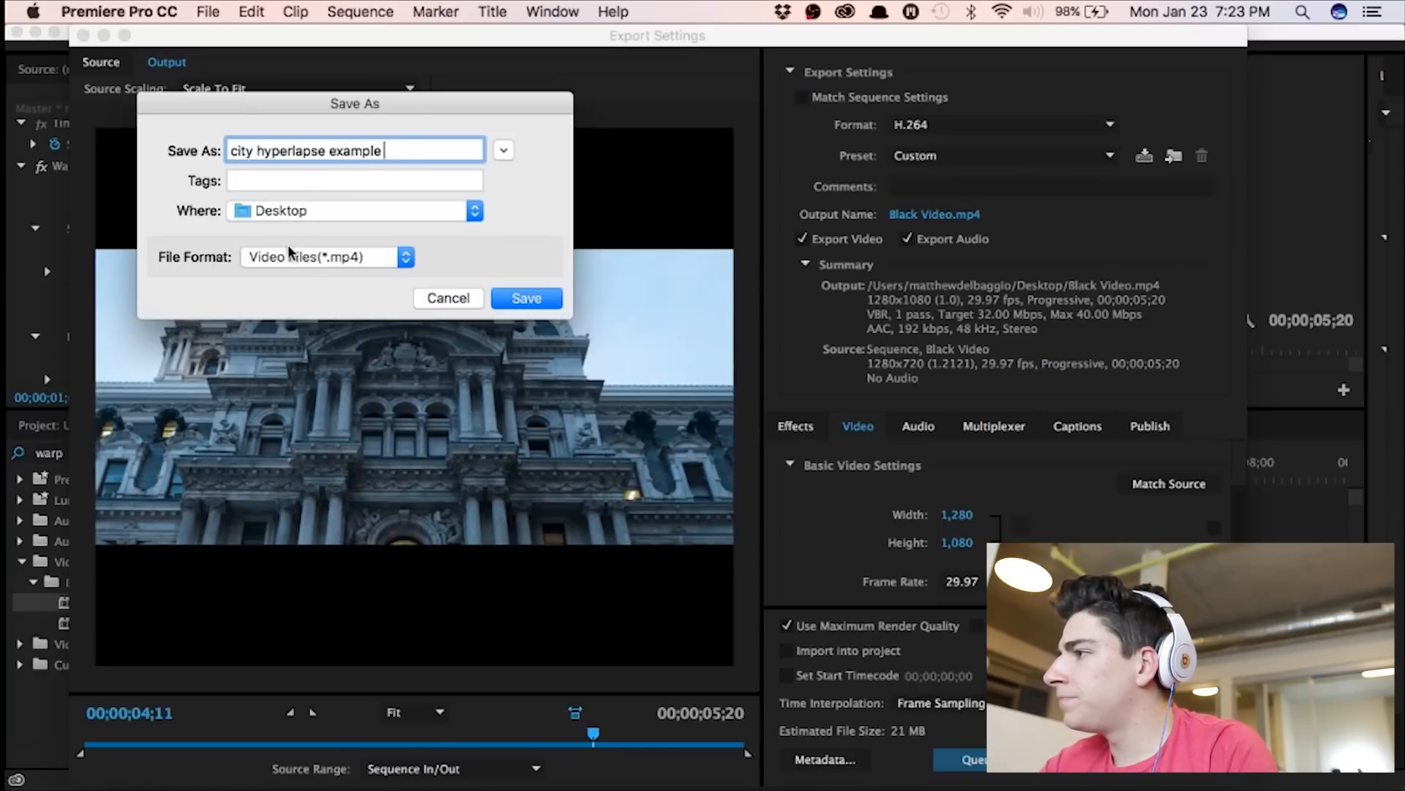
click(524, 298)
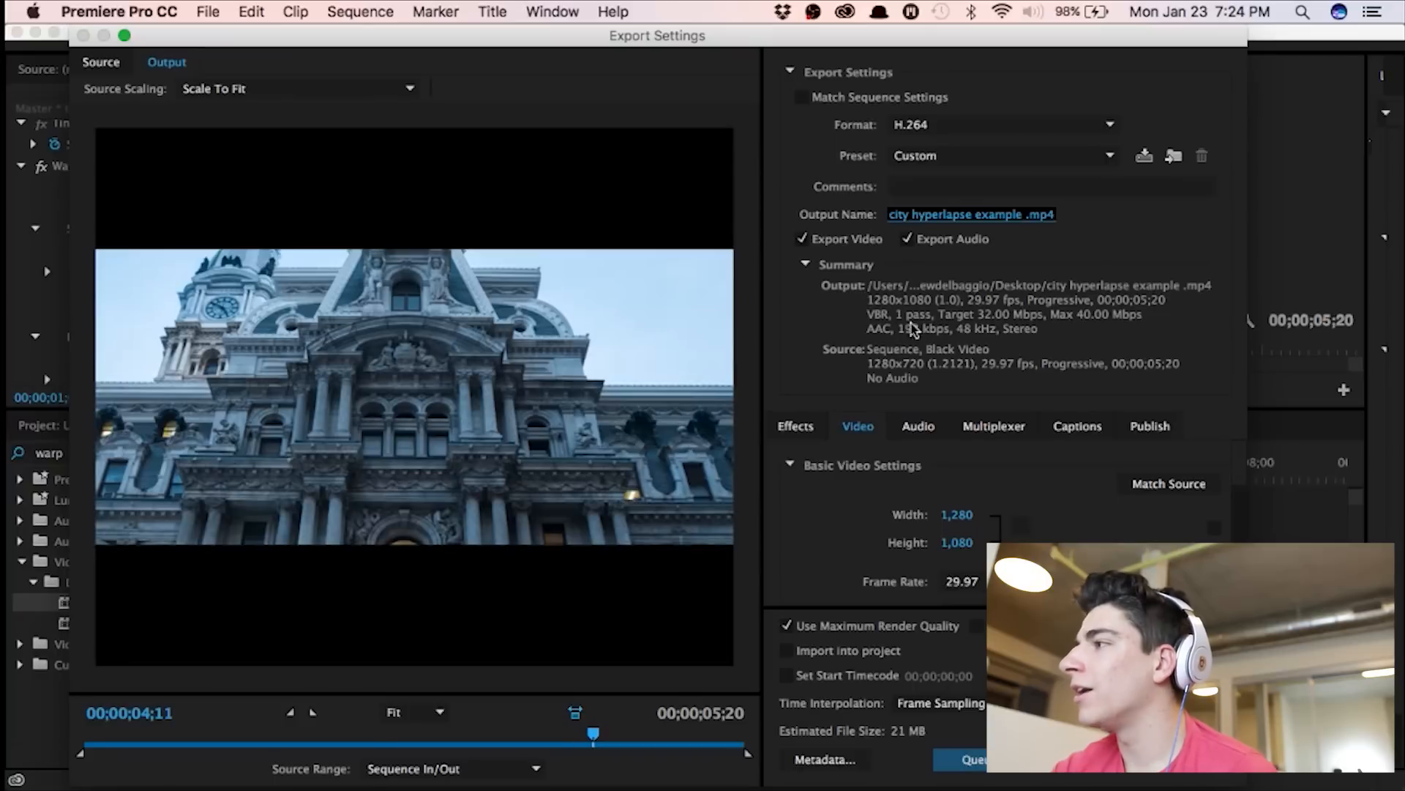
click(957, 543)
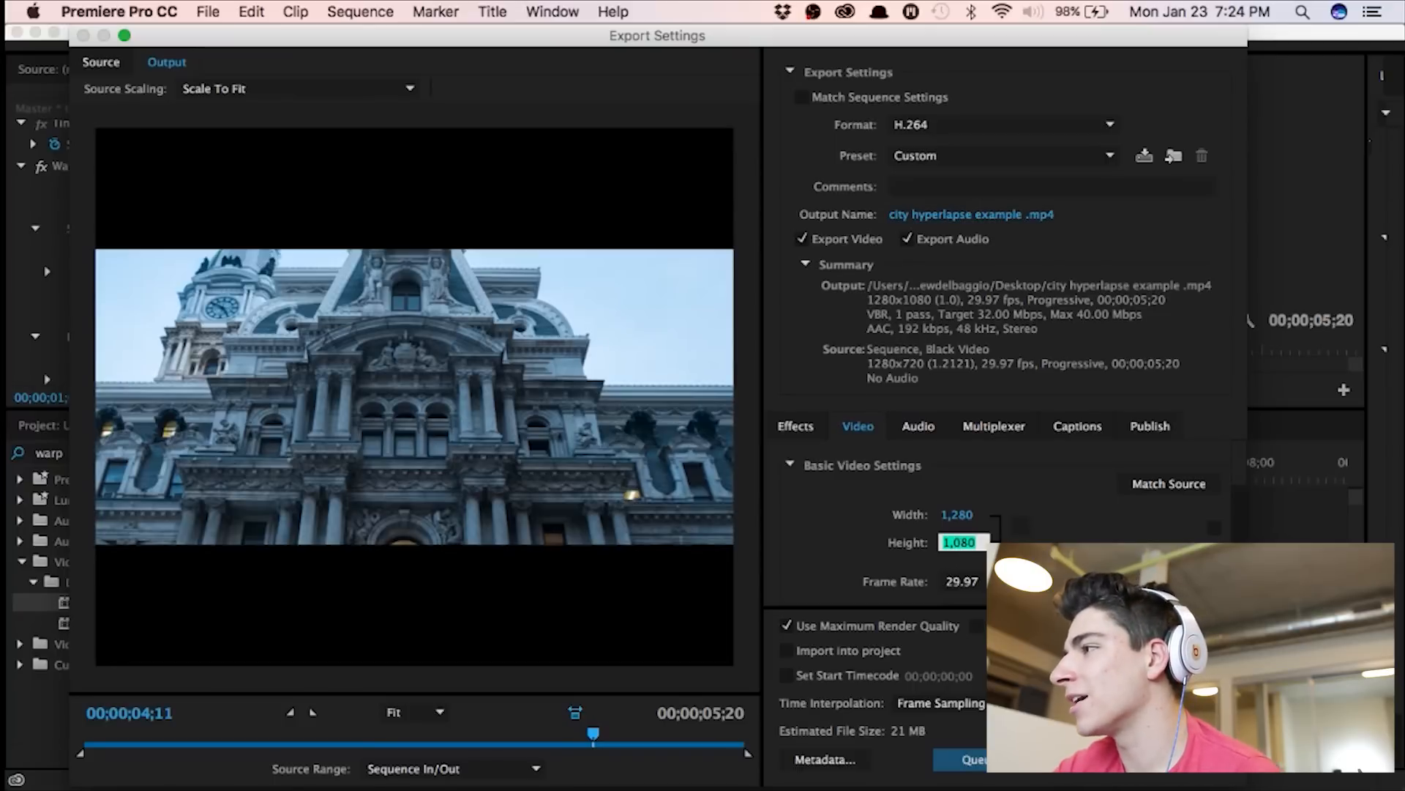
text(720)
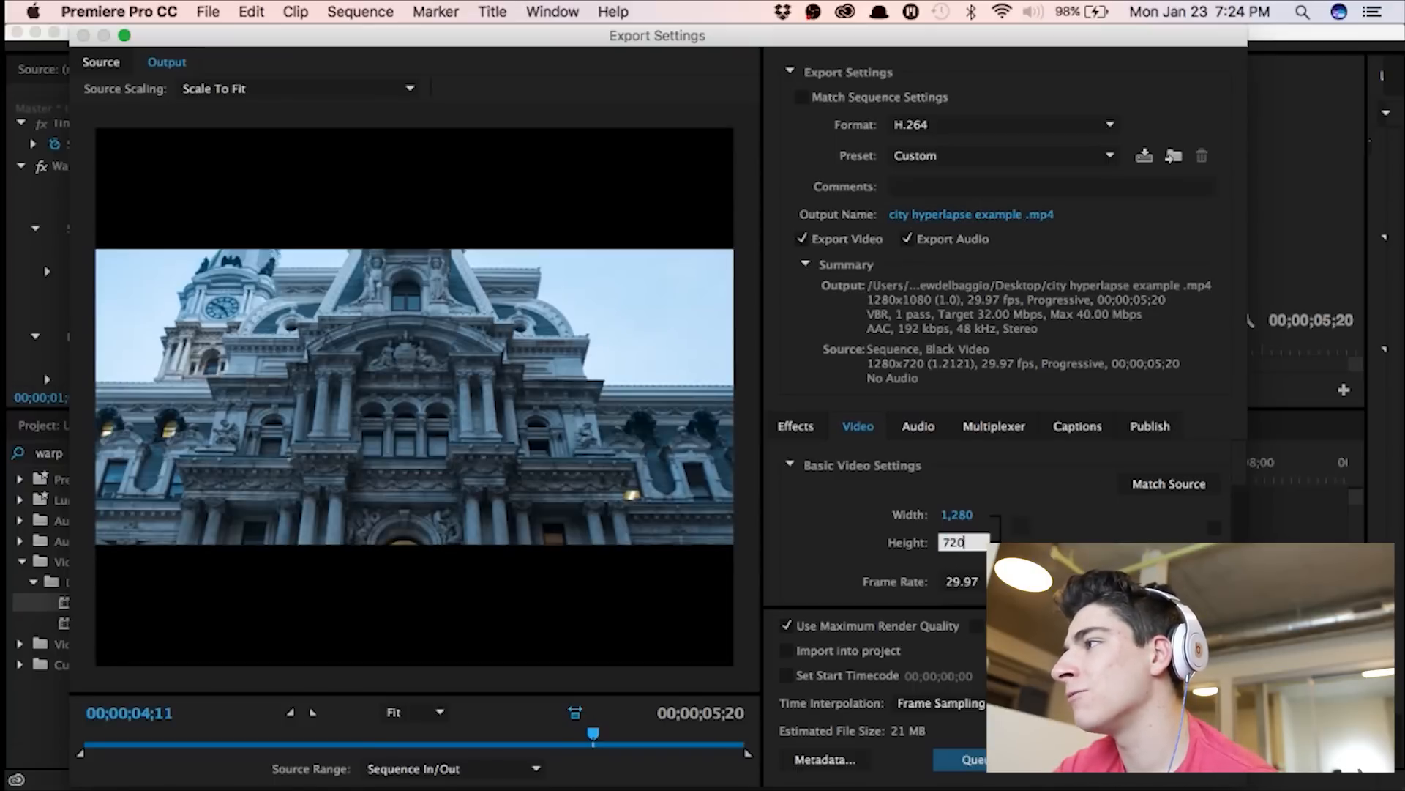
key(Return)
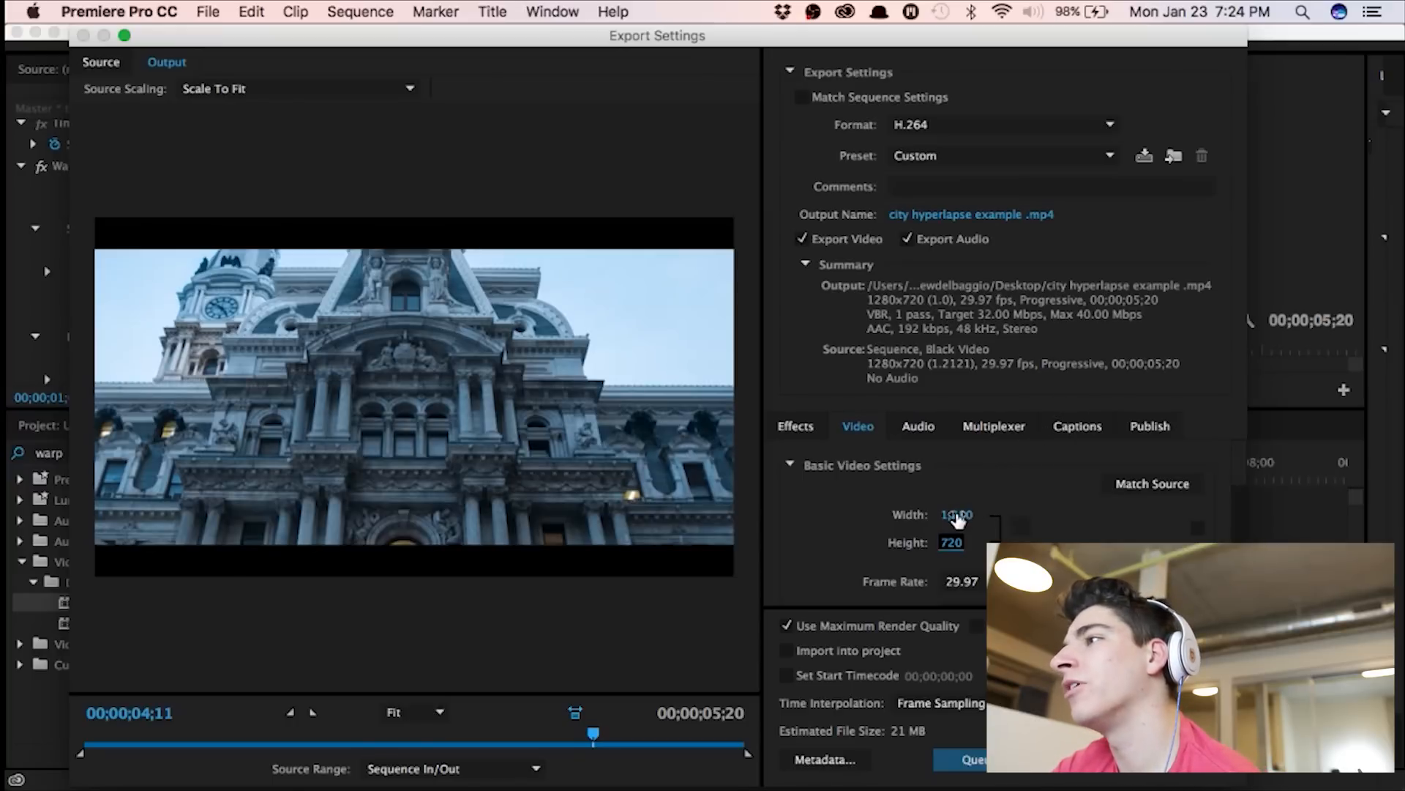
Step: Try an export width of 2,110 and return the width to 1,280
drag(966, 518, 1145, 506)
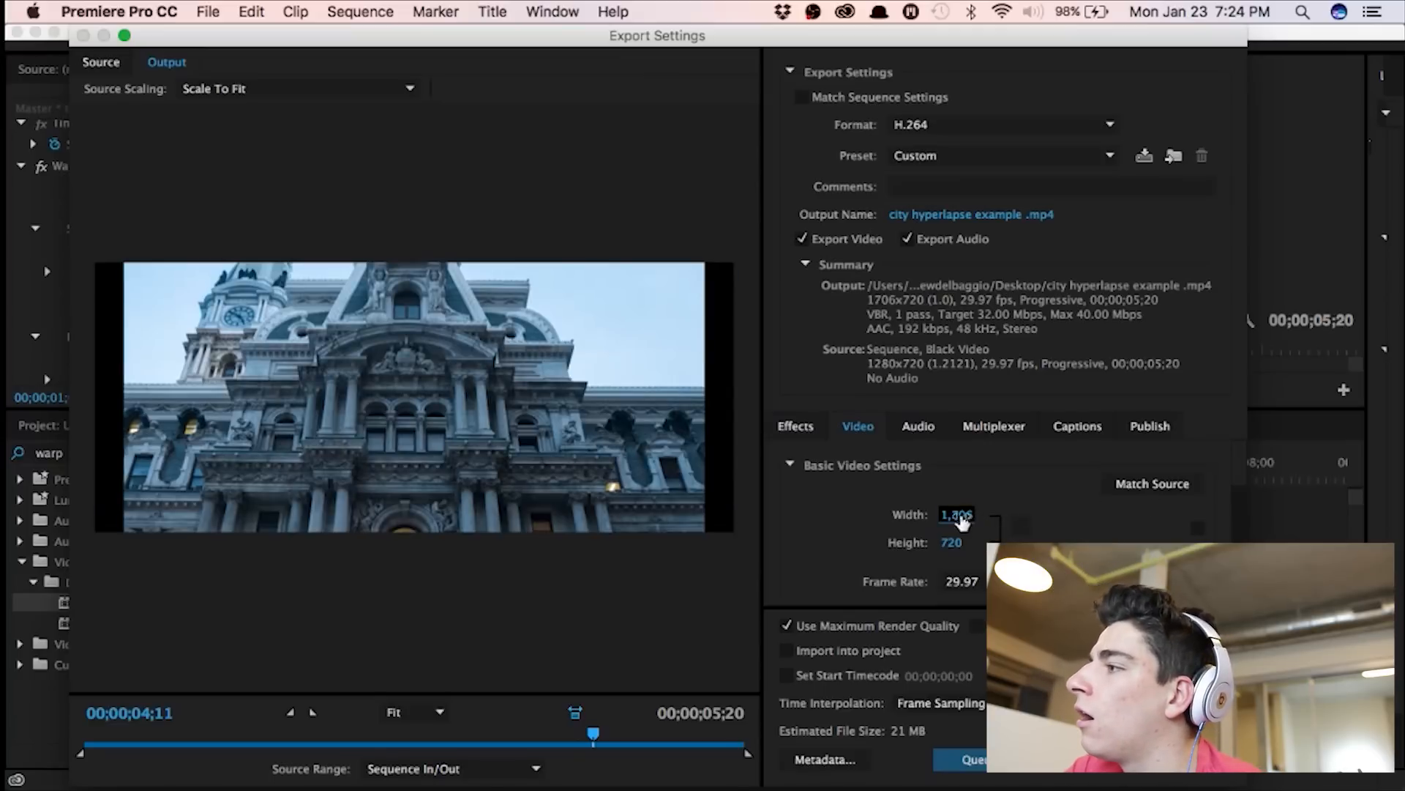
drag(959, 521, 1227, 502)
drag(1052, 506, 1091, 507)
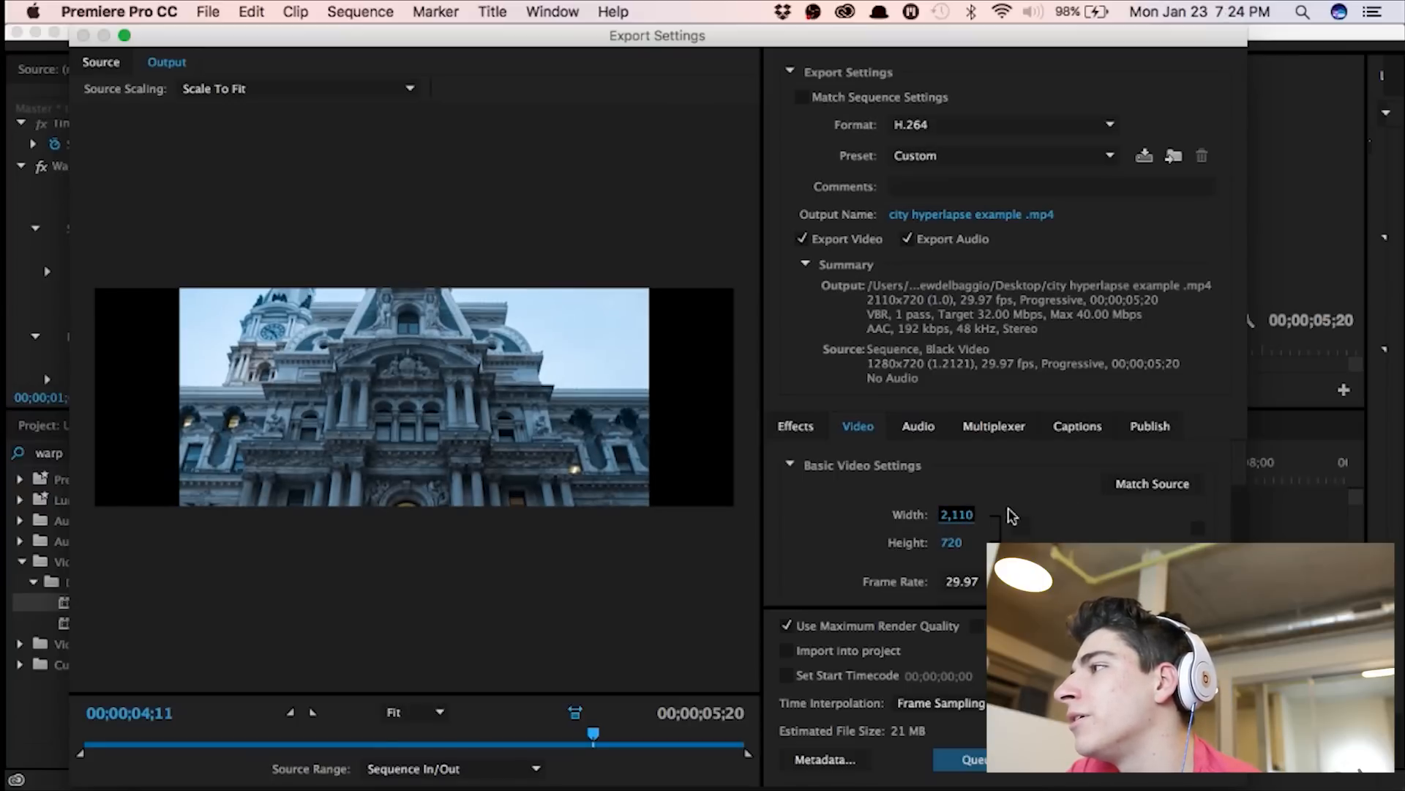
click(960, 516)
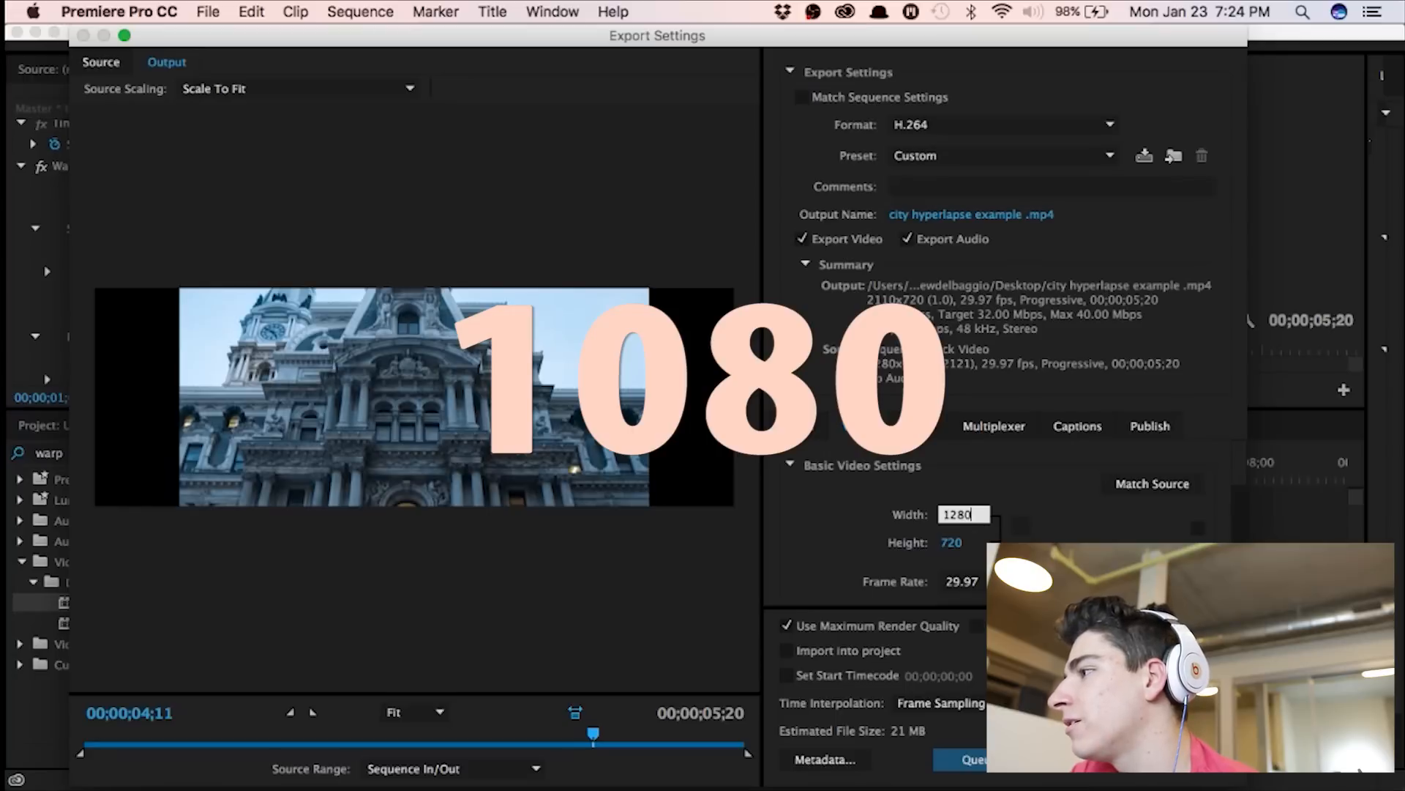
key(Return)
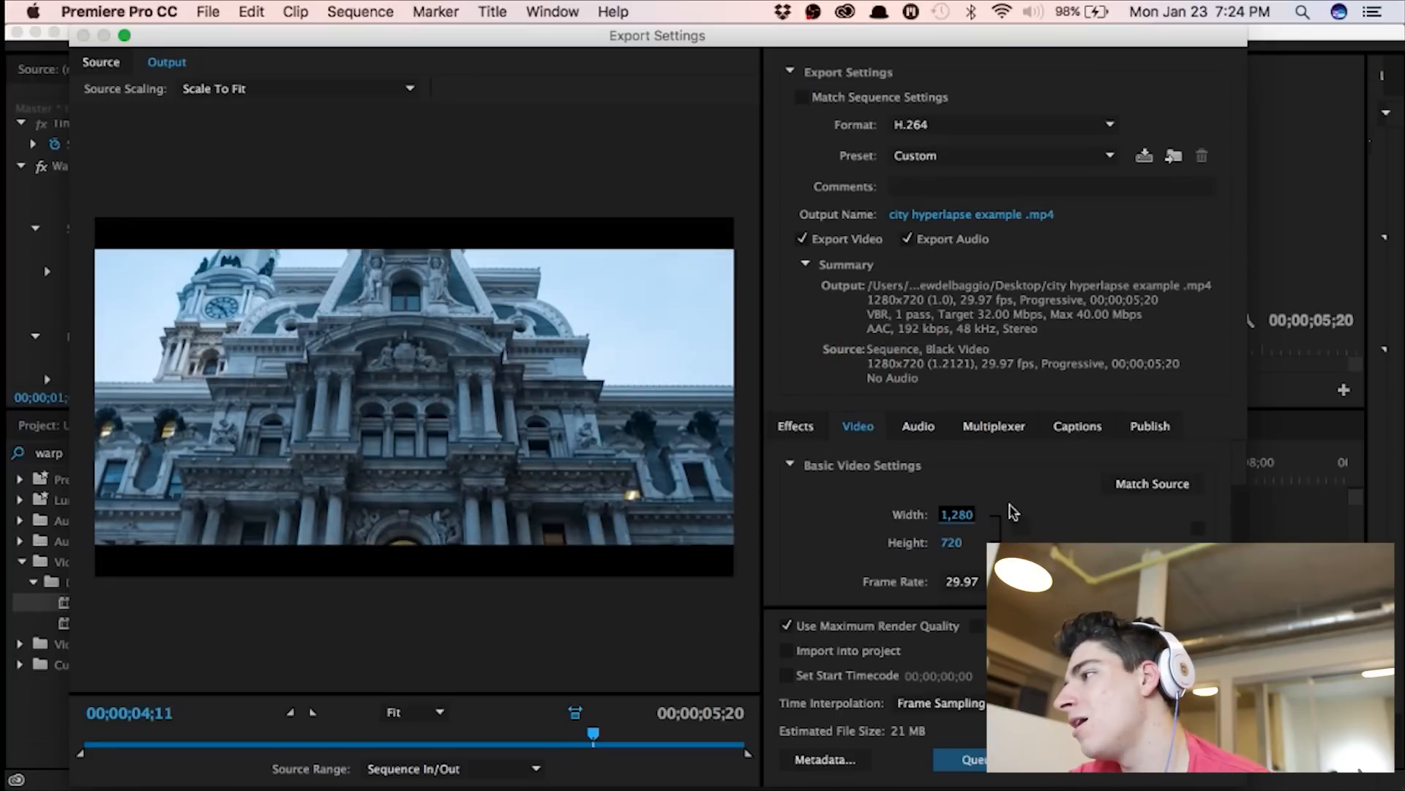
scroll(1074, 517, down, 1)
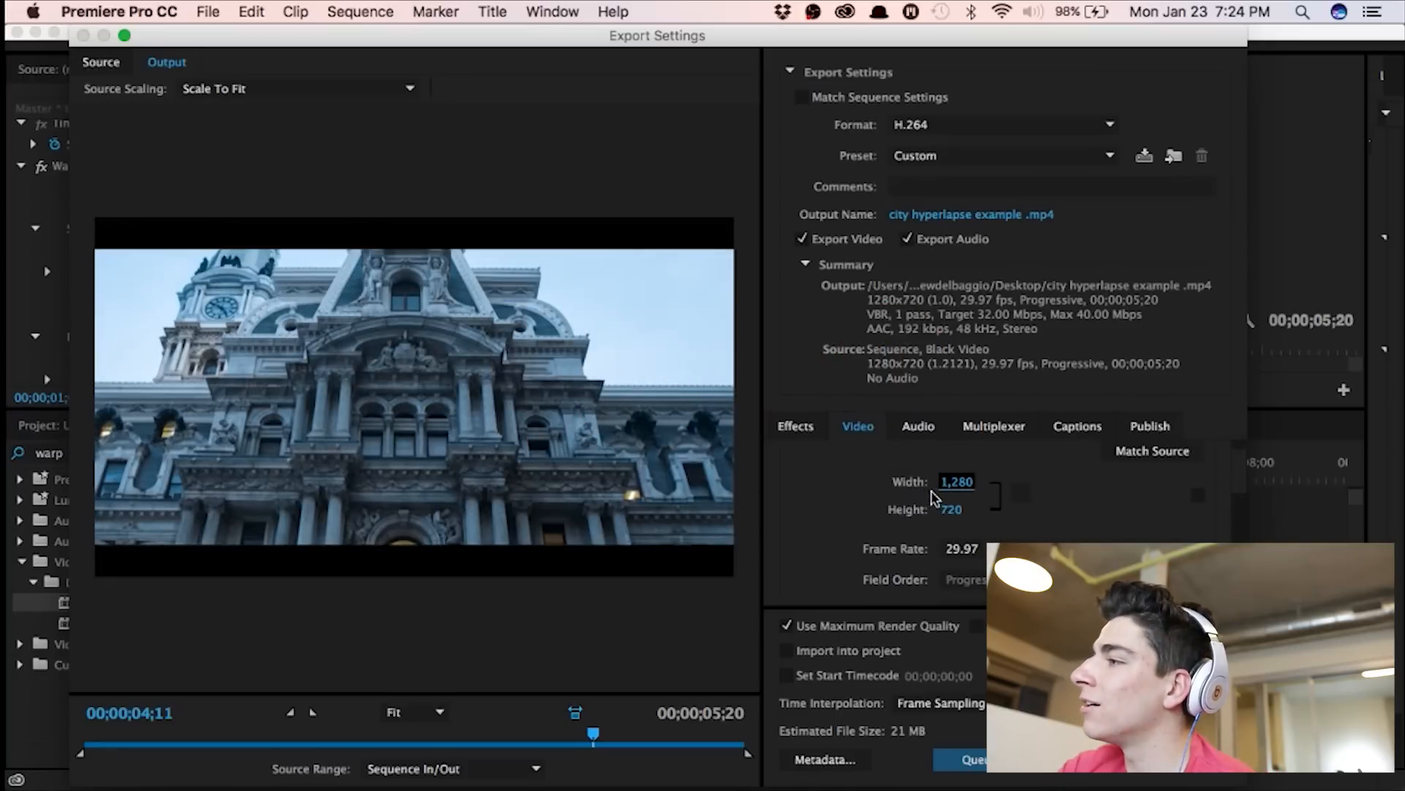
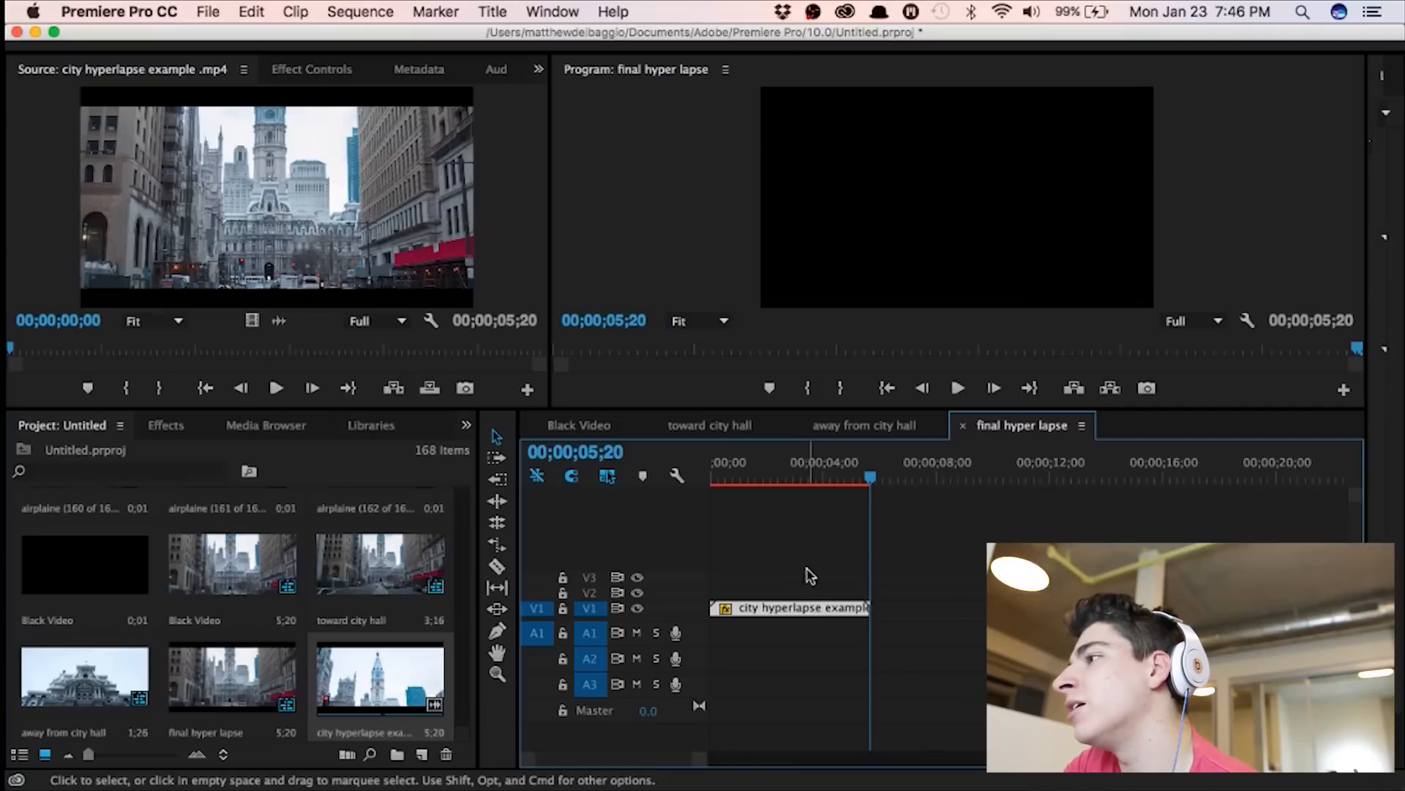
Step: Return the playhead to the start of the "final hyper lapse" sequence and render its preview
click(749, 477)
drag(748, 477, 680, 476)
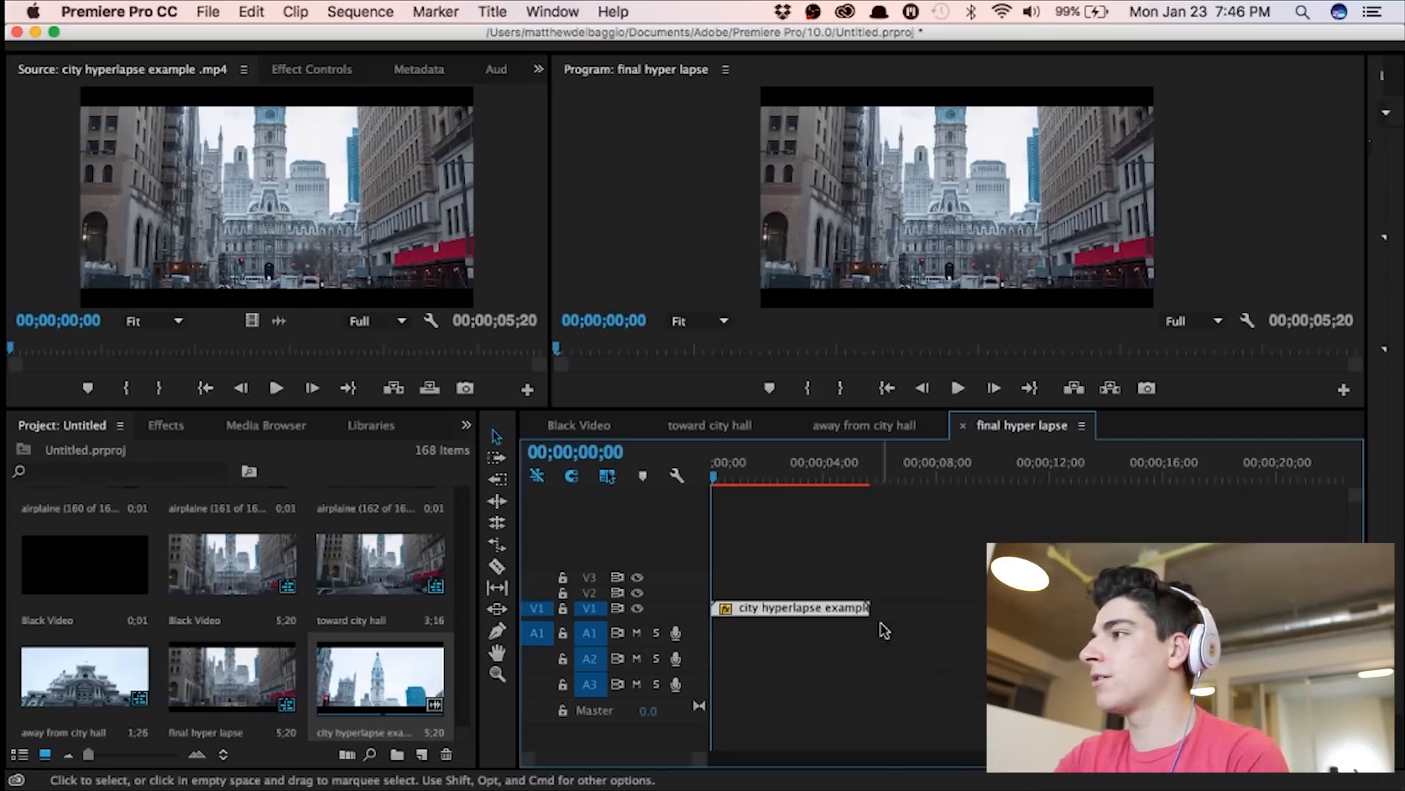
click(769, 541)
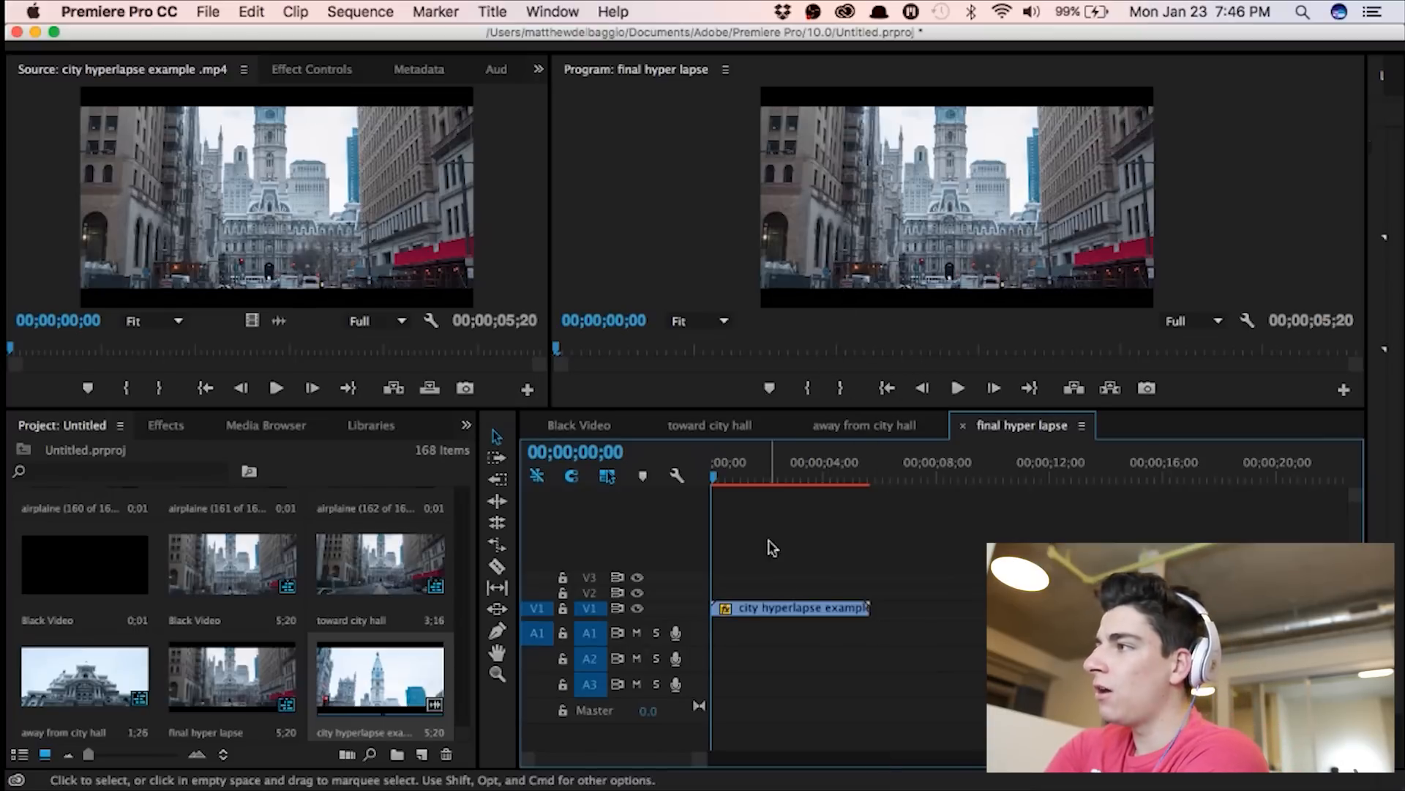
key(Return)
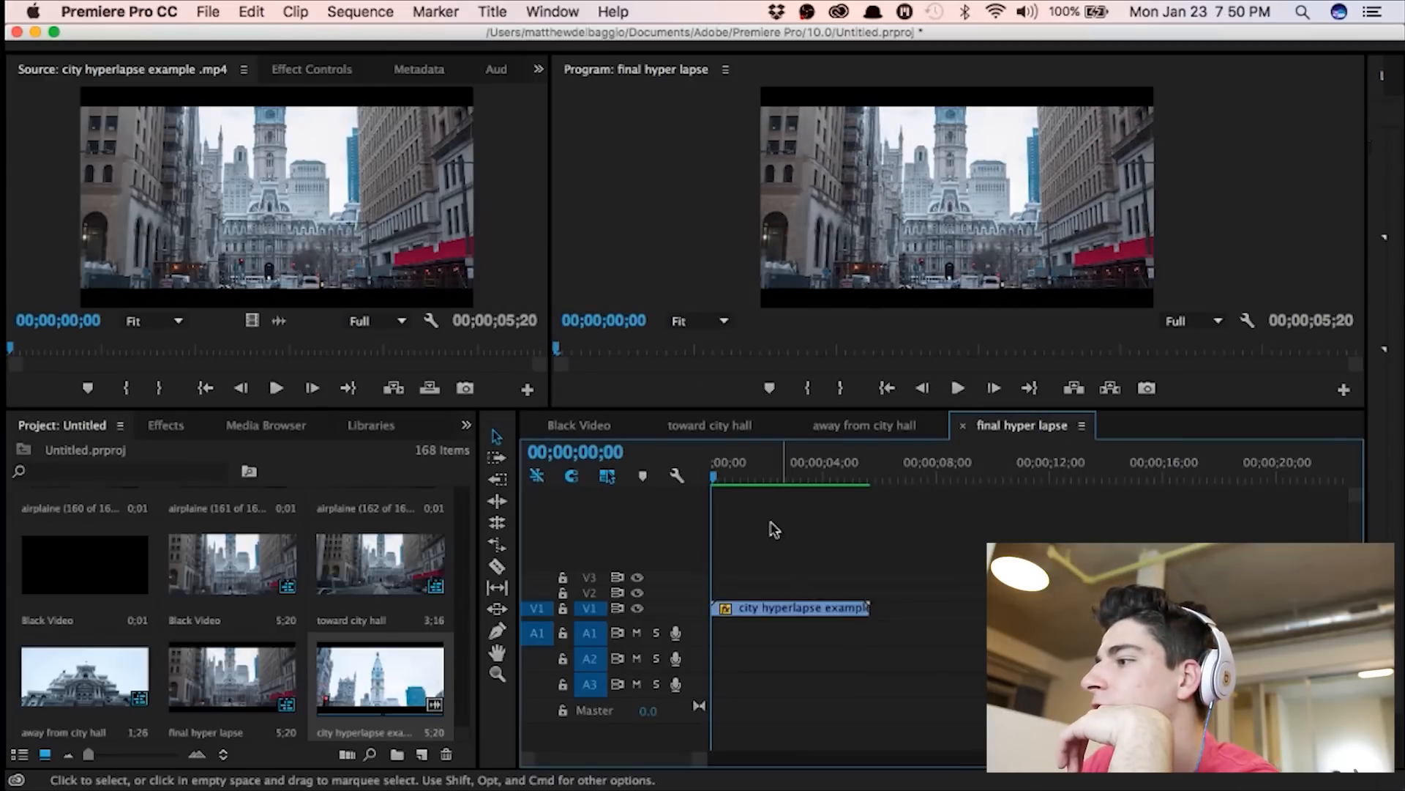
Step: Play and frame-step to the end of the first shot, and split the "city hyperlapse example" clip on V1 at 00;00;03;15
click(724, 464)
key(space)
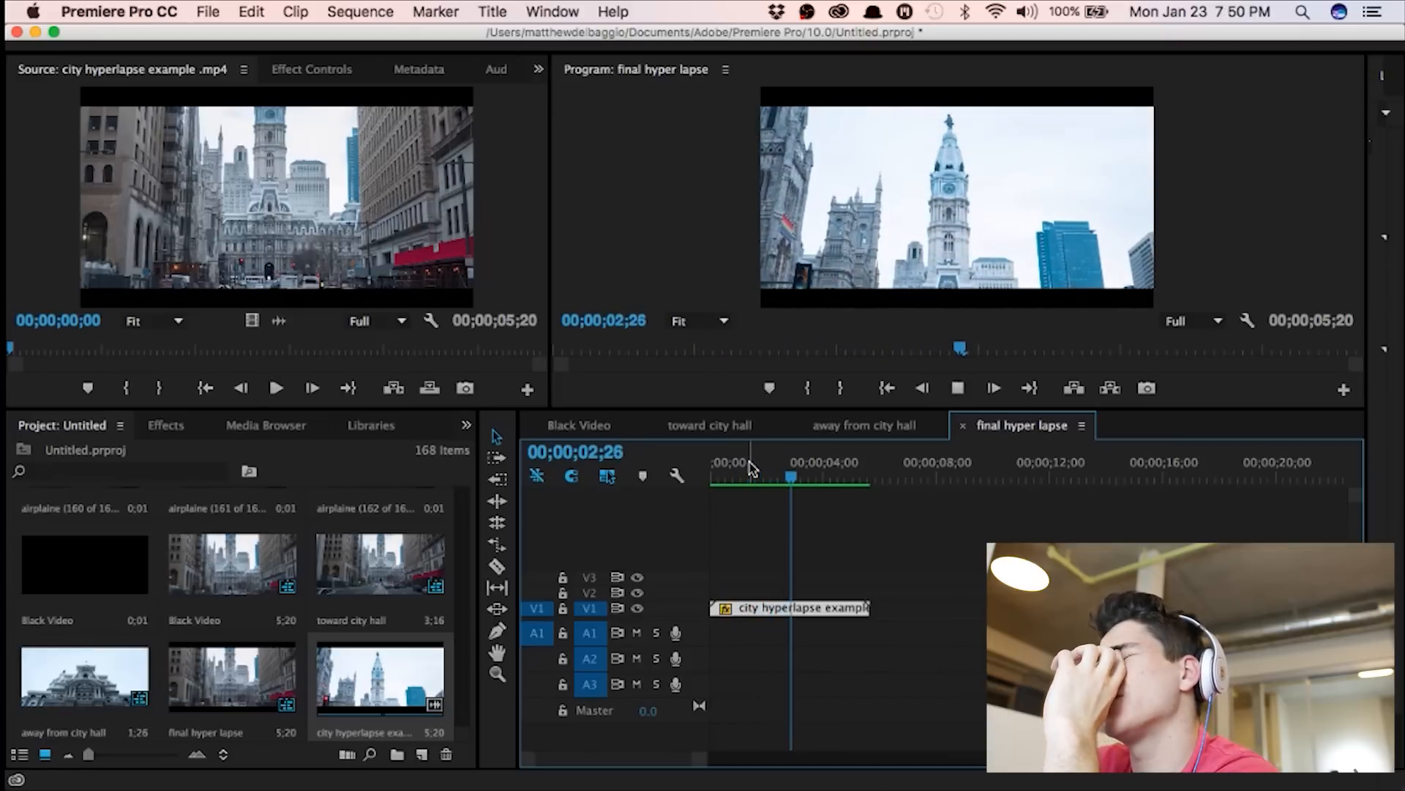
key(space)
key(Right)
key(Right)
key(Right)
key(Right)
key(Right)
key(Right)
key(Right)
key(Right)
key(Right)
key(Right)
key(Right)
key(Right)
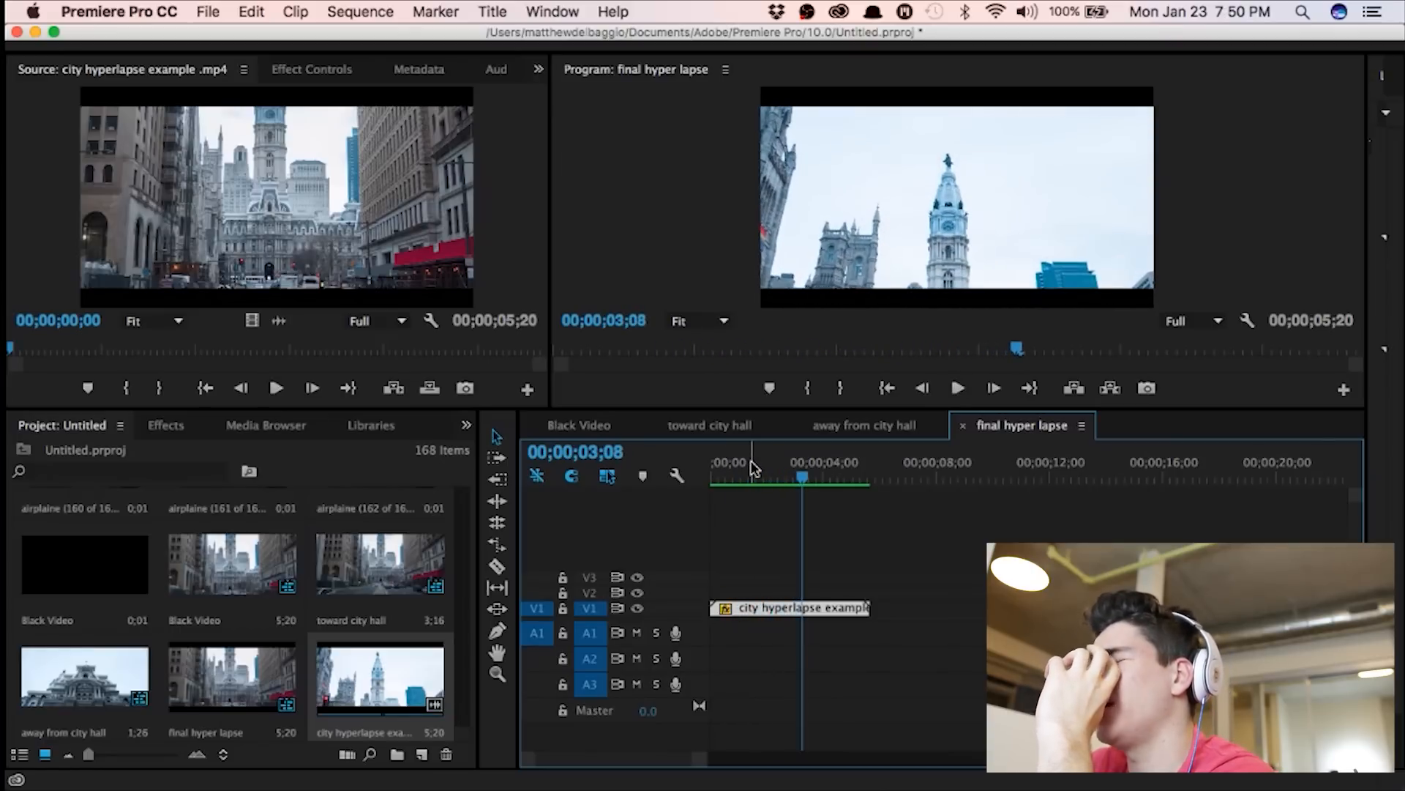
key(Right)
key(Right)
key(Right)
key(Left)
key(Left)
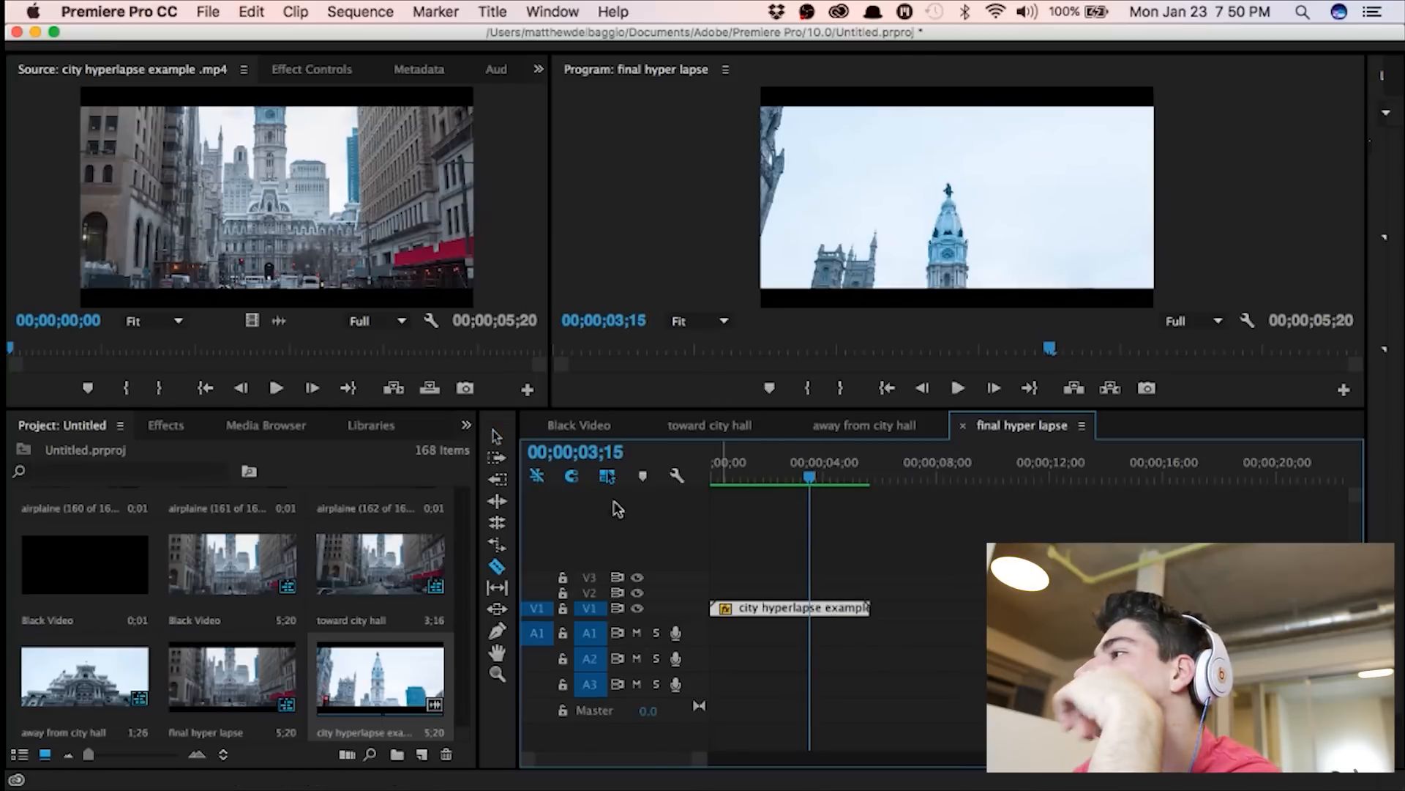
scroll(816, 617, up, 10)
scroll(820, 623, up, 4)
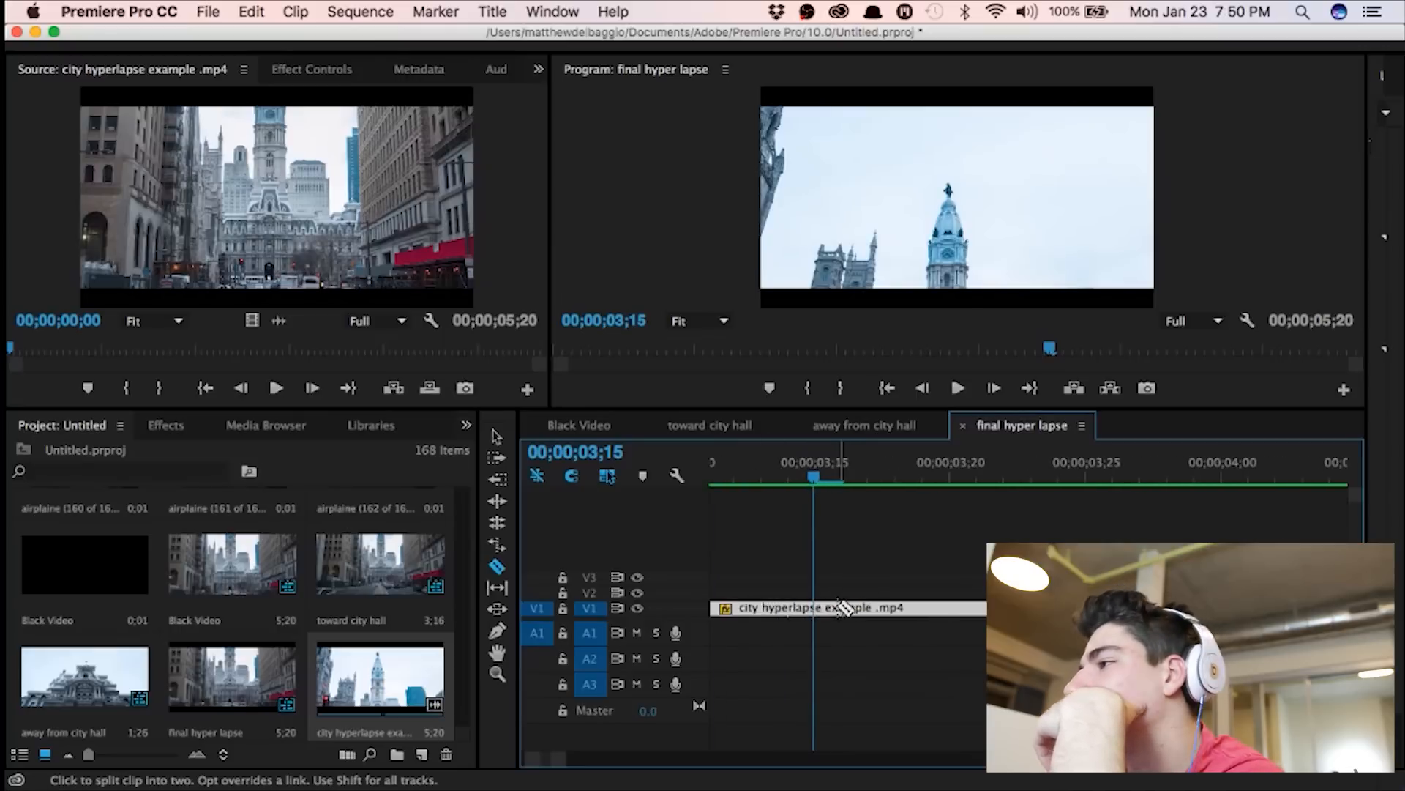
click(815, 607)
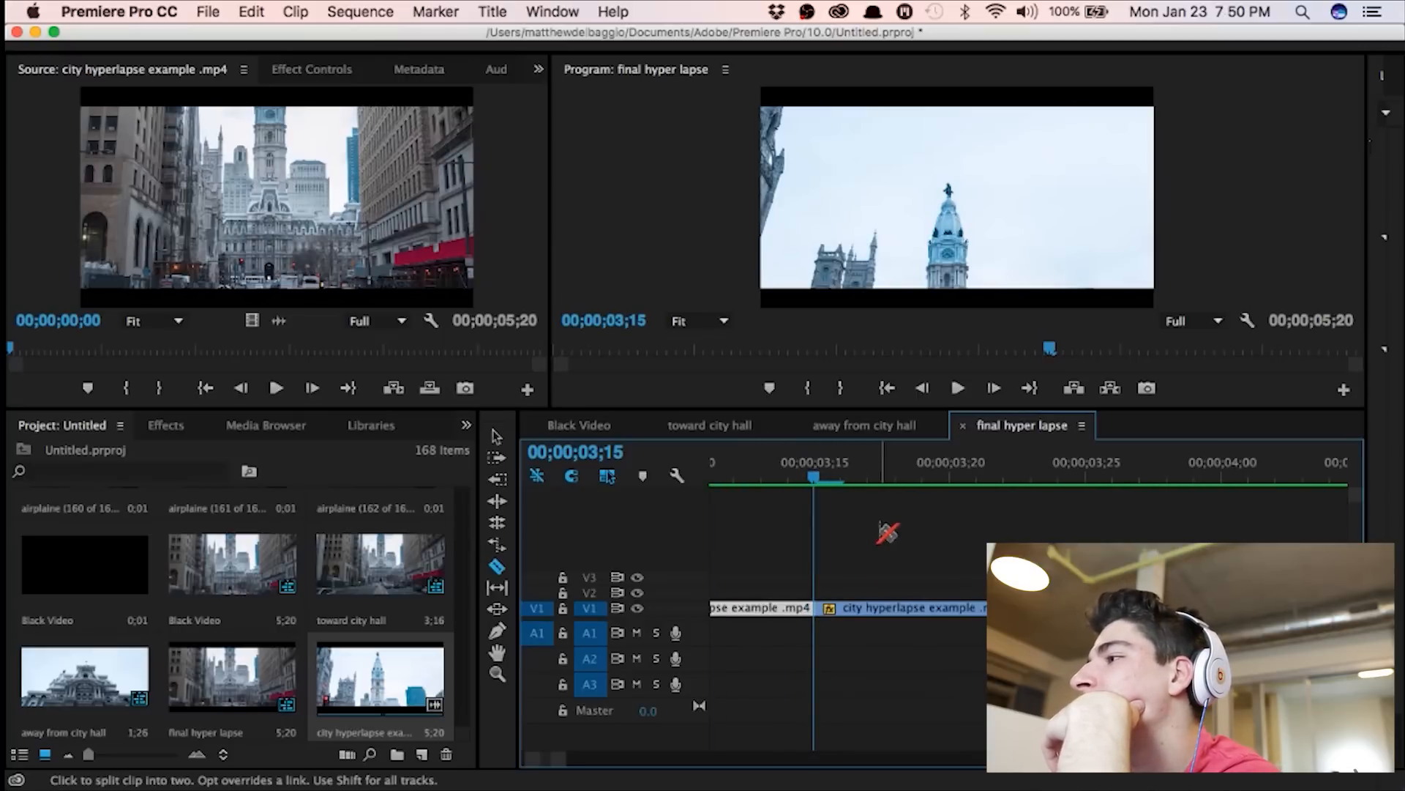
Step: Frame-step past the black frames to the second shot's start at 00;00;03;24 and split the V1 clip there
click(844, 475)
key(Right)
key(Right)
key(Right)
key(Right)
key(Right)
key(Right)
key(Right)
key(Right)
key(Right)
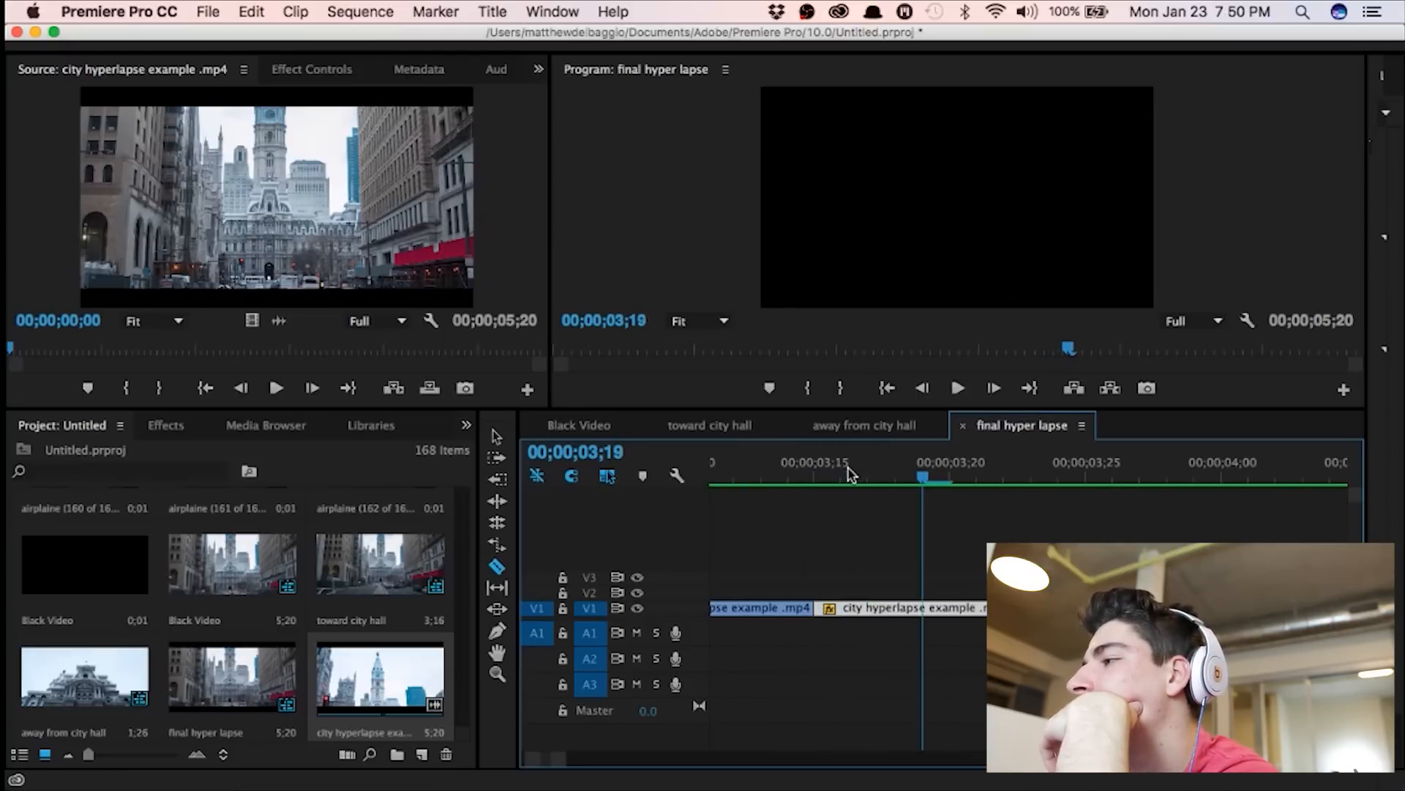
key(Left)
key(Left)
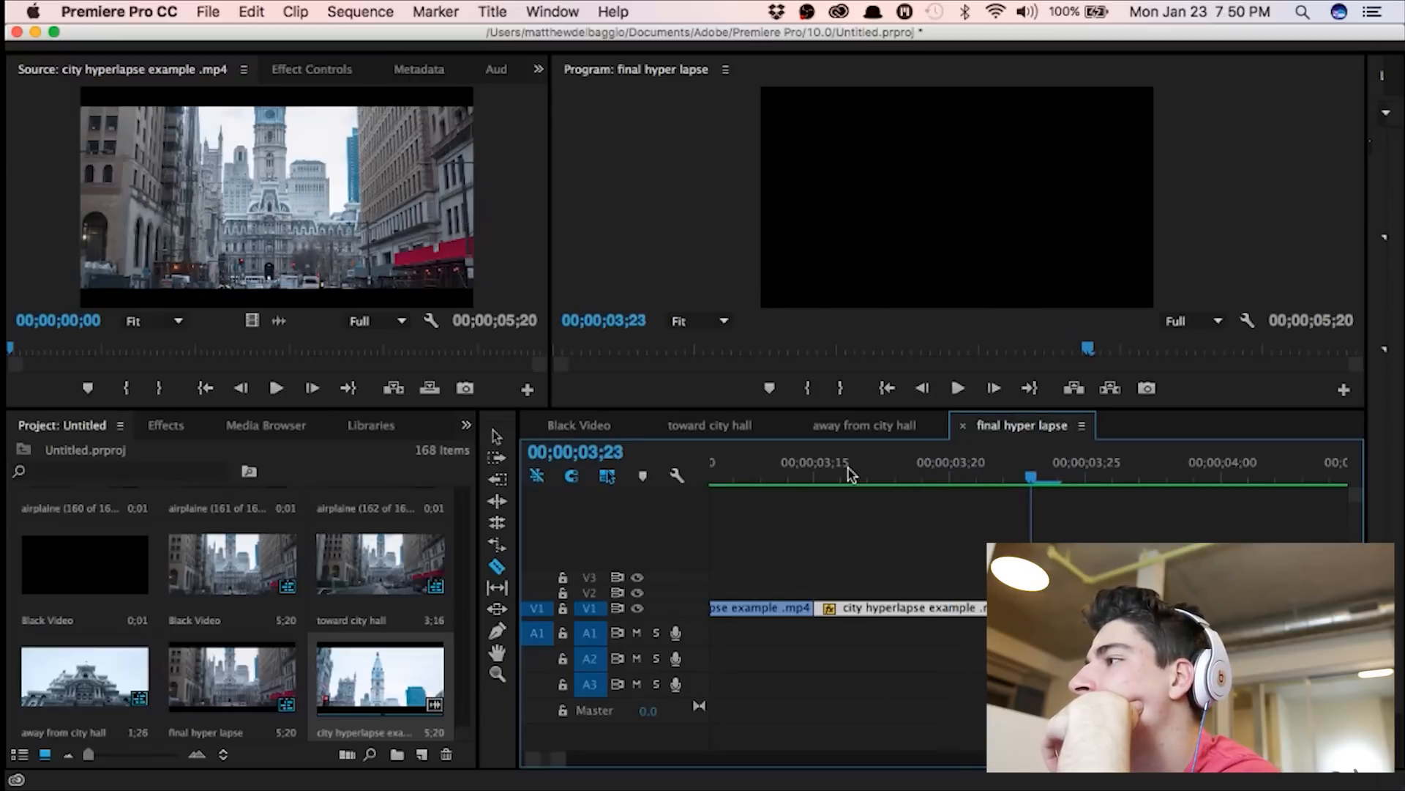
key(Right)
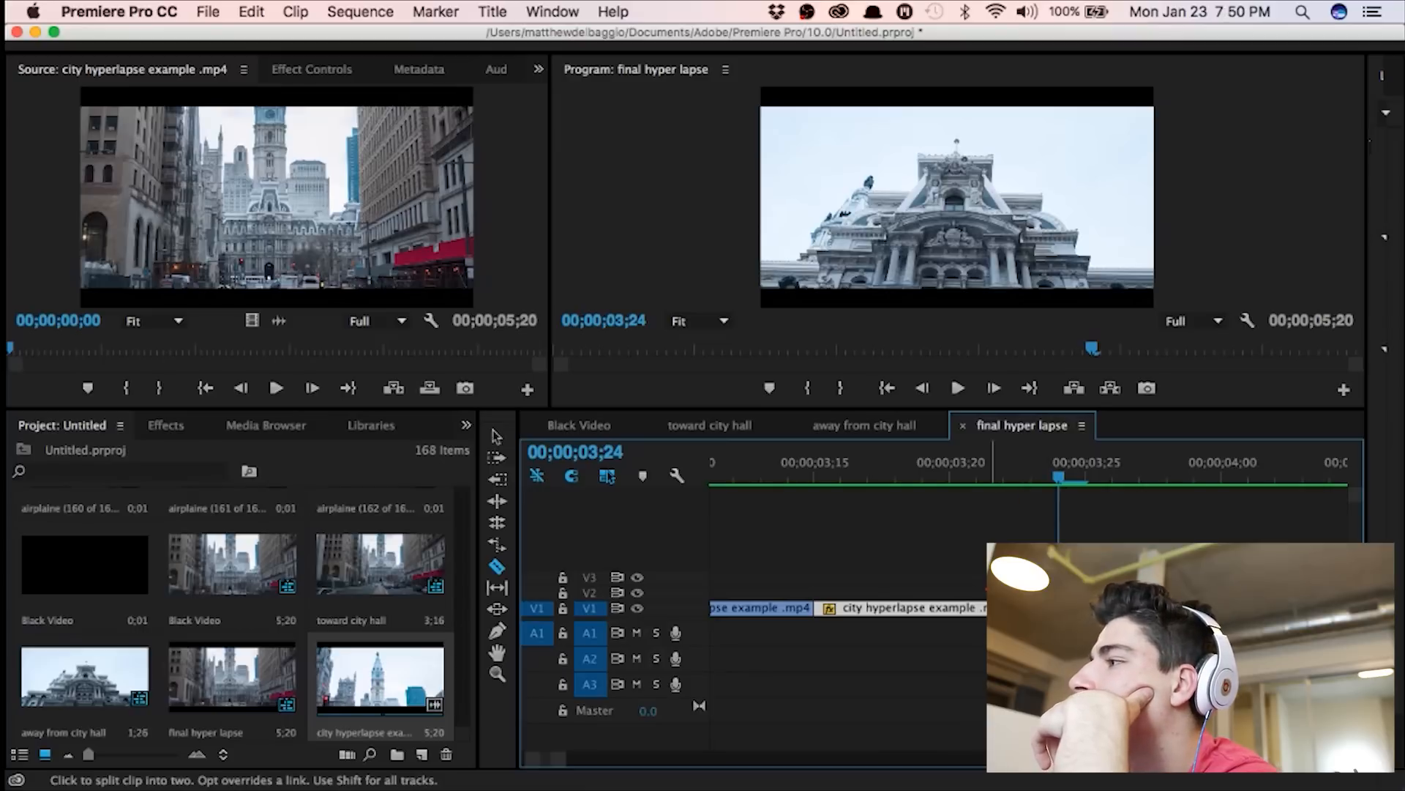
Step: Delete the black segment between the two shots on V1 and close the gap it leaves
key(v)
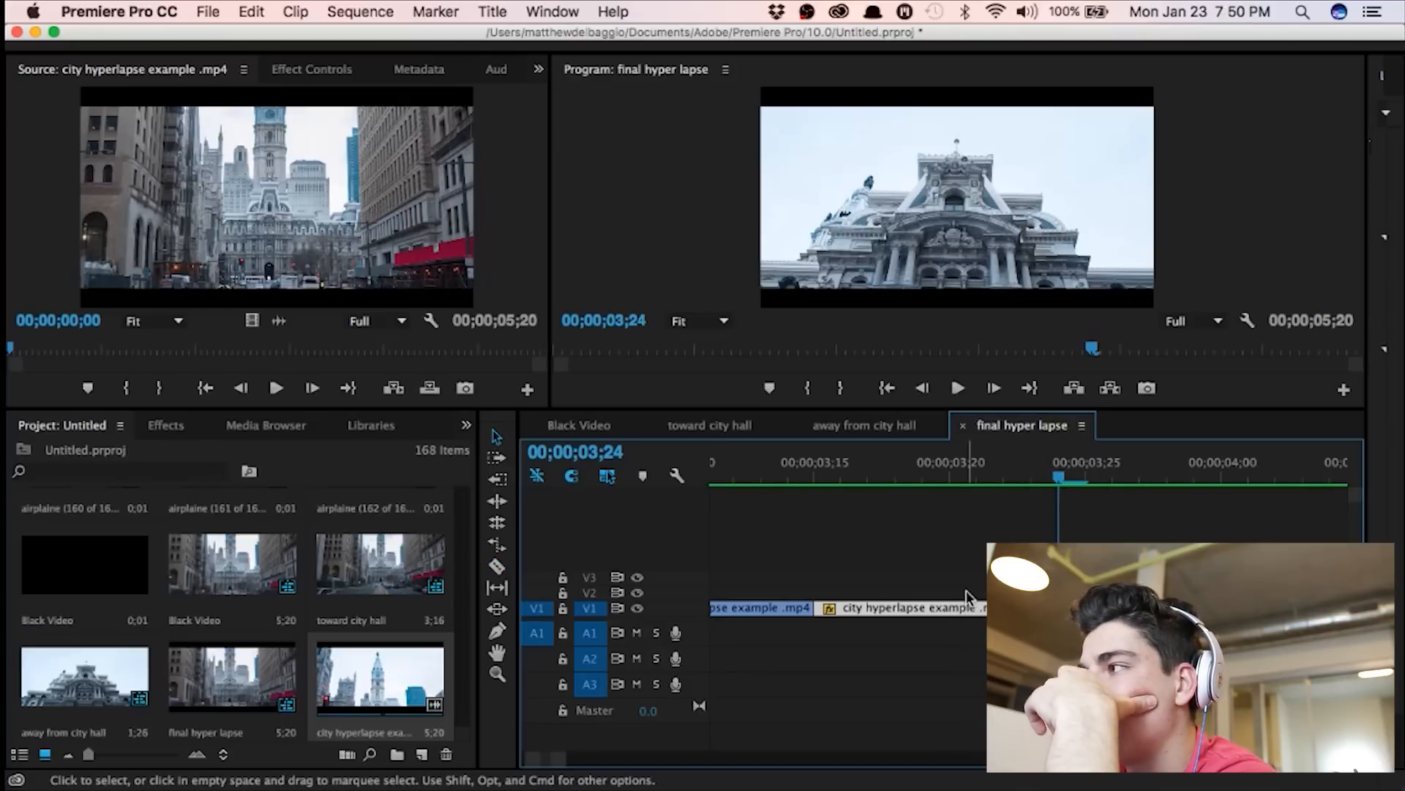
key(Delete)
click(964, 615)
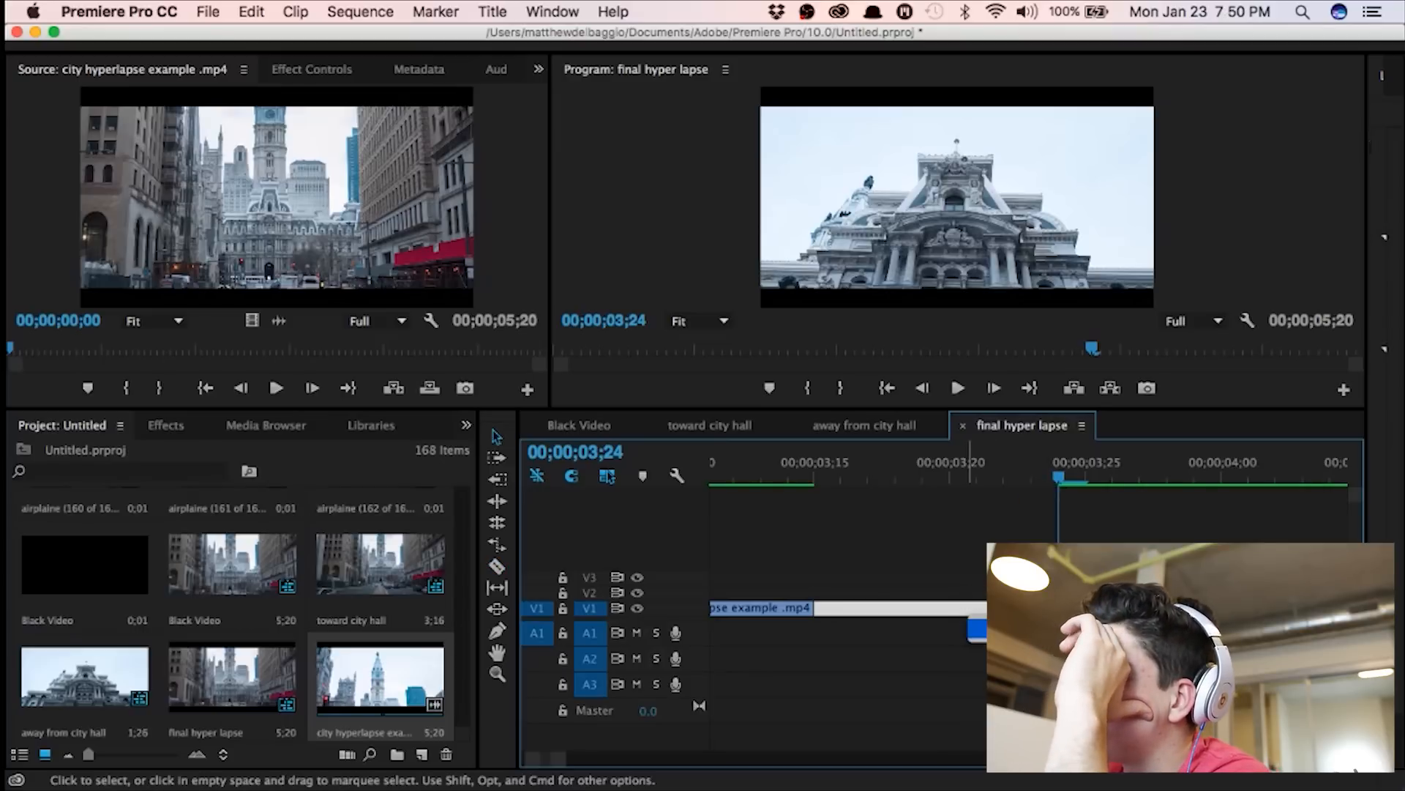
key(Delete)
Step: Play the "final hyper lapse" sequence across the cut between the two shots to check the transition
click(769, 476)
key(space)
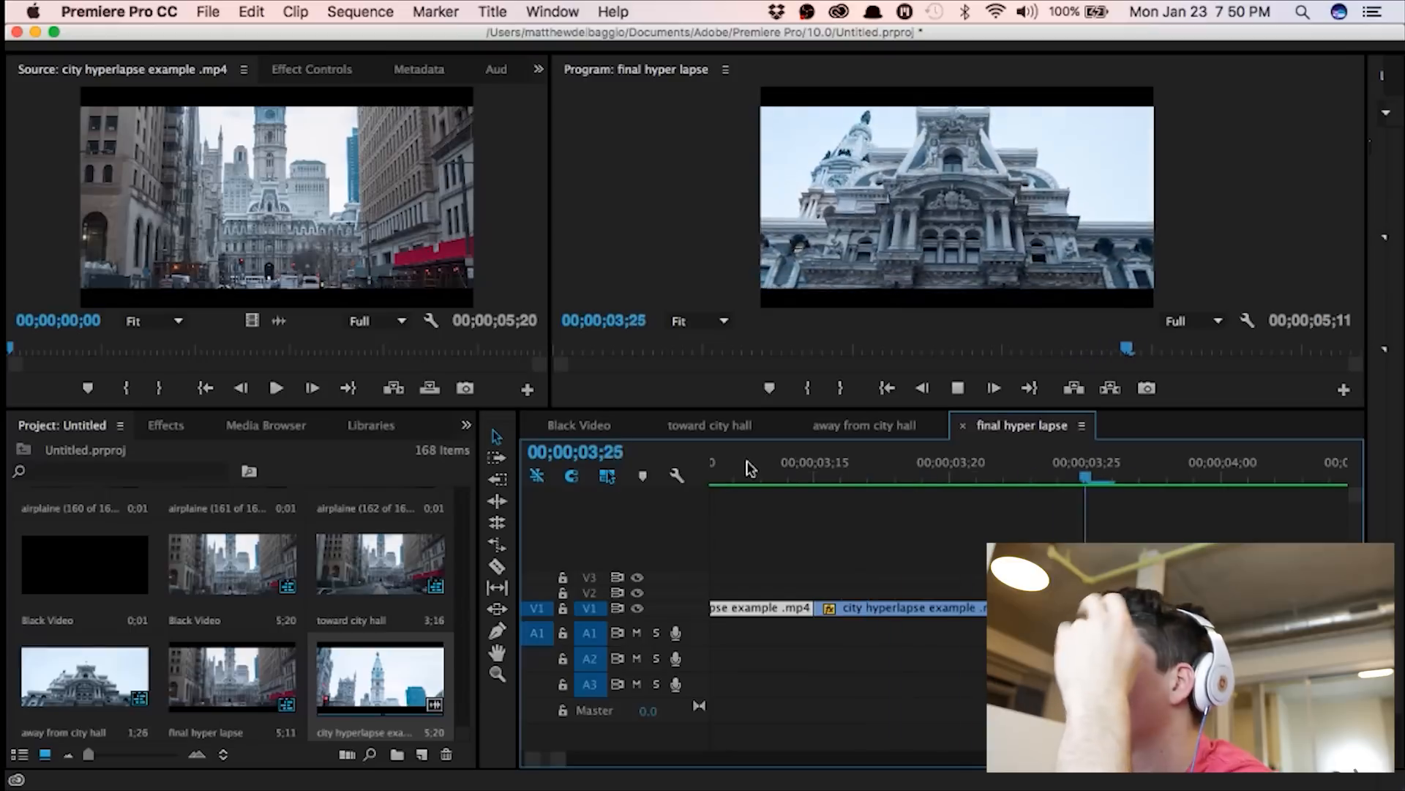
key(space)
Step: Select both "city hyperlapse example" clips on V1, enlarge the track, and replace the clips with a linked After Effects composition
click(953, 610)
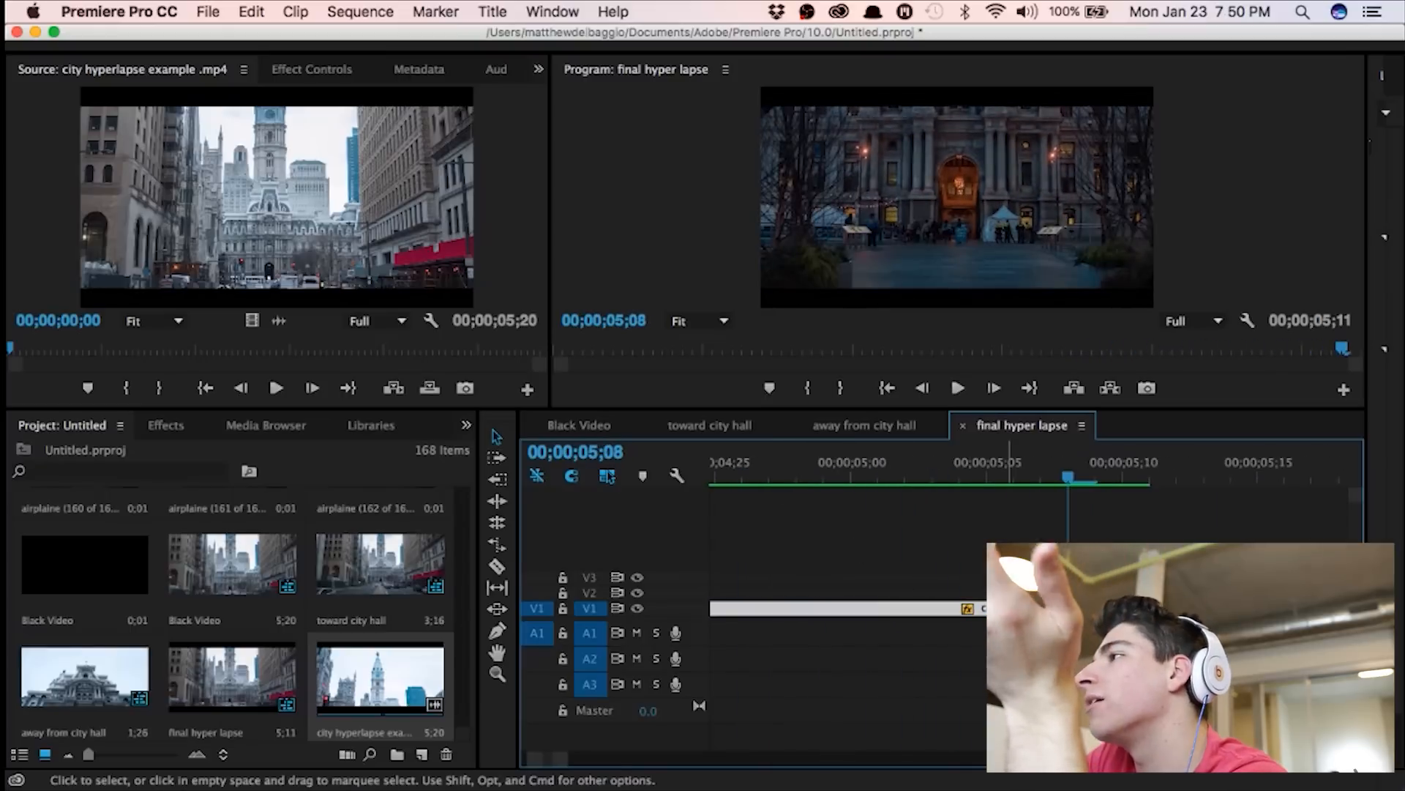
scroll(985, 567, left, 5)
scroll(984, 568, down, 5)
scroll(910, 556, left, 3)
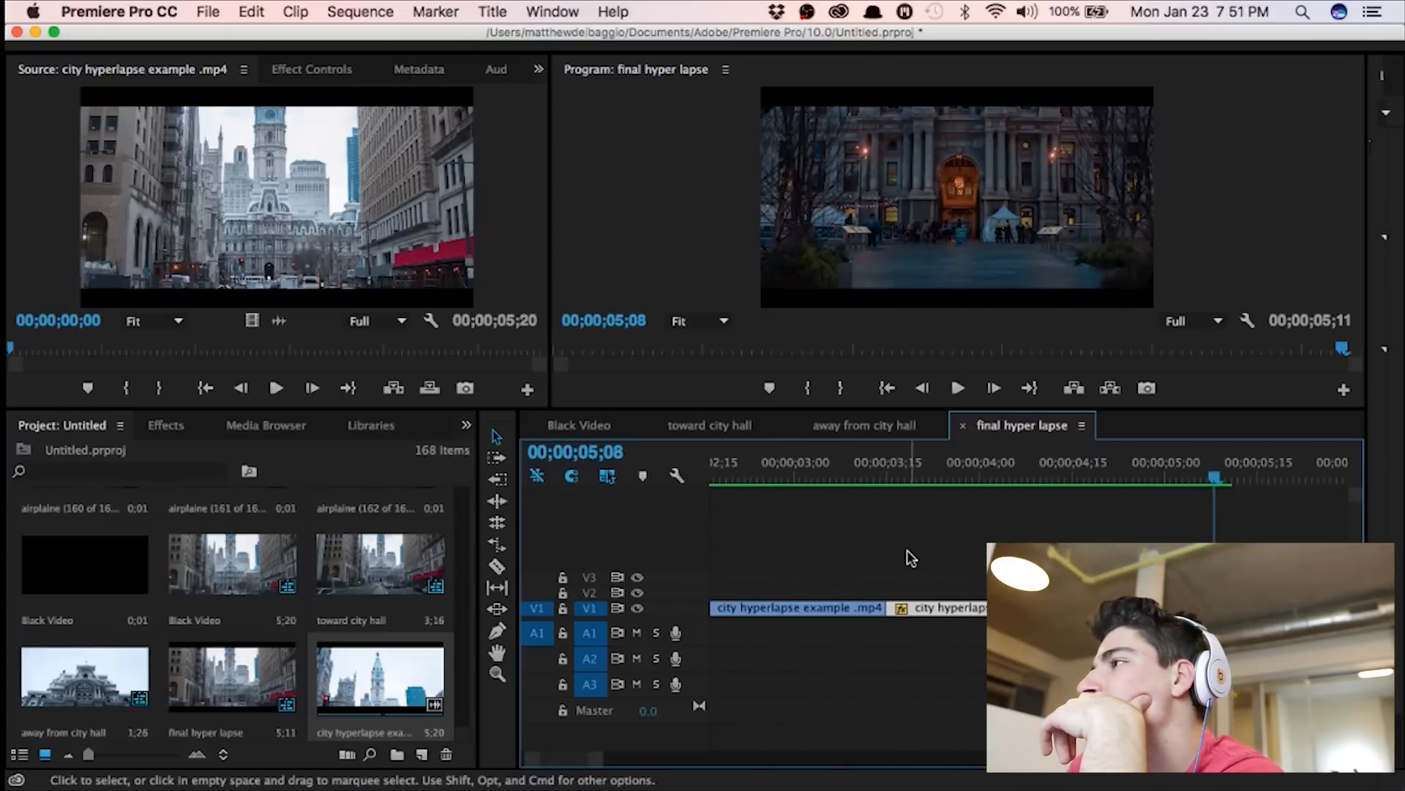
scroll(853, 649, down, 3)
drag(743, 538, 888, 615)
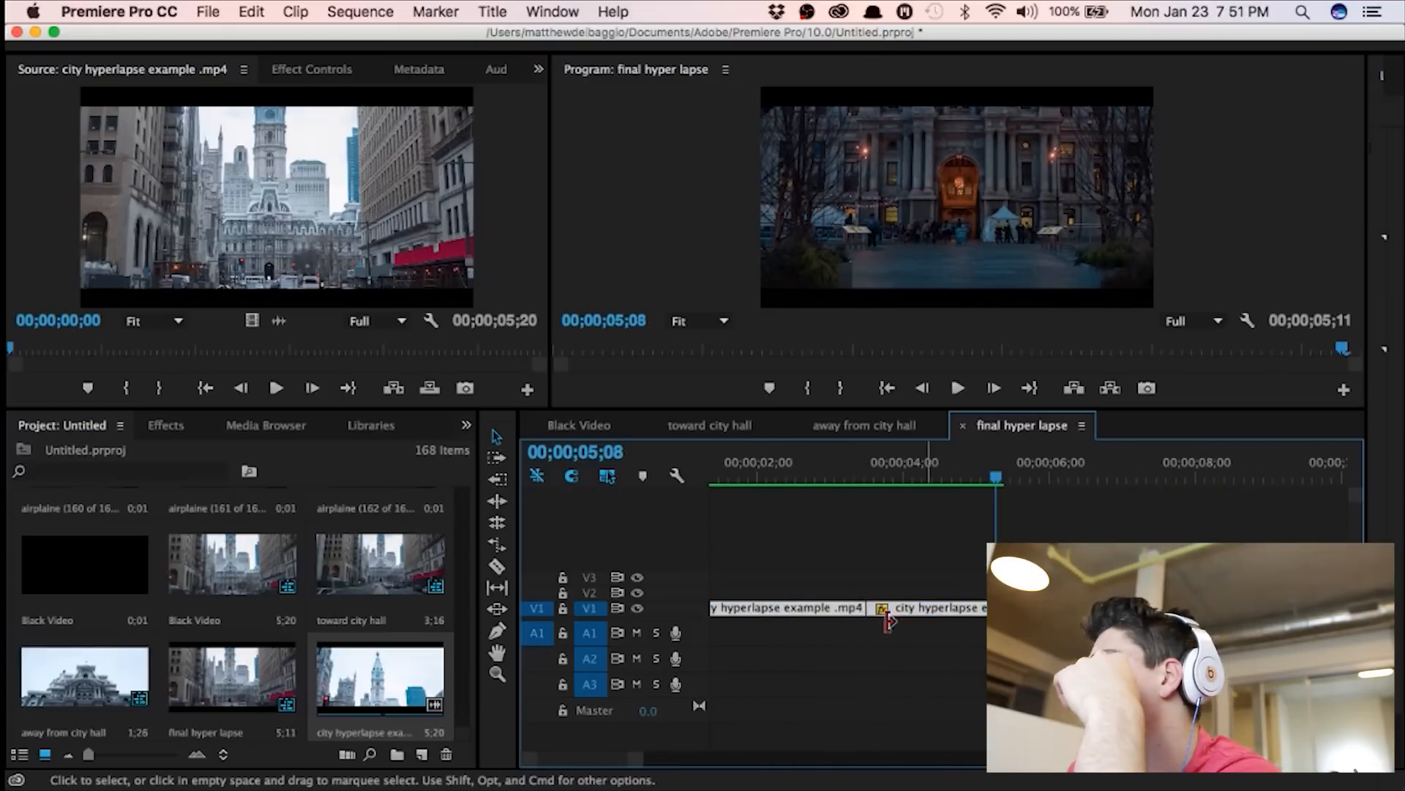
scroll(676, 610, up, 3)
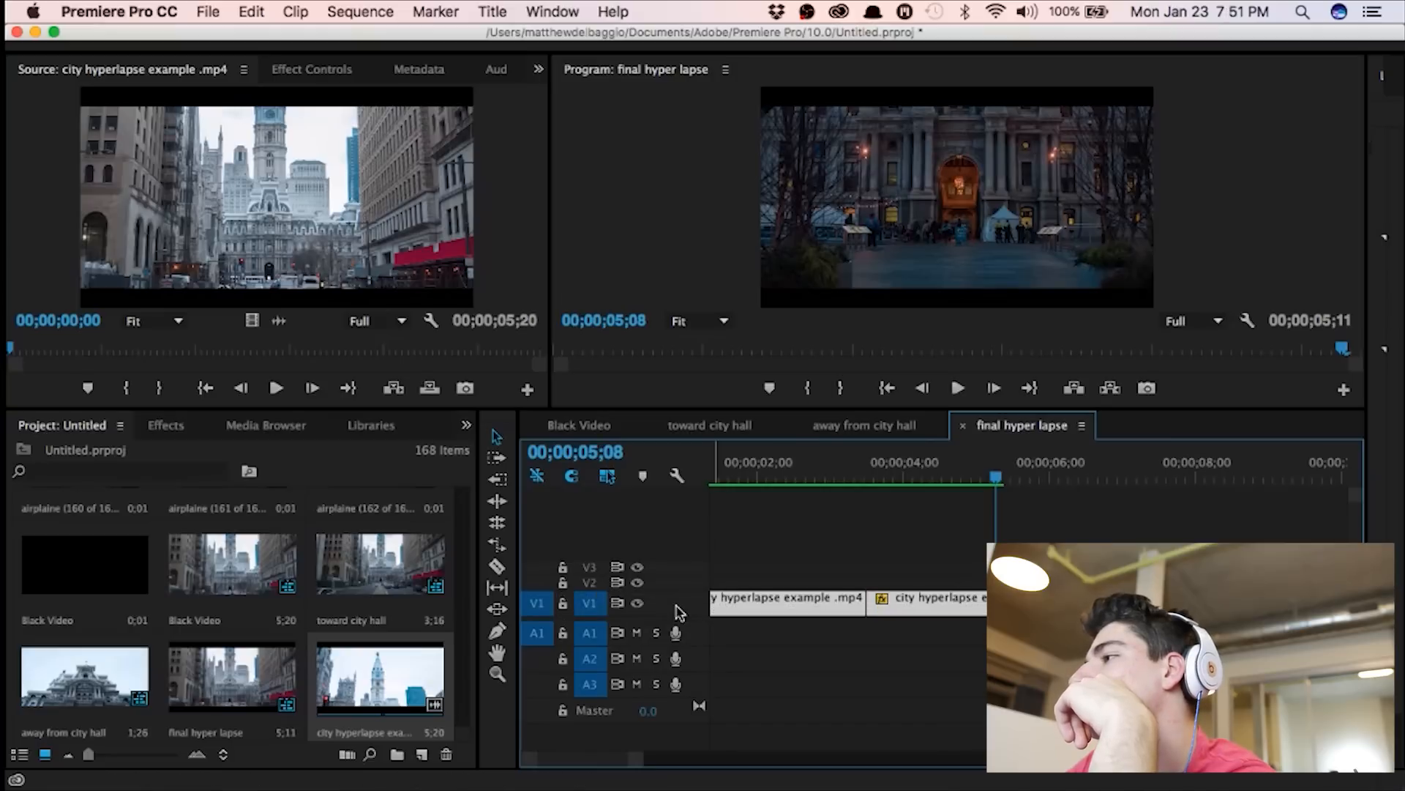
right_click(838, 602)
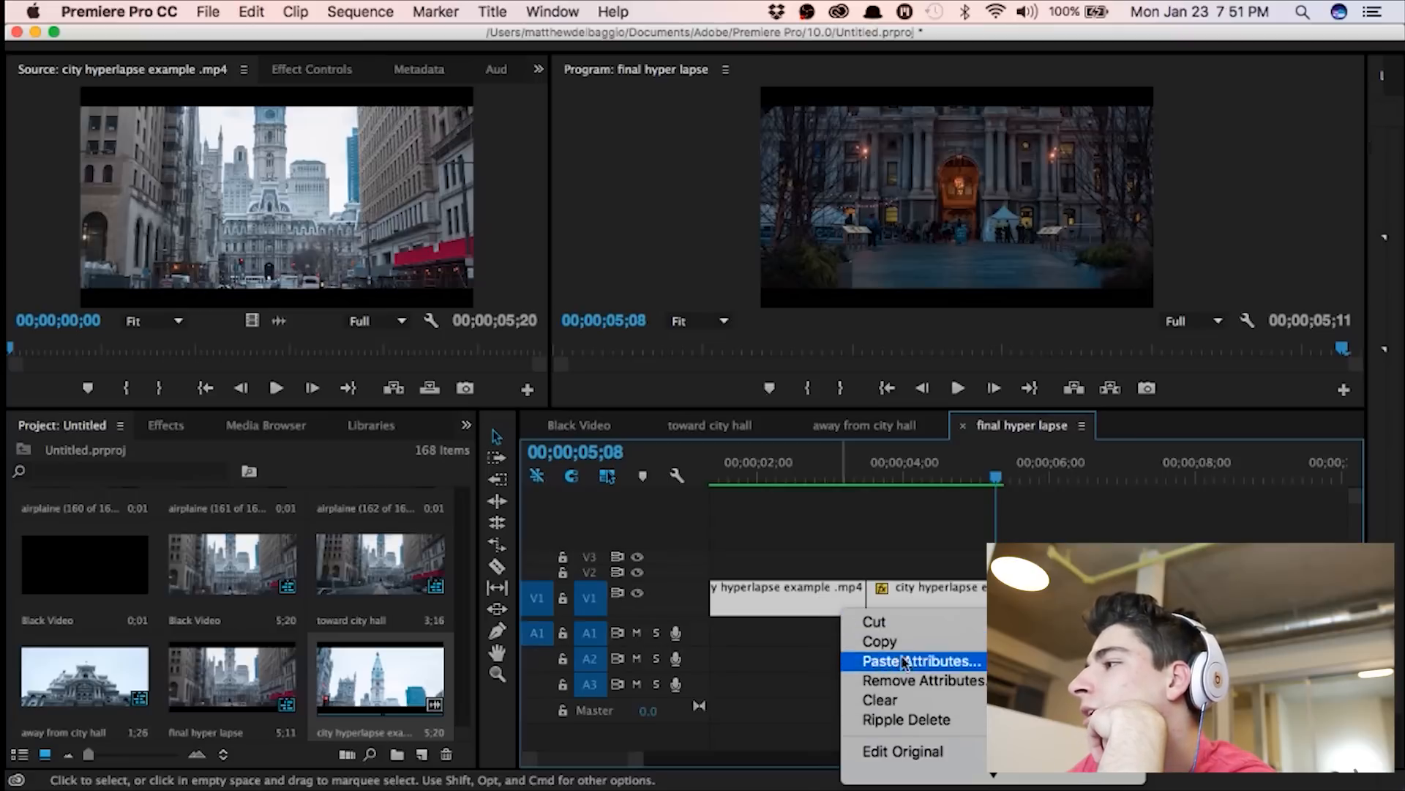
click(947, 617)
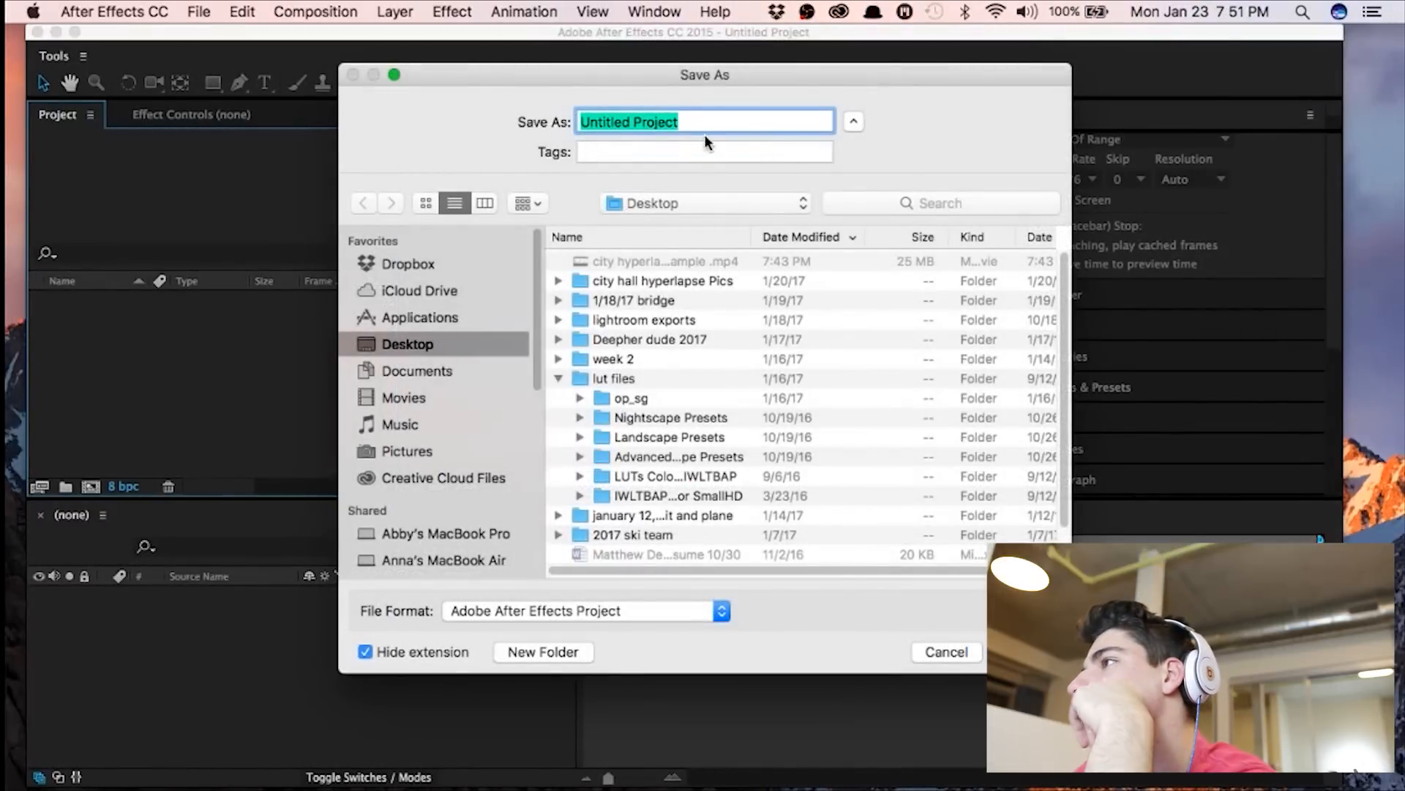
Step: Save the After Effects project as "example hyperlapse" on the Desktop
text(example hyperlapse)
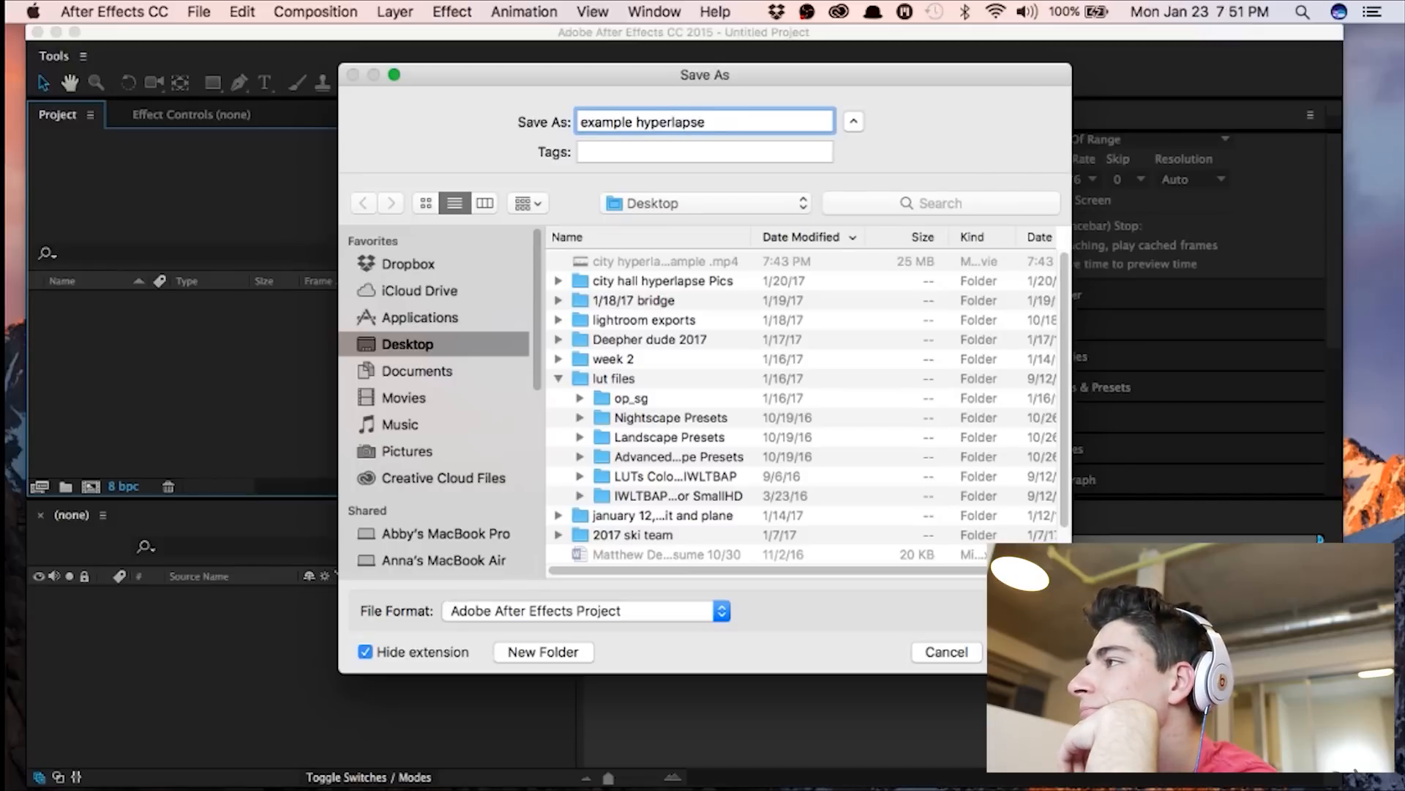
click(719, 203)
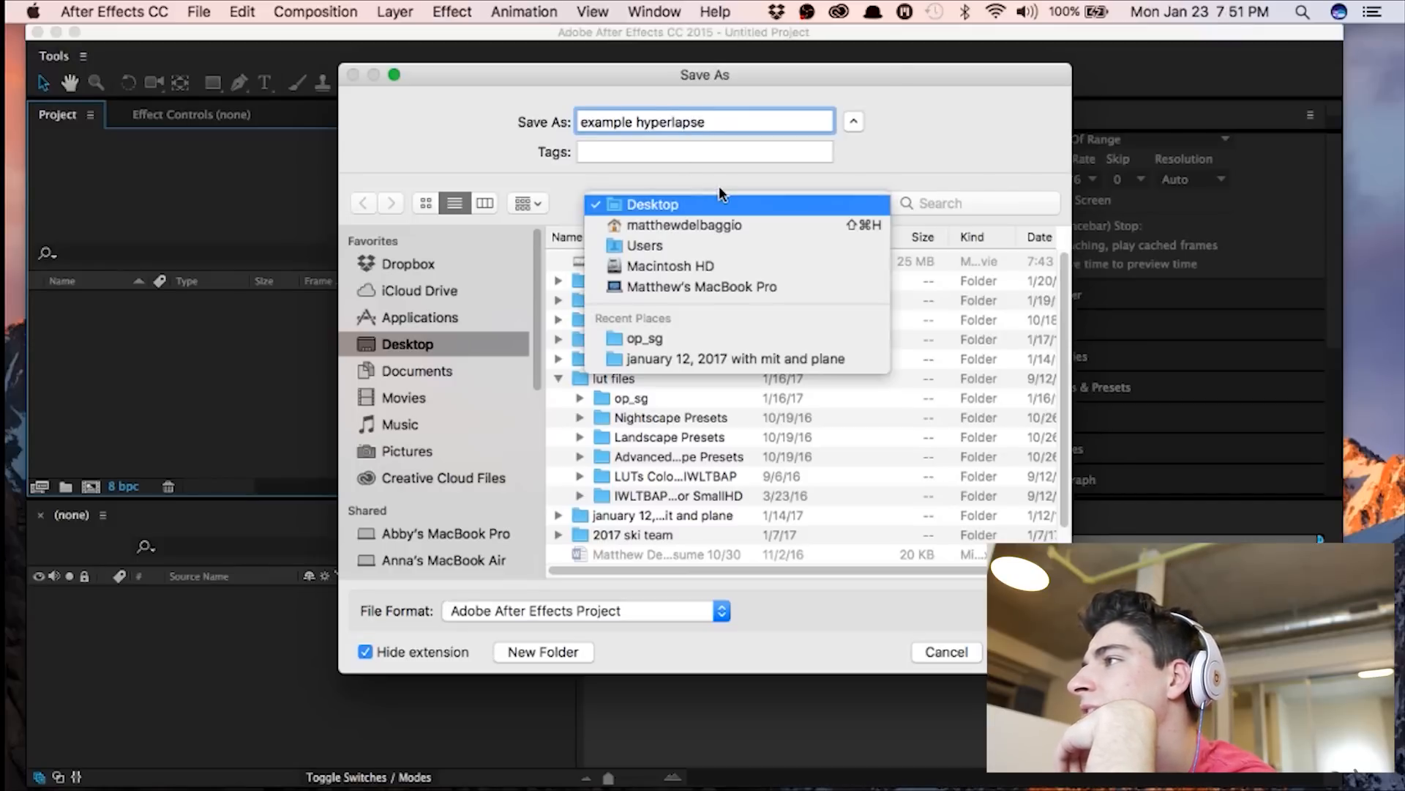
click(782, 167)
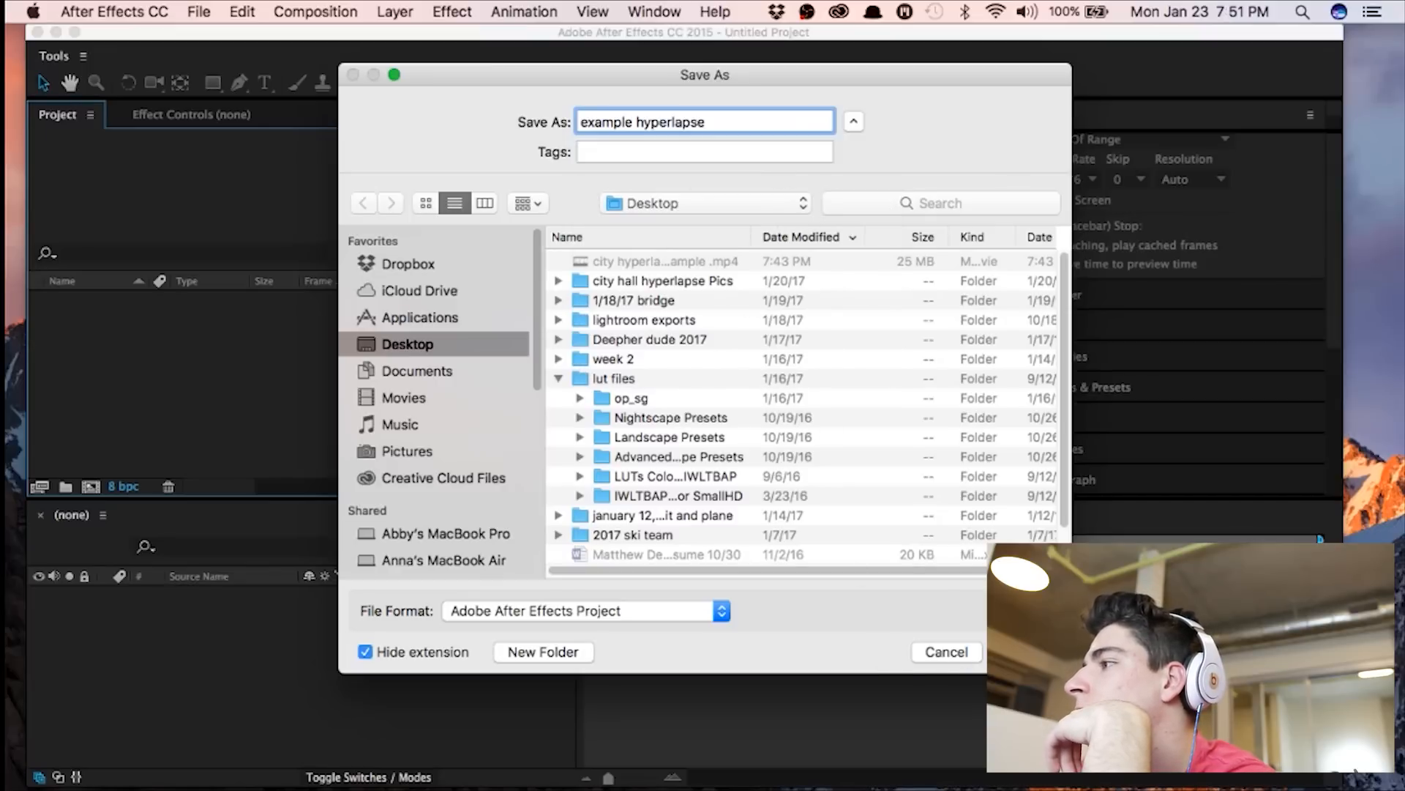
key(Return)
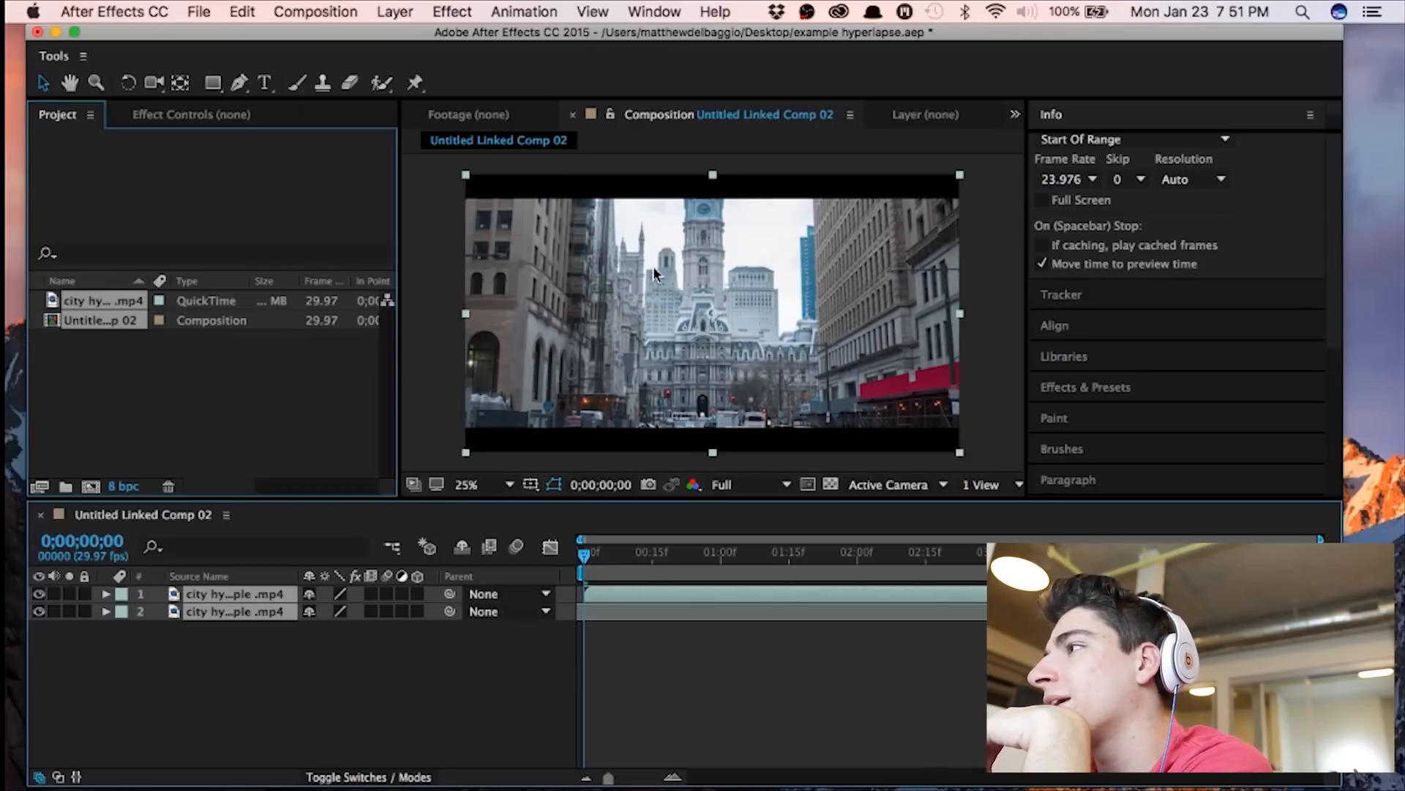
Step: Check the linked composition in the Premiere Pro timeline, return to After Effects, and preview it there
key(ctrl+Left)
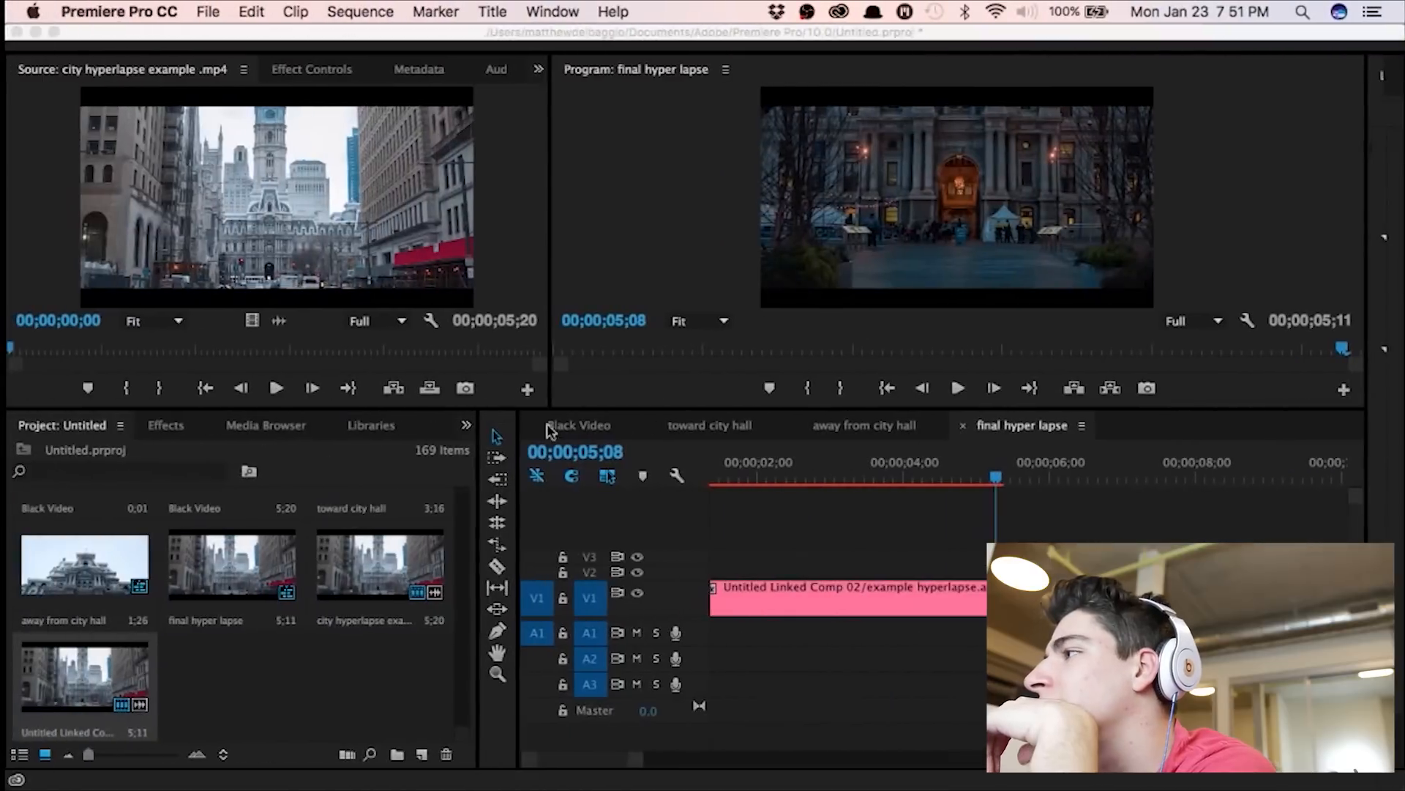
key(ctrl+Right)
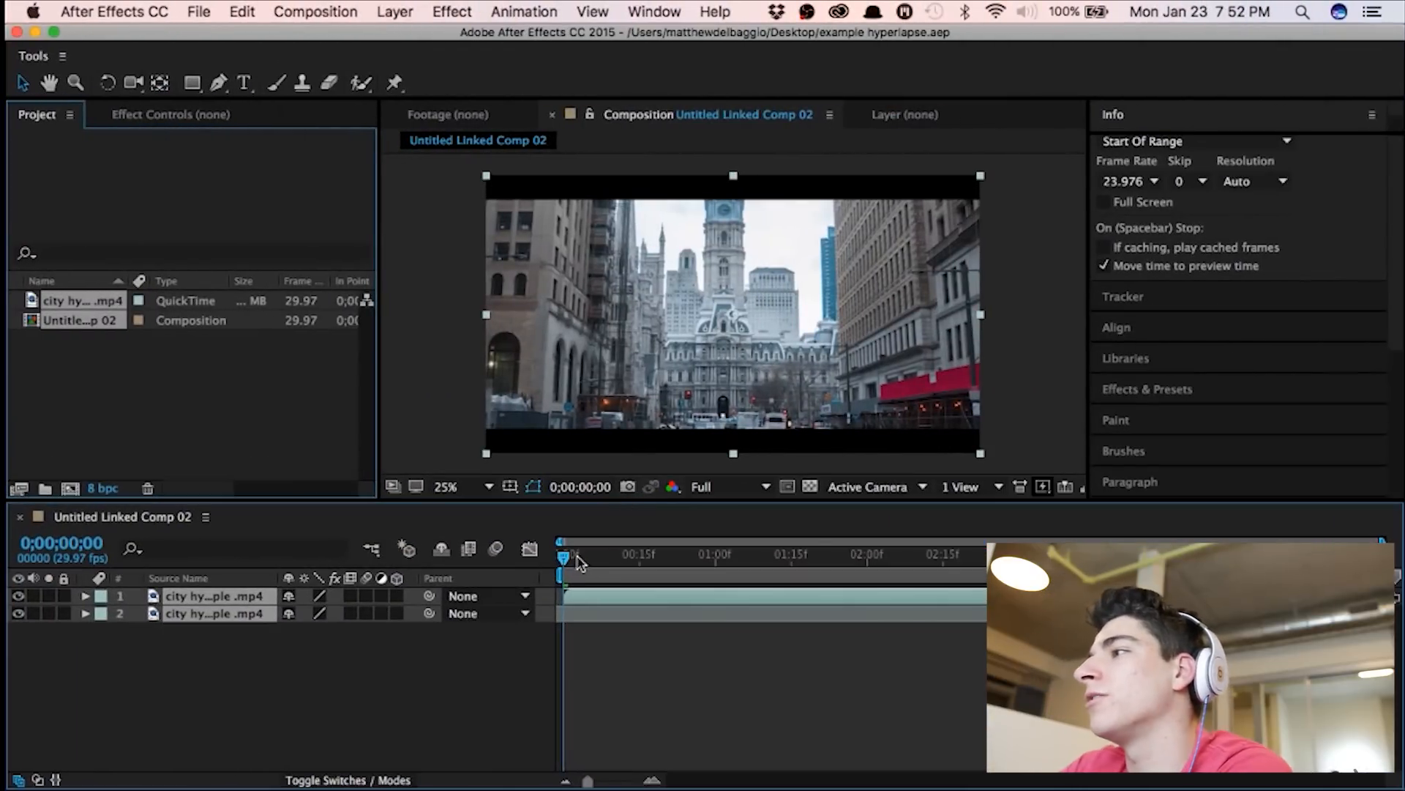
key(space)
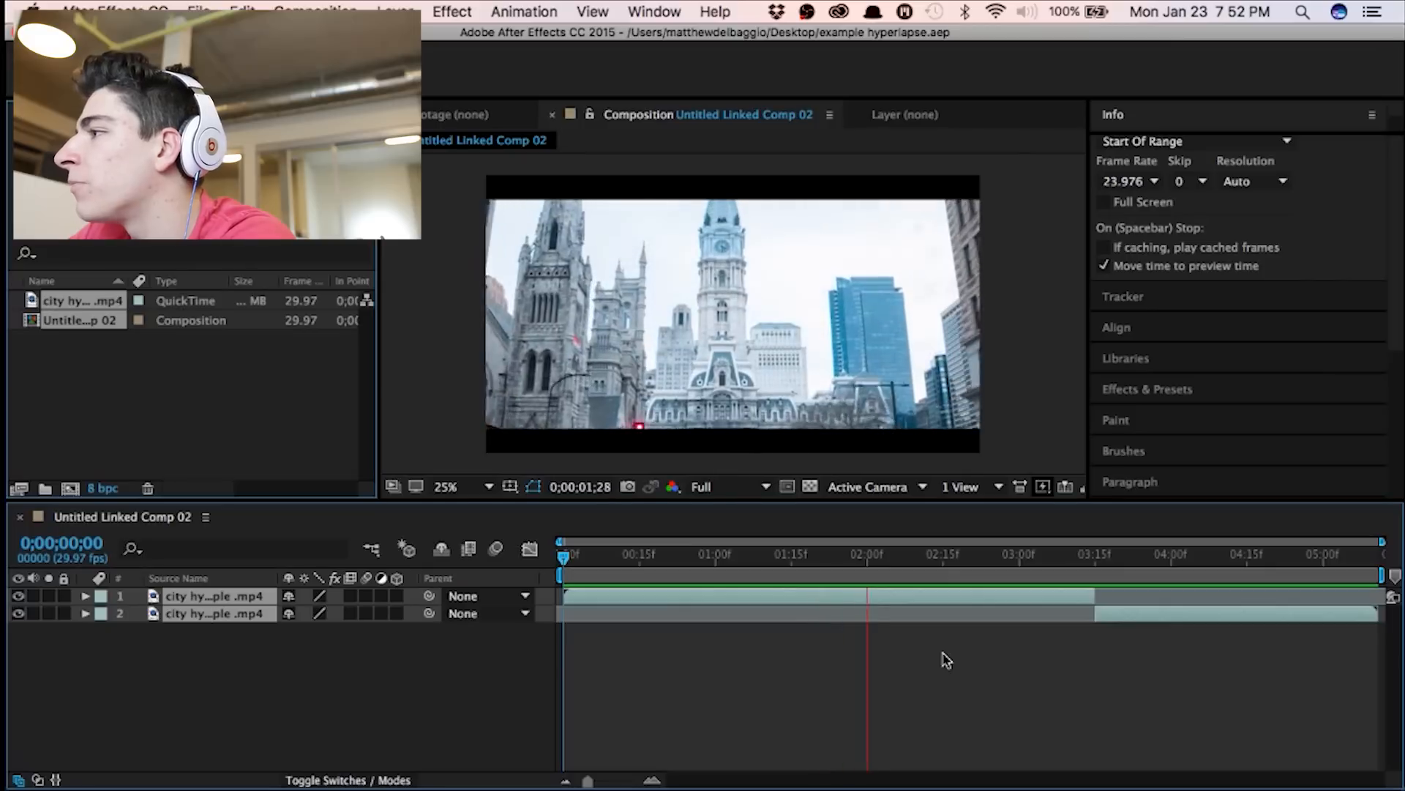
click(569, 557)
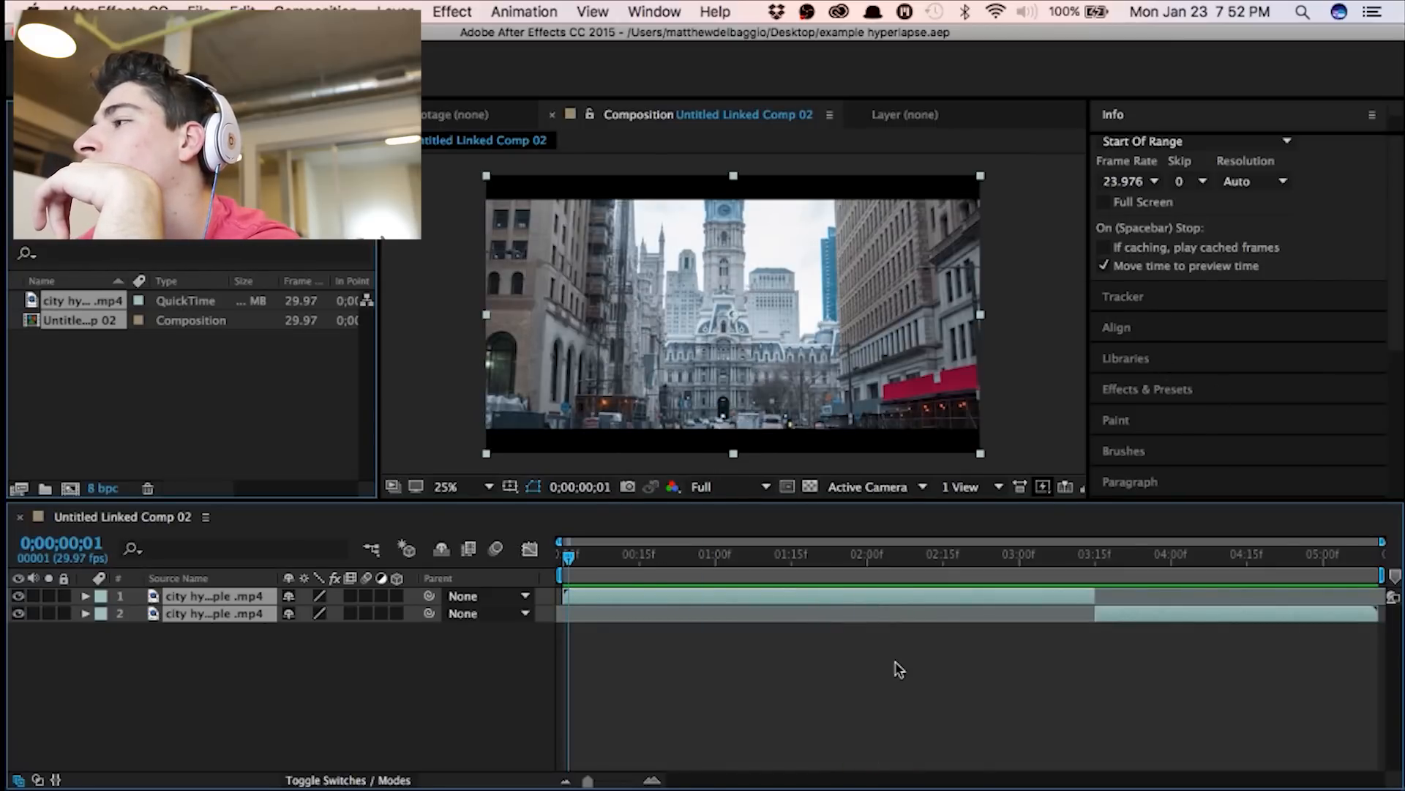
Step: Add a new adjustment layer above the two clips in Untitled Linked Comp 02
click(679, 653)
right_click(687, 650)
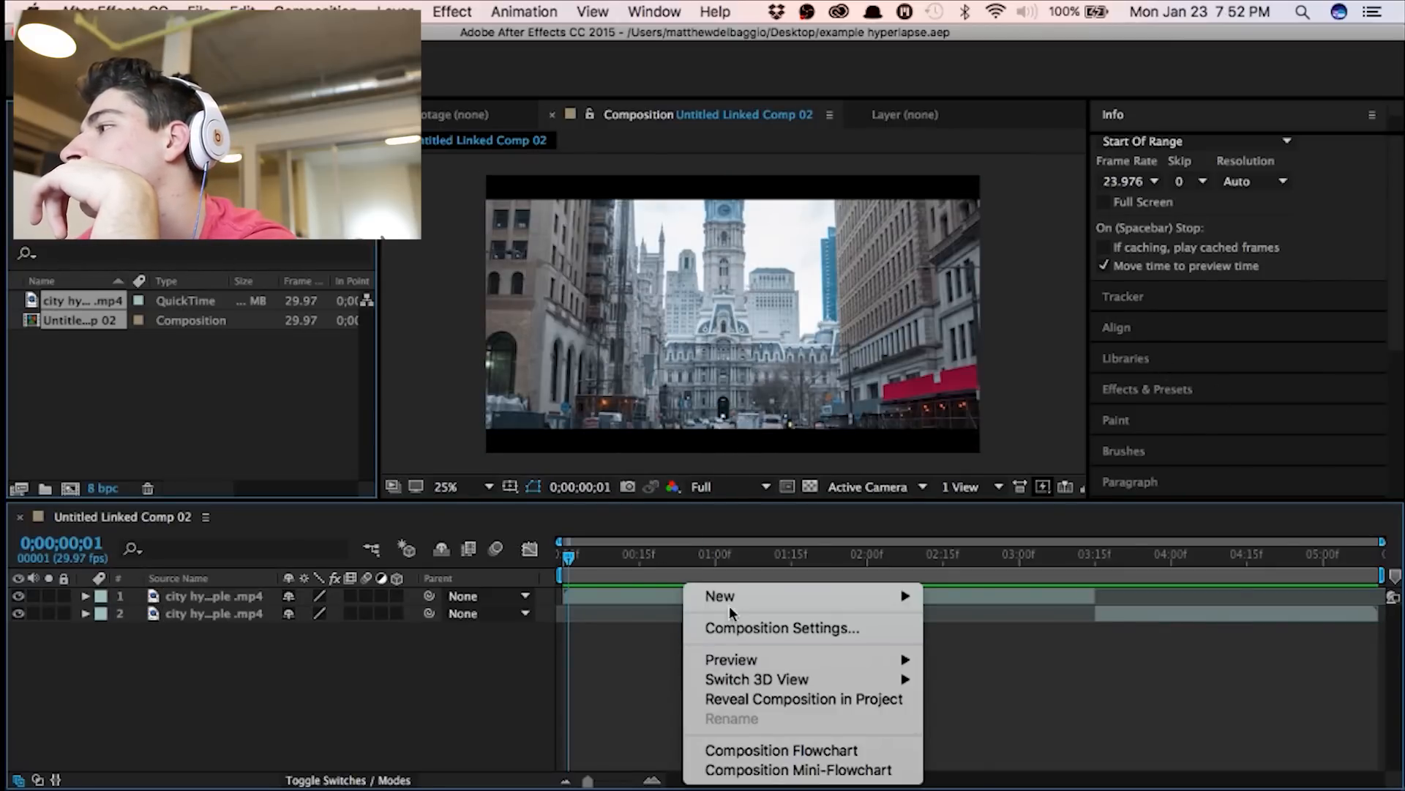
mouse_move(739, 601)
click(981, 733)
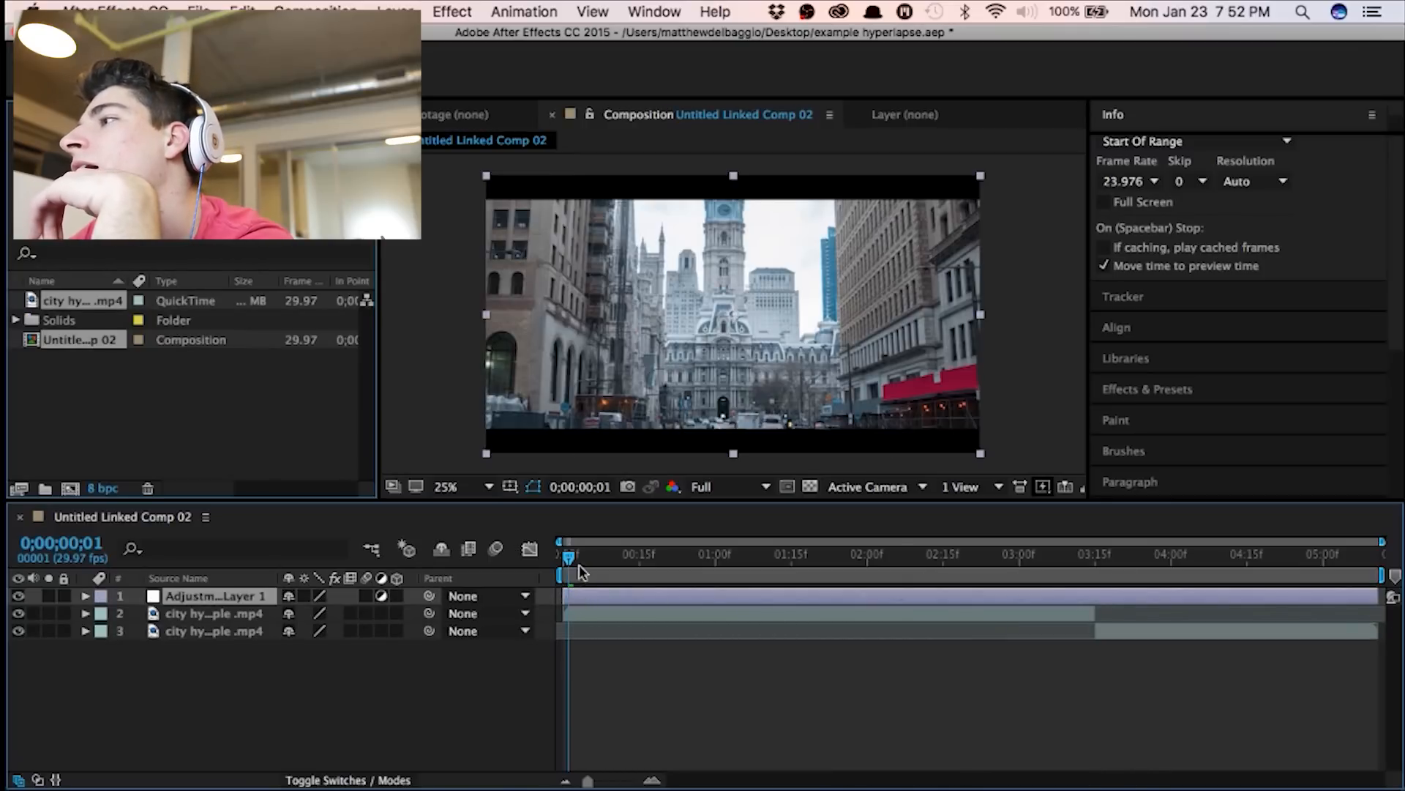
Step: Trim both ends of the adjustment layer so it spans the cut, from just before 03:00 to just after 04:00
drag(569, 561, 766, 561)
drag(568, 594, 1007, 606)
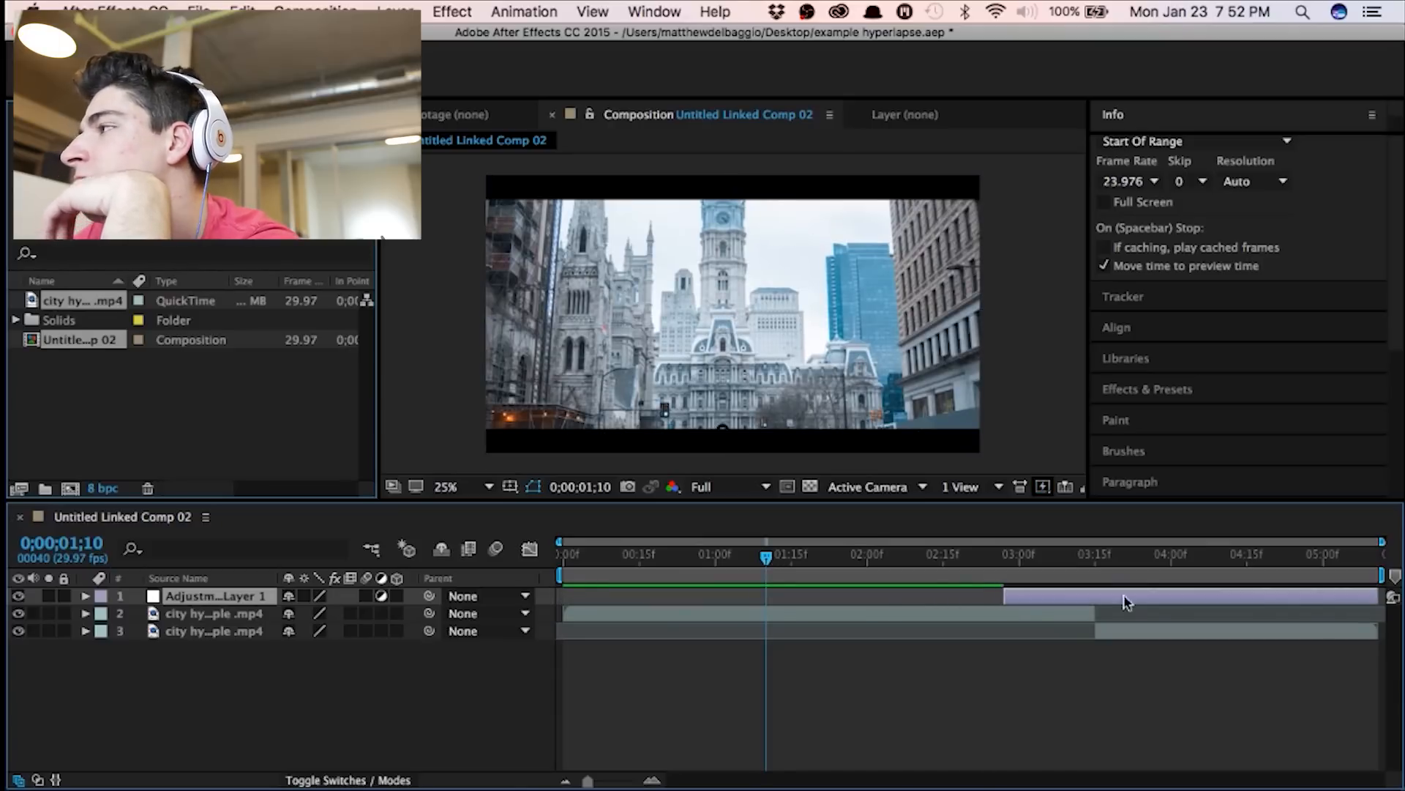
drag(1374, 595, 1190, 596)
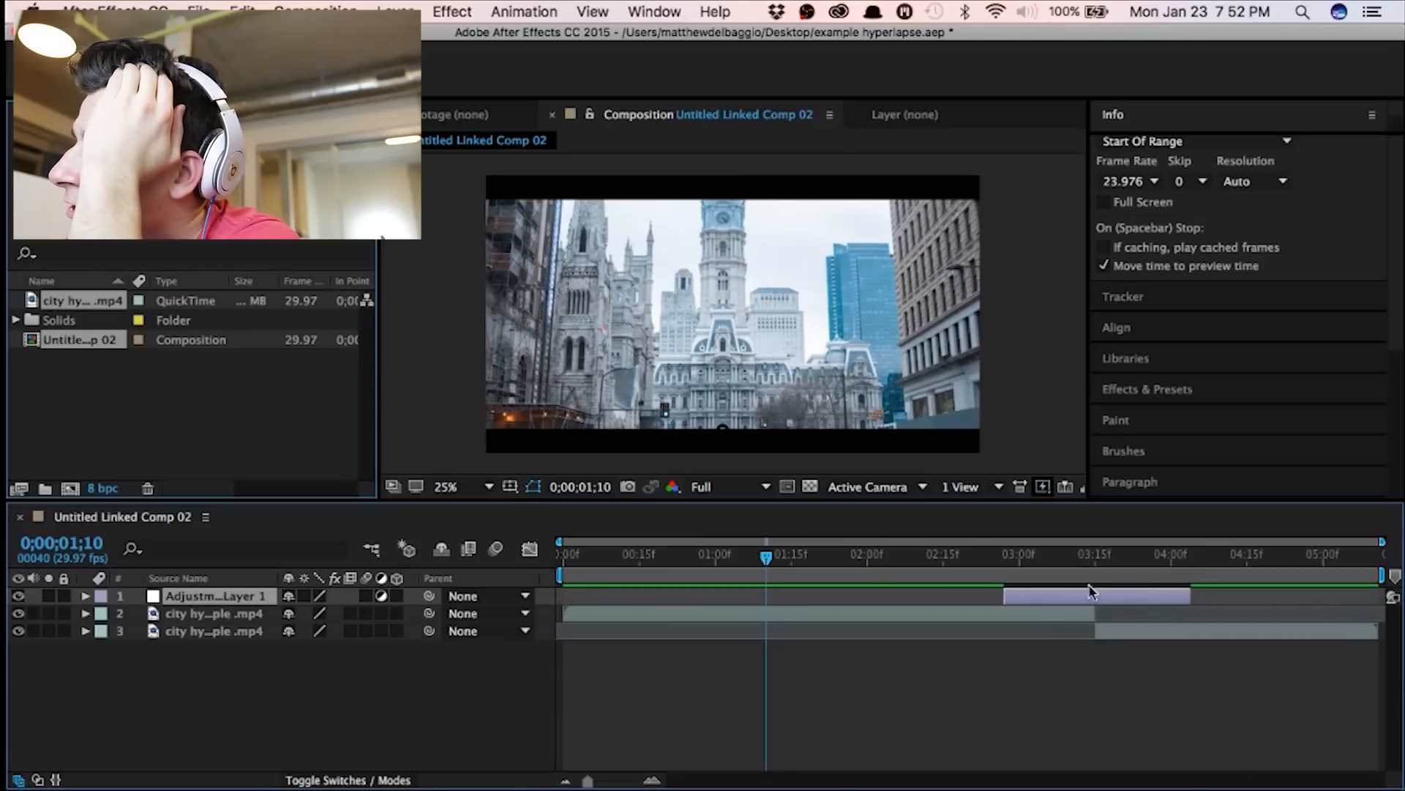
Step: With the playhead at 0;00;00;09, search the effects for "baker" and apply the BakerEasyTransitionCS4 preset to the adjustment layer
click(606, 562)
click(1177, 390)
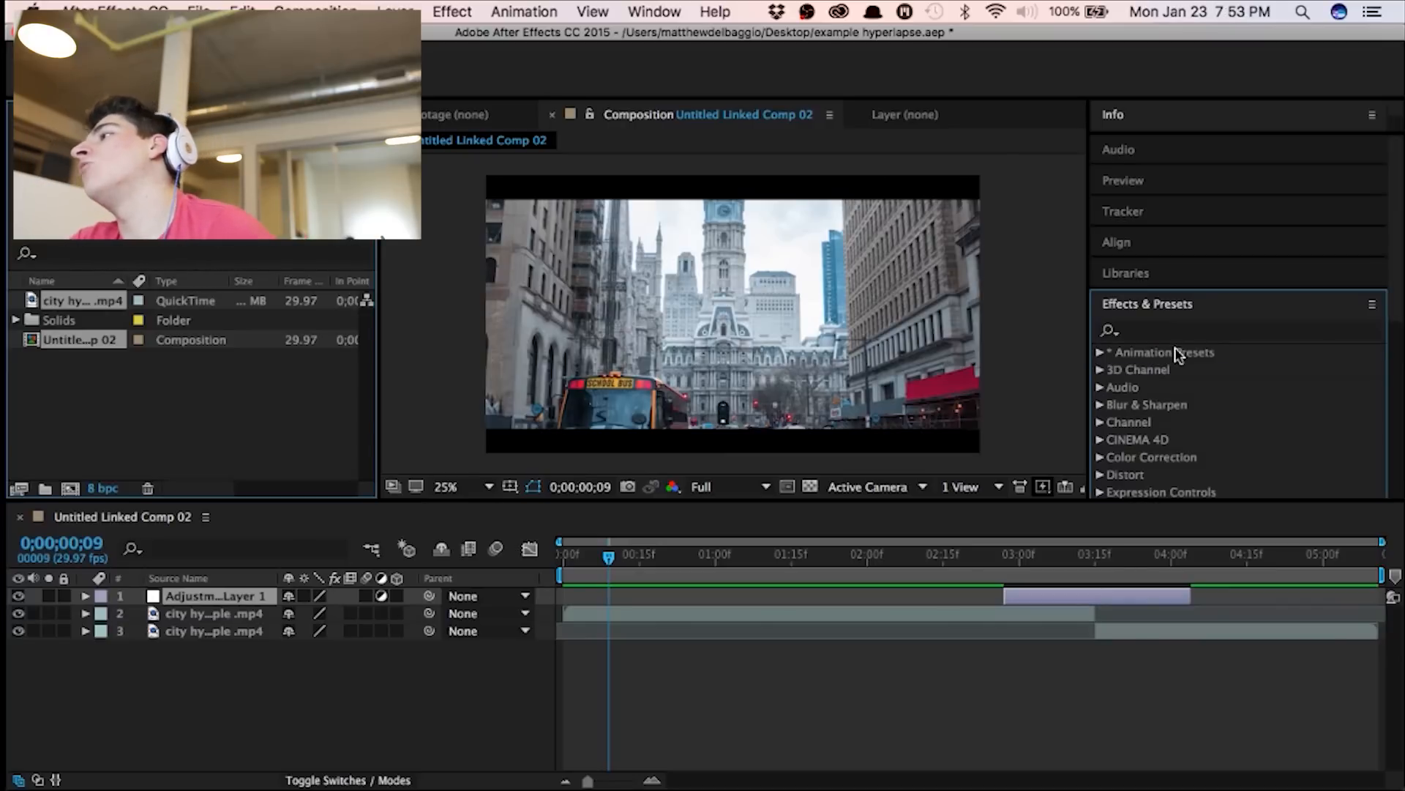
click(1201, 330)
text(baker)
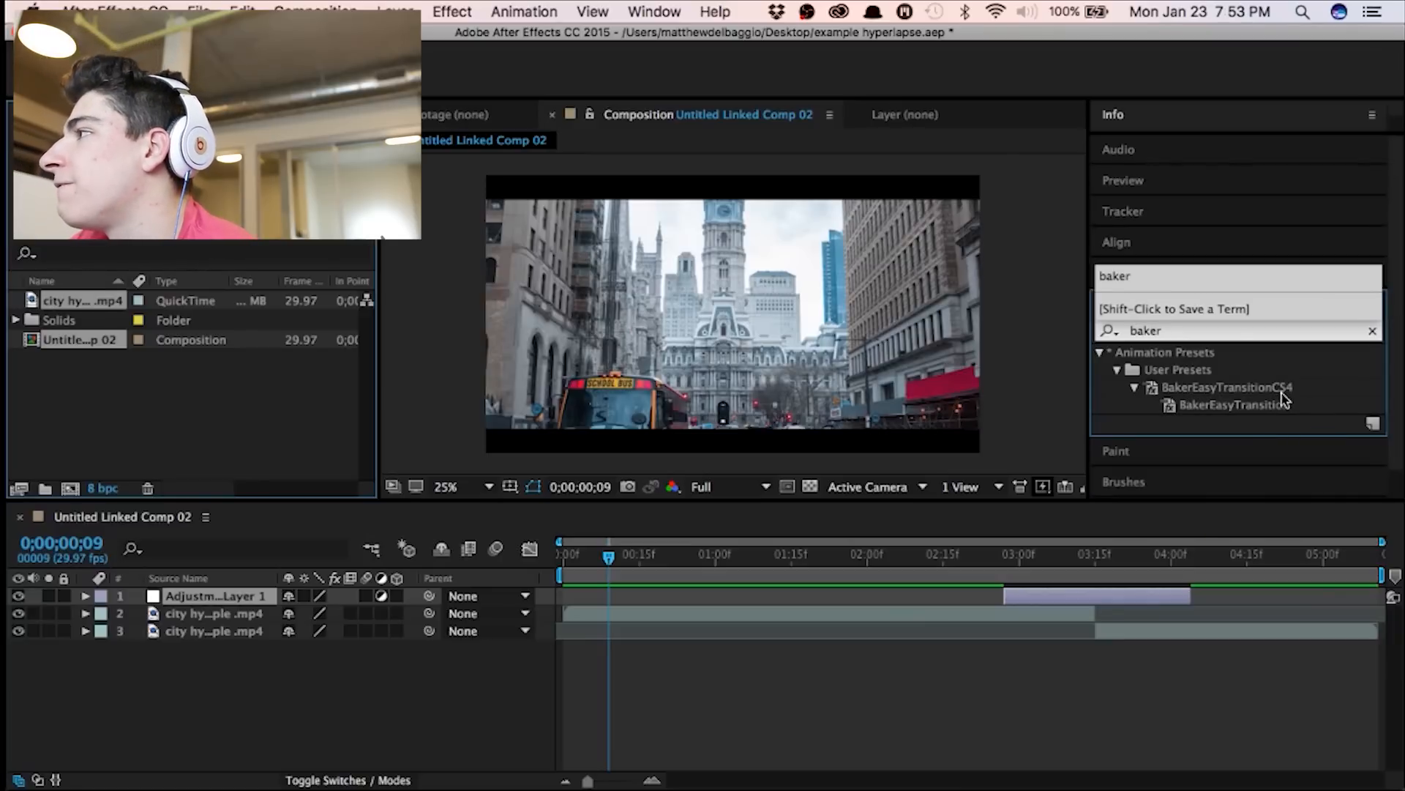
drag(1237, 390, 1099, 519)
drag(1035, 579, 1038, 595)
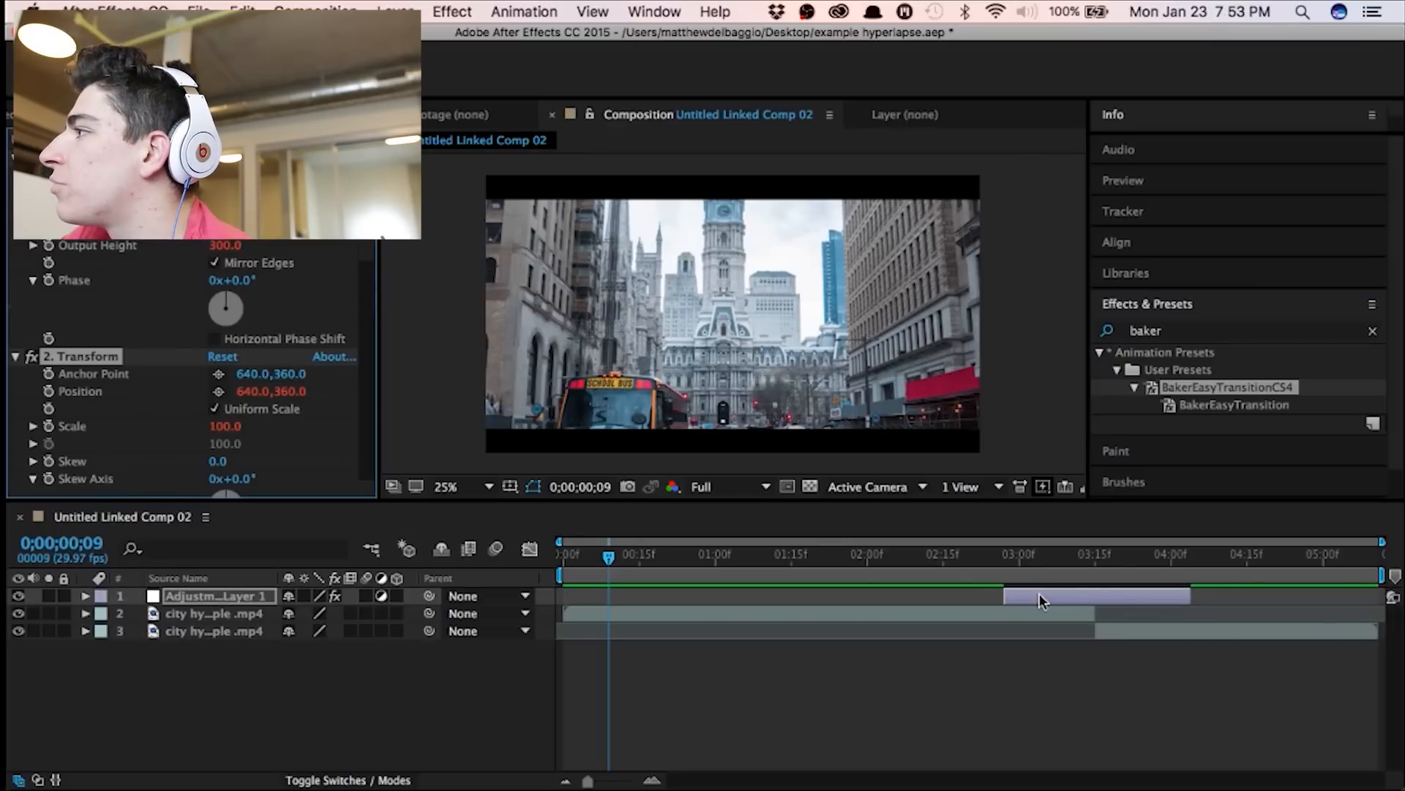
Step: Expand the adjustment layer's effects down to the Curve Editor and select its three Slider keyframes
click(84, 597)
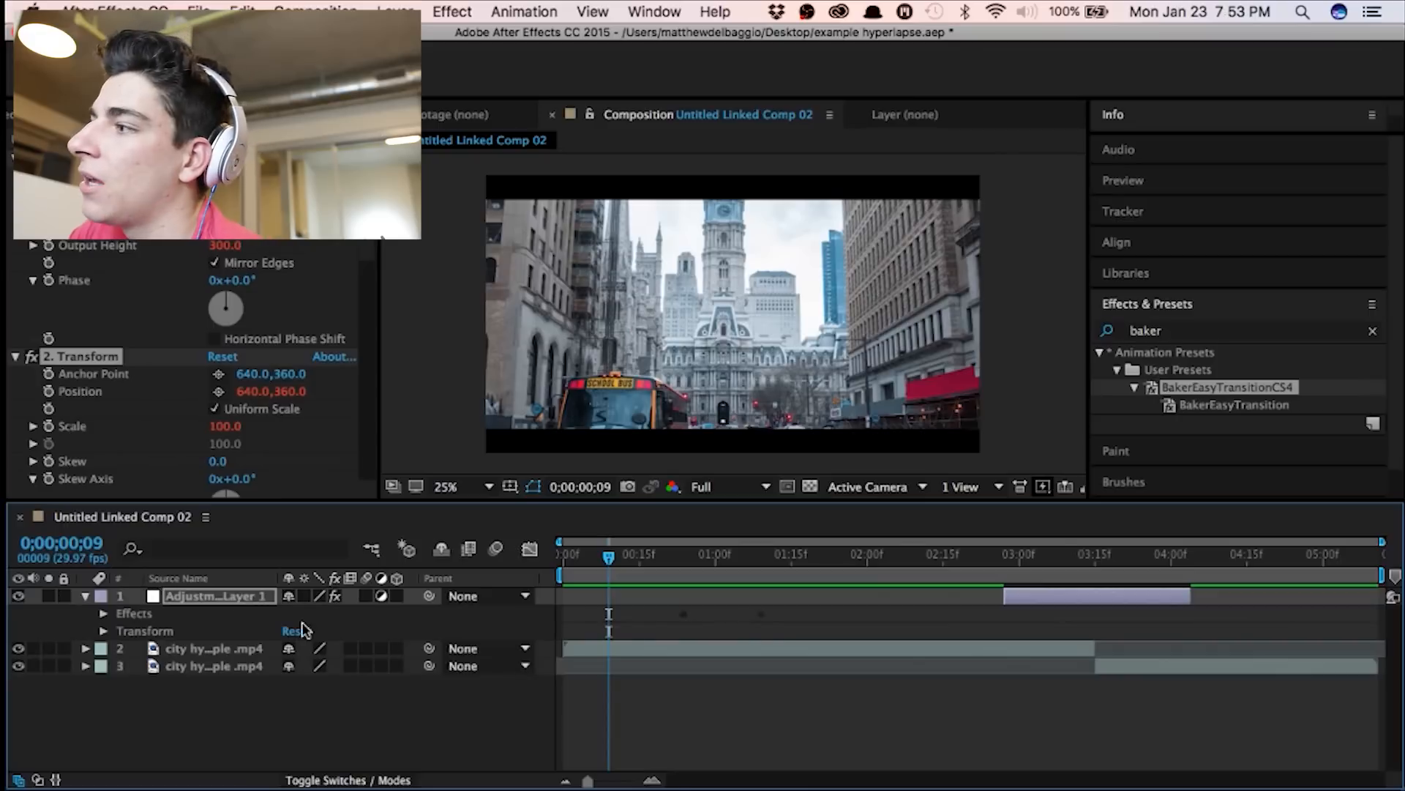
click(103, 613)
scroll(55, 636, down, 3)
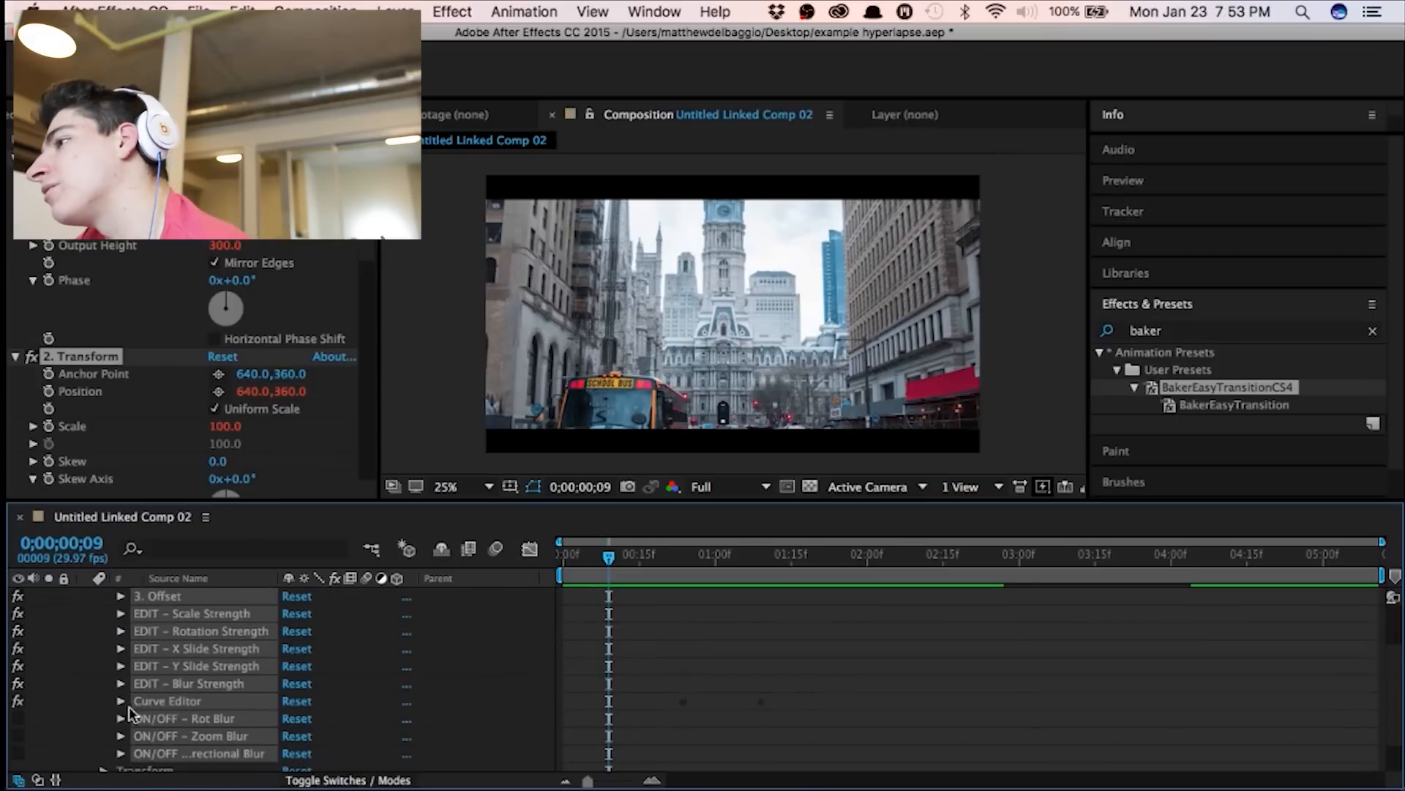
click(120, 702)
scroll(82, 675, down, 15)
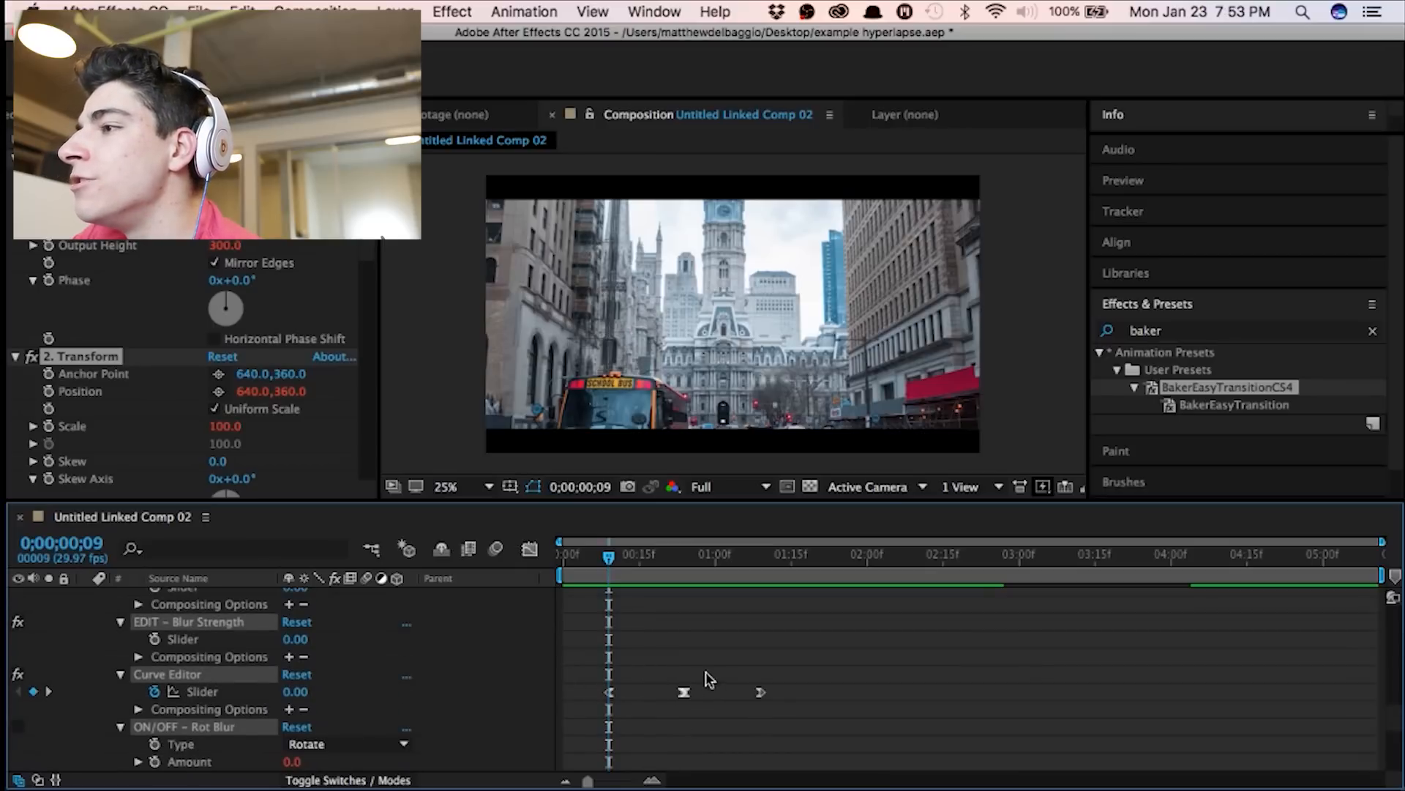
drag(596, 654, 784, 715)
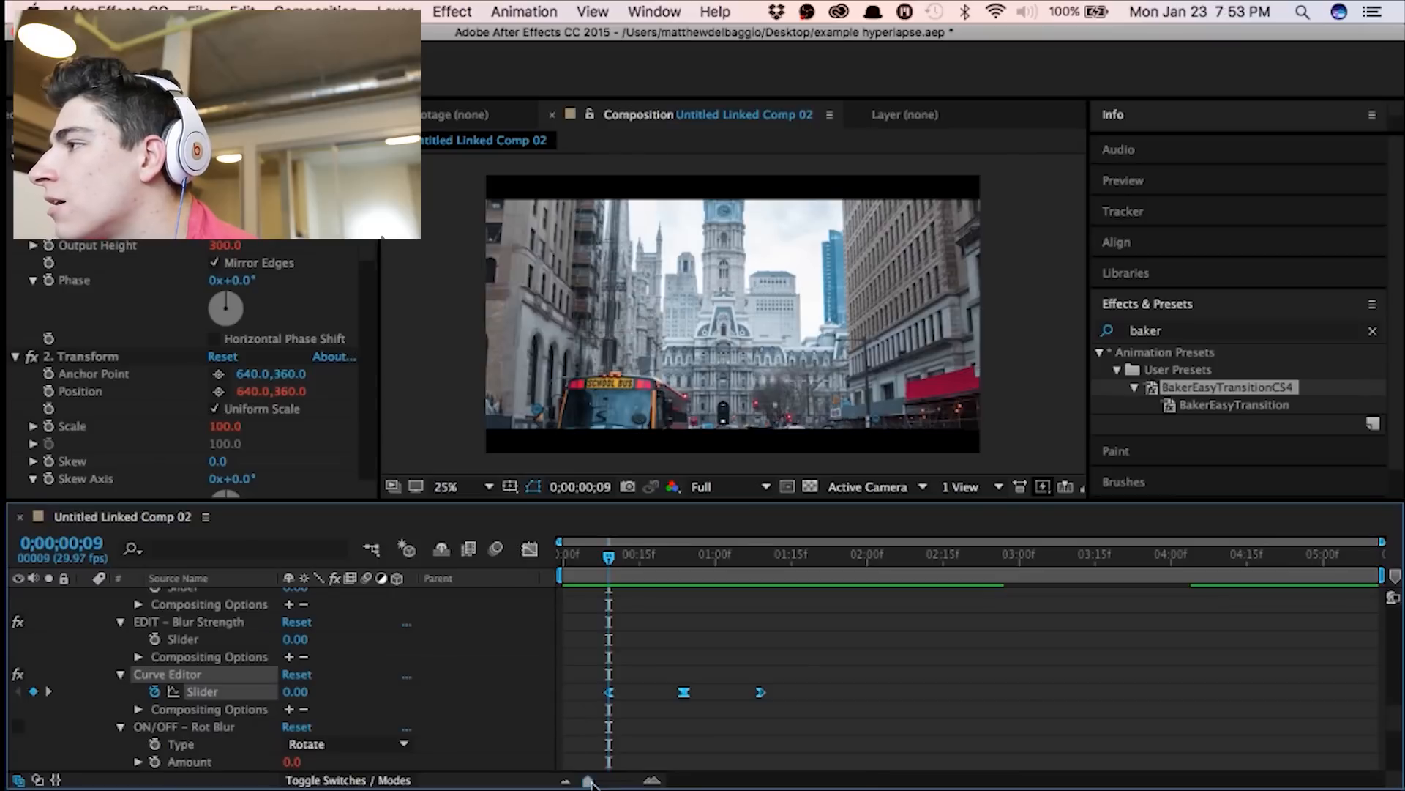
Step: Place the playhead on the cut between the two clips at 0;00;03;15, checking it by stepping one frame back and forward
scroll(716, 643, down, 6)
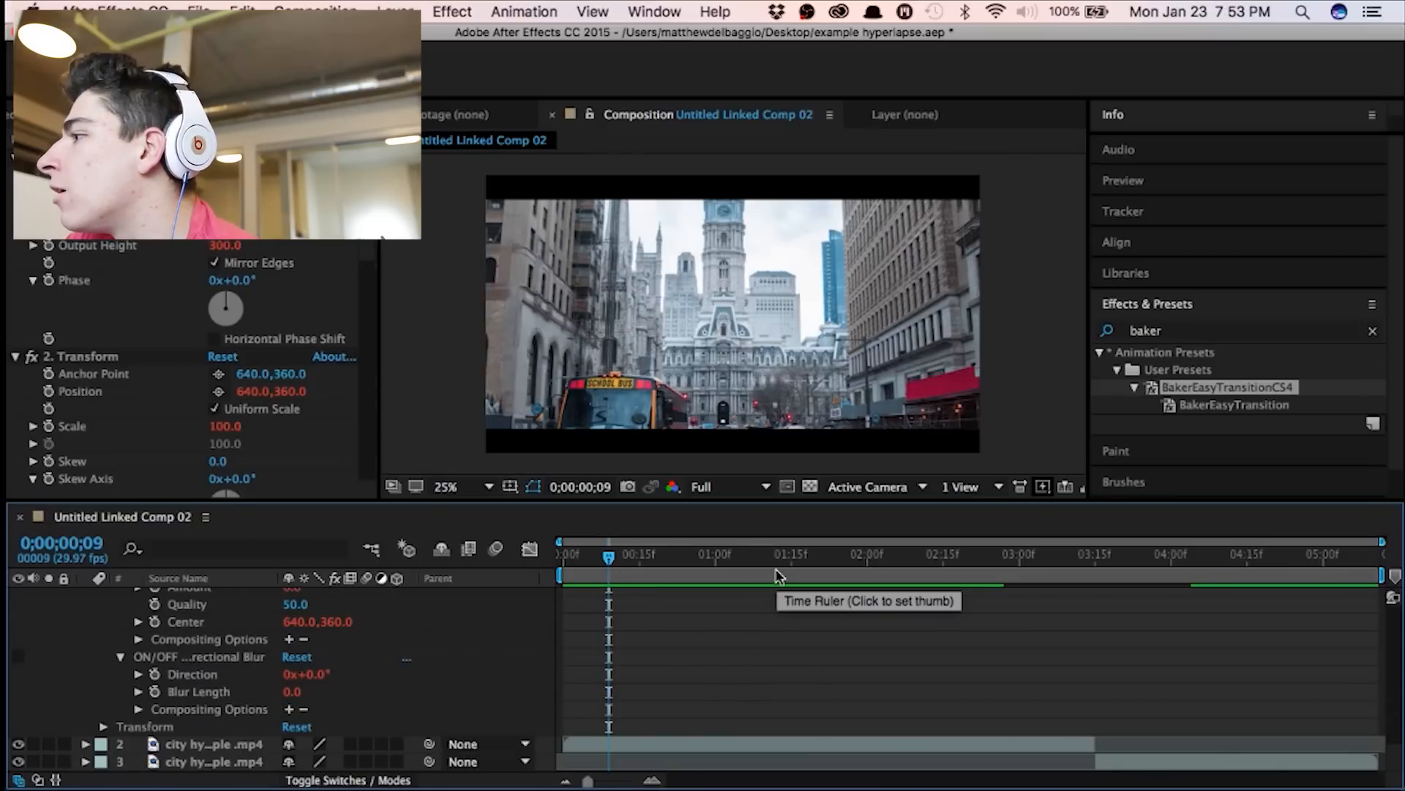
drag(604, 562, 1089, 592)
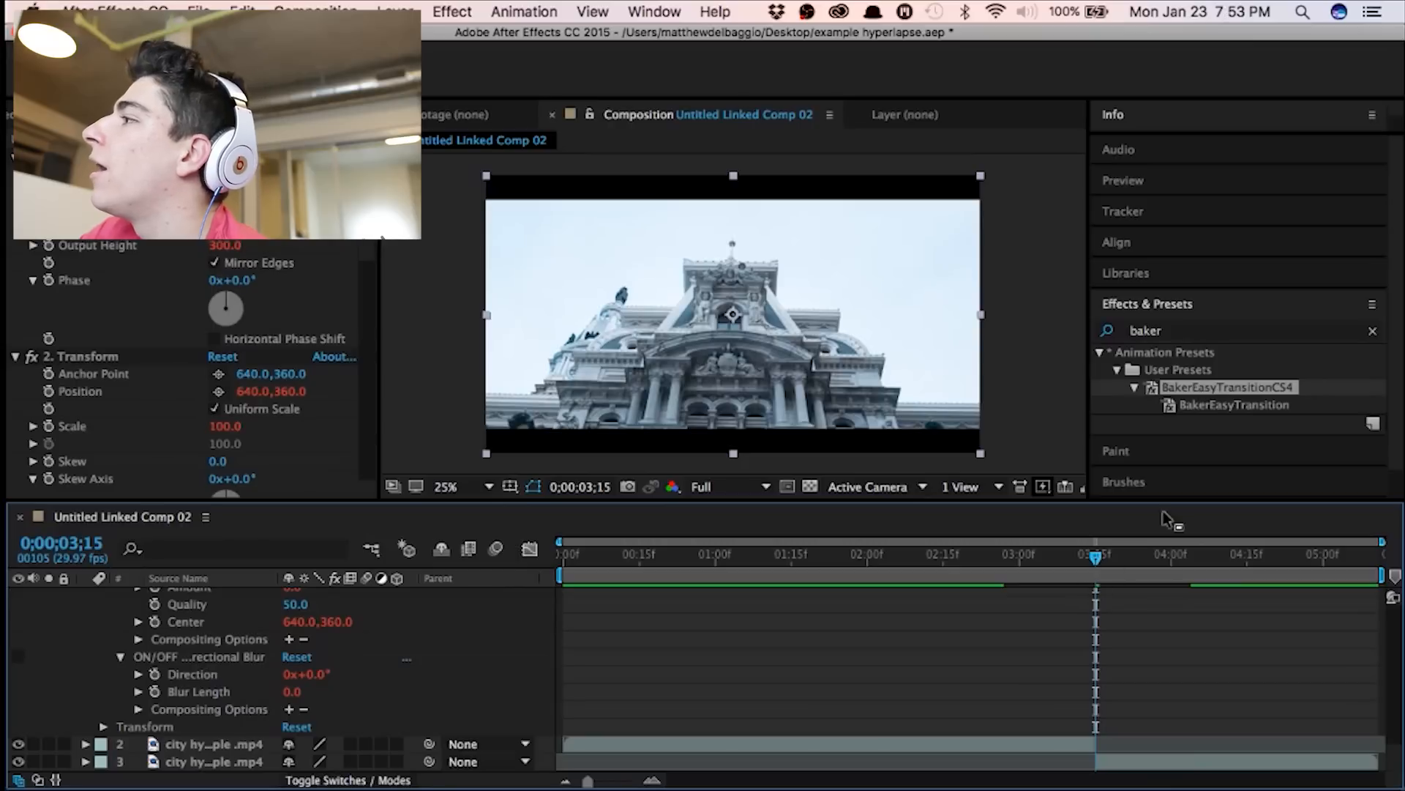
click(1154, 179)
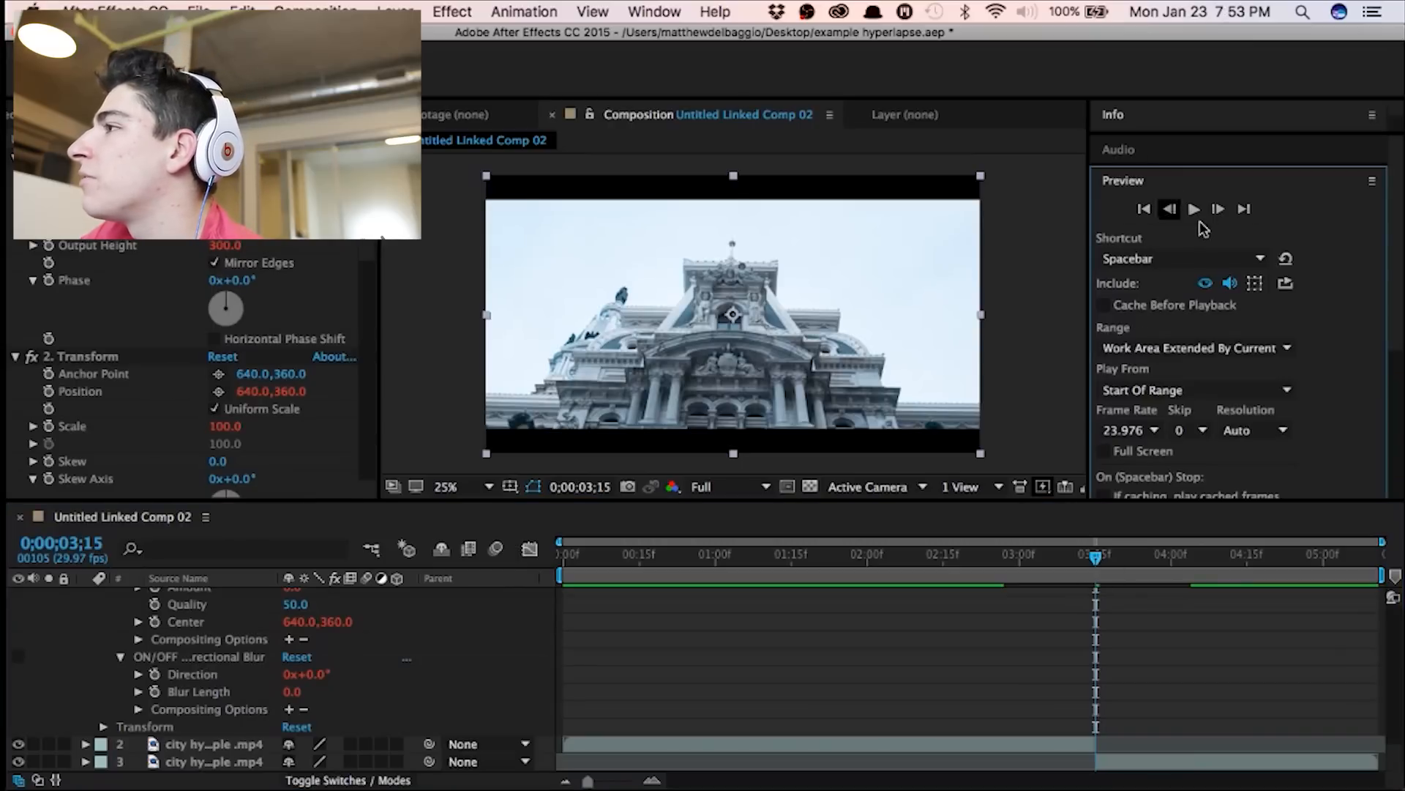
click(1170, 210)
click(1218, 213)
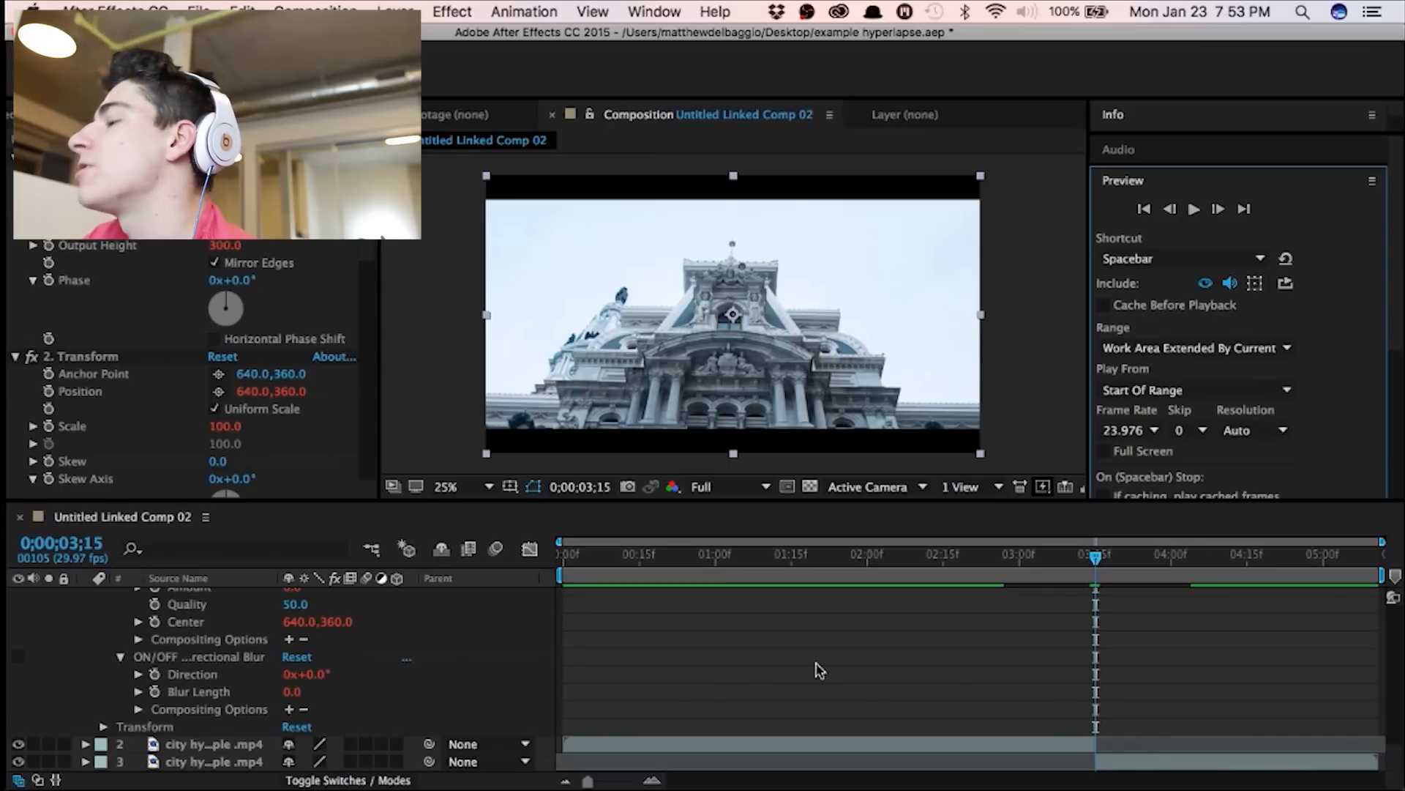
Step: Move the three Curve Editor Slider keyframes together so the middle ones sit on the cut at 0;00;03;15
scroll(816, 666, up, 6)
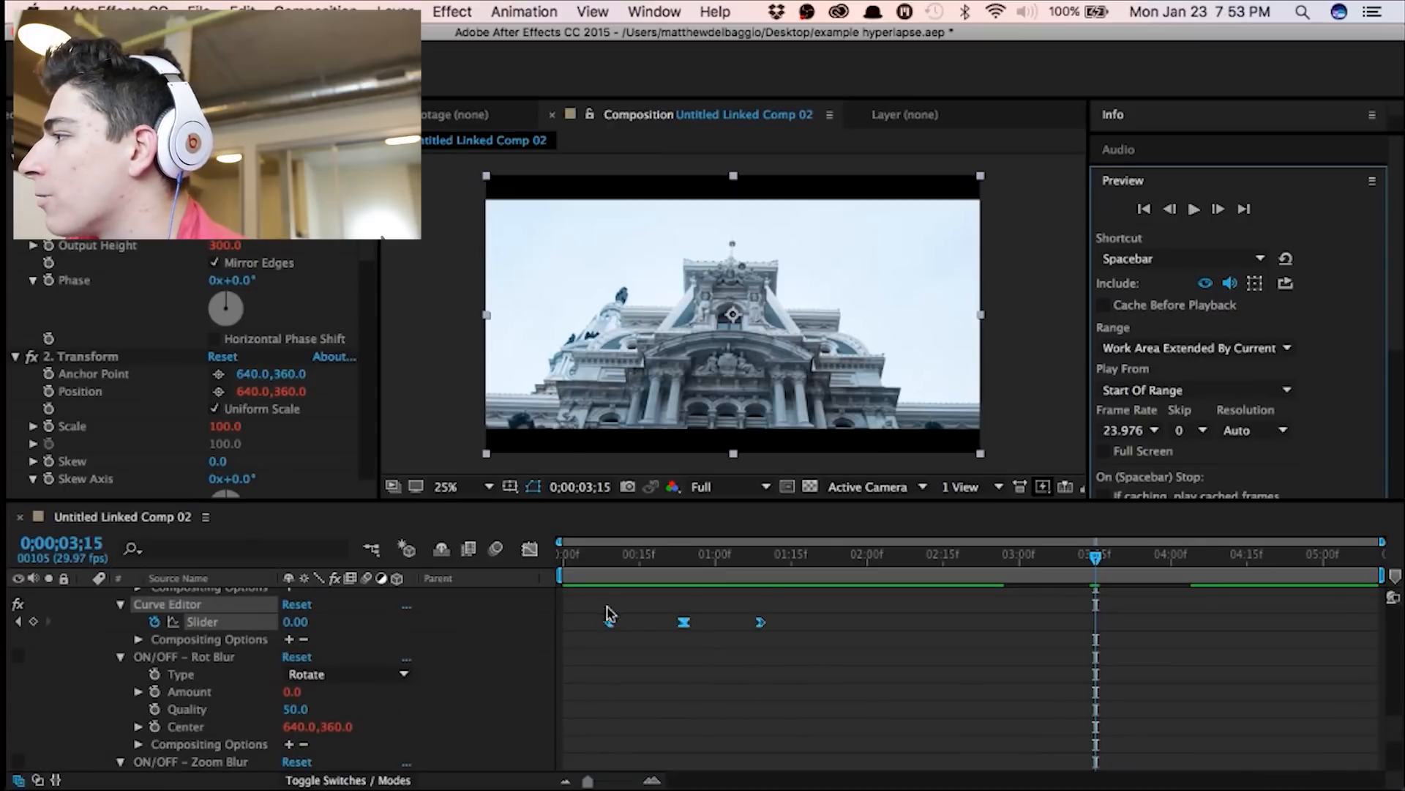
drag(595, 606, 800, 649)
drag(688, 631, 1093, 652)
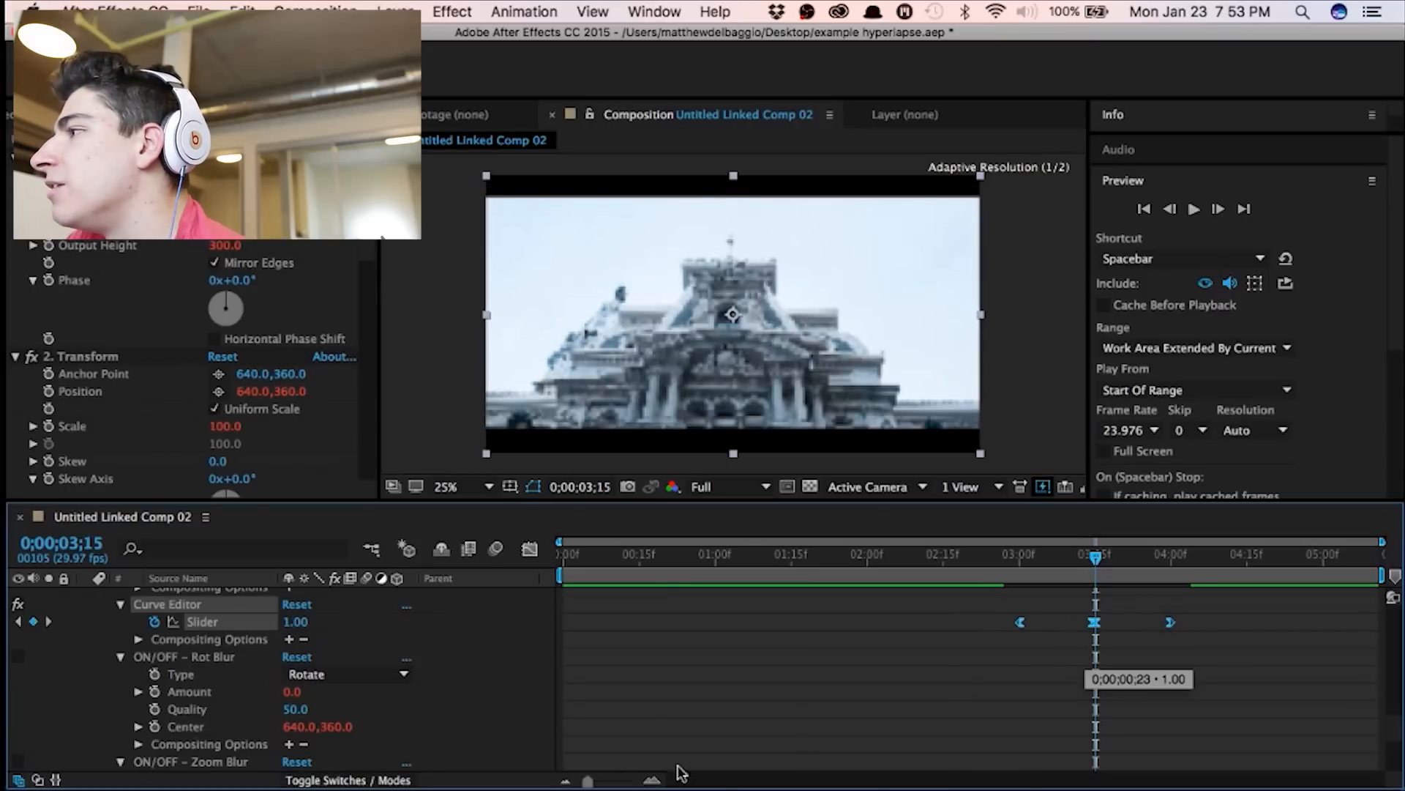
click(627, 782)
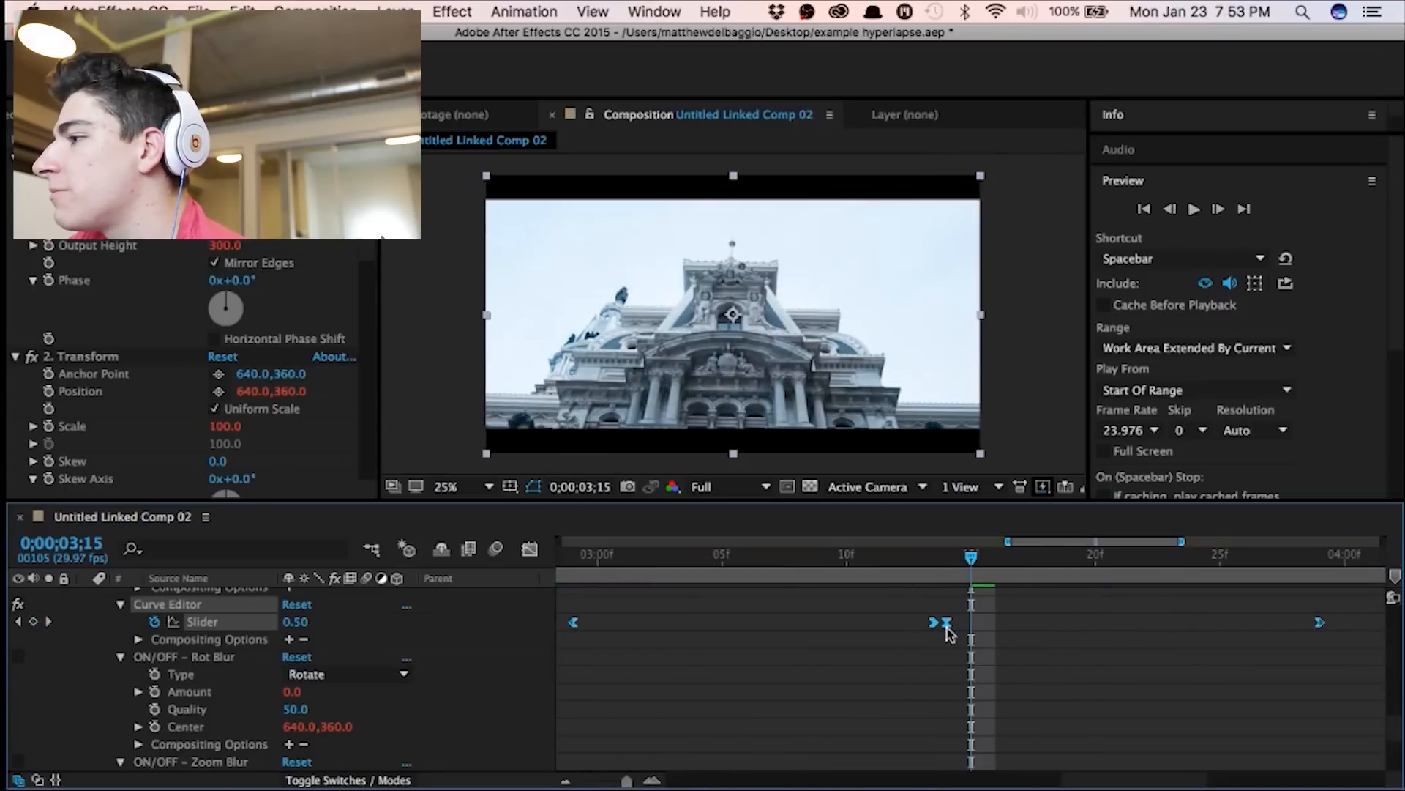
drag(958, 624, 983, 623)
drag(627, 781, 610, 782)
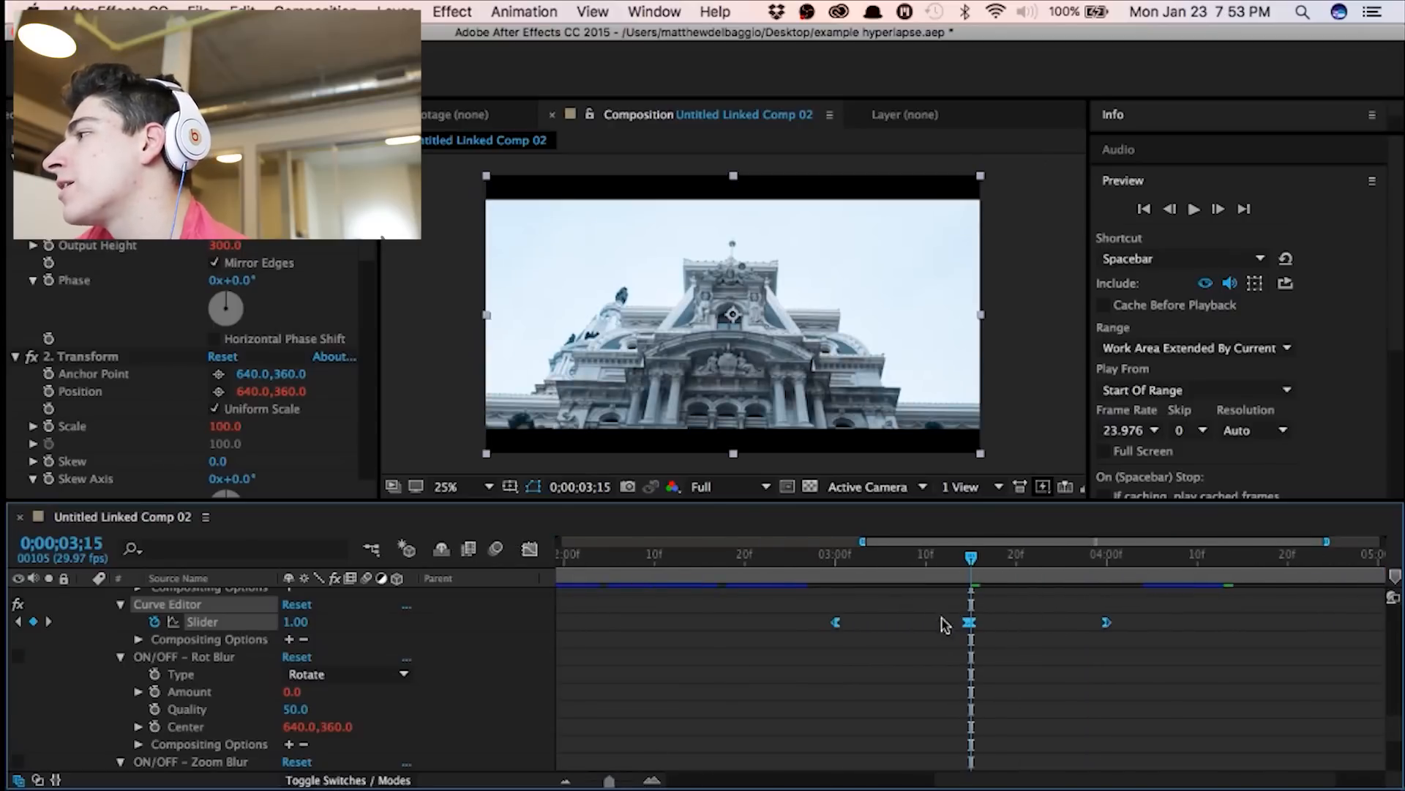
drag(610, 782, 541, 784)
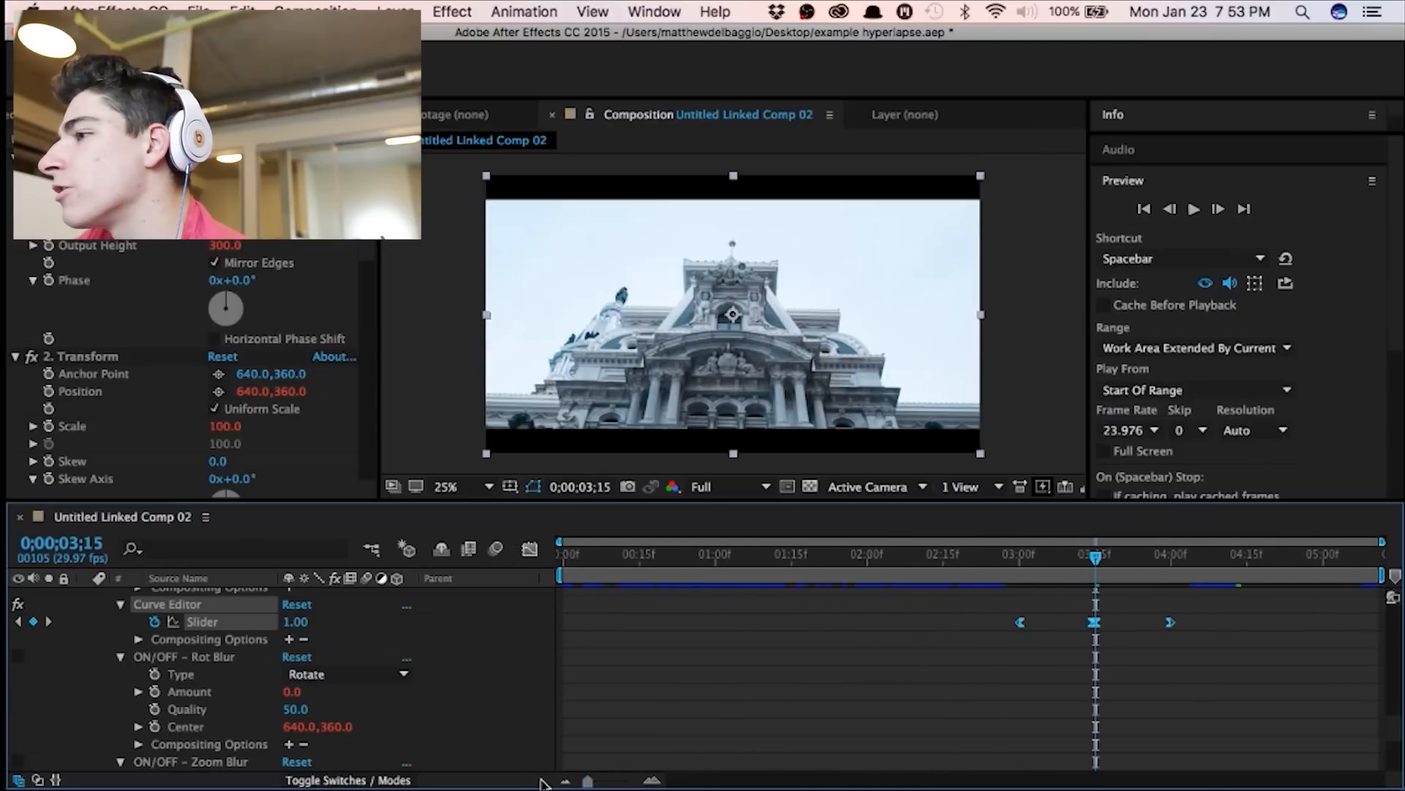
Step: Collapse the adjustment layer's properties and preview the composition through the transition
scroll(69, 662, up, 15)
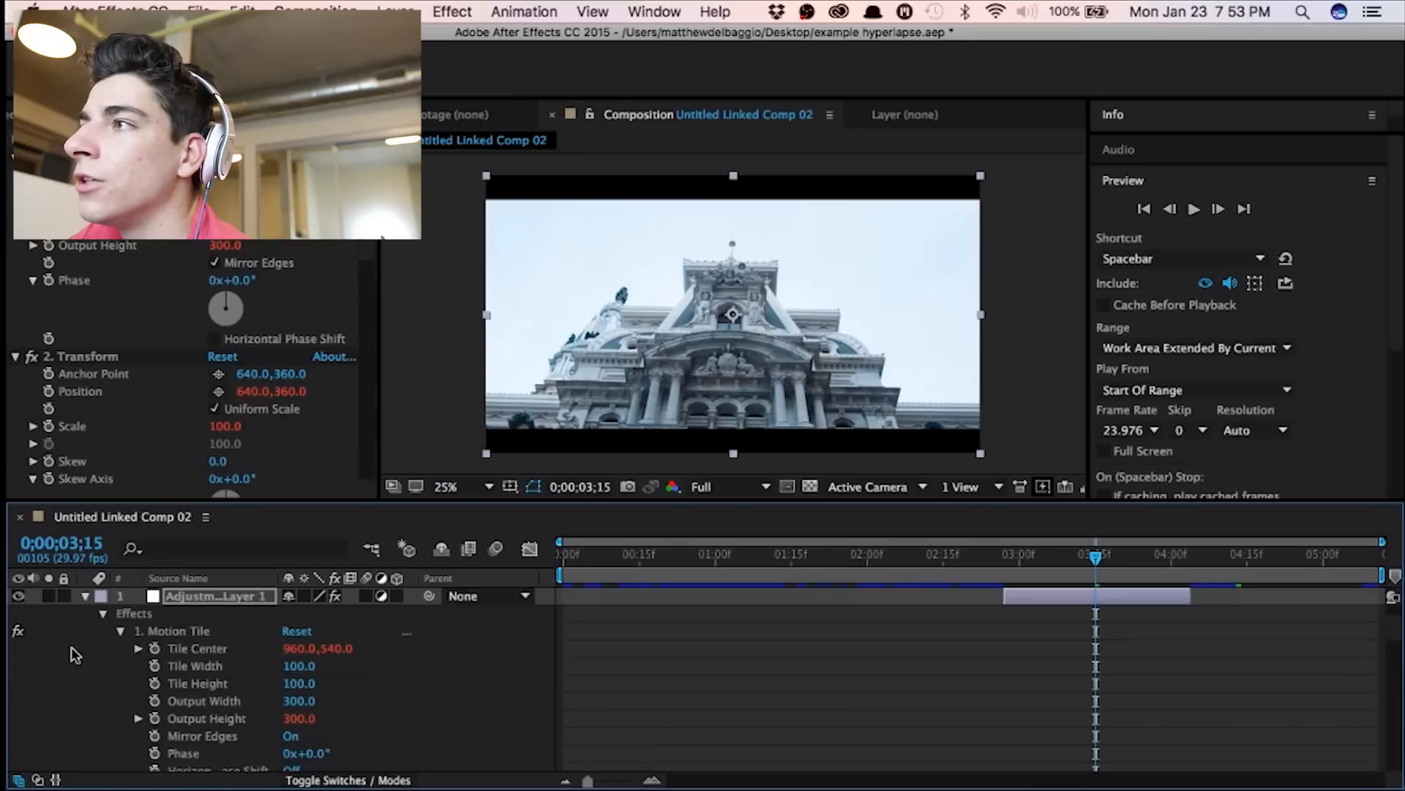
click(85, 595)
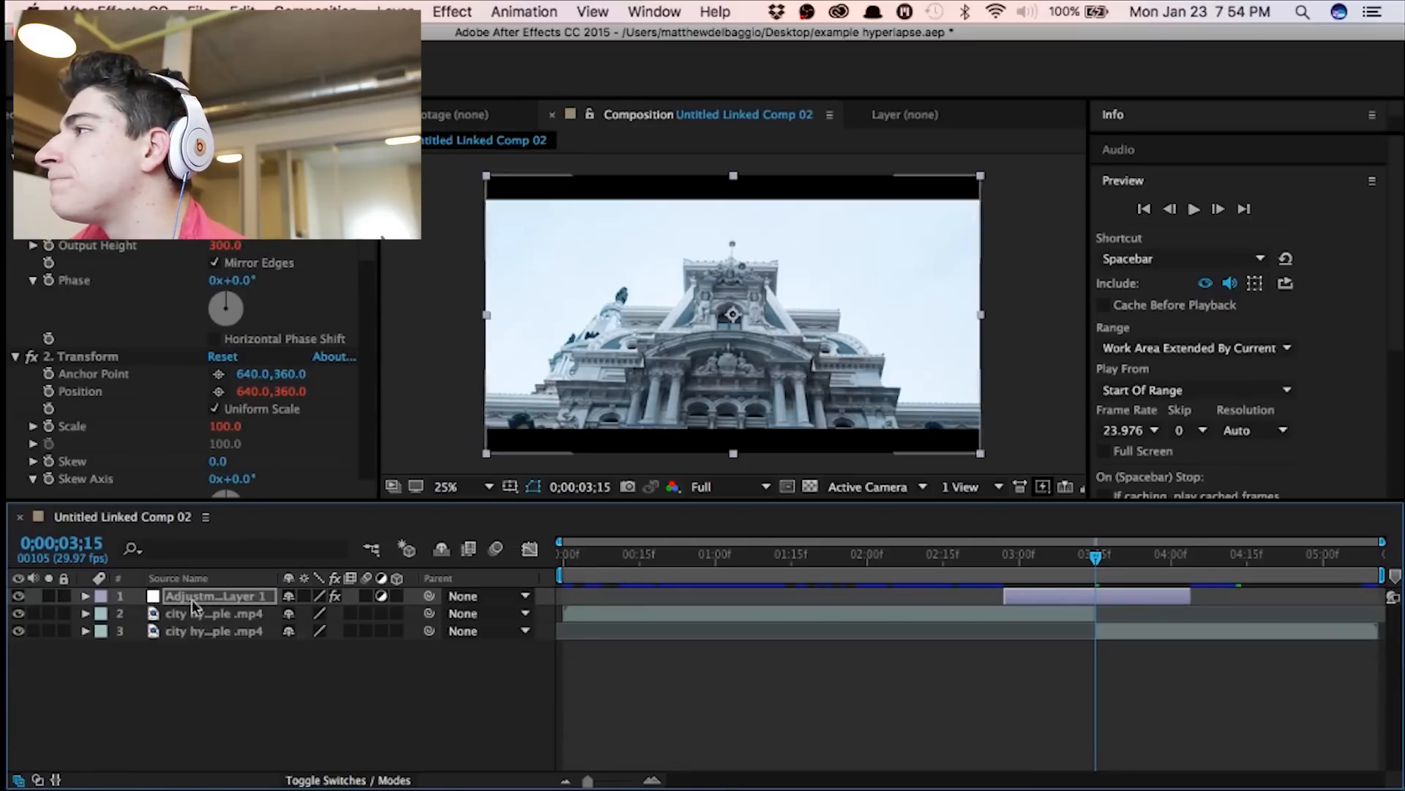
click(907, 553)
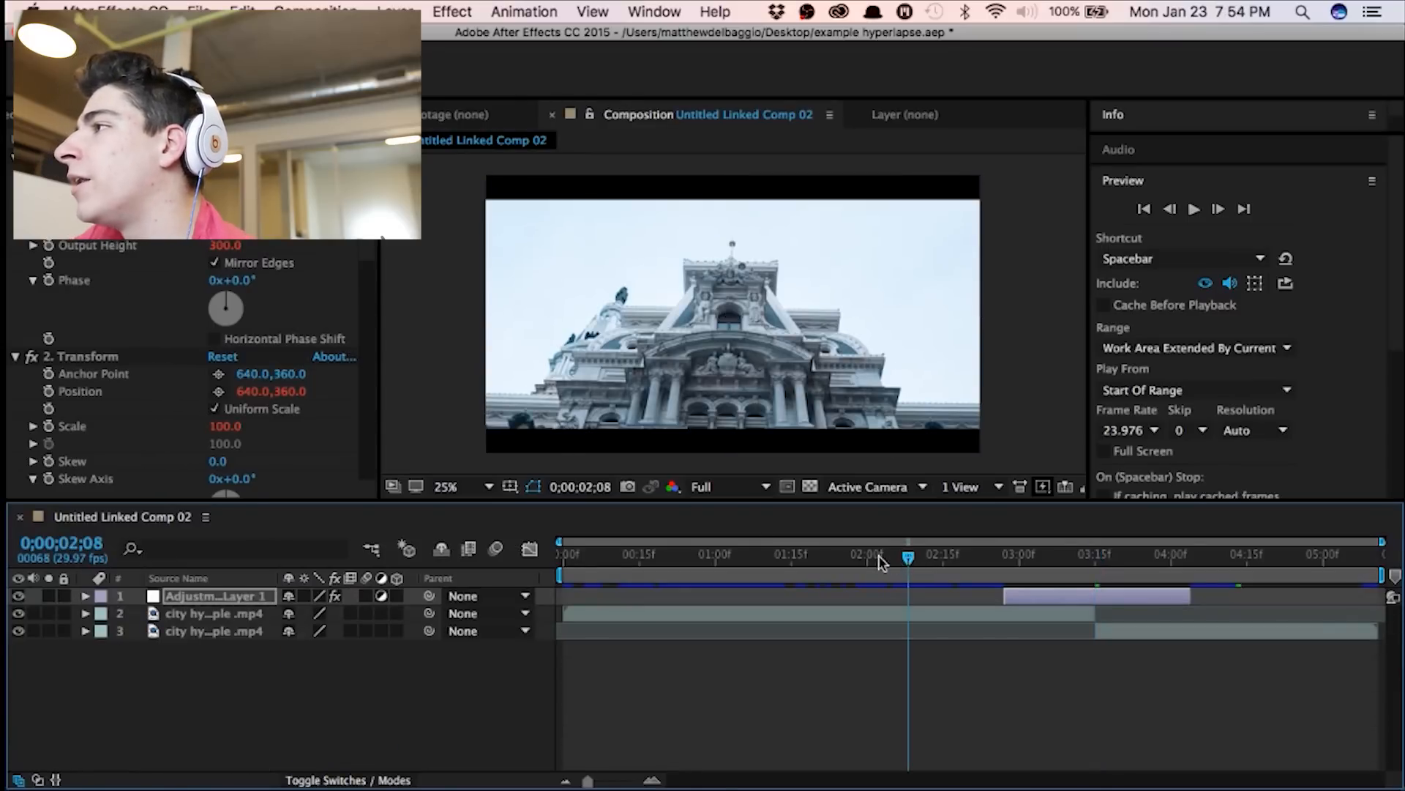
key(space)
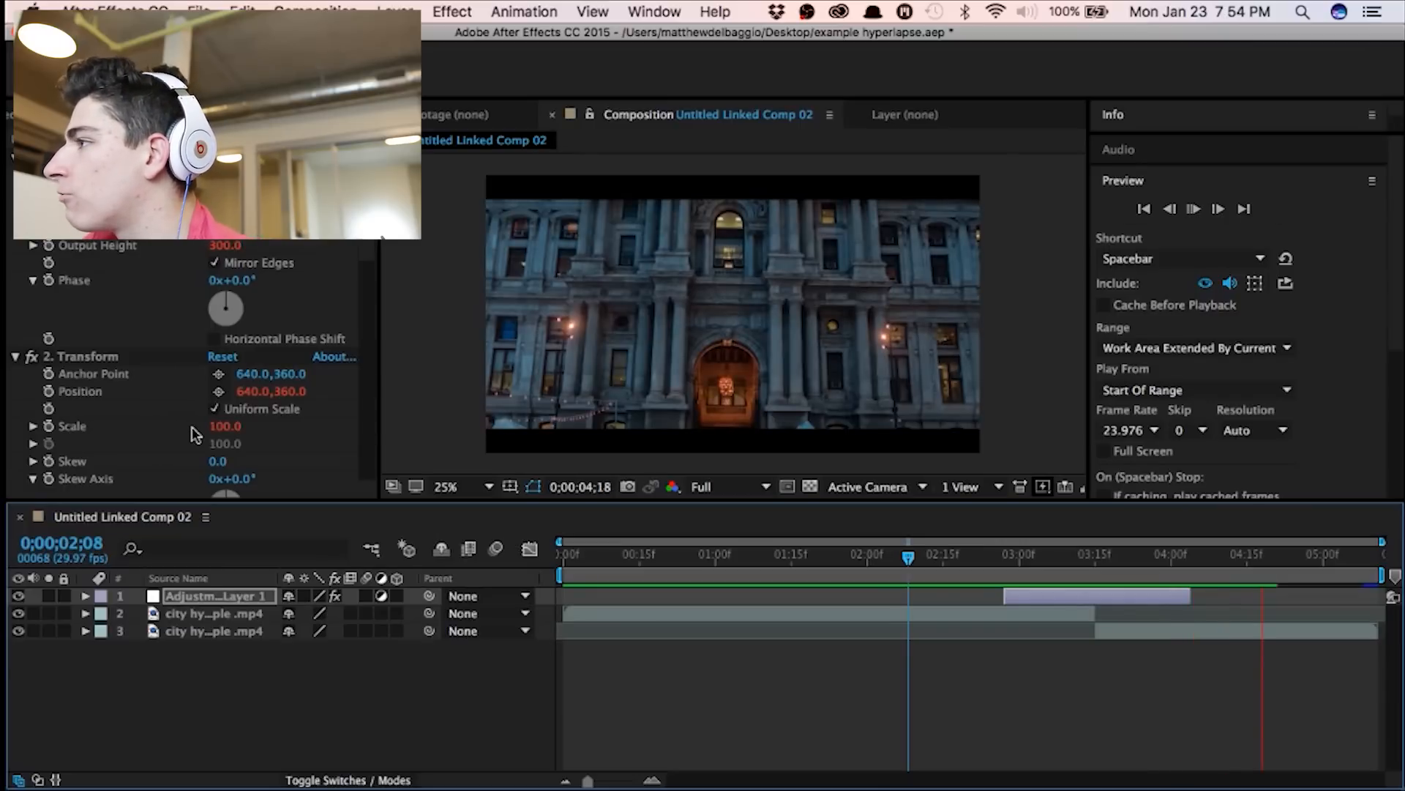
key(space)
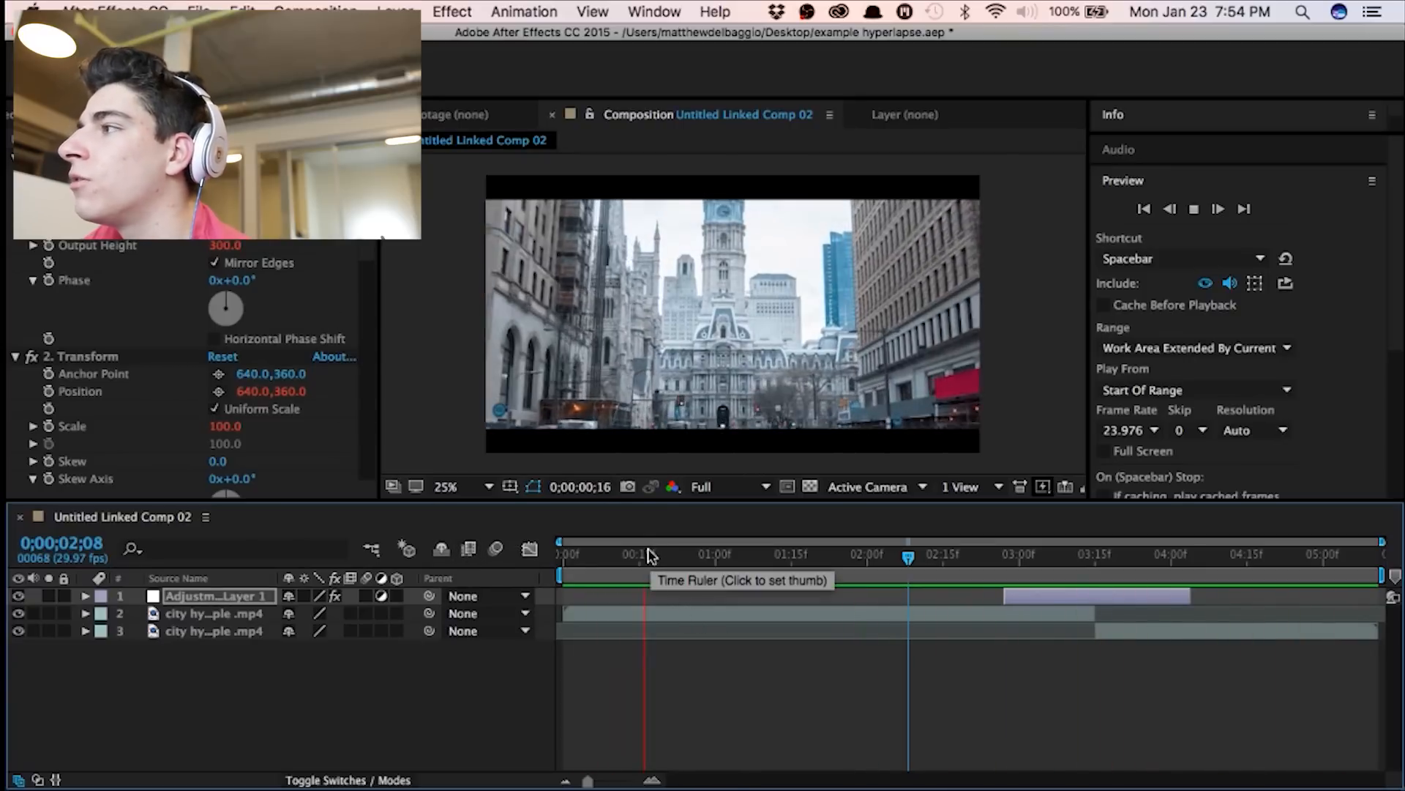
key(space)
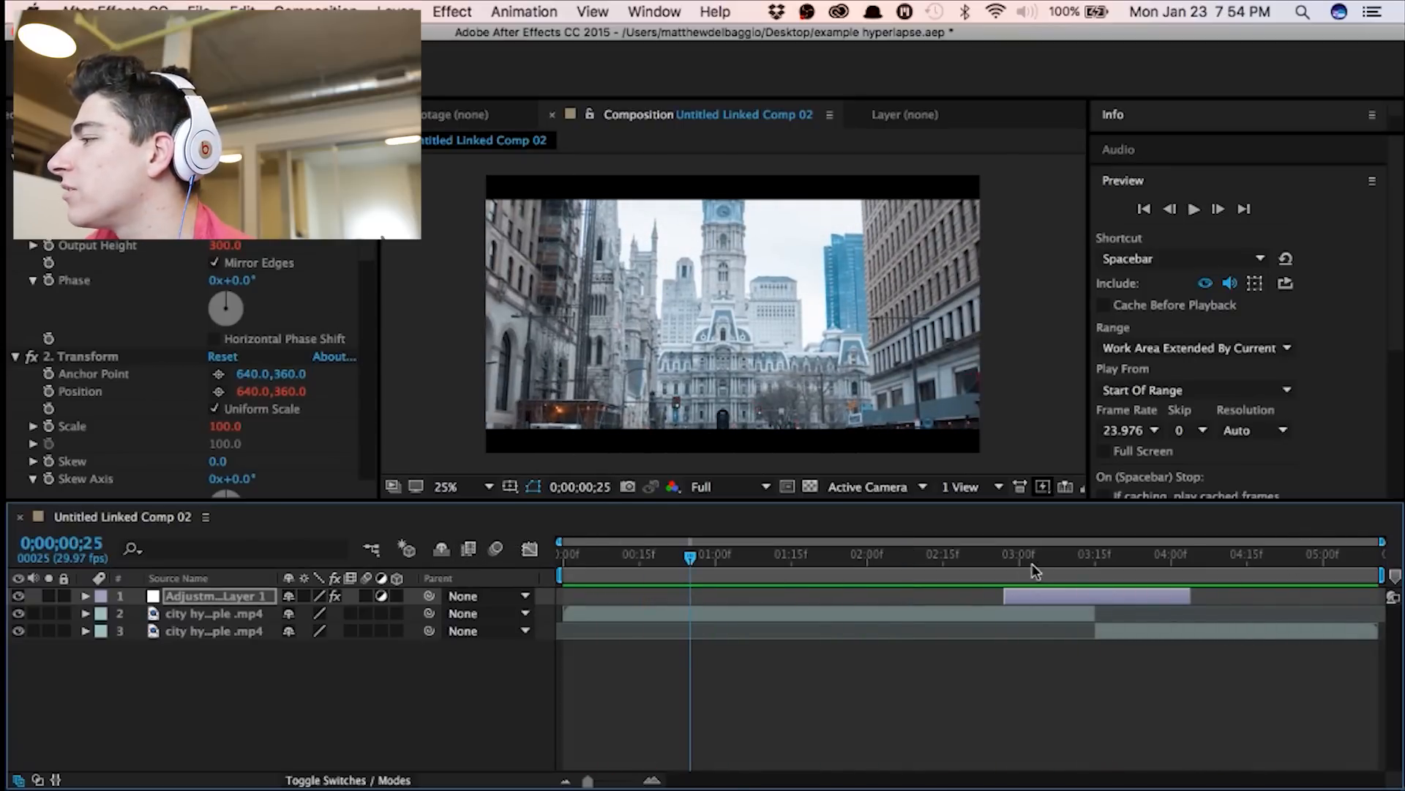
Step: With the playhead at 0;00;03;10, set the adjustment layer's EDIT - Scale Strength slider to -75
click(1069, 557)
scroll(151, 291, down, 10)
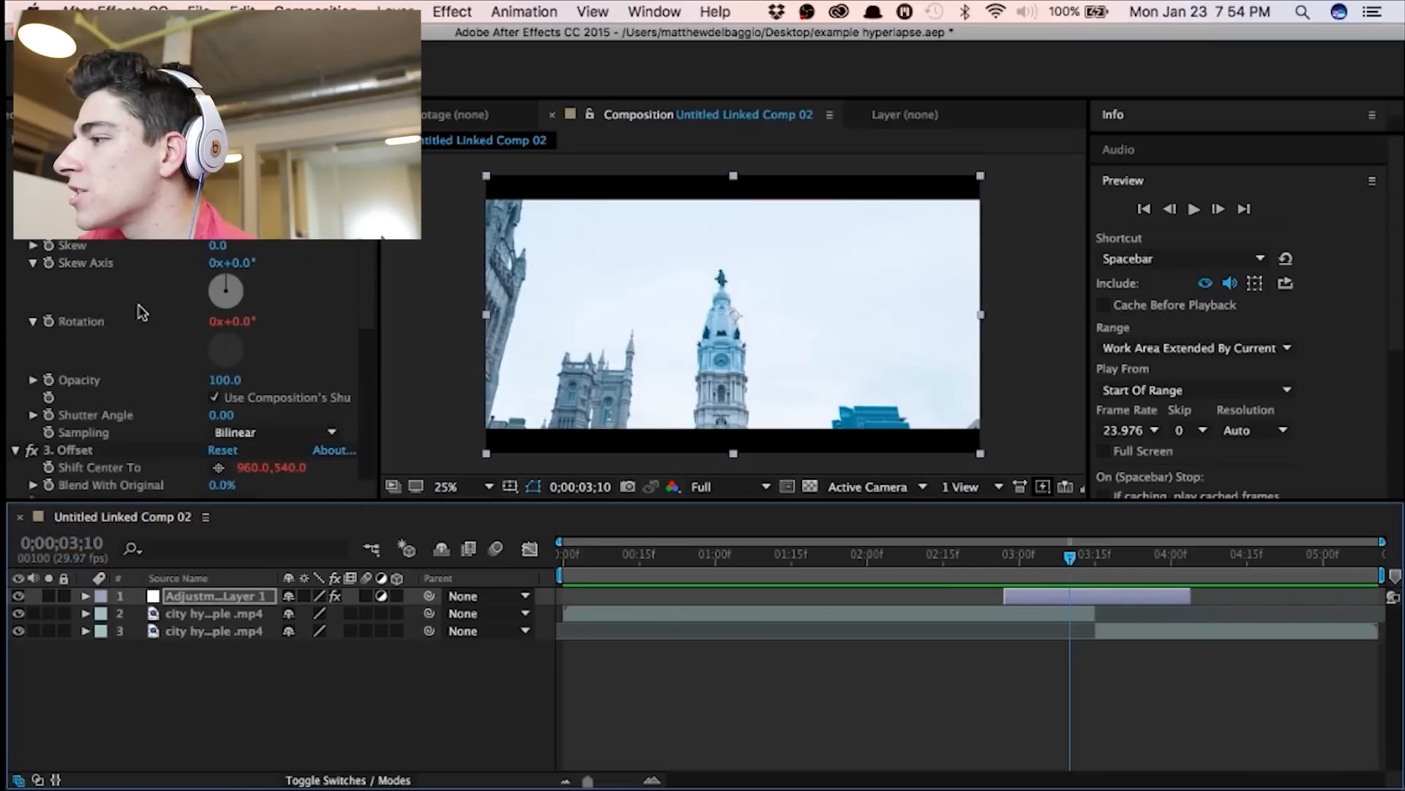
scroll(146, 308, down, 5)
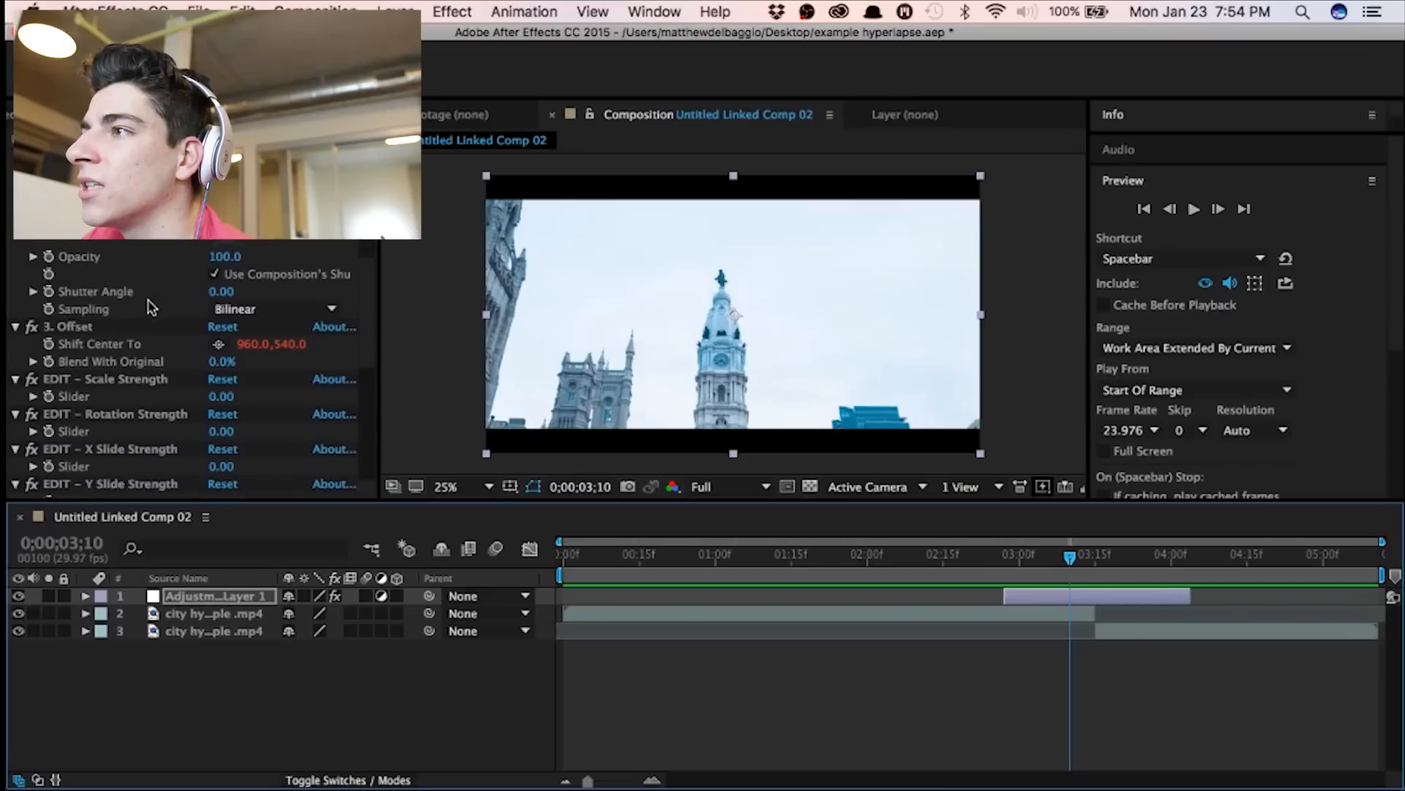
click(220, 366)
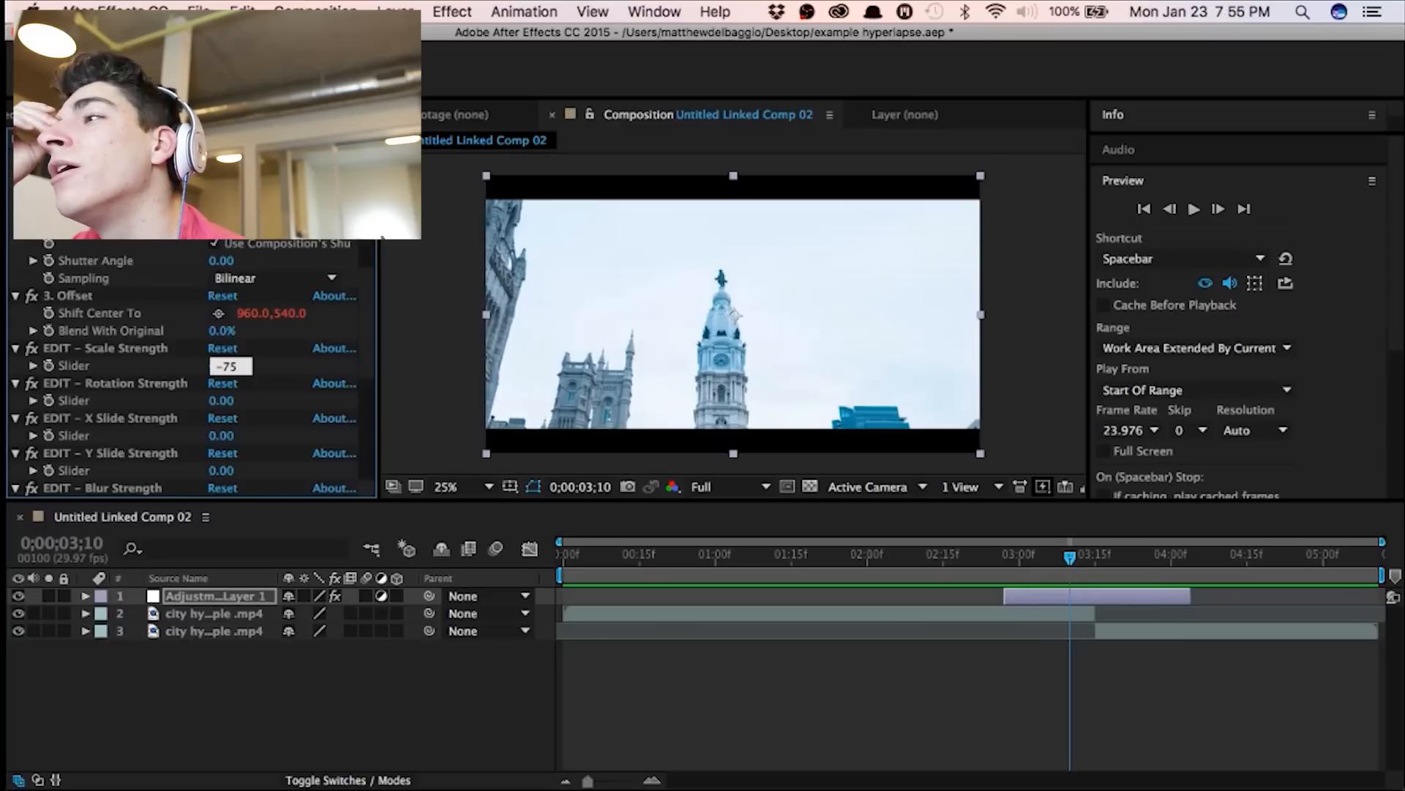
key(Return)
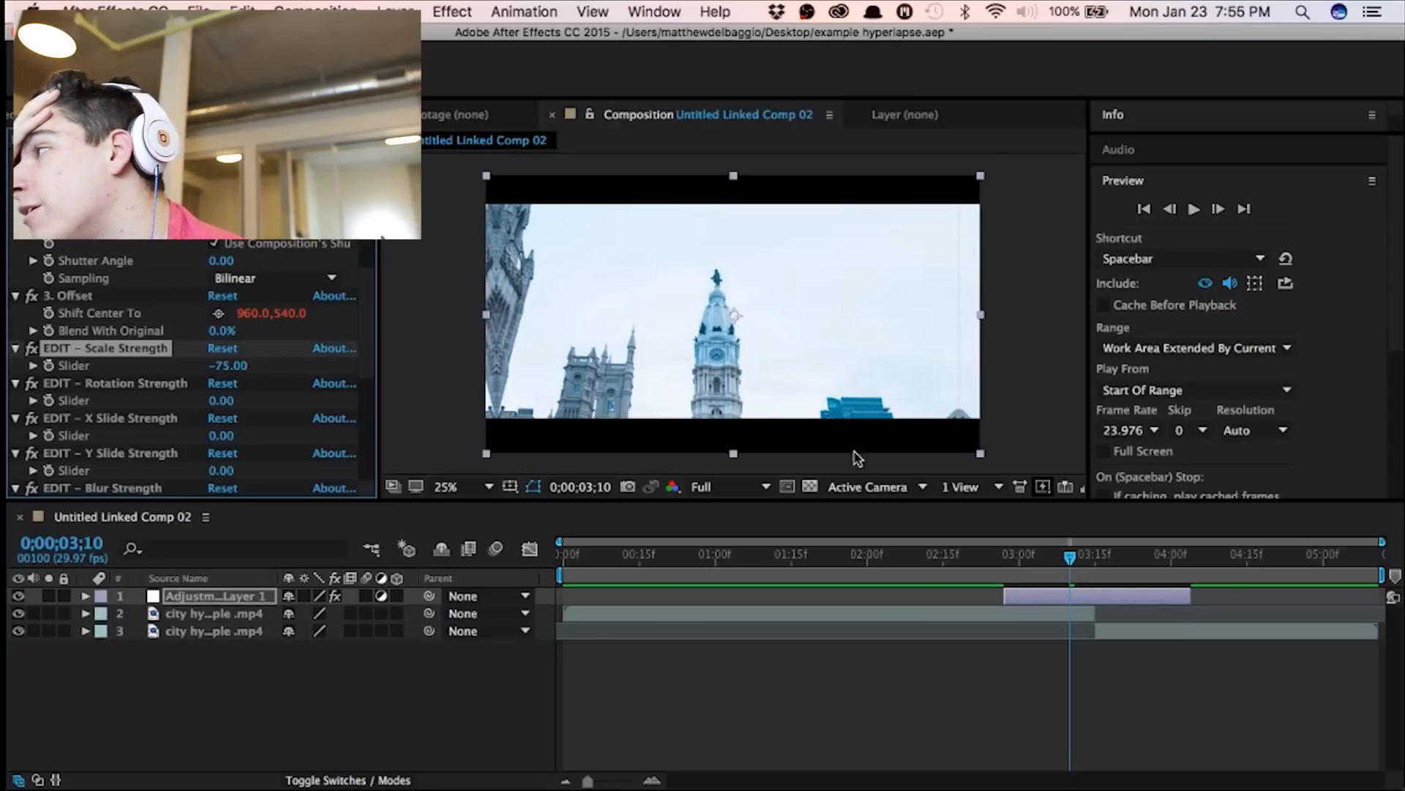
Step: At 0;00;03;13, change the Transform effect's Anchor Point to 958.0, 538.0 to recentre the scaled picture
mouse_move(1069, 564)
mouse_down()
mouse_move(1098, 562)
mouse_move(1085, 563)
mouse_up()
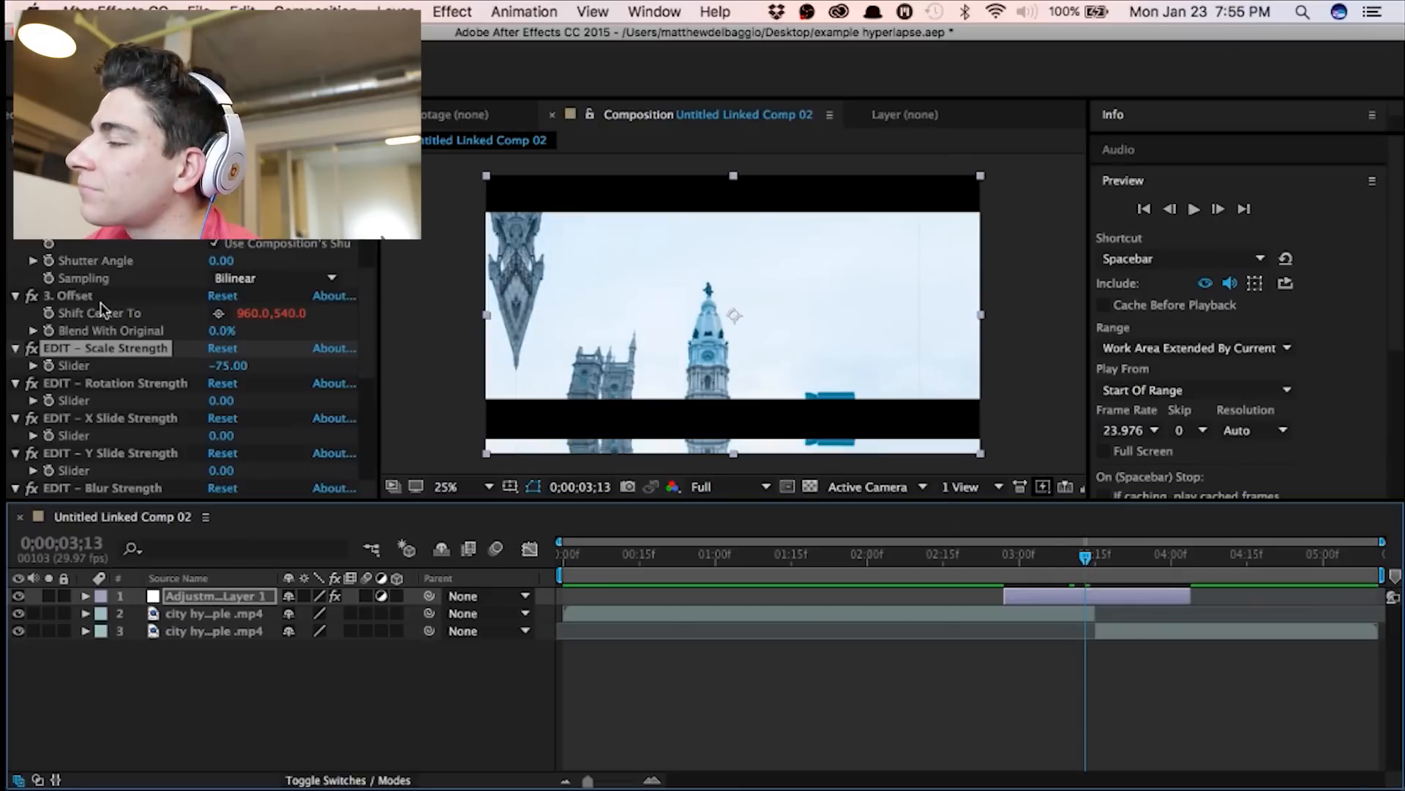
scroll(103, 308, up, 8)
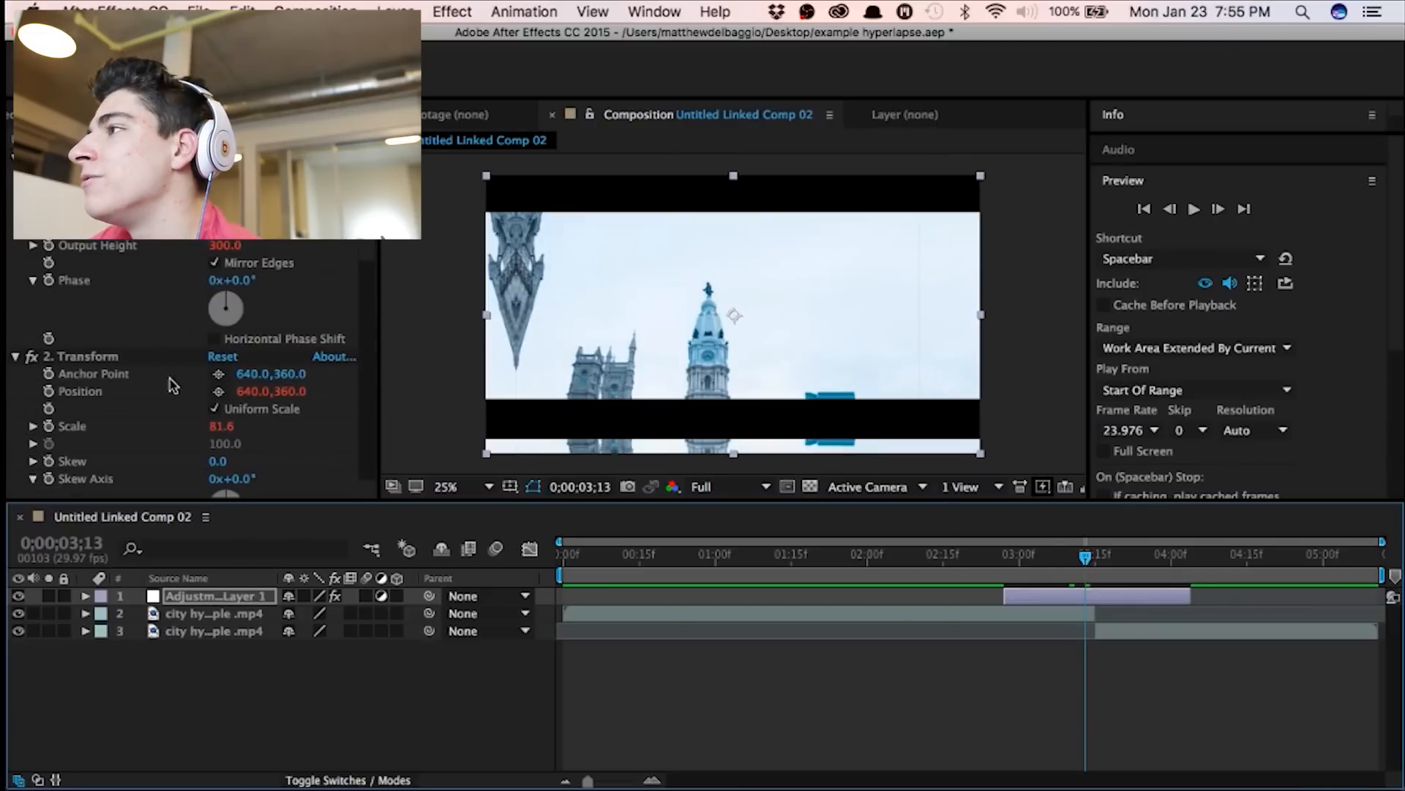
drag(252, 382, 627, 403)
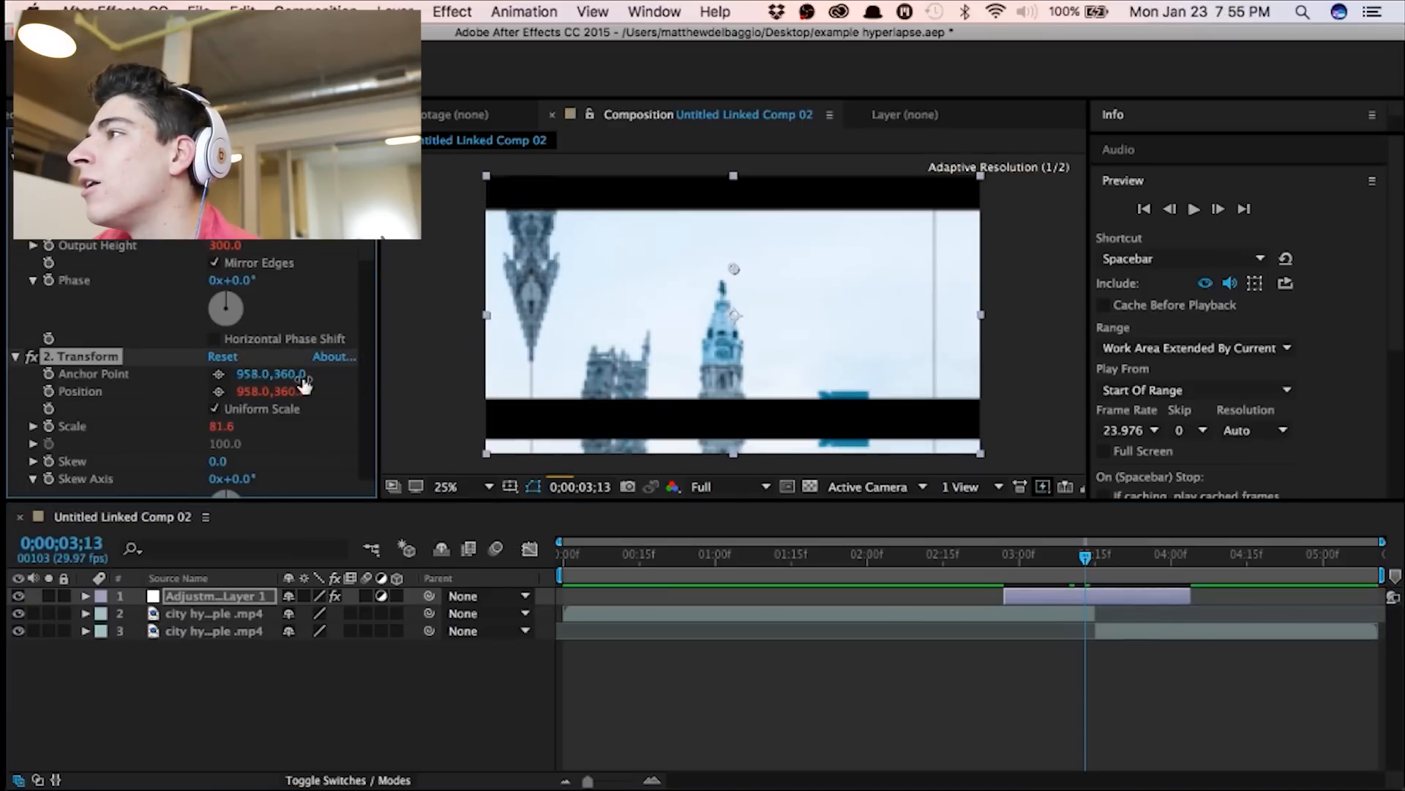
drag(304, 379, 470, 389)
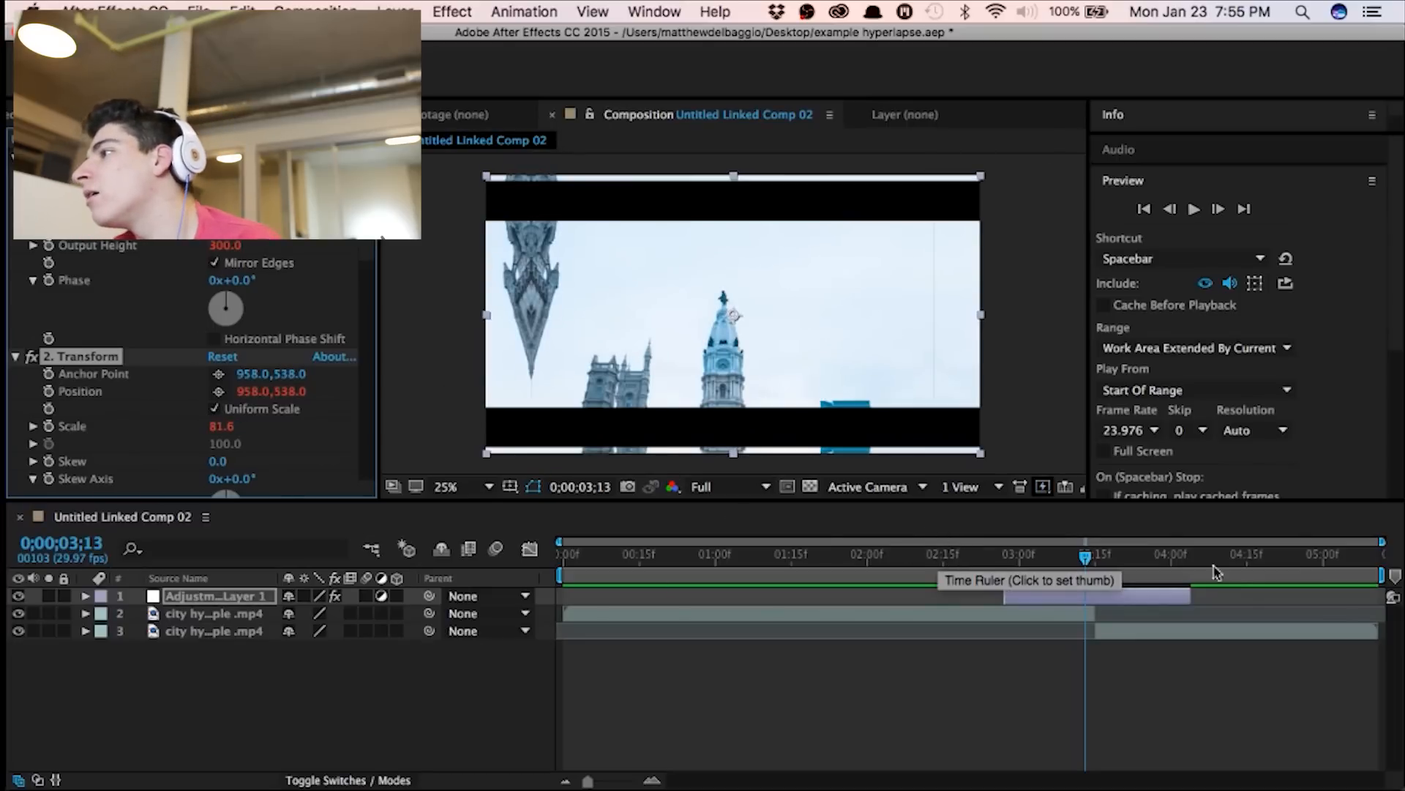
Step: Preview the composition again and scrub across the cut to examine the transition up to 0;00;03;21
click(1040, 559)
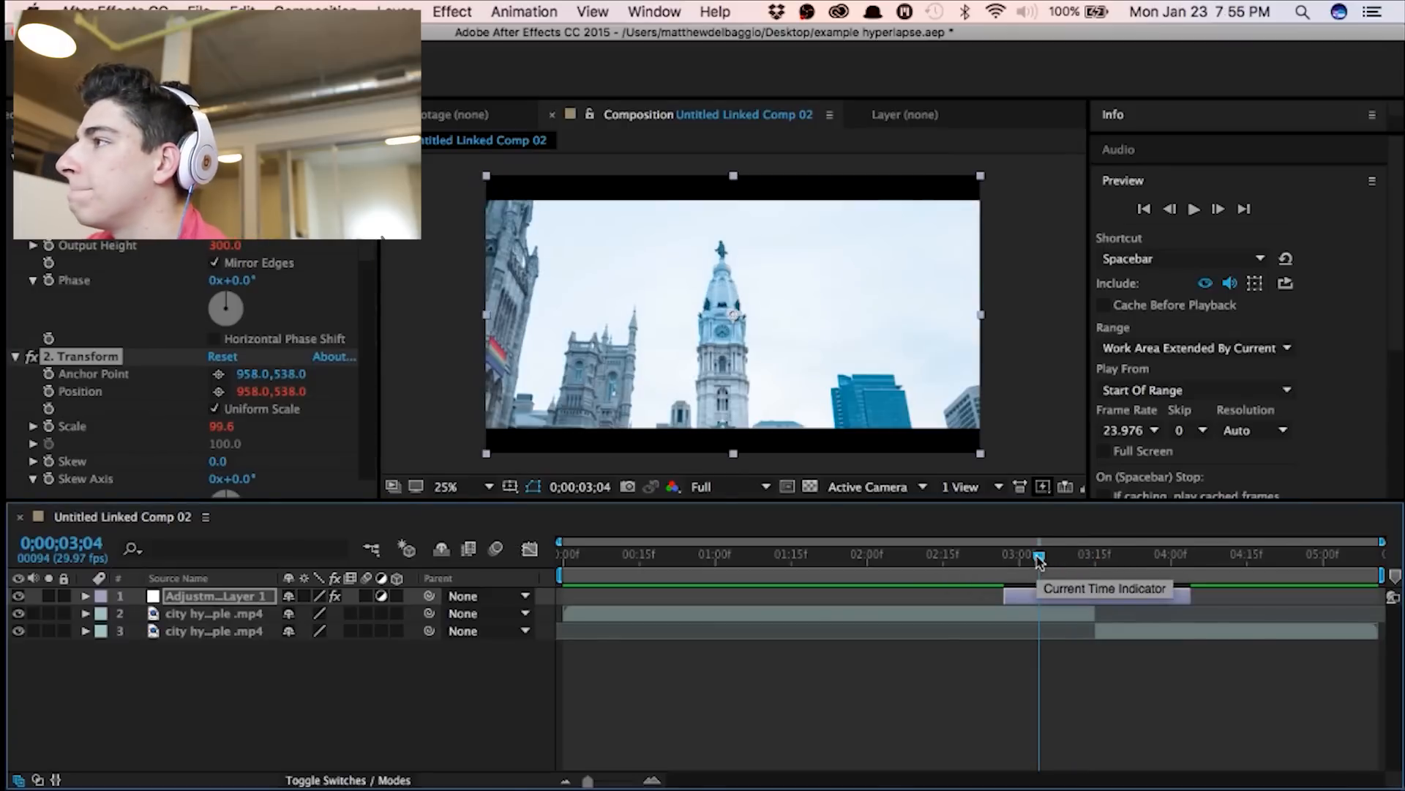
key(space)
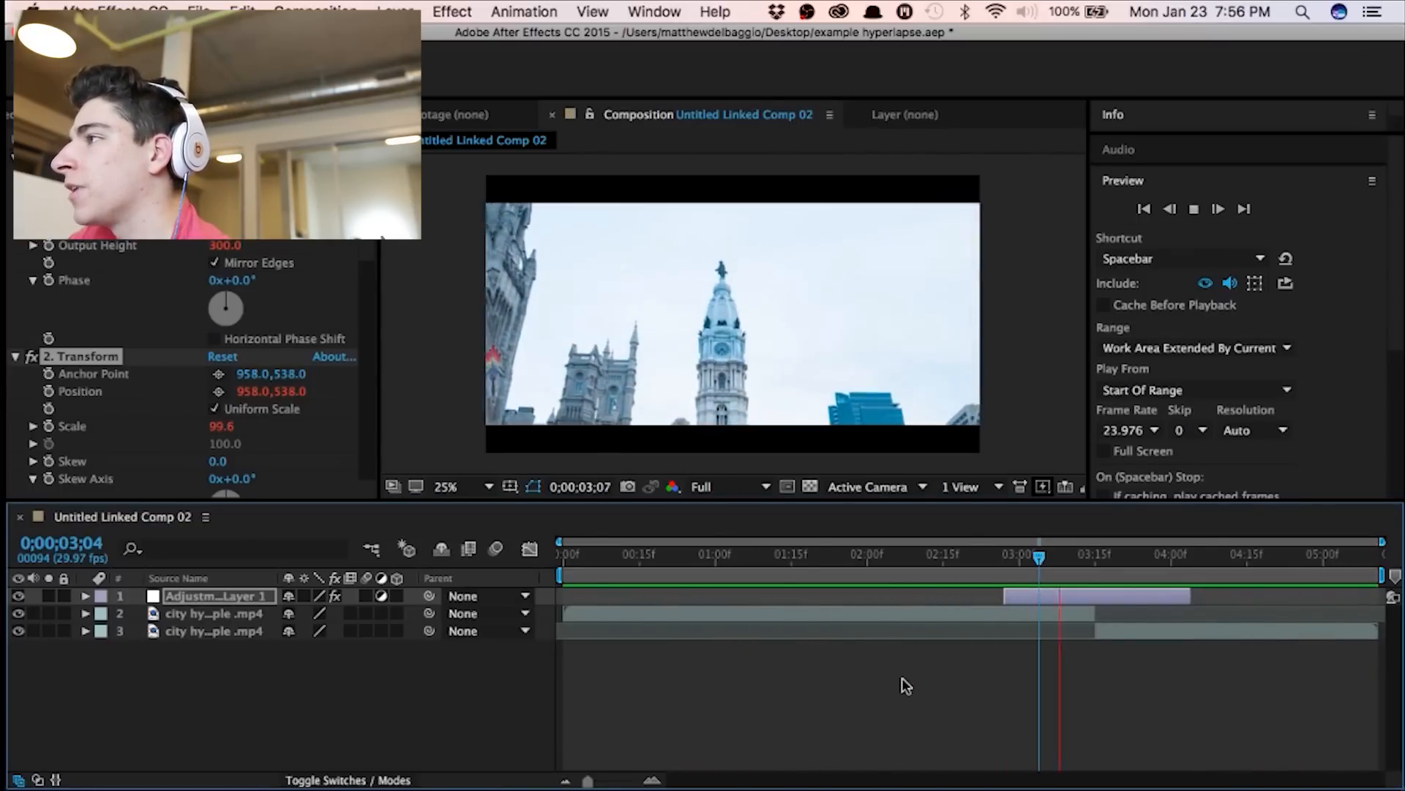
key(space)
drag(1074, 558, 1126, 556)
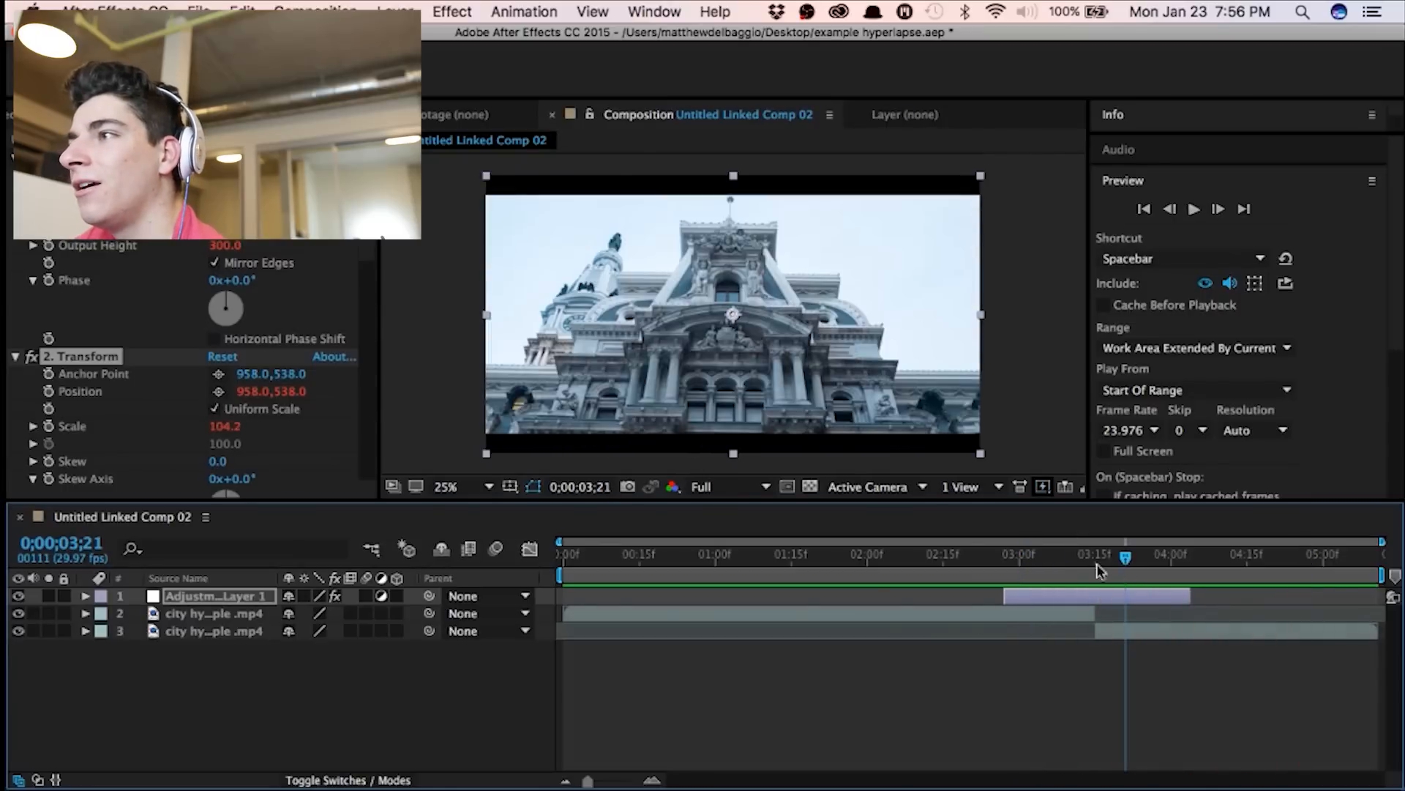
Step: Switch to Premiere Pro and, at 00;00;02;12, set the linked composition clip's Scale to 122
key(ctrl+Left)
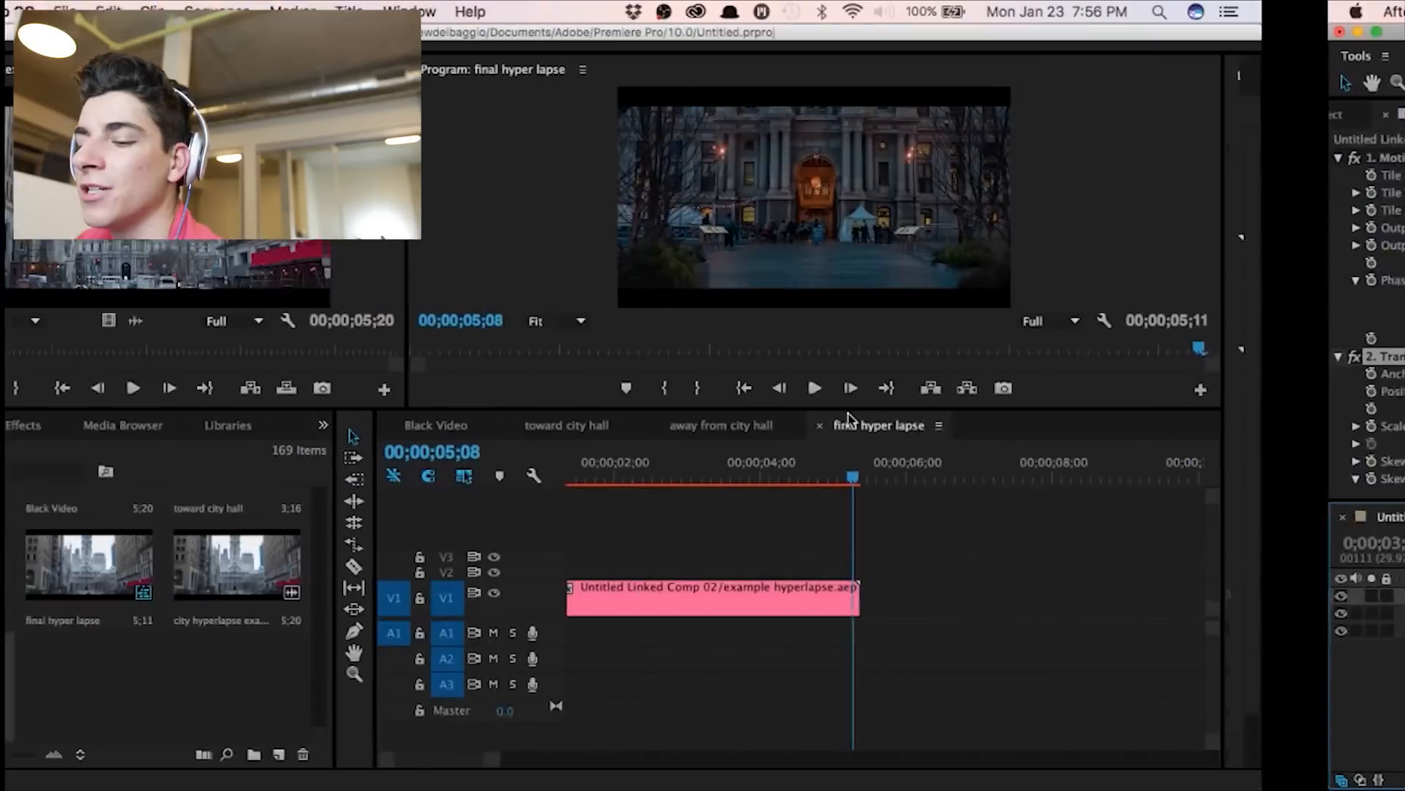
click(735, 476)
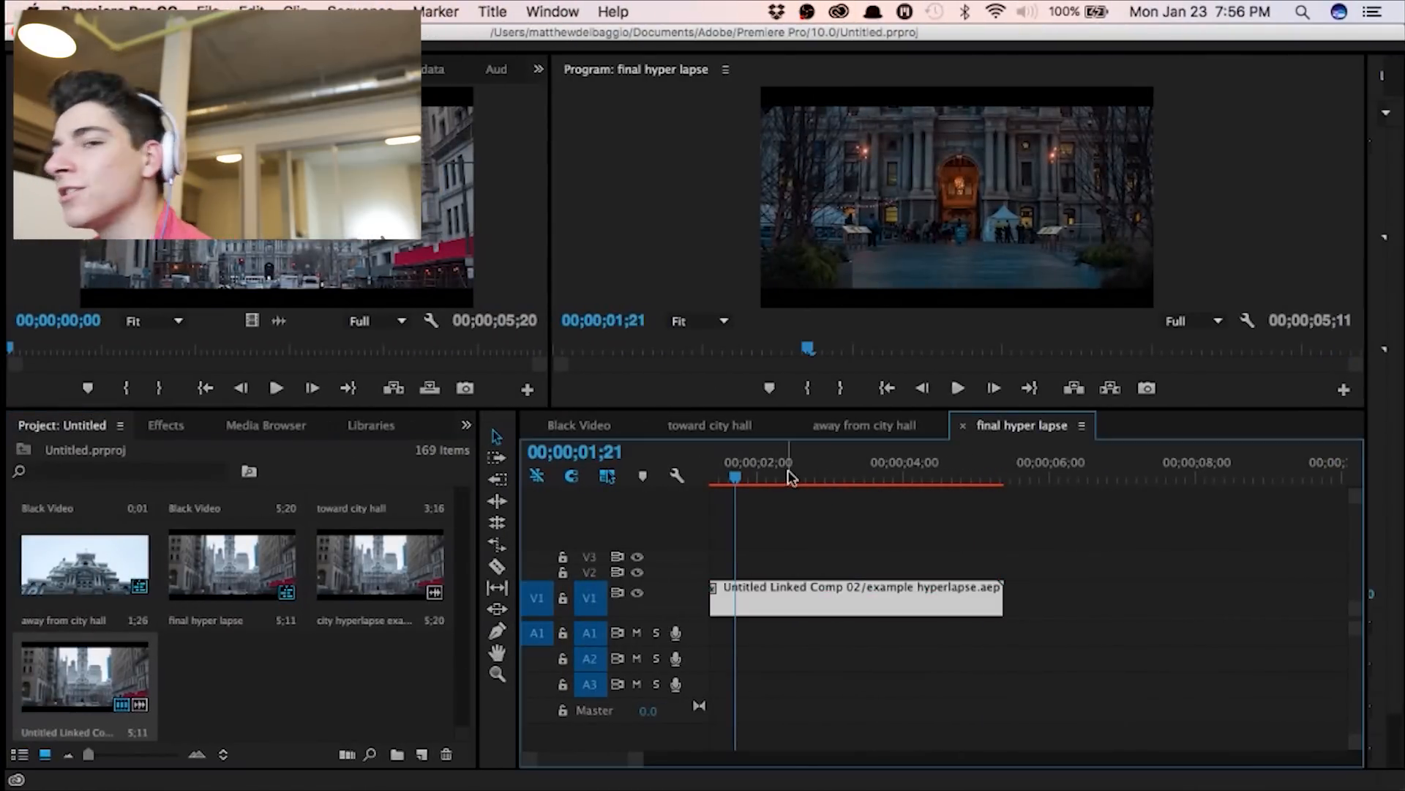
click(786, 472)
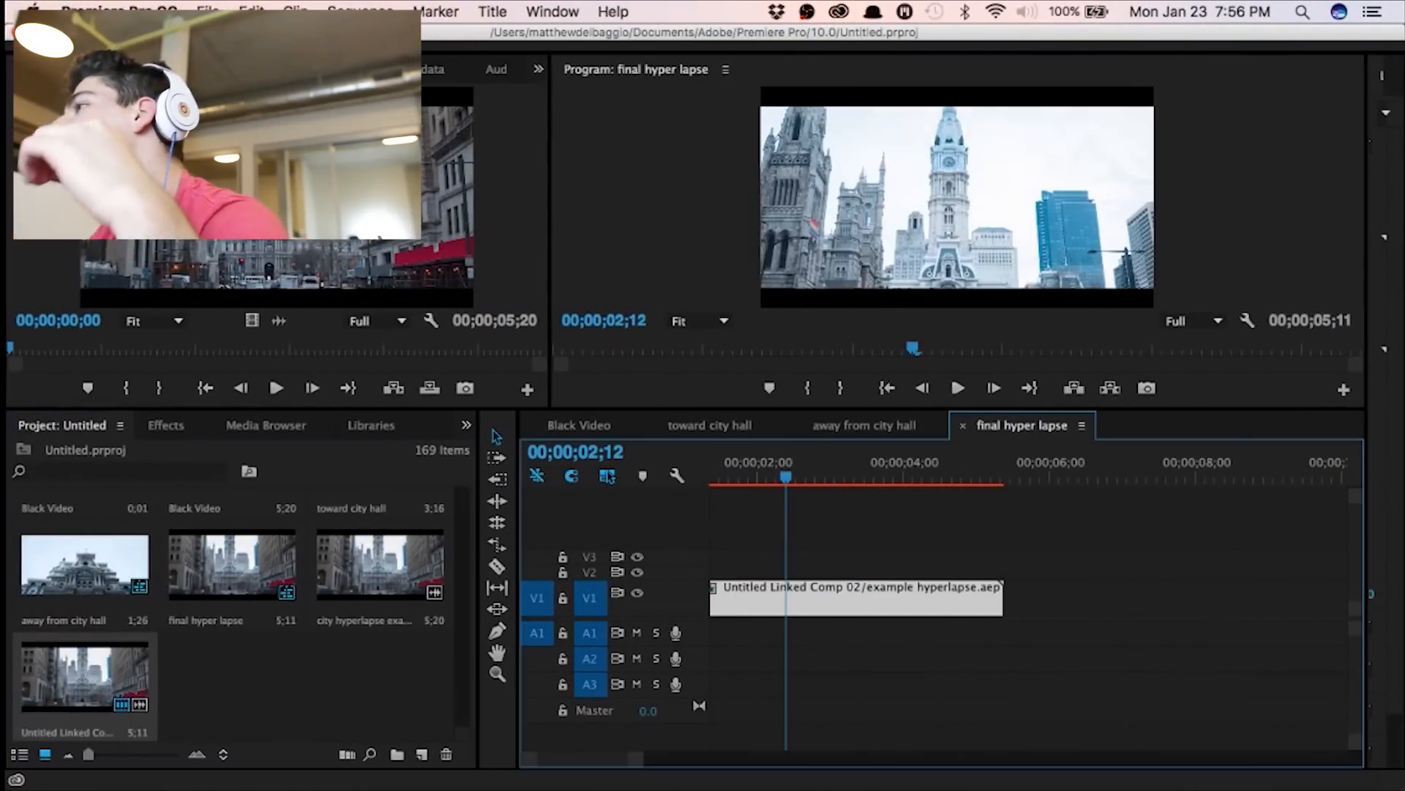
click(292, 69)
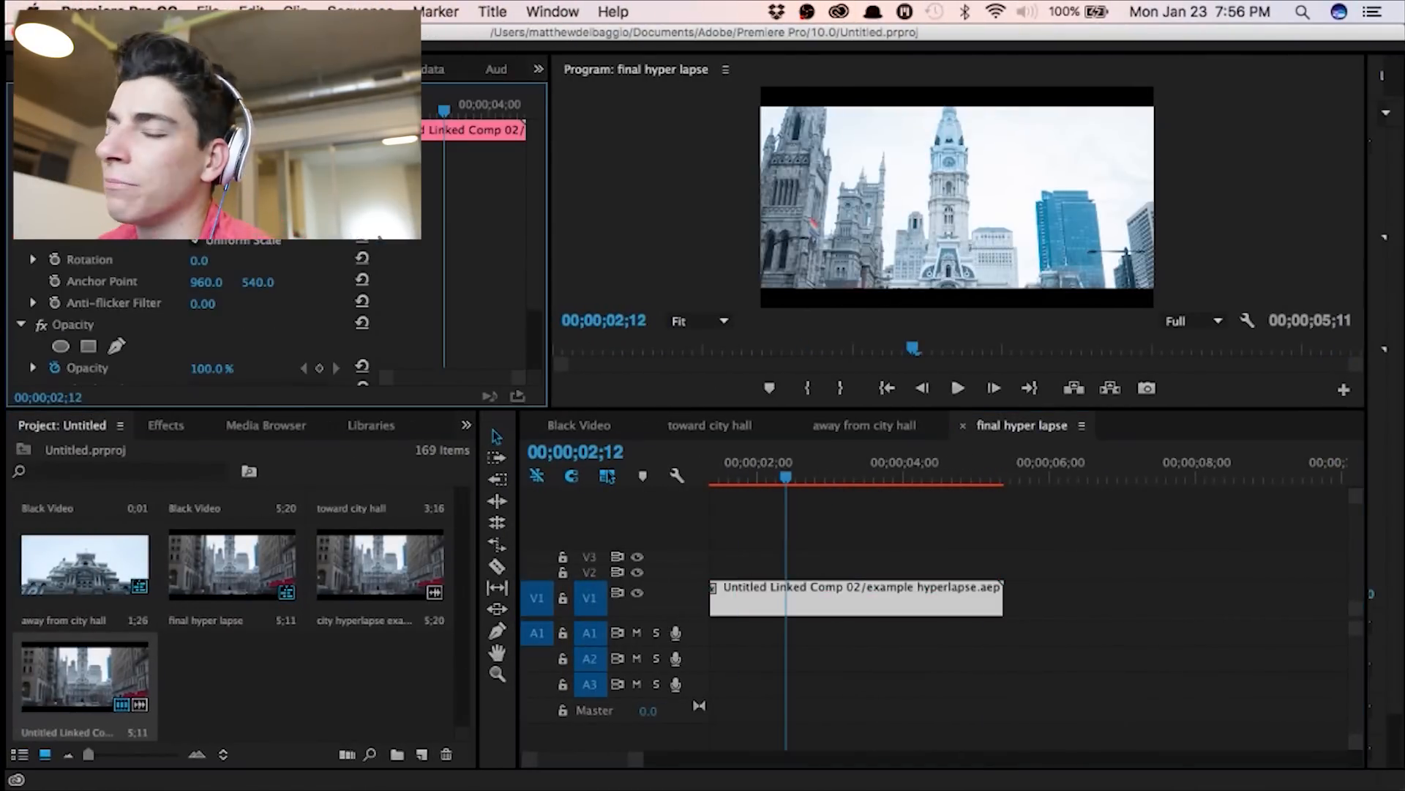
drag(202, 195, 222, 196)
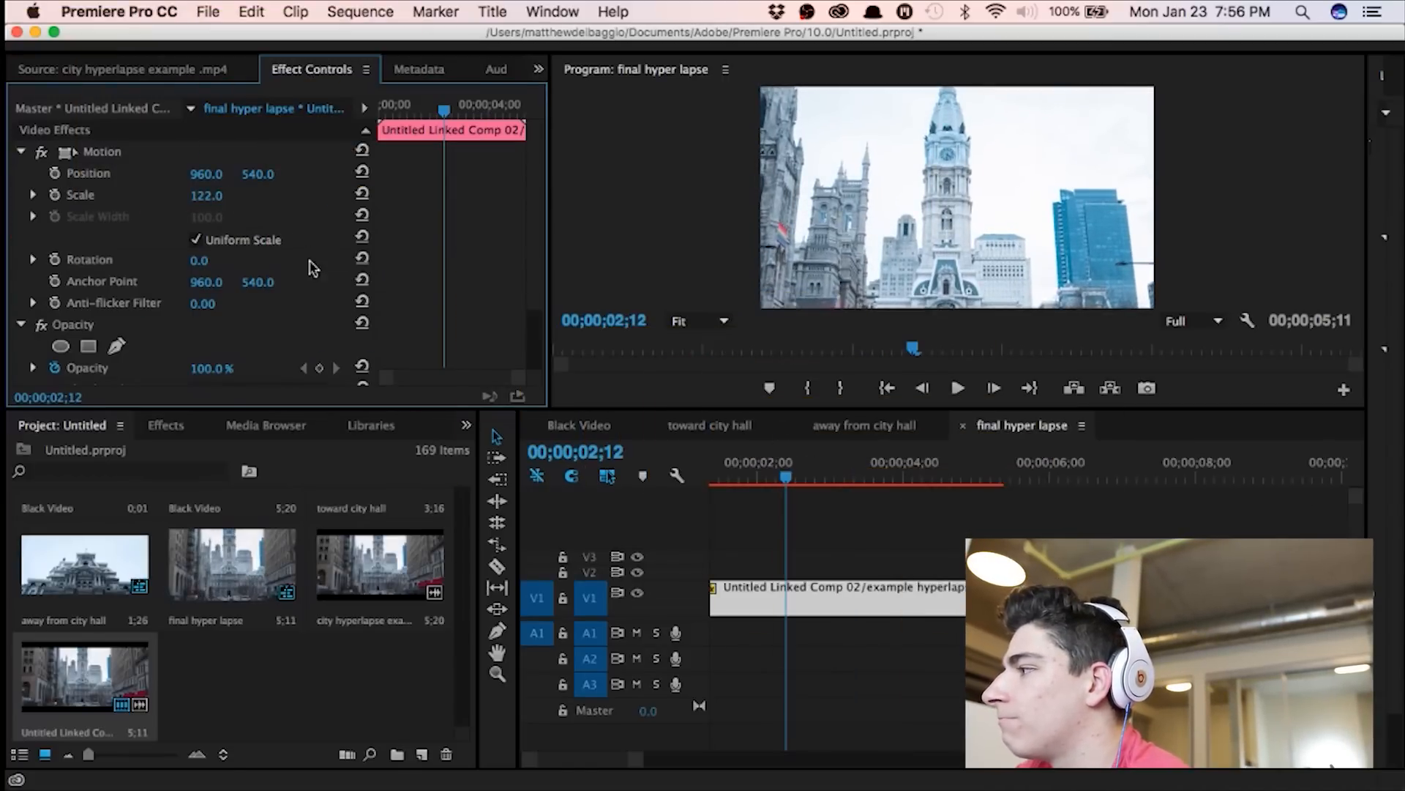
Step: Compare the scaled clip with the After Effects composition, then render the final hyper lapse sequence and review the transition
click(754, 477)
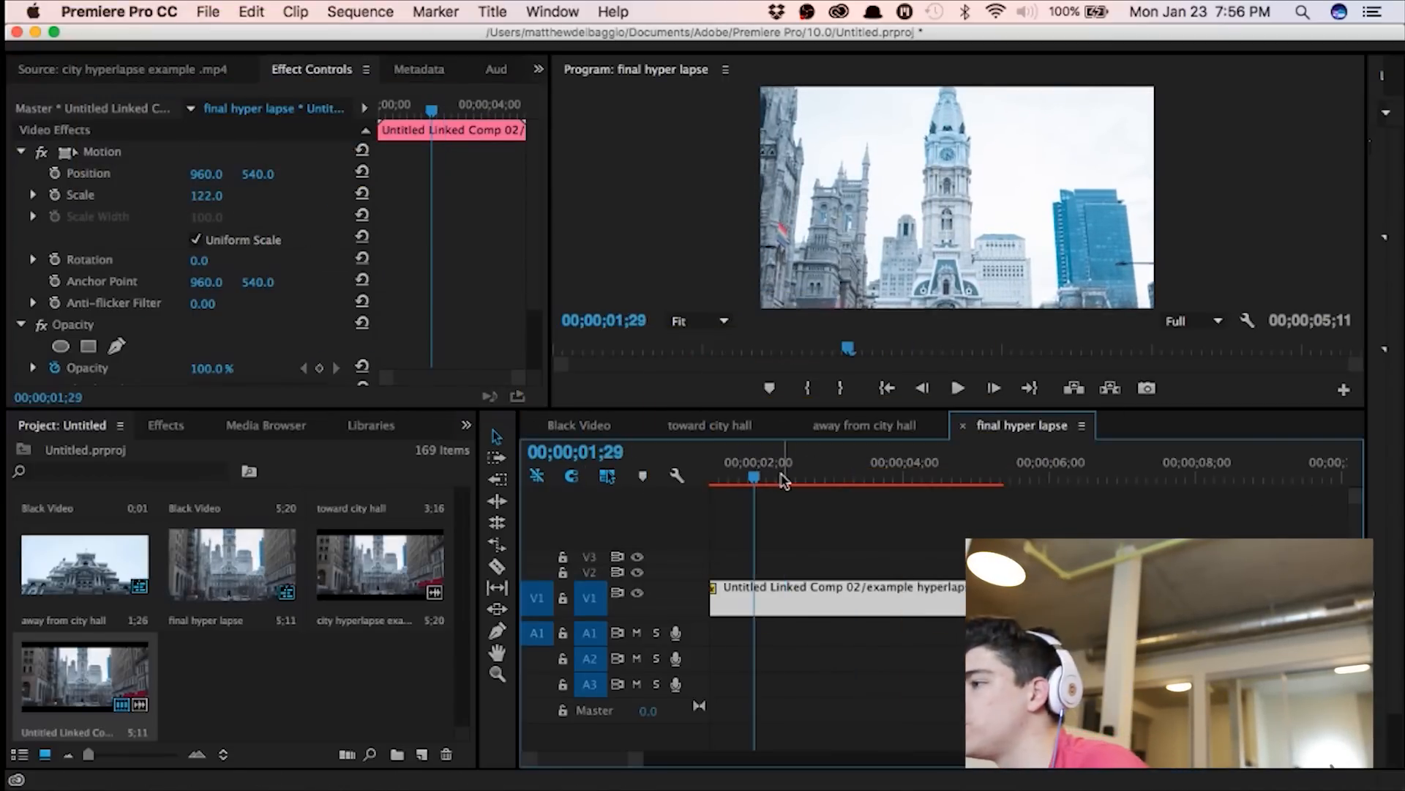
key(ctrl+Right)
click(640, 555)
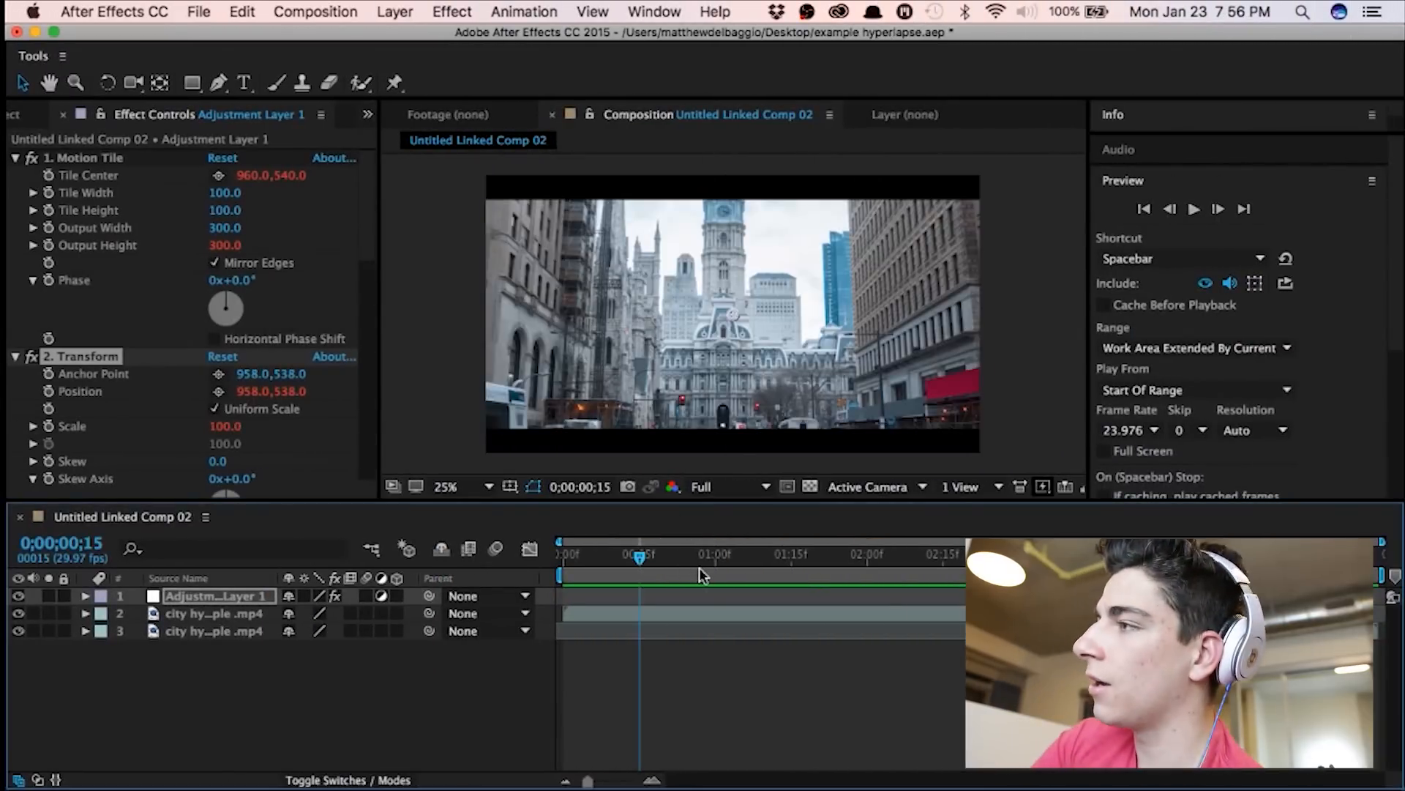
key(ctrl+Left)
click(746, 471)
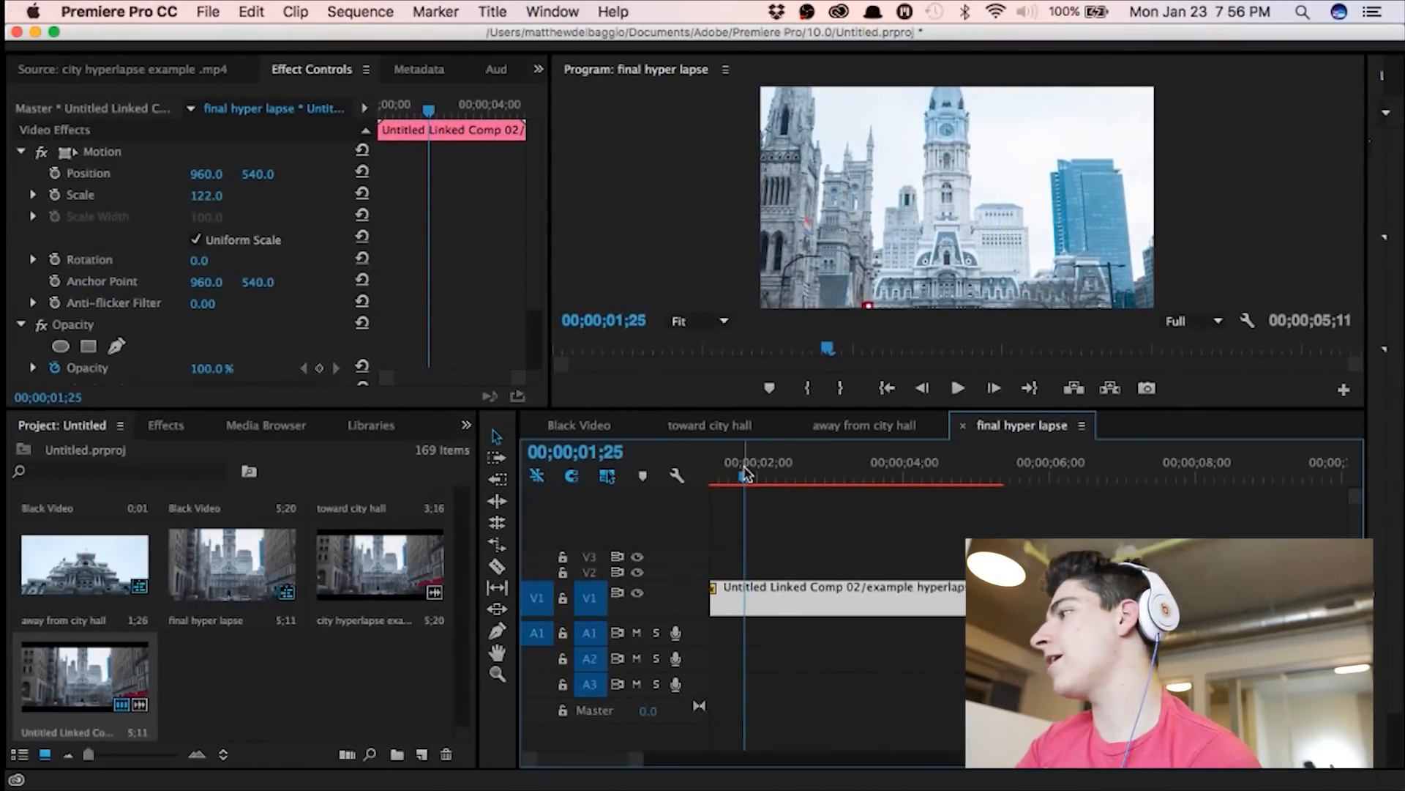
key(Return)
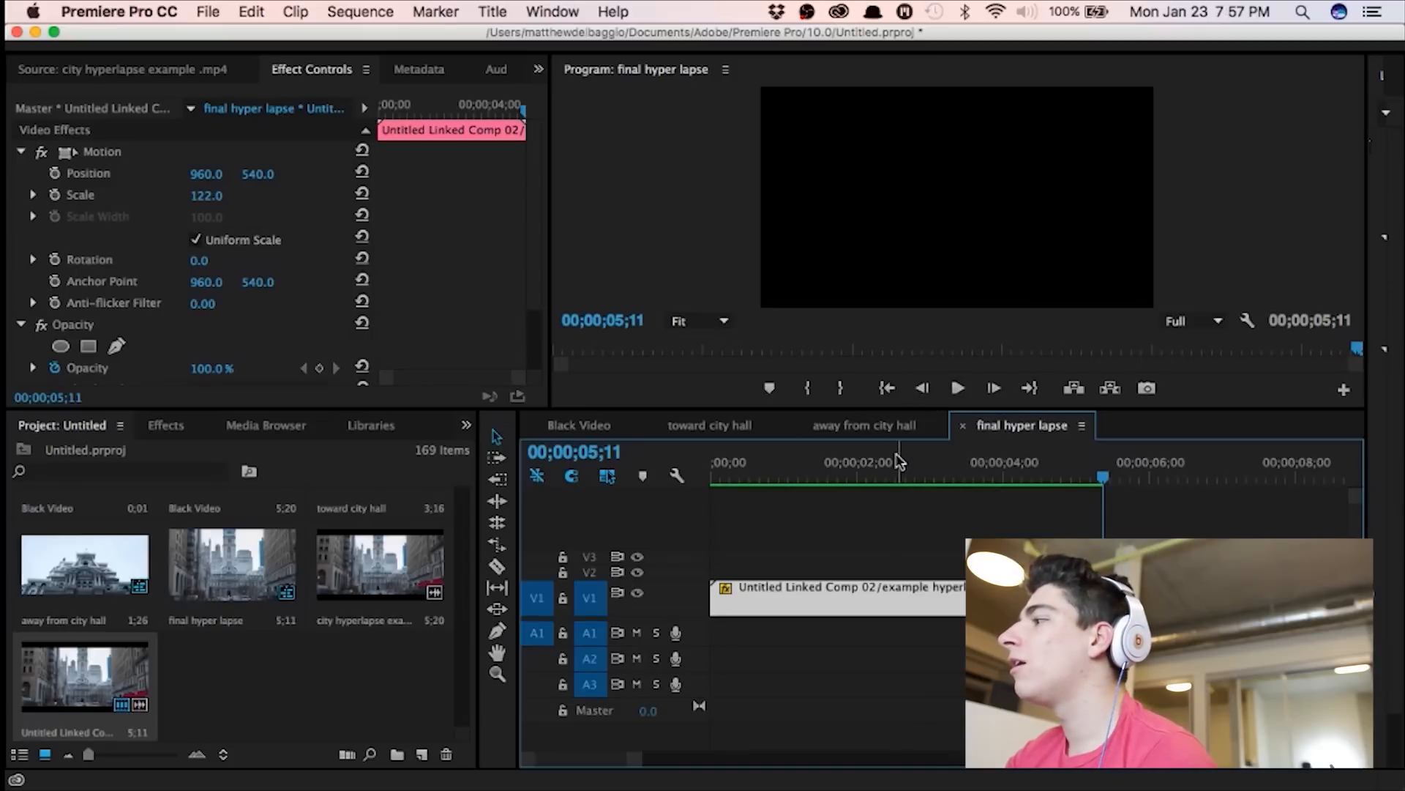
drag(900, 461, 722, 481)
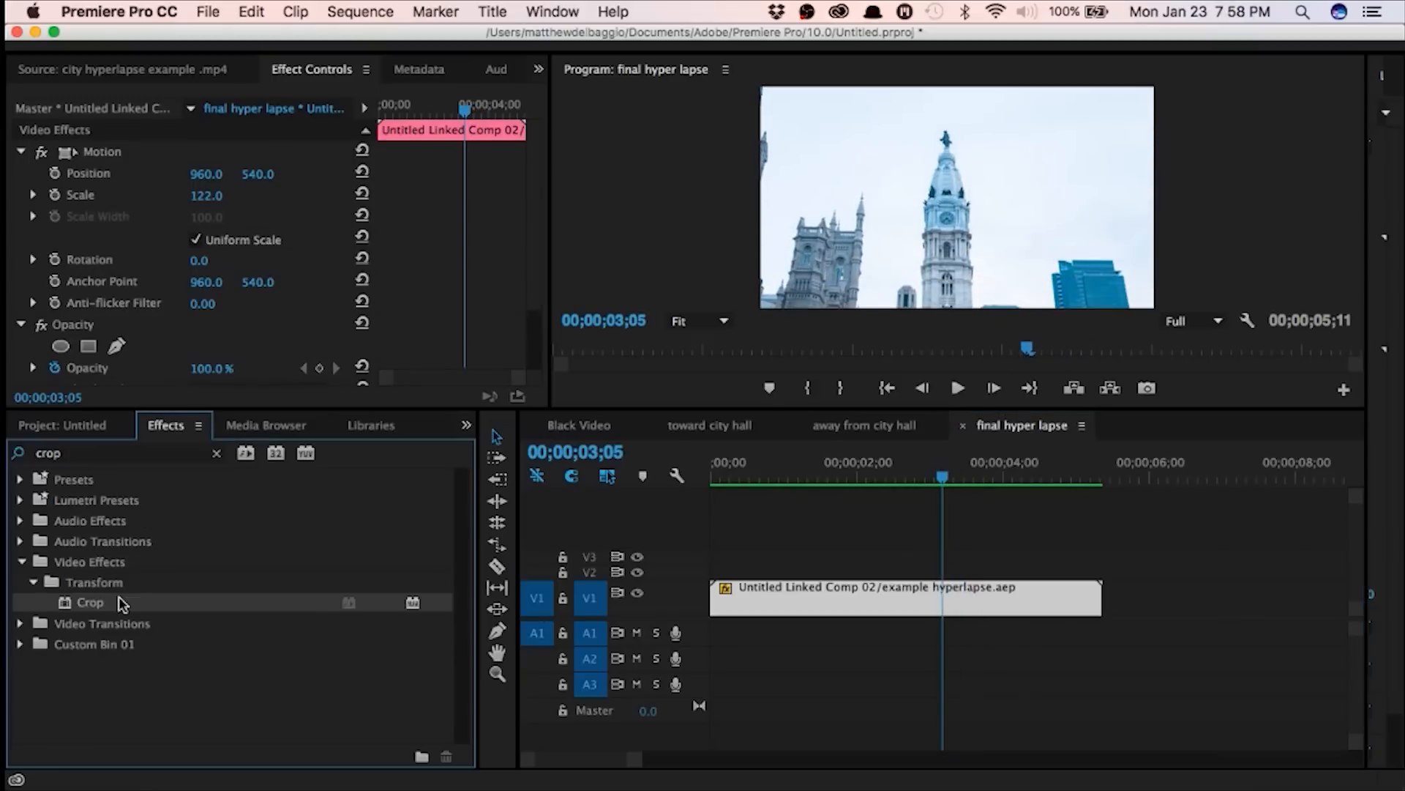
Step: Try to hide the transition's edges with the Crop effect on the clip, keyframed over nine frames, and undo it
double_click(95, 603)
scroll(152, 288, down, 10)
click(55, 263)
click(55, 306)
key(Right)
key(Right)
key(Right)
key(Right)
key(Right)
key(Right)
key(Right)
key(Right)
key(Right)
drag(206, 263, 278, 264)
key(super+z)
key(super+z)
key(super+z)
key(super+z)
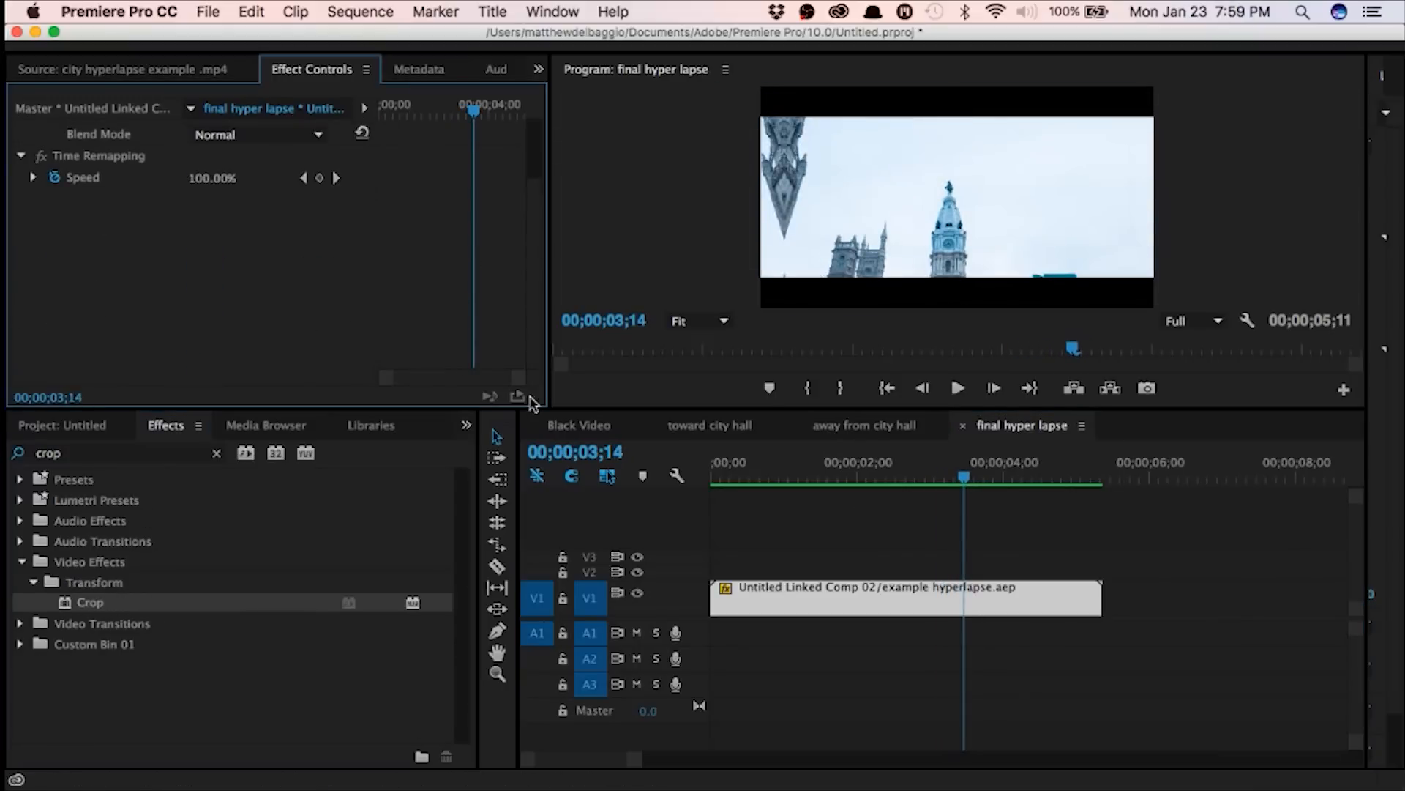
Step: Keyframe the clip's Scale at 122 just before 00;00;03;05 and enlarge it nine frames further on to fill the frame
scroll(183, 256, up, 10)
click(943, 471)
key(Left)
click(55, 195)
key(Right)
key(Right)
key(Right)
key(Right)
key(Right)
key(Right)
key(Right)
key(Right)
key(Right)
drag(206, 196, 249, 195)
Step: Step back through the scaled frames and play the sequence from before the transition to check the enlargement
key(Left)
key(Left)
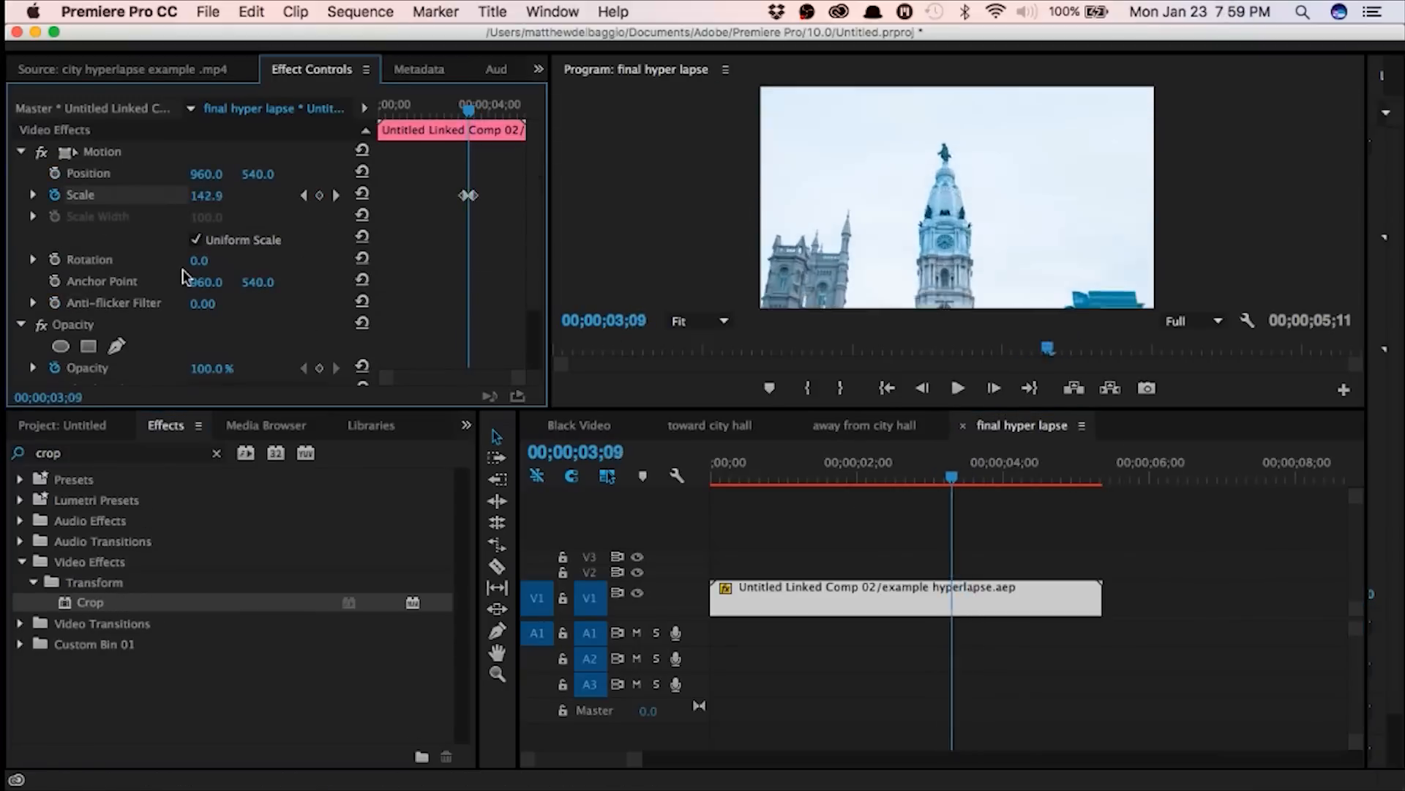
key(space)
click(901, 451)
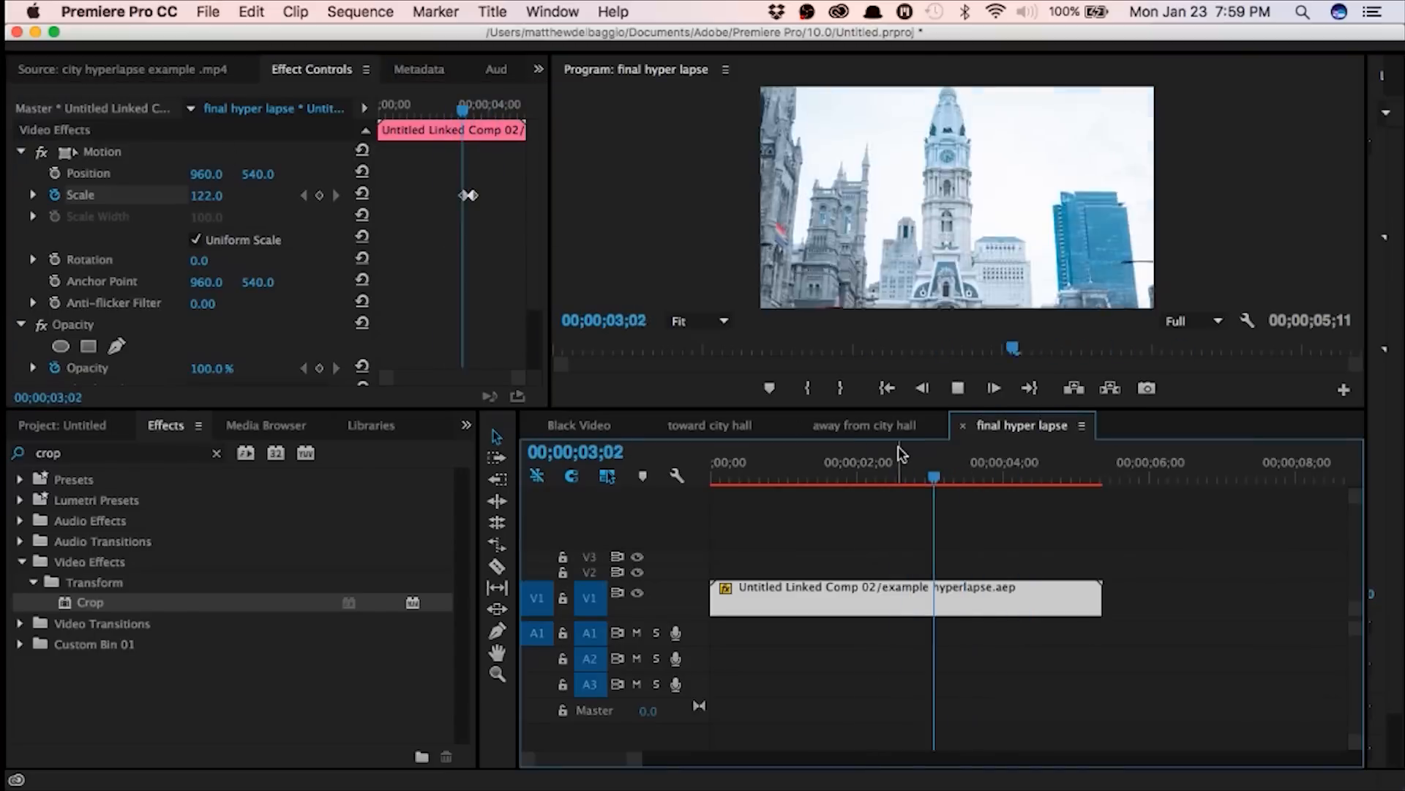
Step: Render the final hyper lapse sequence and replay it from before the transition to check the enlarged frames
click(1018, 478)
key(Return)
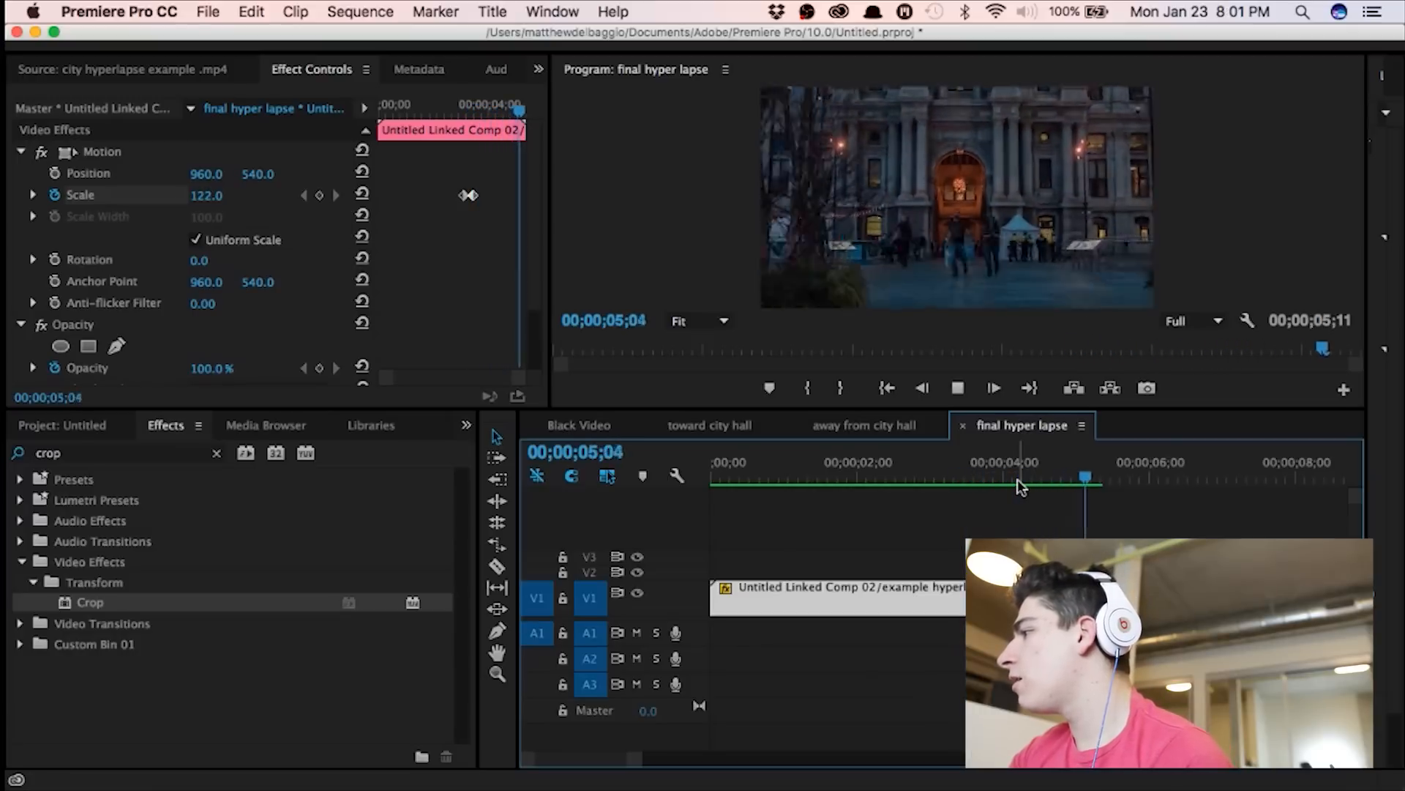
drag(1018, 481, 930, 479)
key(space)
click(896, 482)
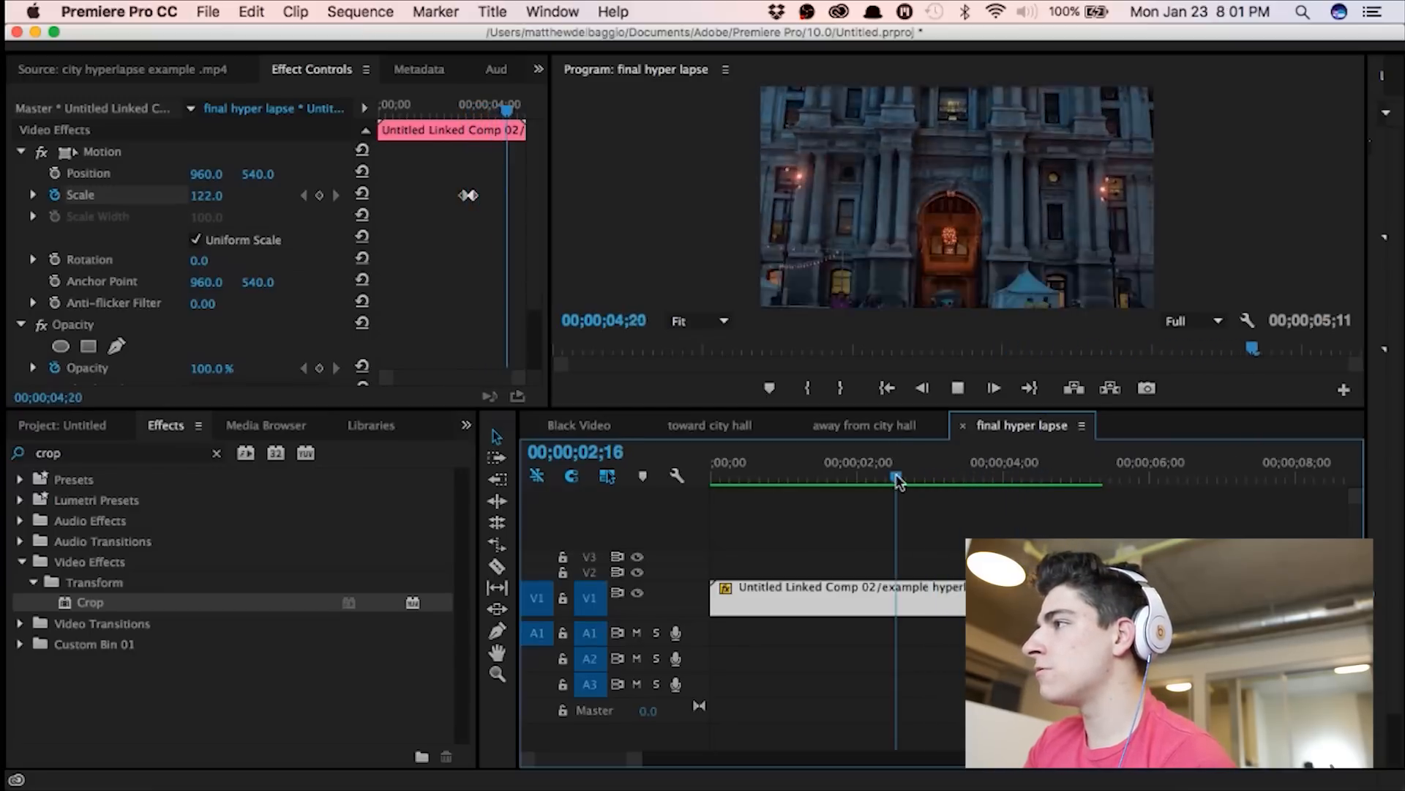
key(space)
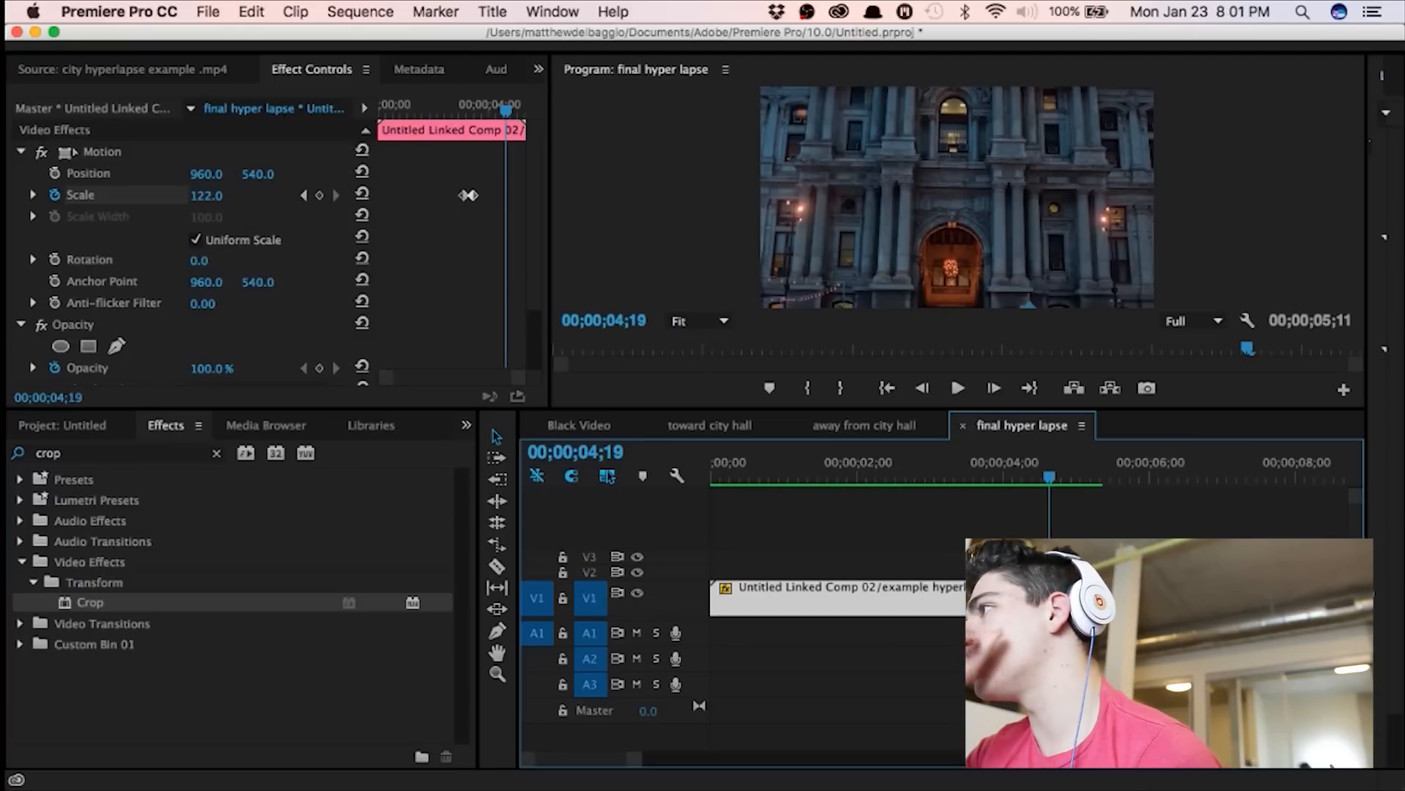
click(1050, 598)
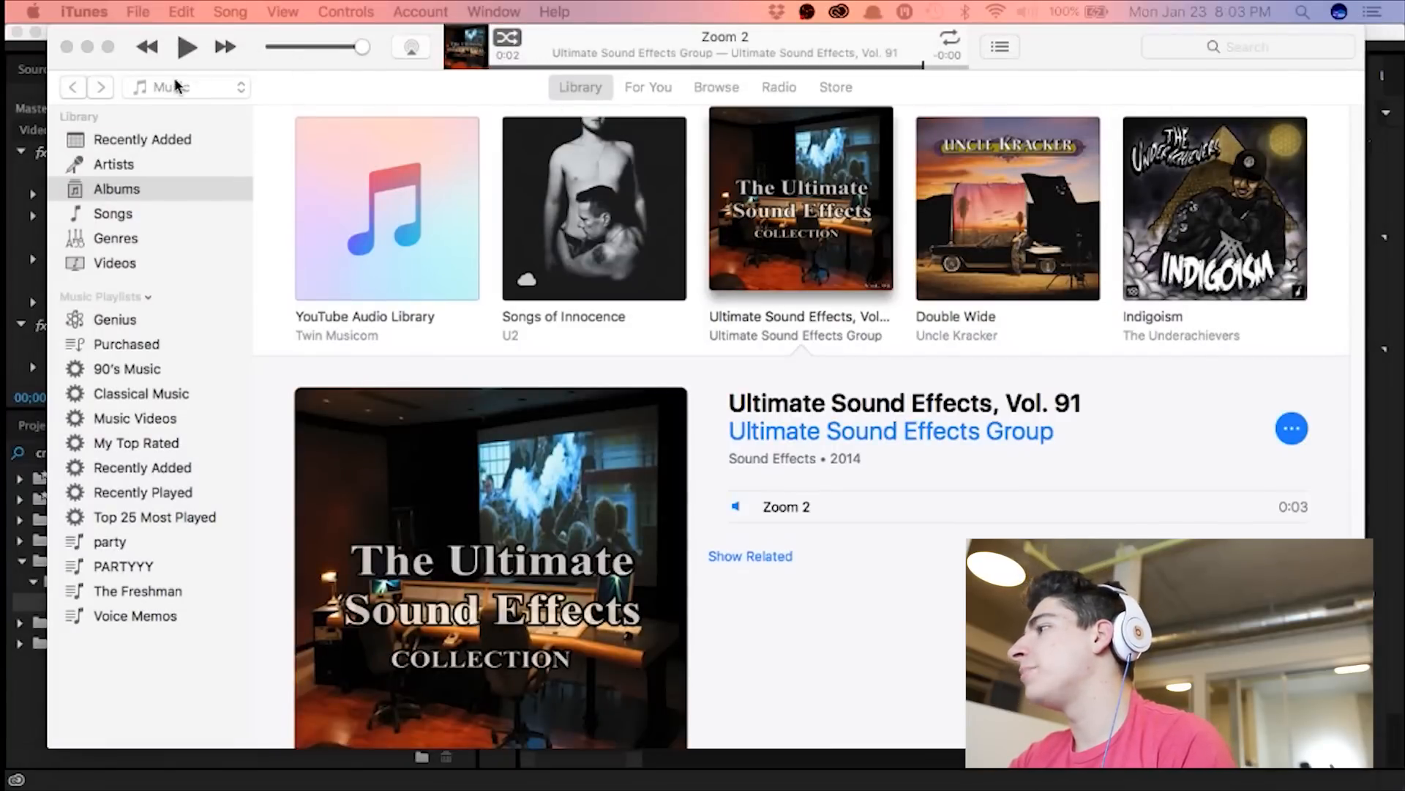
Step: In iTunes, list the library's songs and place the window beside Premiere Pro with its project items showing
click(136, 173)
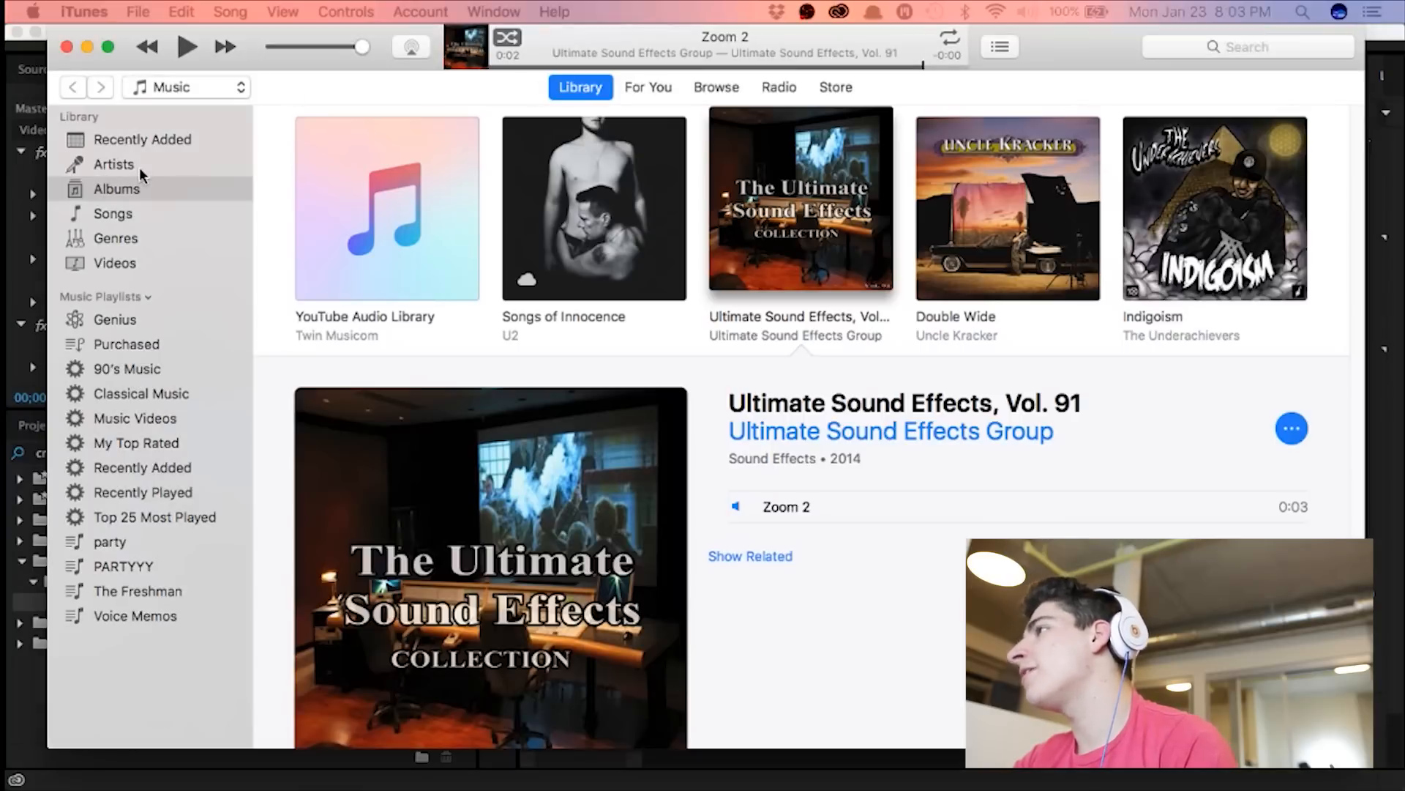
click(145, 219)
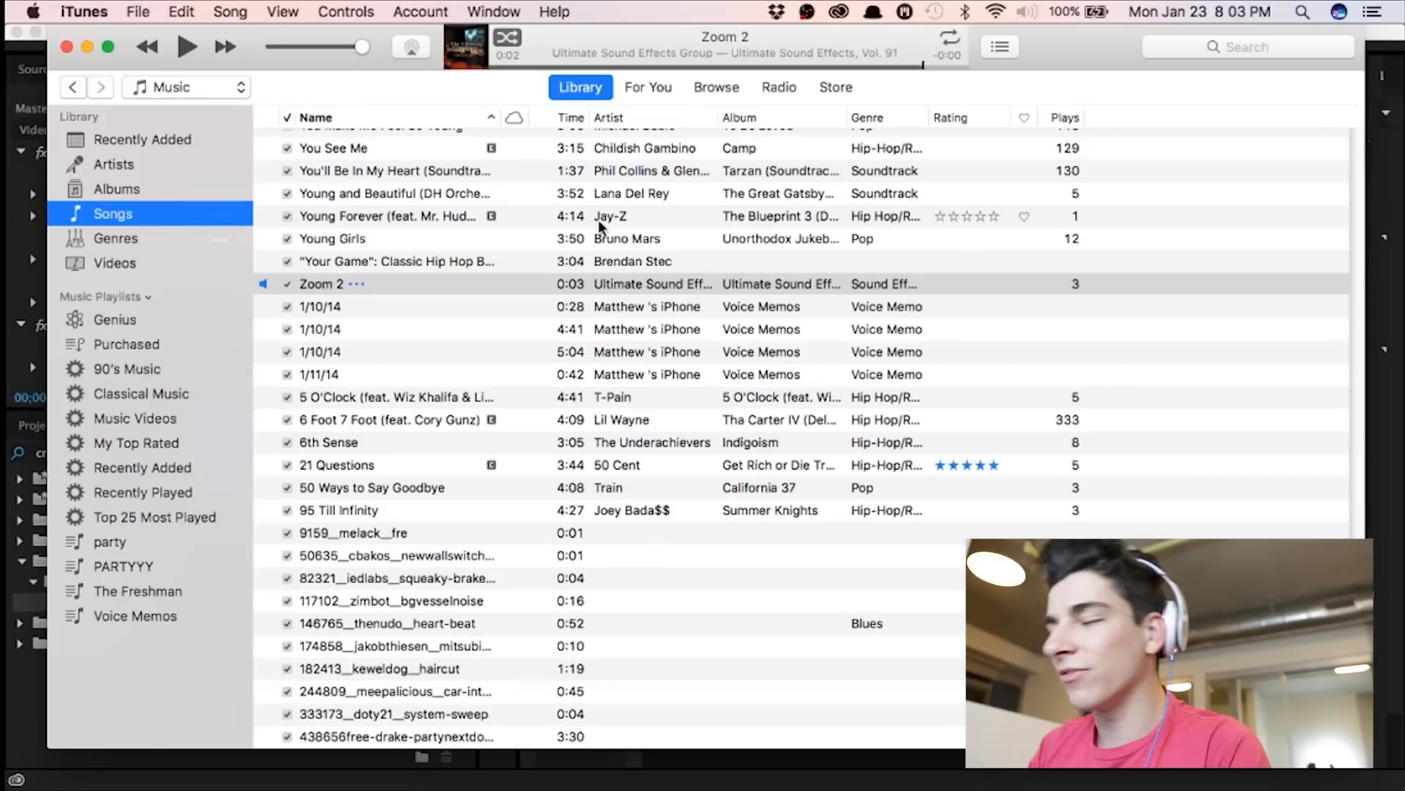
drag(245, 66, 769, 123)
click(102, 432)
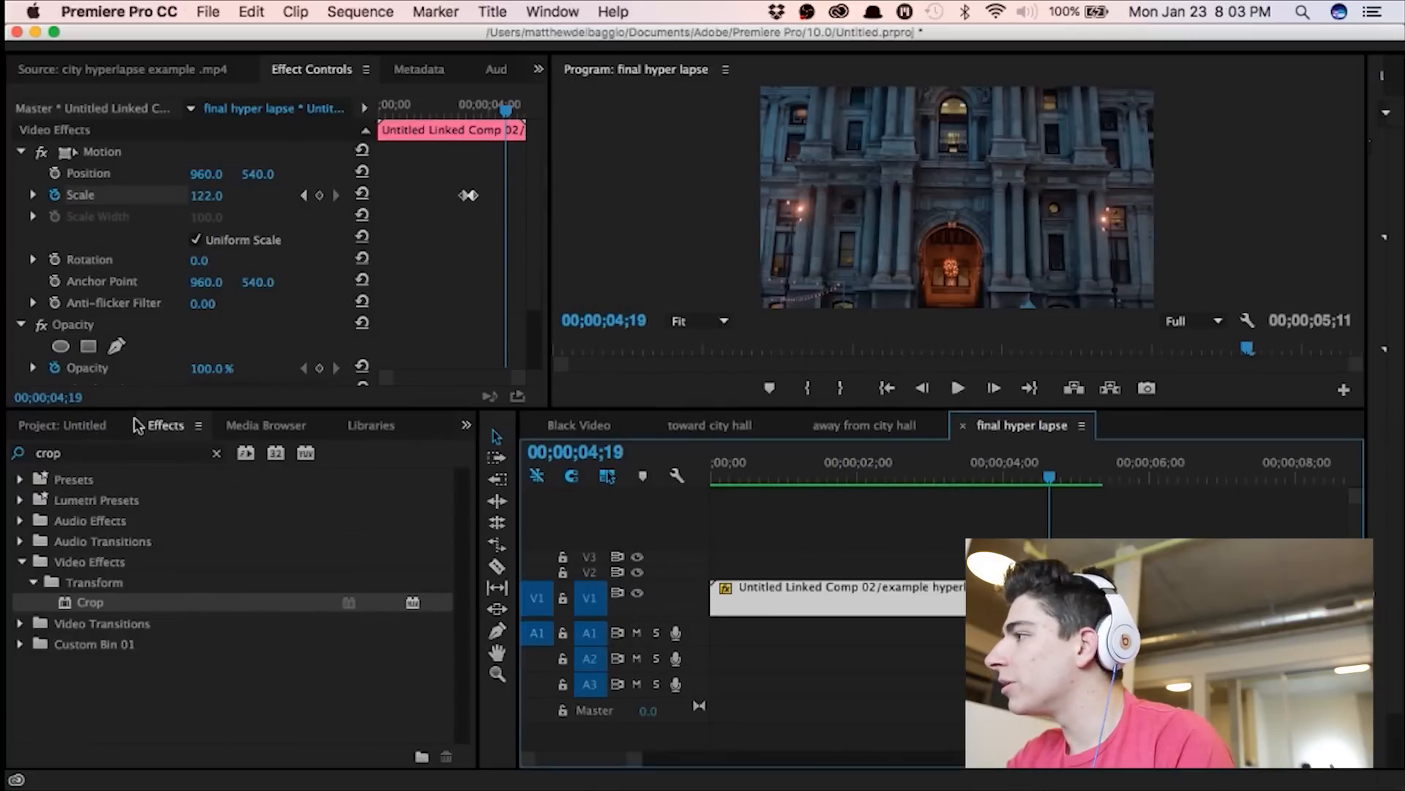
click(101, 430)
key(ctrl+Up)
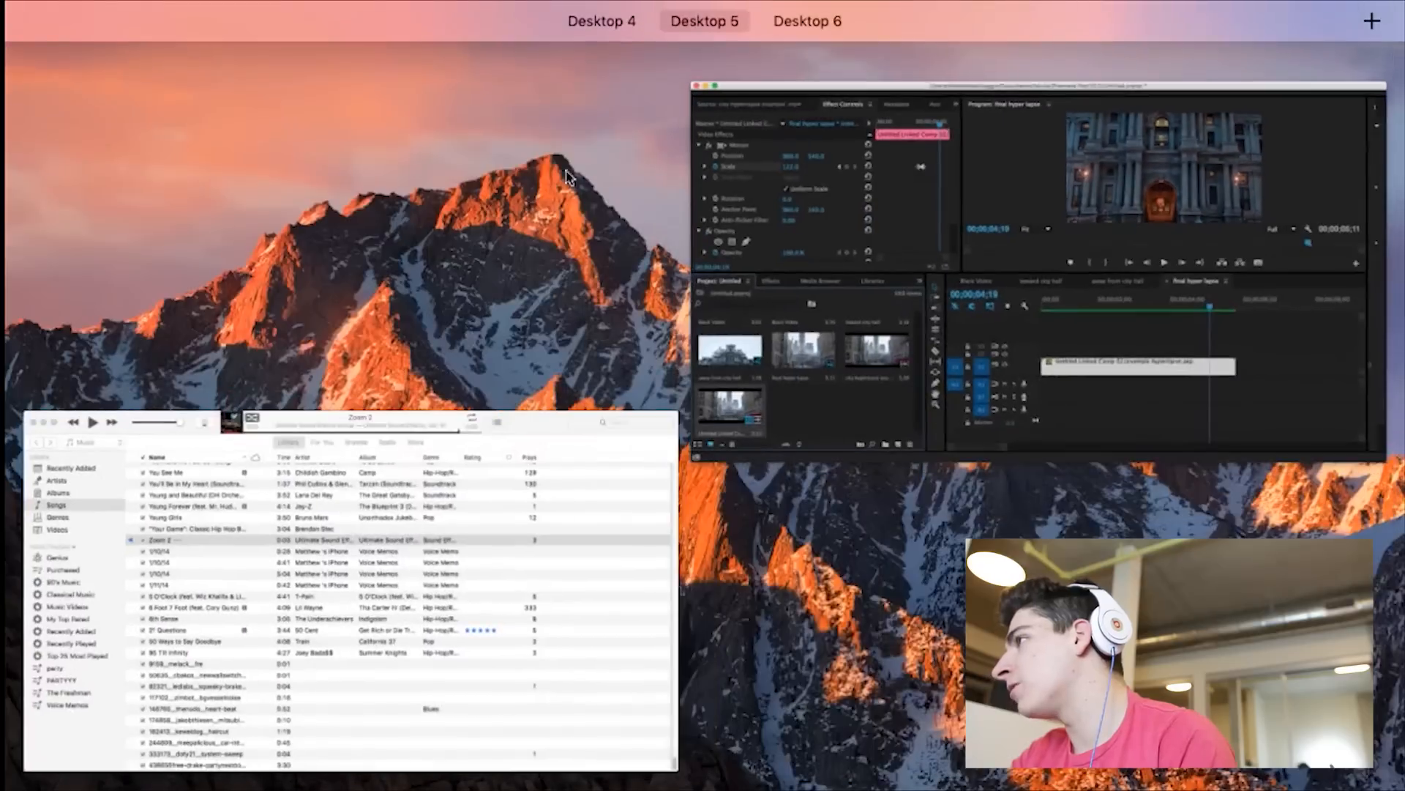
click(457, 486)
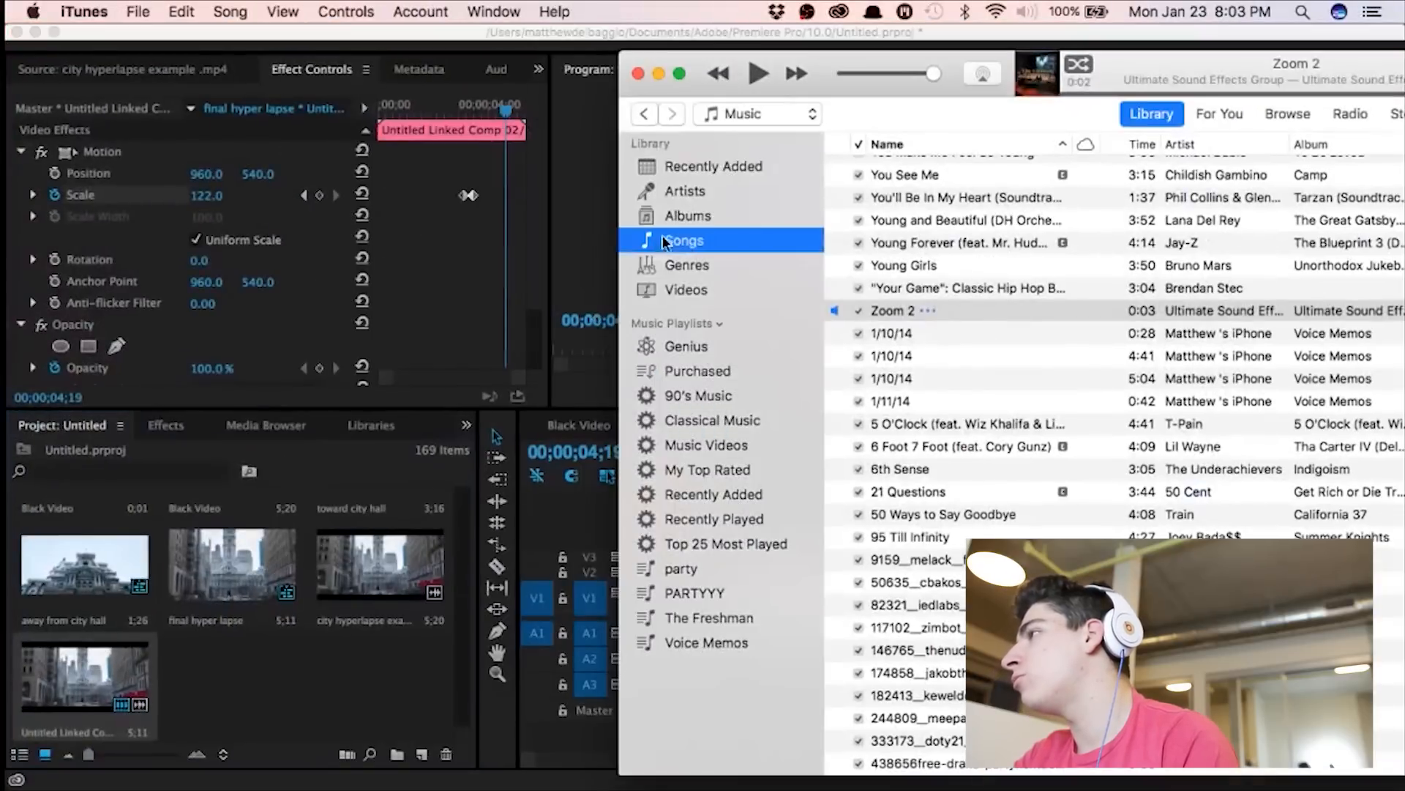
Step: Import the Zoom 2 sound effect from iTunes into the Premiere Pro project and open it as the source
click(928, 311)
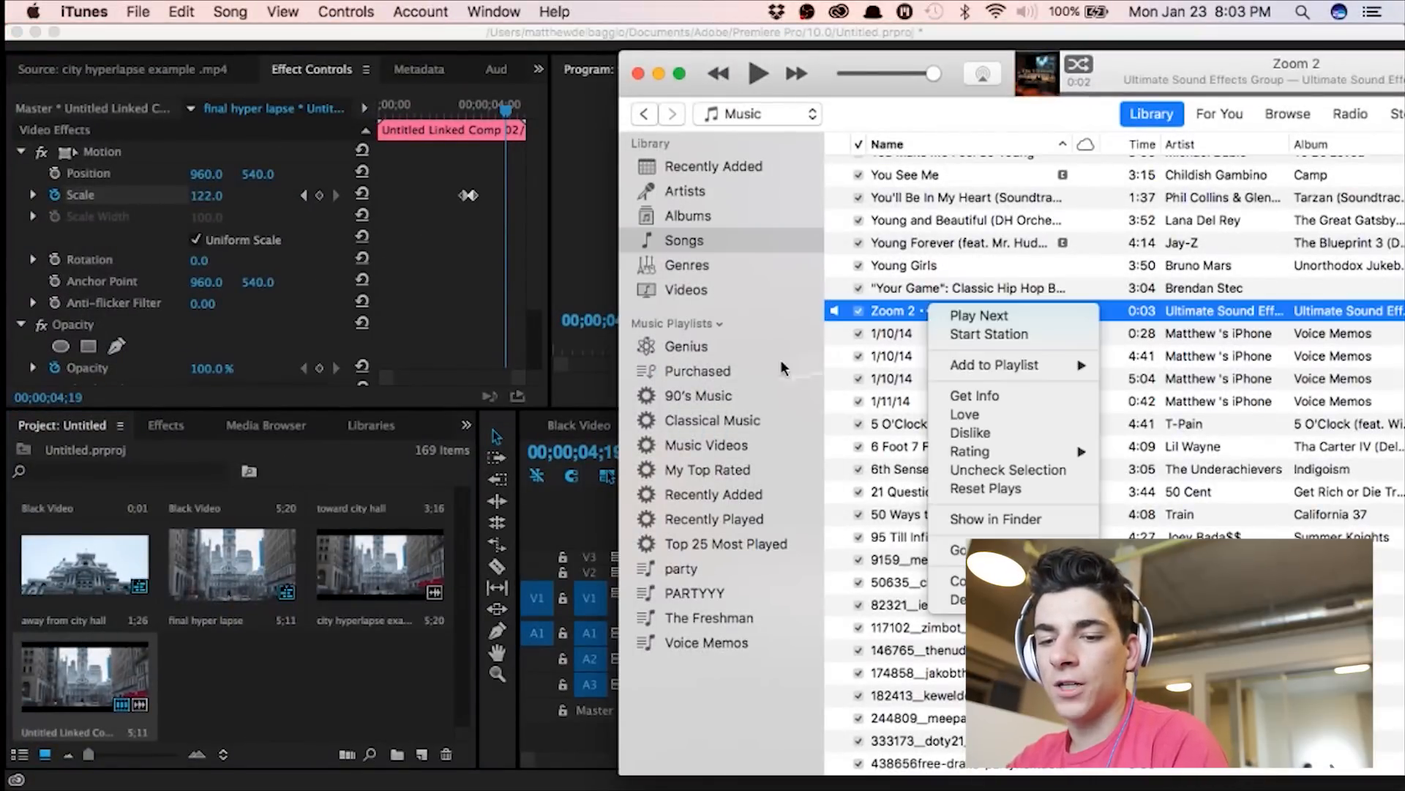
click(1087, 287)
drag(1086, 313, 549, 501)
drag(299, 679, 284, 673)
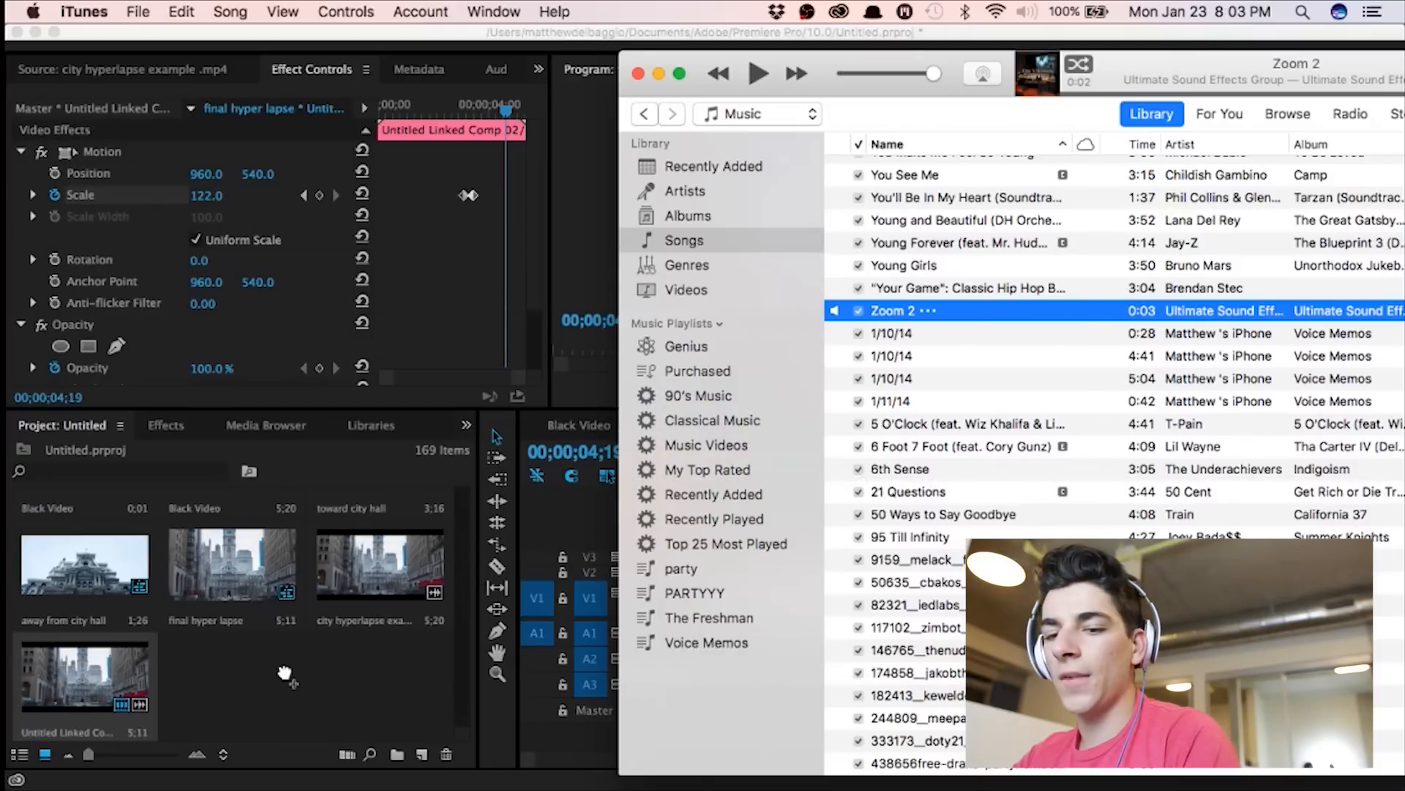
click(272, 675)
double_click(282, 674)
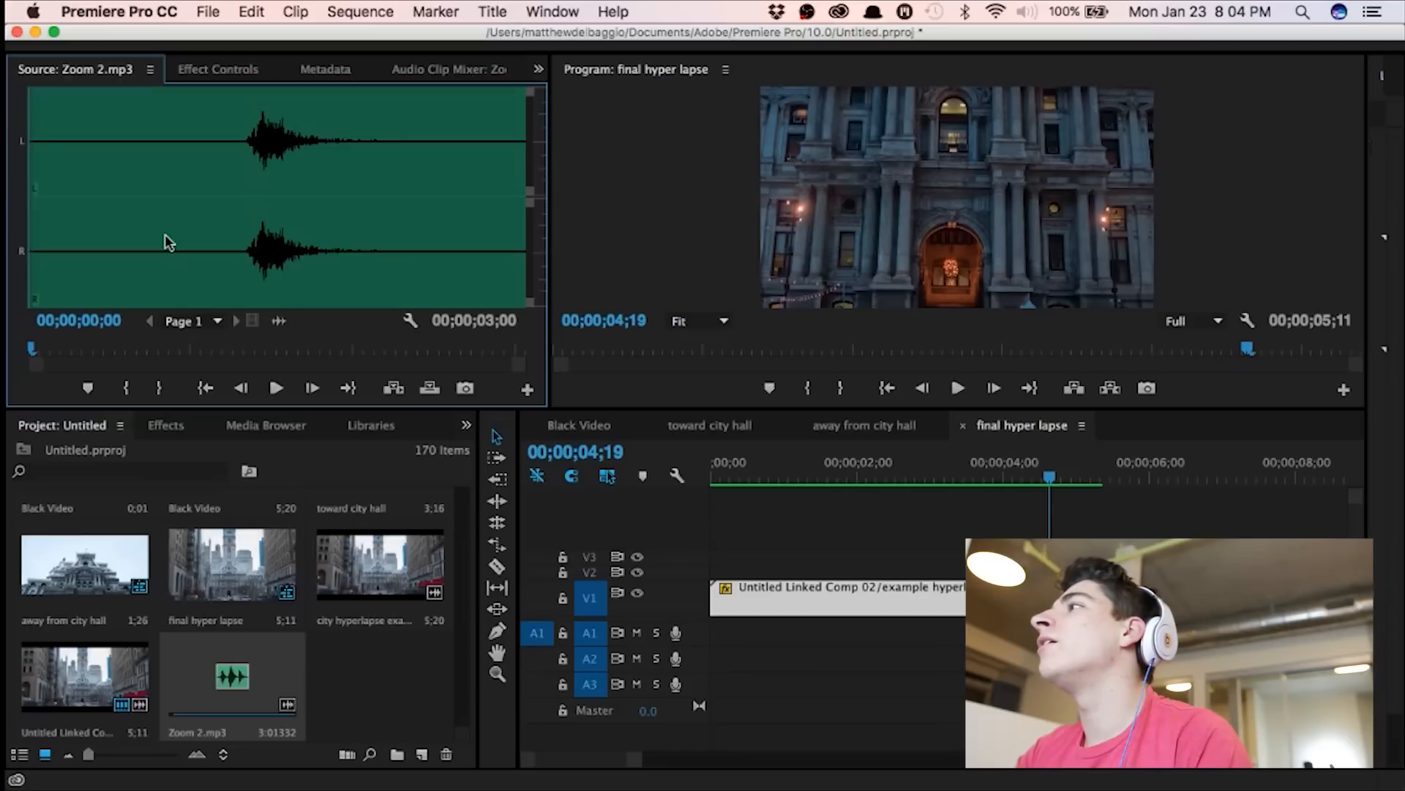
Step: Audition Zoom 2.mp3 and mark its in point at 00;00;01;09 and its out point at 00;00;02;05
click(762, 465)
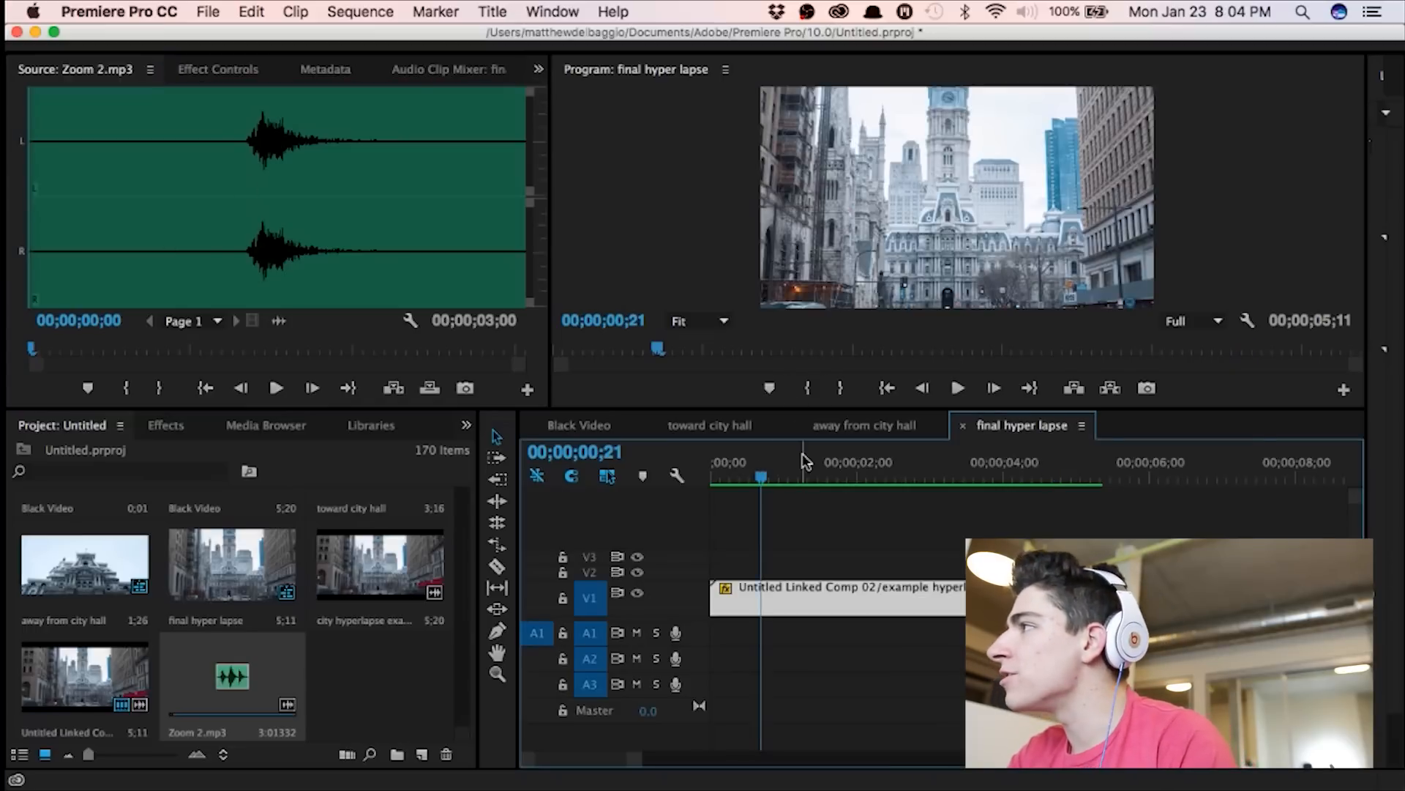
key(space)
click(135, 193)
key(space)
key(space)
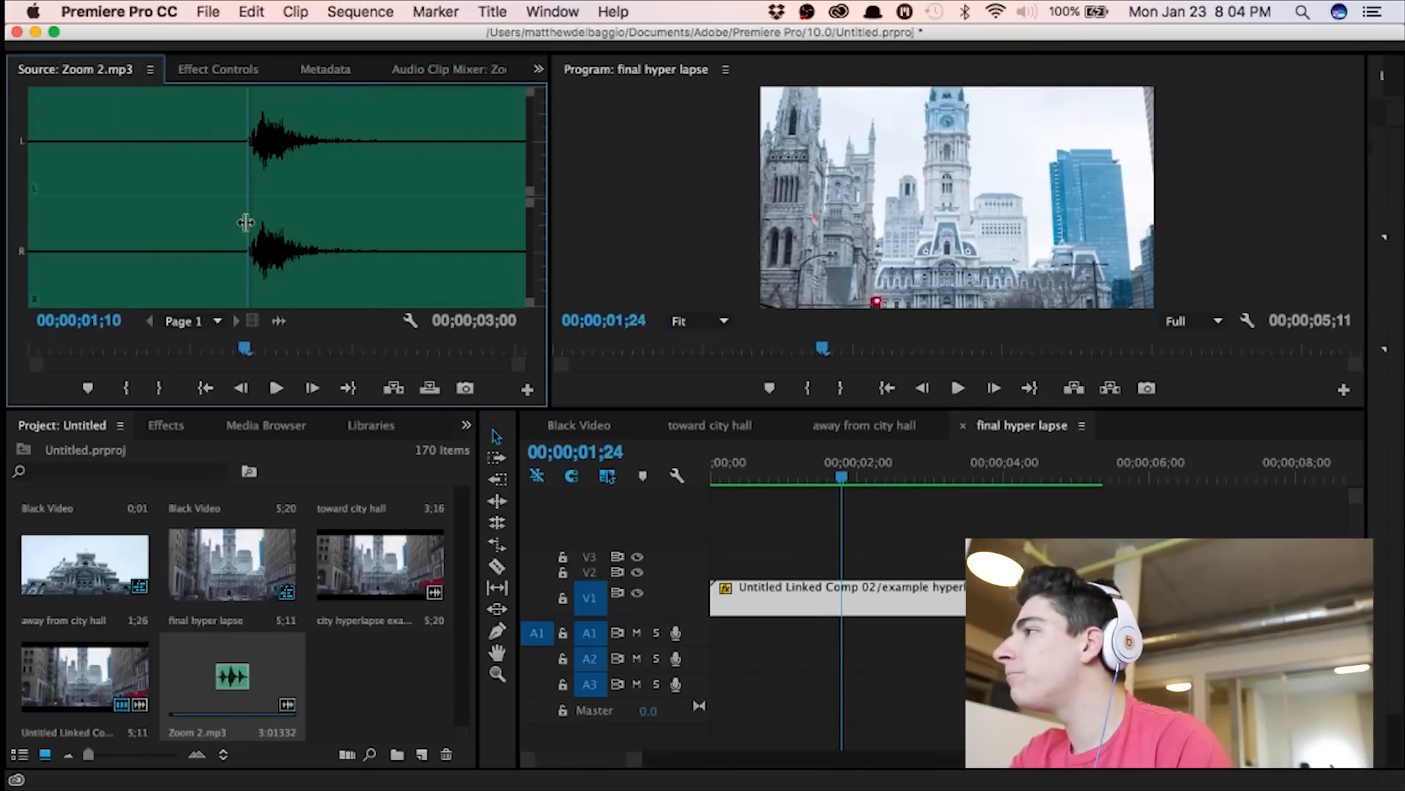
click(236, 222)
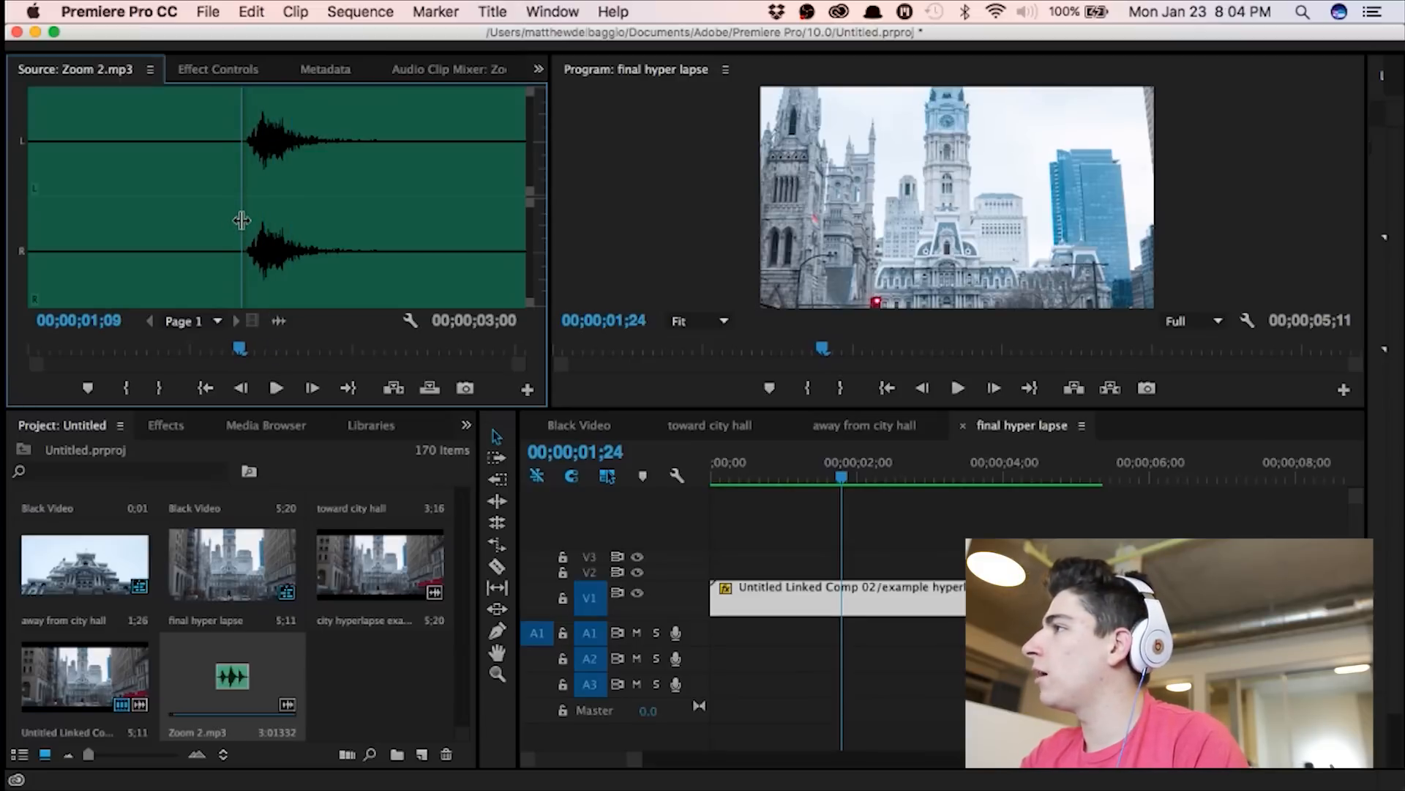
key(i)
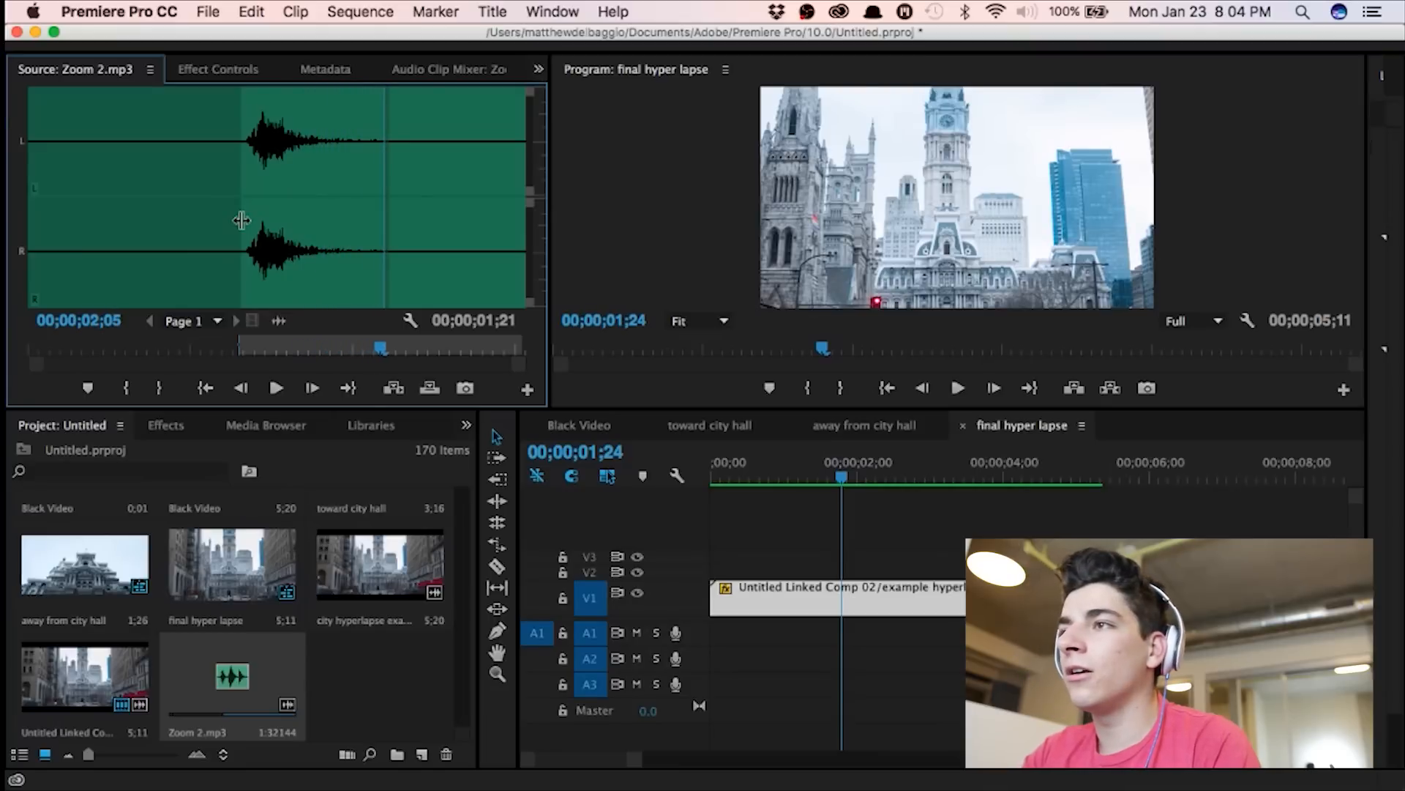
key(o)
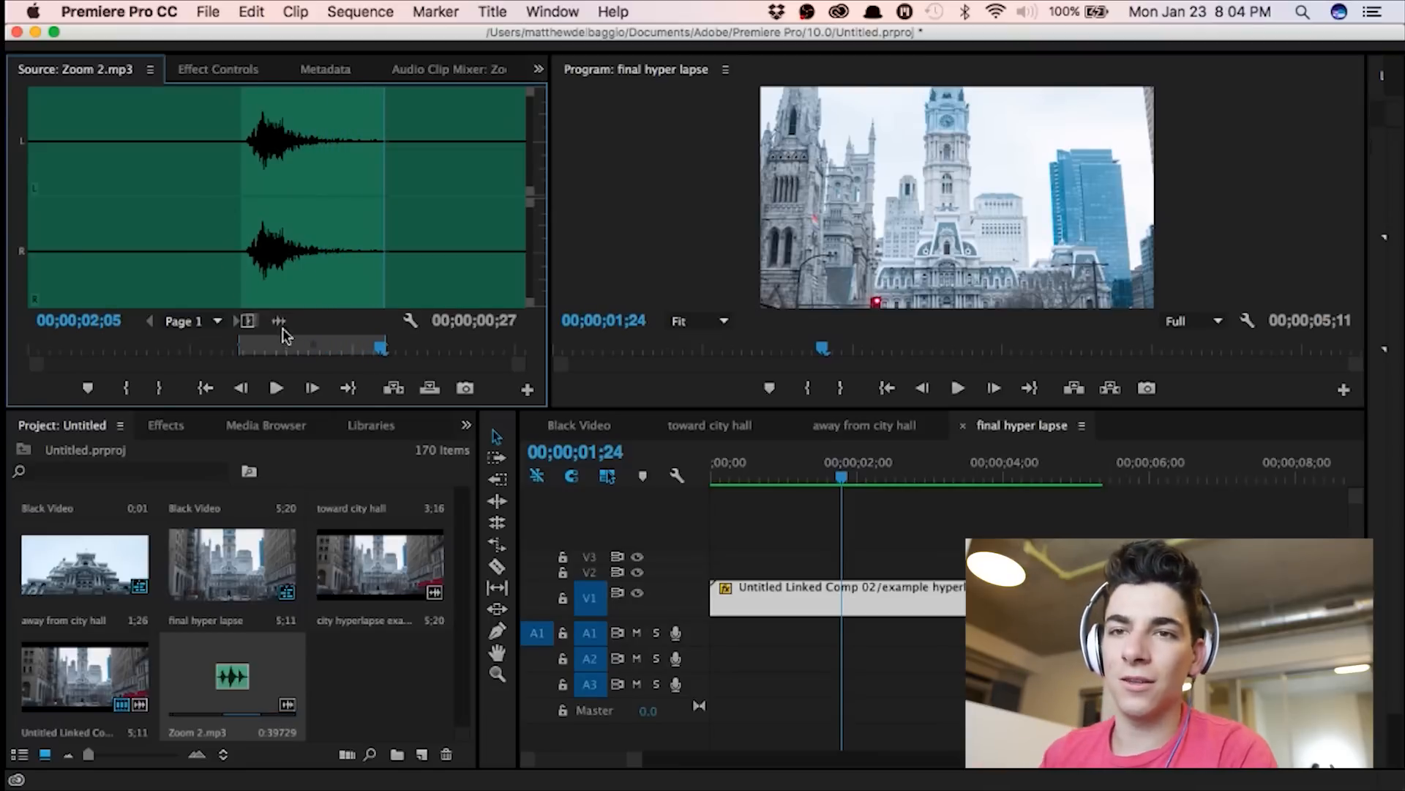
Step: Place the trimmed Zoom 2 sound on audio track A1, starting at about 00;00;03;08, and play it against the transition
drag(349, 357, 949, 473)
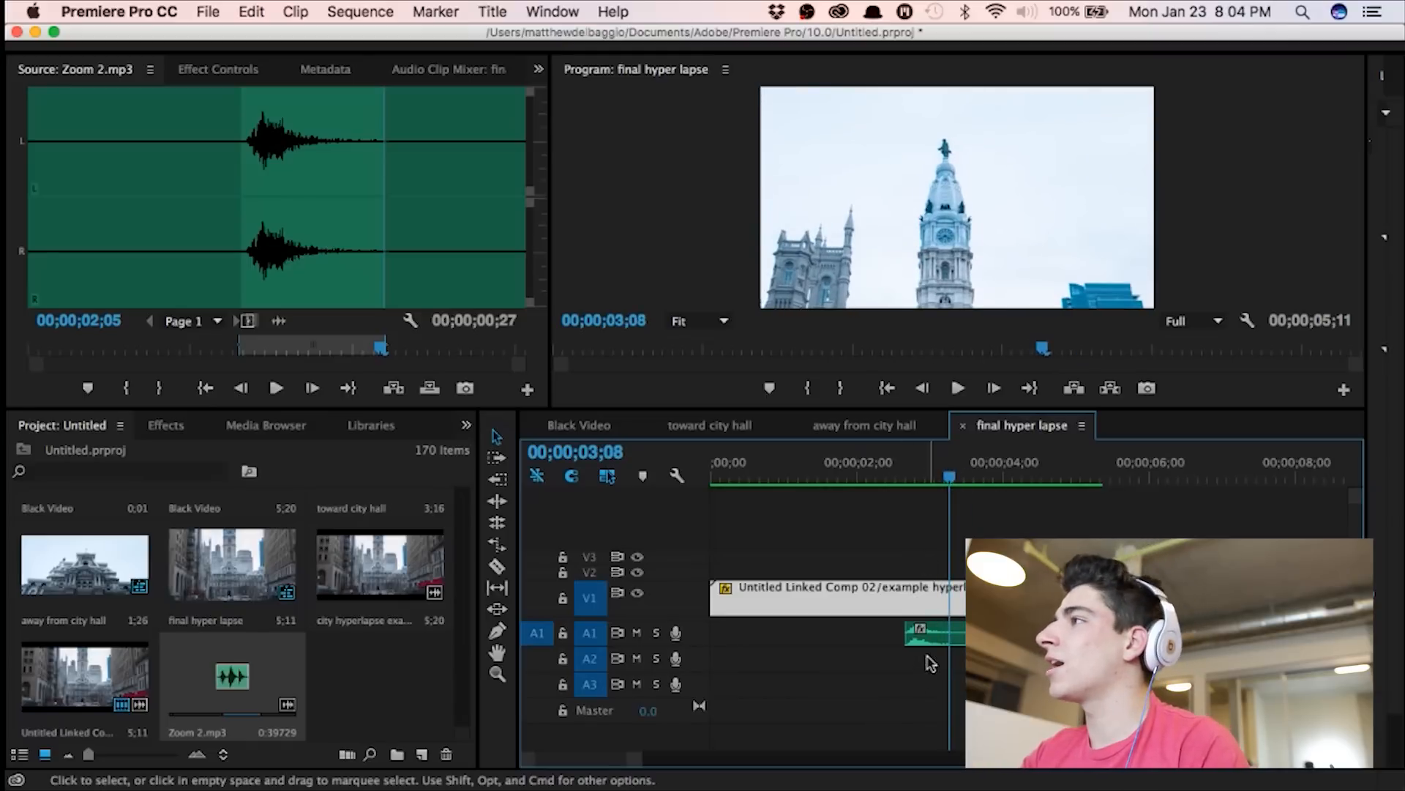
drag(929, 662, 977, 637)
click(921, 474)
key(space)
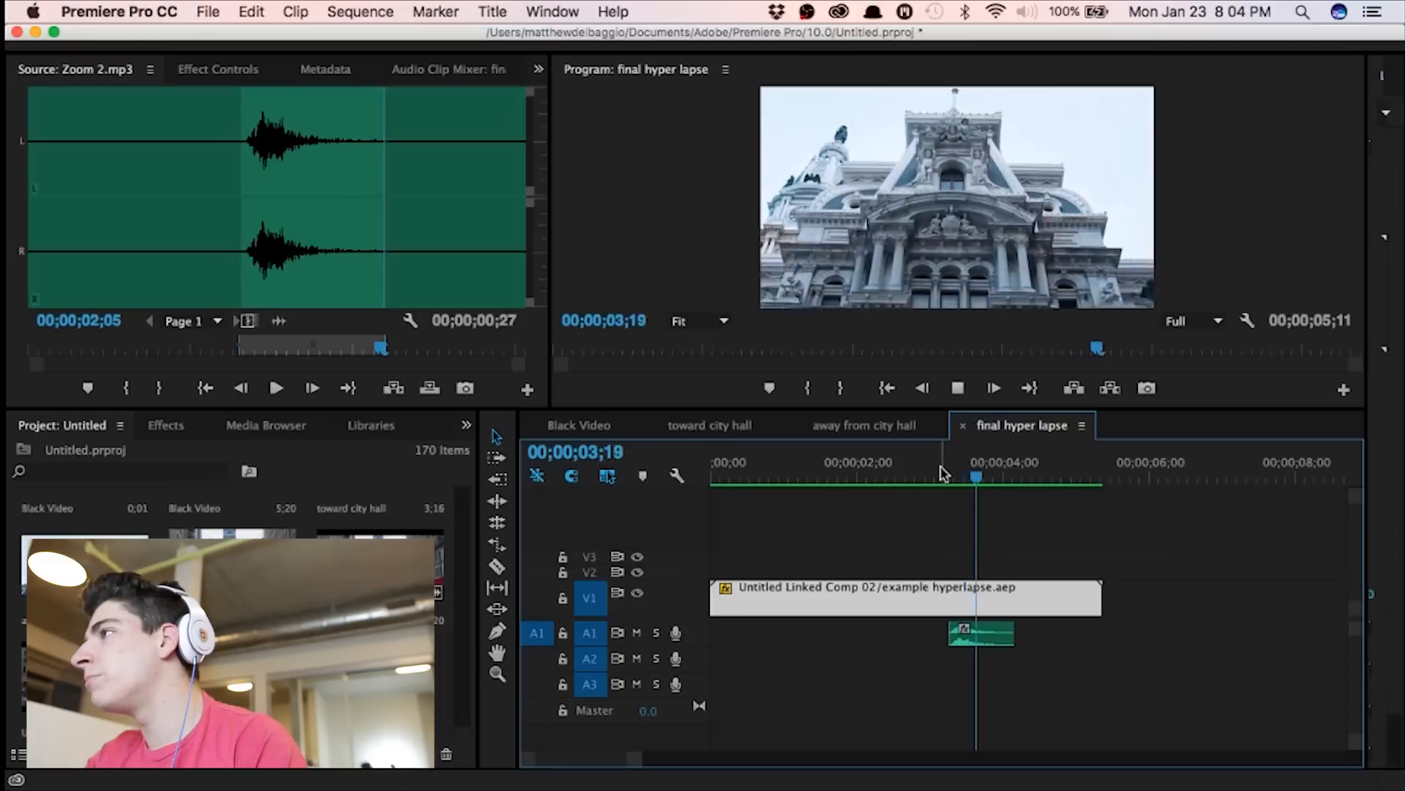
key(space)
click(927, 456)
key(space)
key(space)
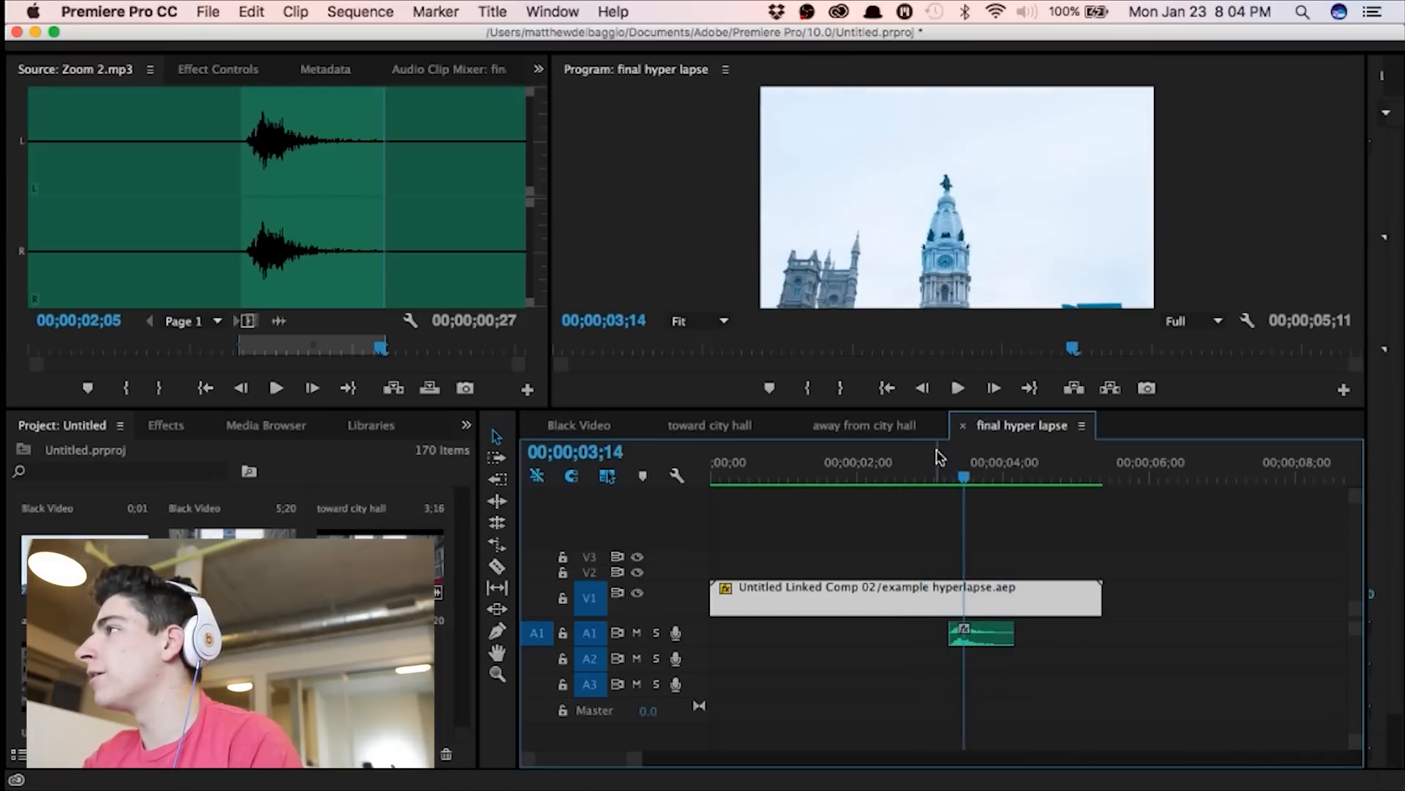
Step: Move the Zoom 2 sound to start at 00;00;03;14 and play the transition repeatedly to check the sync
drag(983, 631, 992, 630)
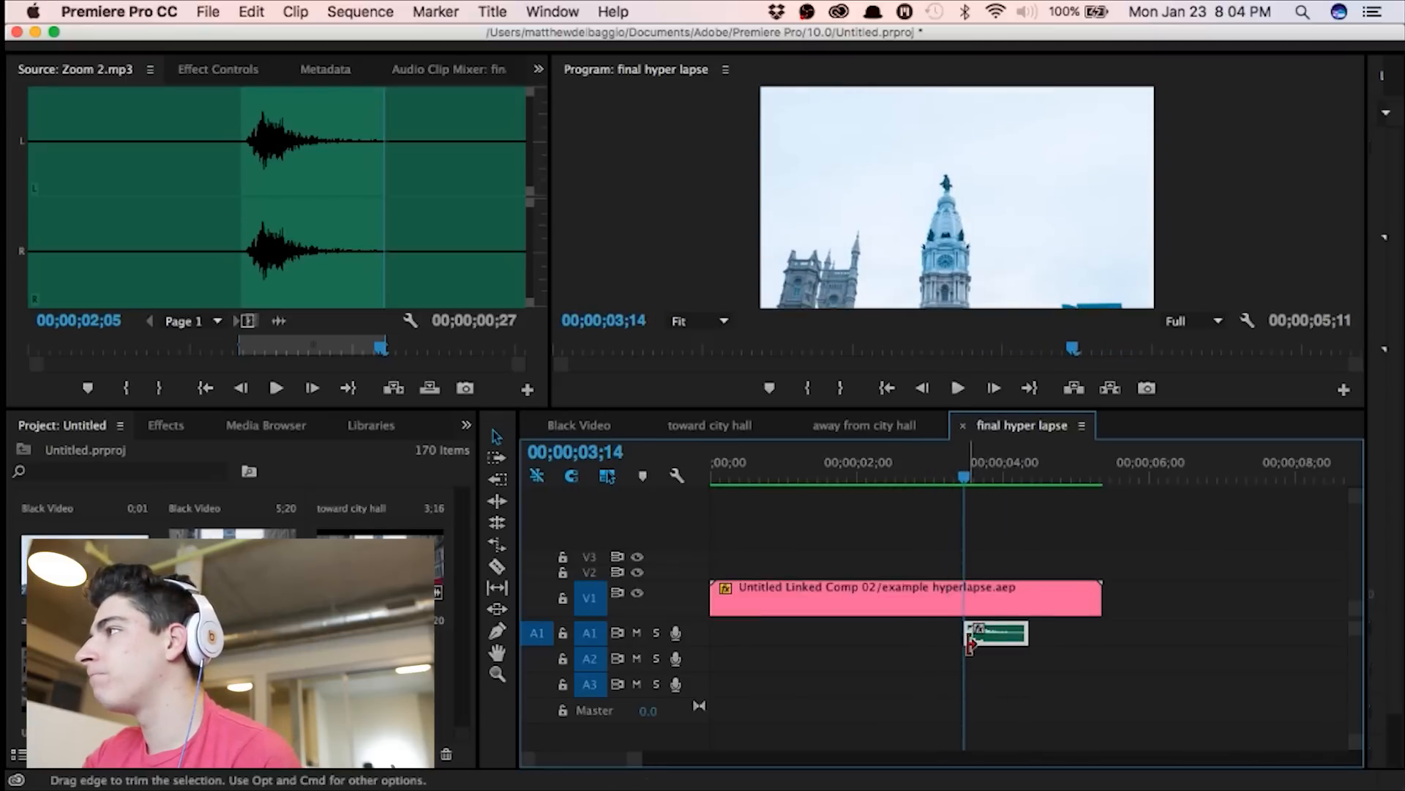
scroll(977, 633, up, 5)
key(space)
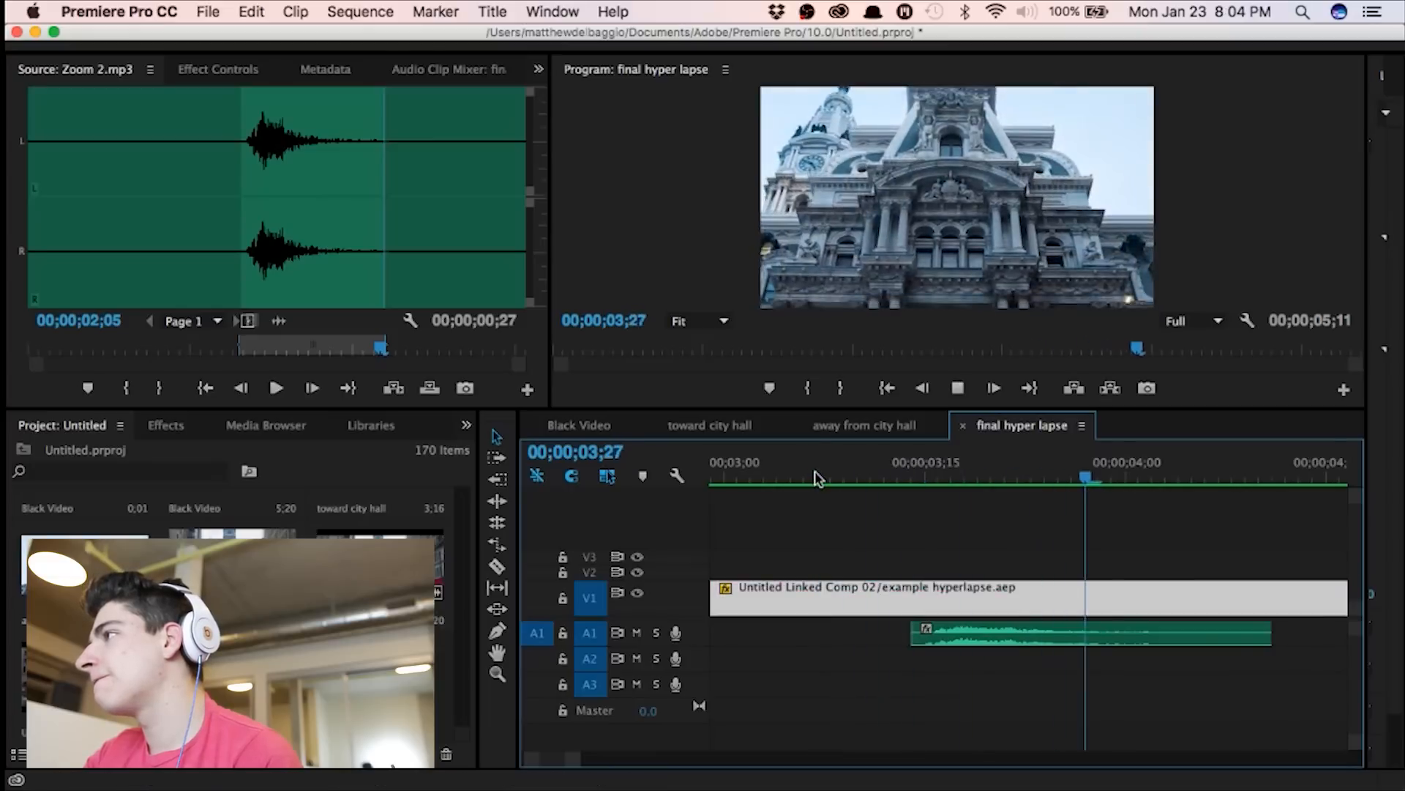
scroll(918, 529, down, 5)
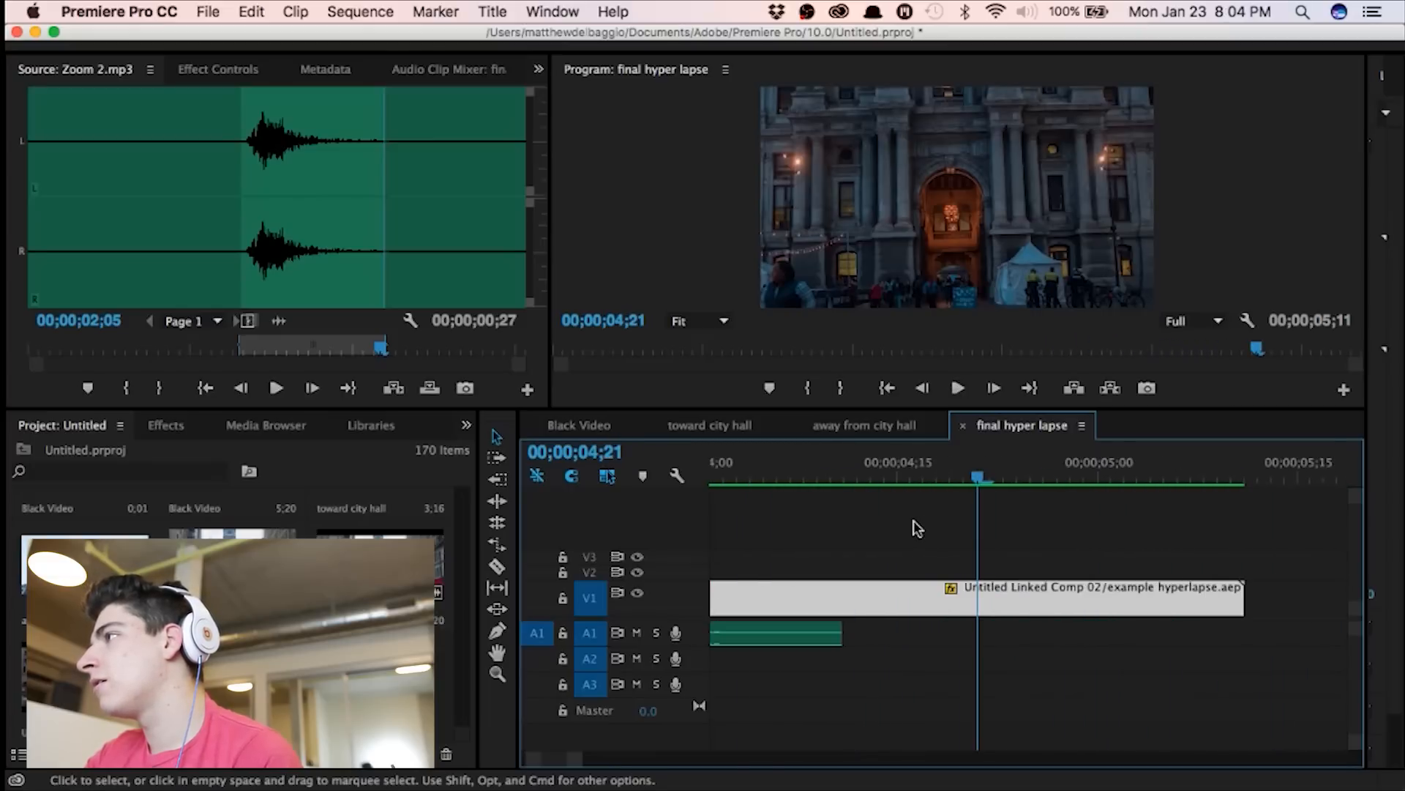
click(881, 472)
key(space)
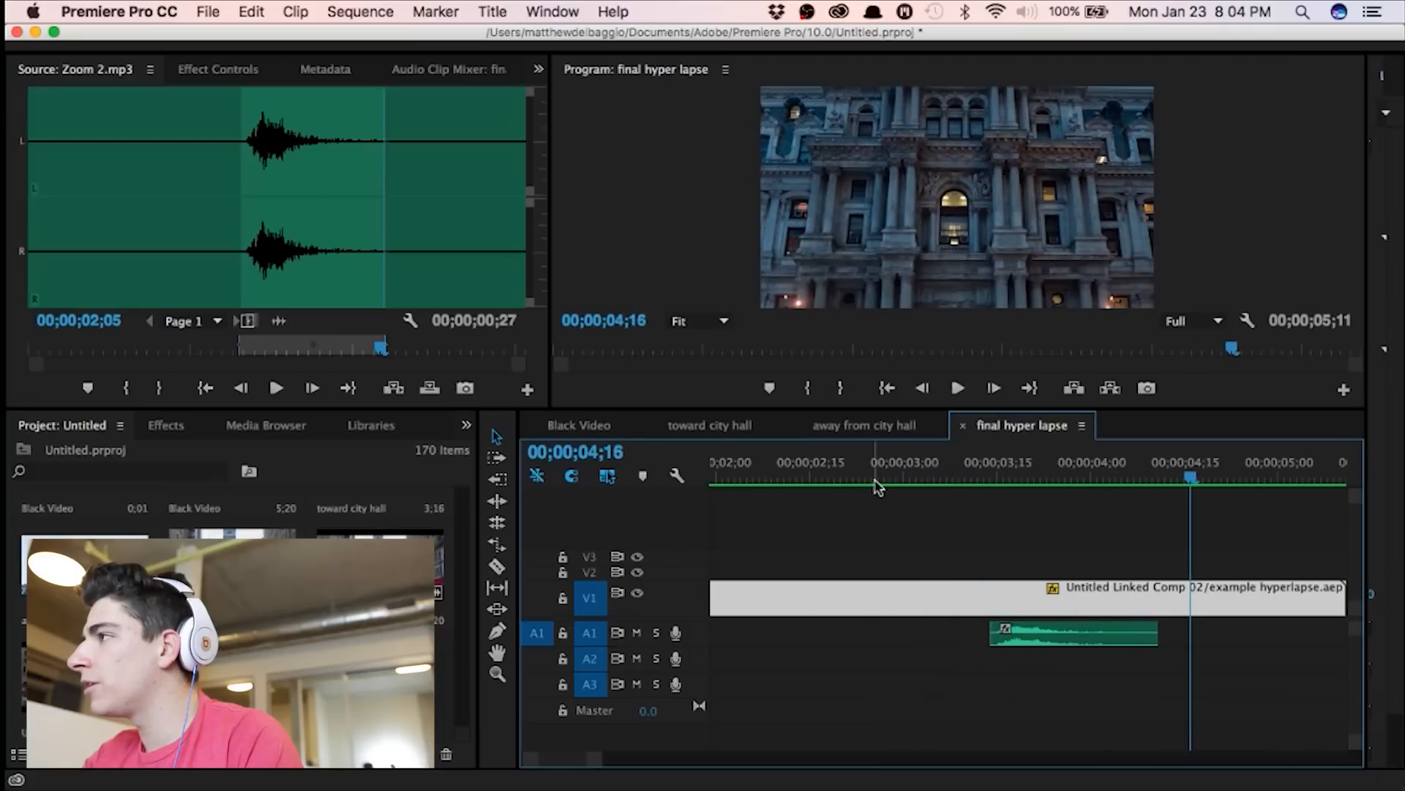
click(881, 476)
key(space)
key(space)
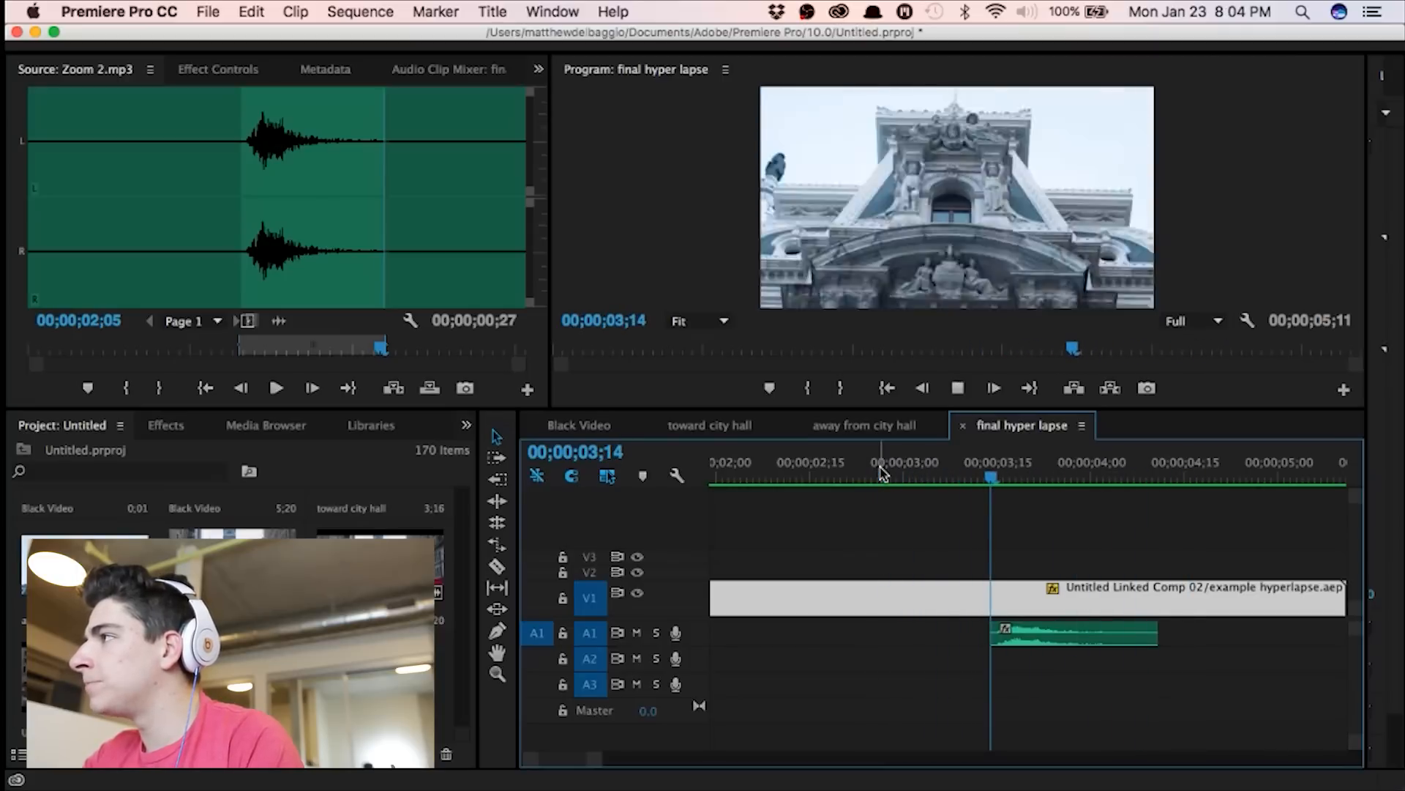
click(881, 476)
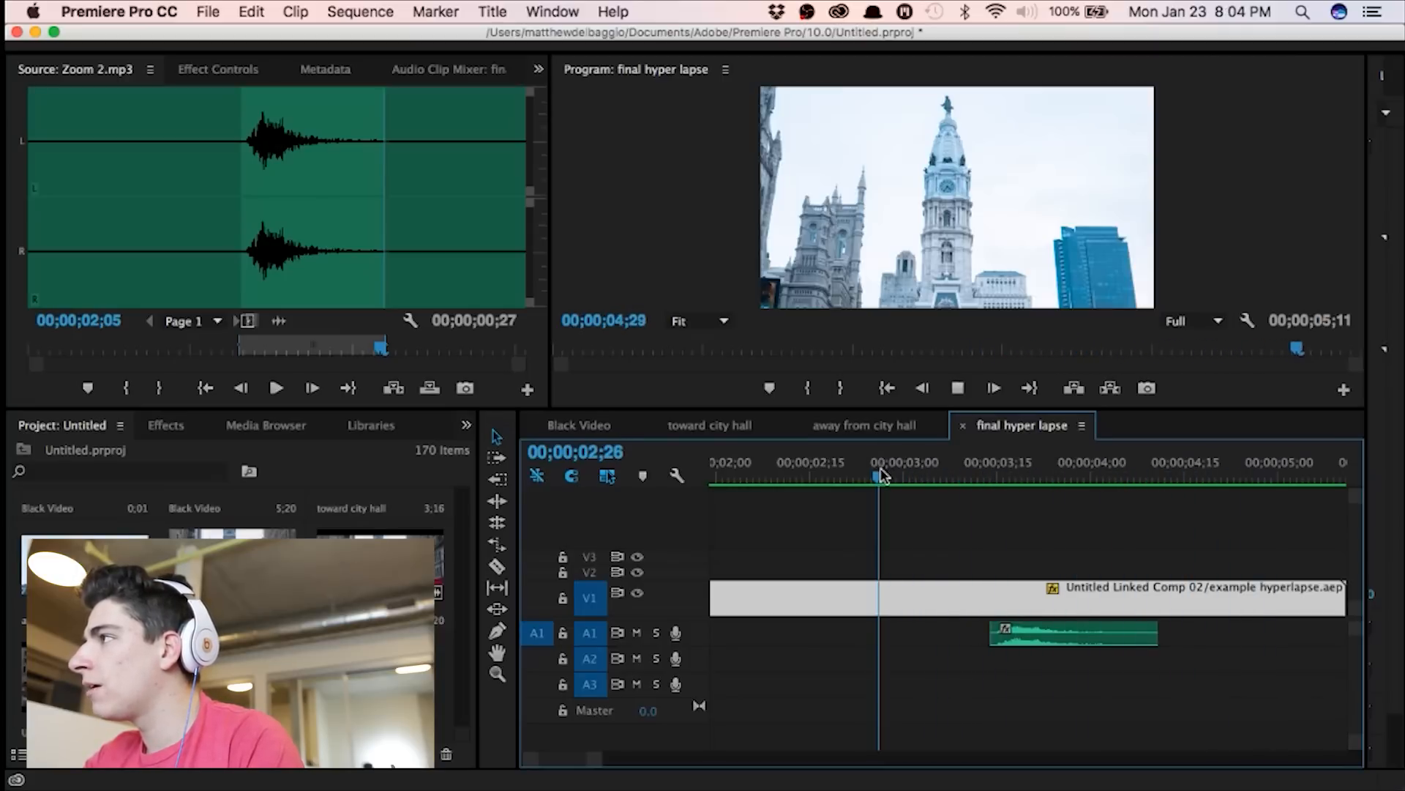
Step: Shift the Zoom 2 sound one frame earlier to start at 00;00;03;13 and replay the transition
click(958, 476)
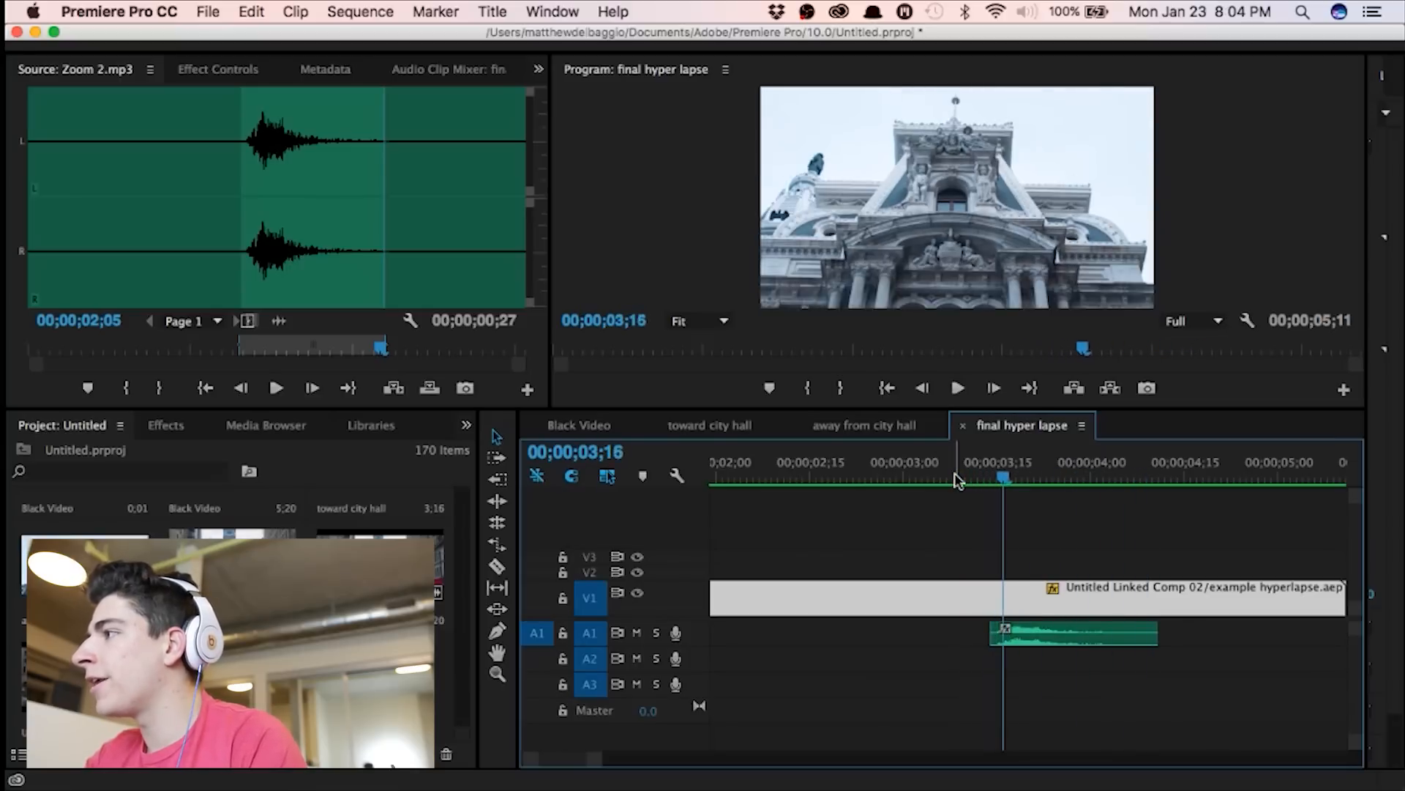
click(979, 475)
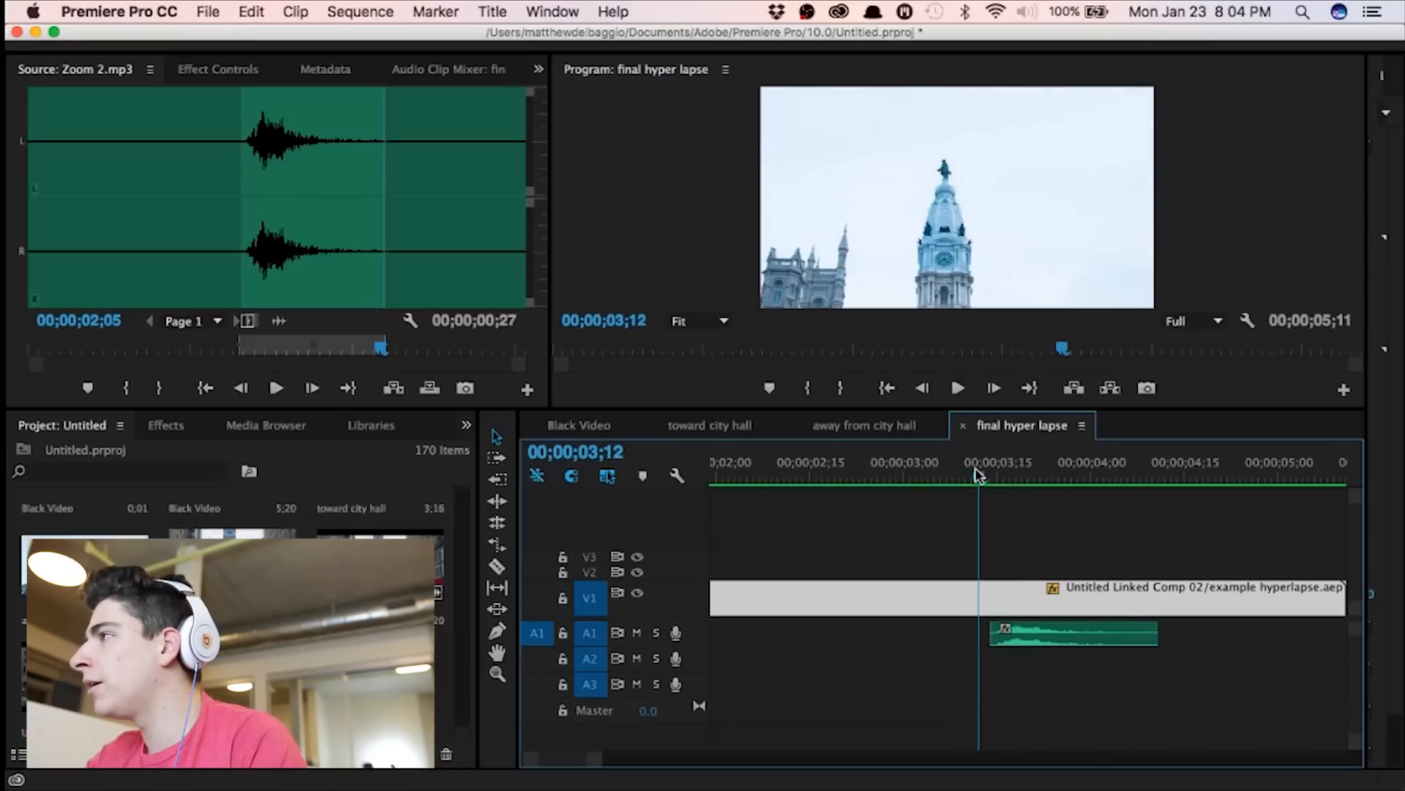
key(Right)
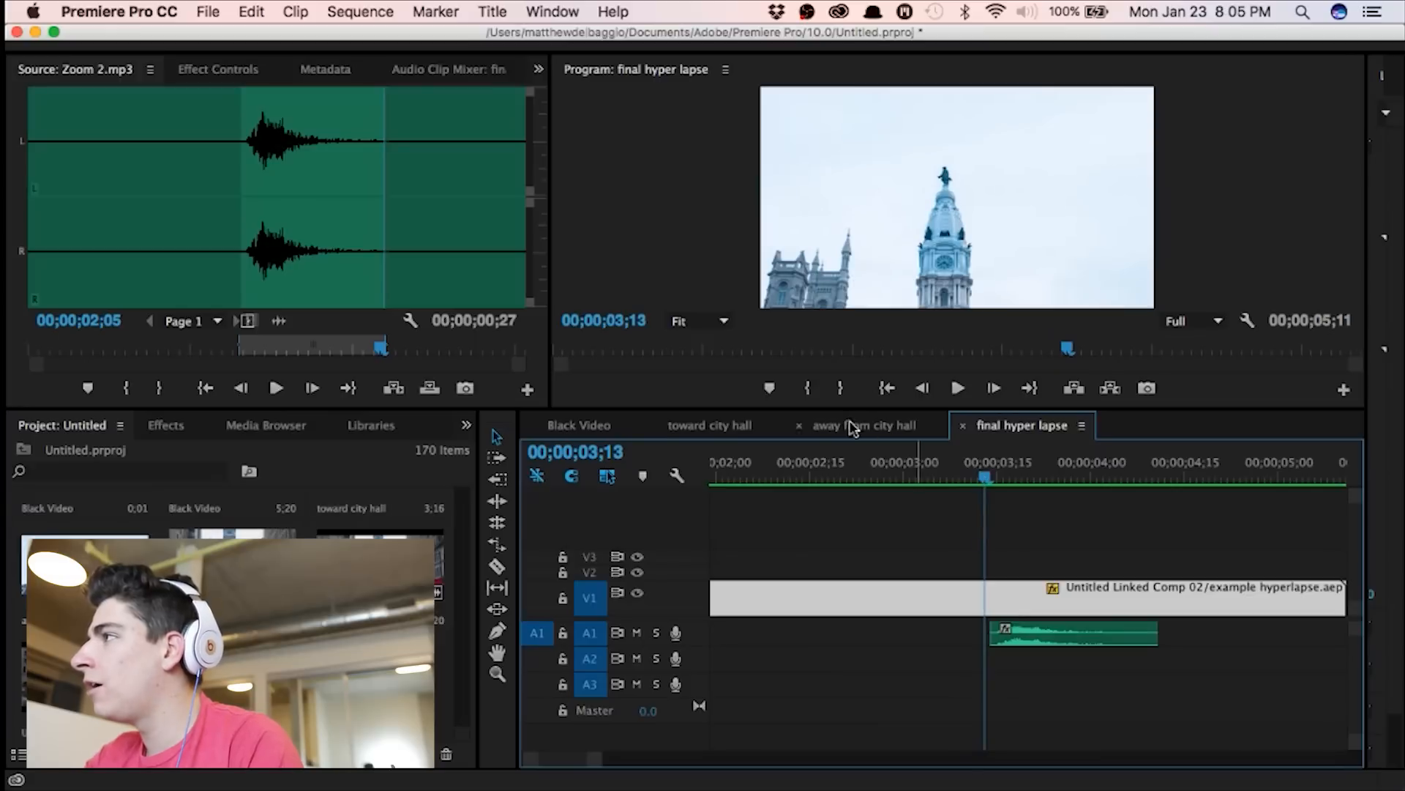
drag(1066, 625, 1054, 631)
key(space)
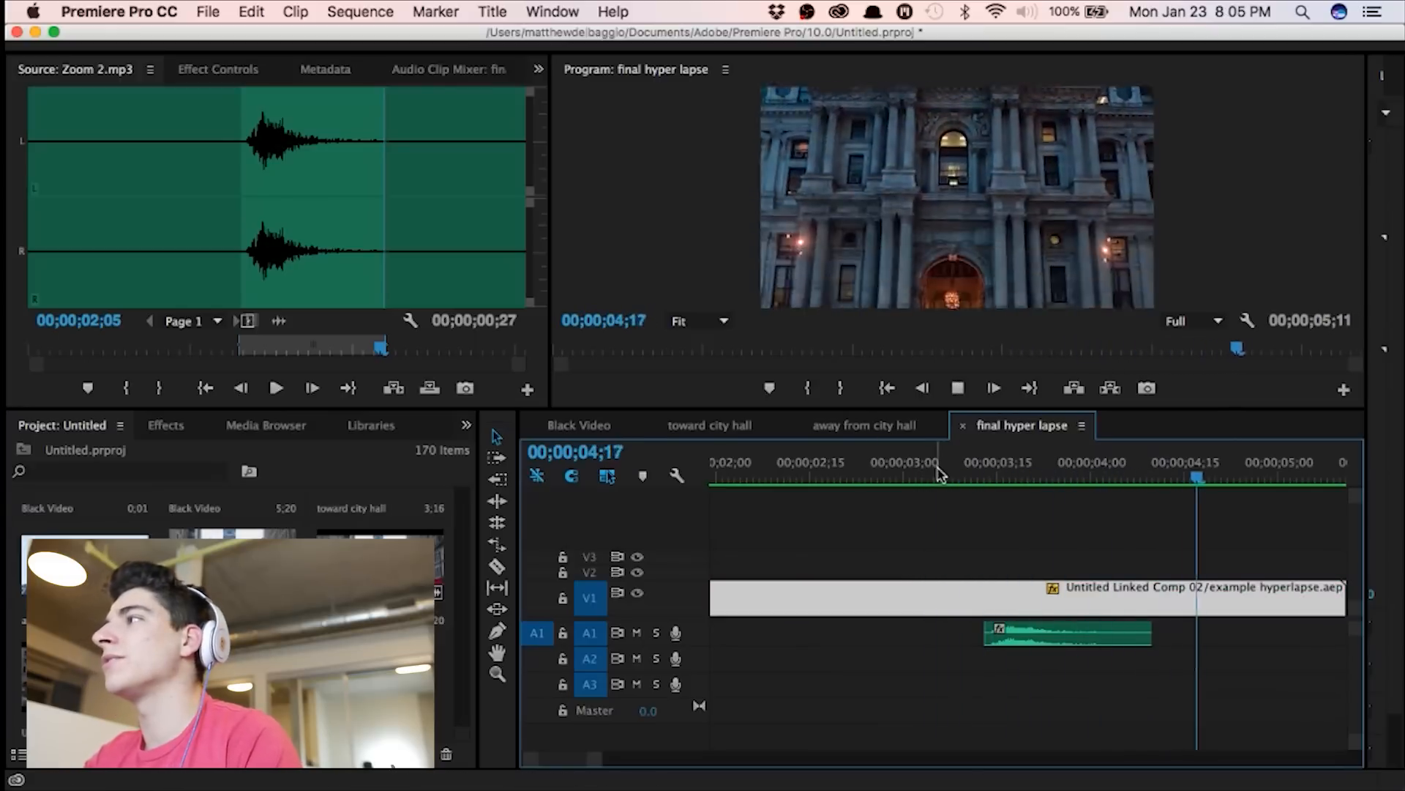
Step: Keyframe the video clip's Rotation at 0.0° at 00;00;03;13 and render the sequence
key(minus)
key(minus)
key(minus)
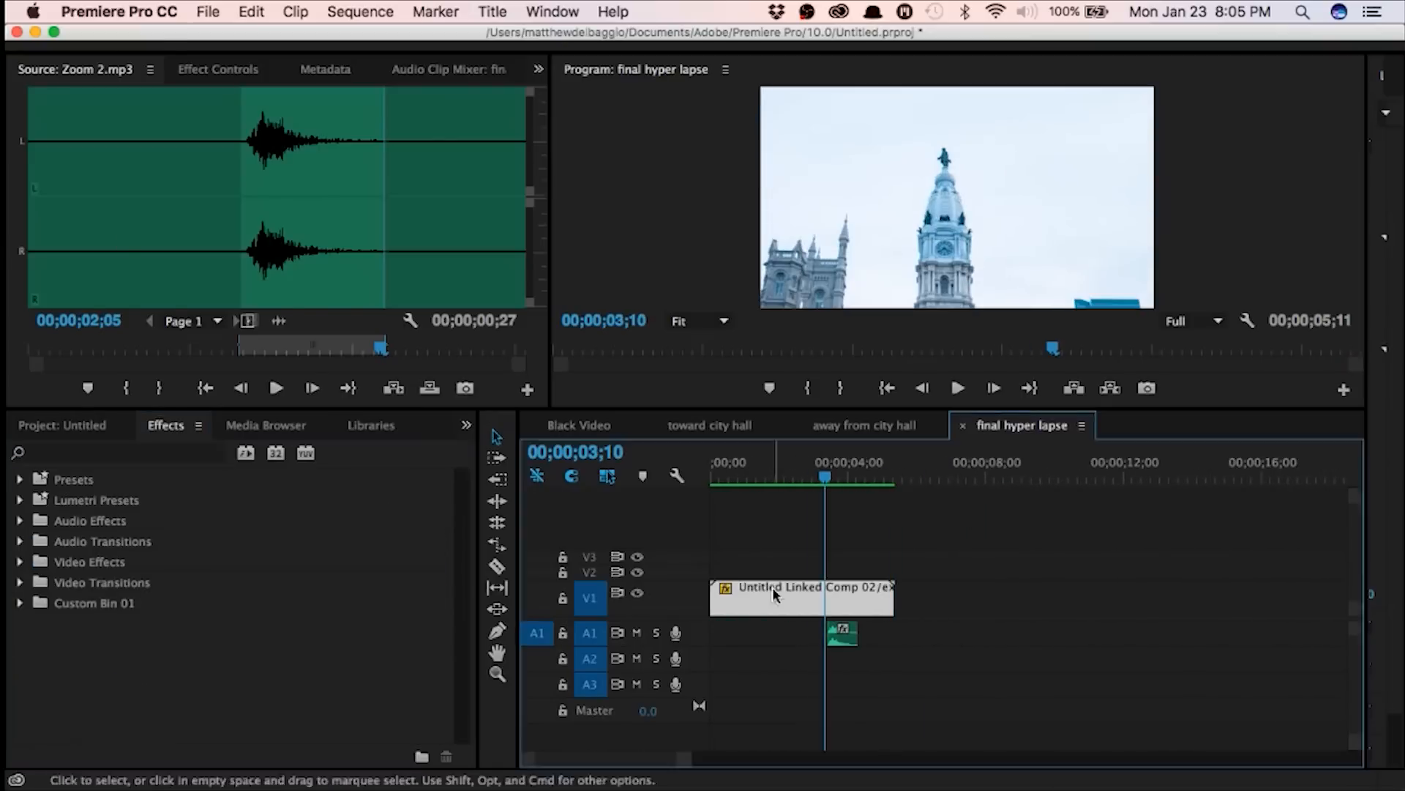
click(218, 70)
key(Right)
key(Right)
key(Right)
key(Right)
click(55, 260)
key(Return)
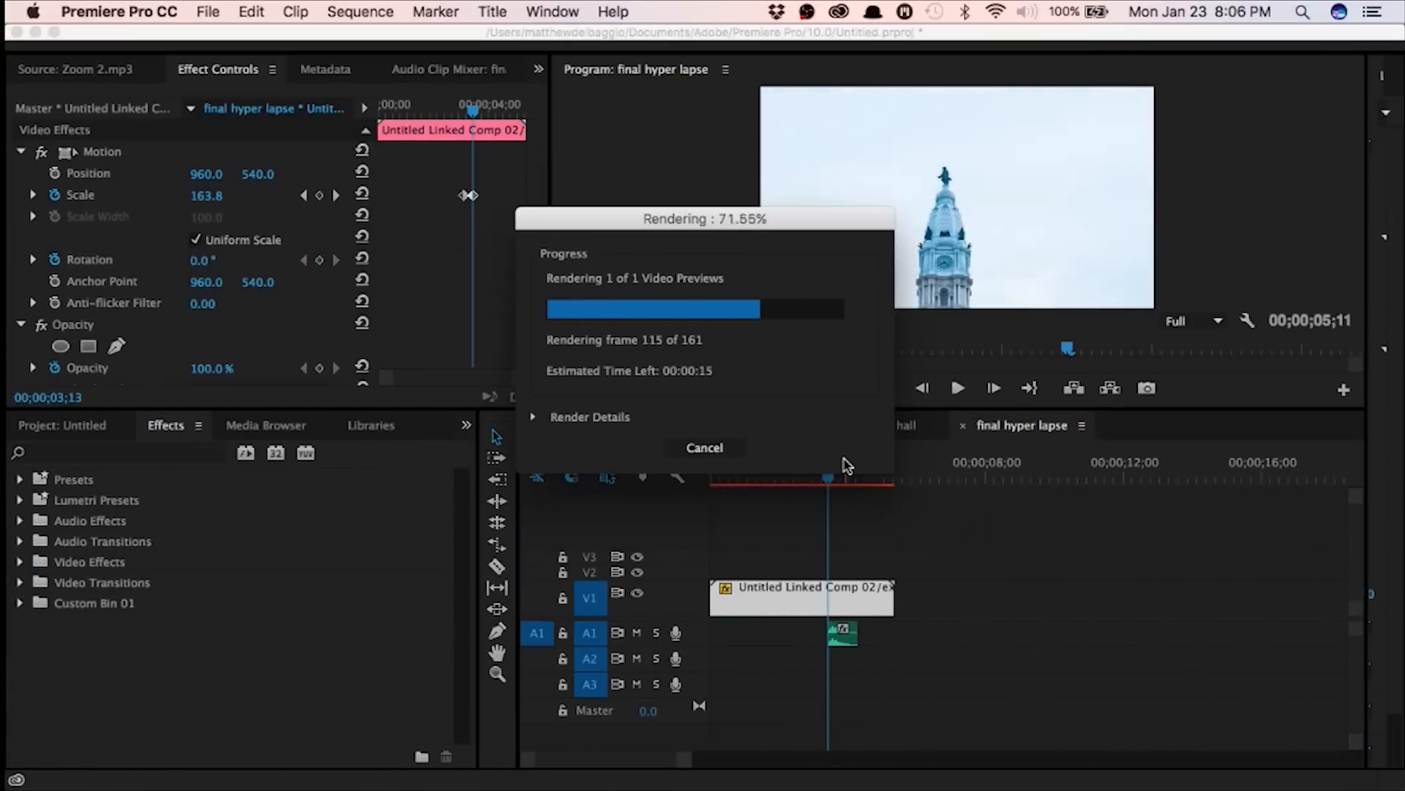
Step: Keyframe the clip's Rotation to one full turn, 1x0.0°, a few frames further on and render the sequence
click(833, 476)
drag(209, 260, 472, 260)
mouse_move(519, 377)
mouse_down()
mouse_move(492, 374)
mouse_move(518, 377)
mouse_up()
click(846, 478)
key(Return)
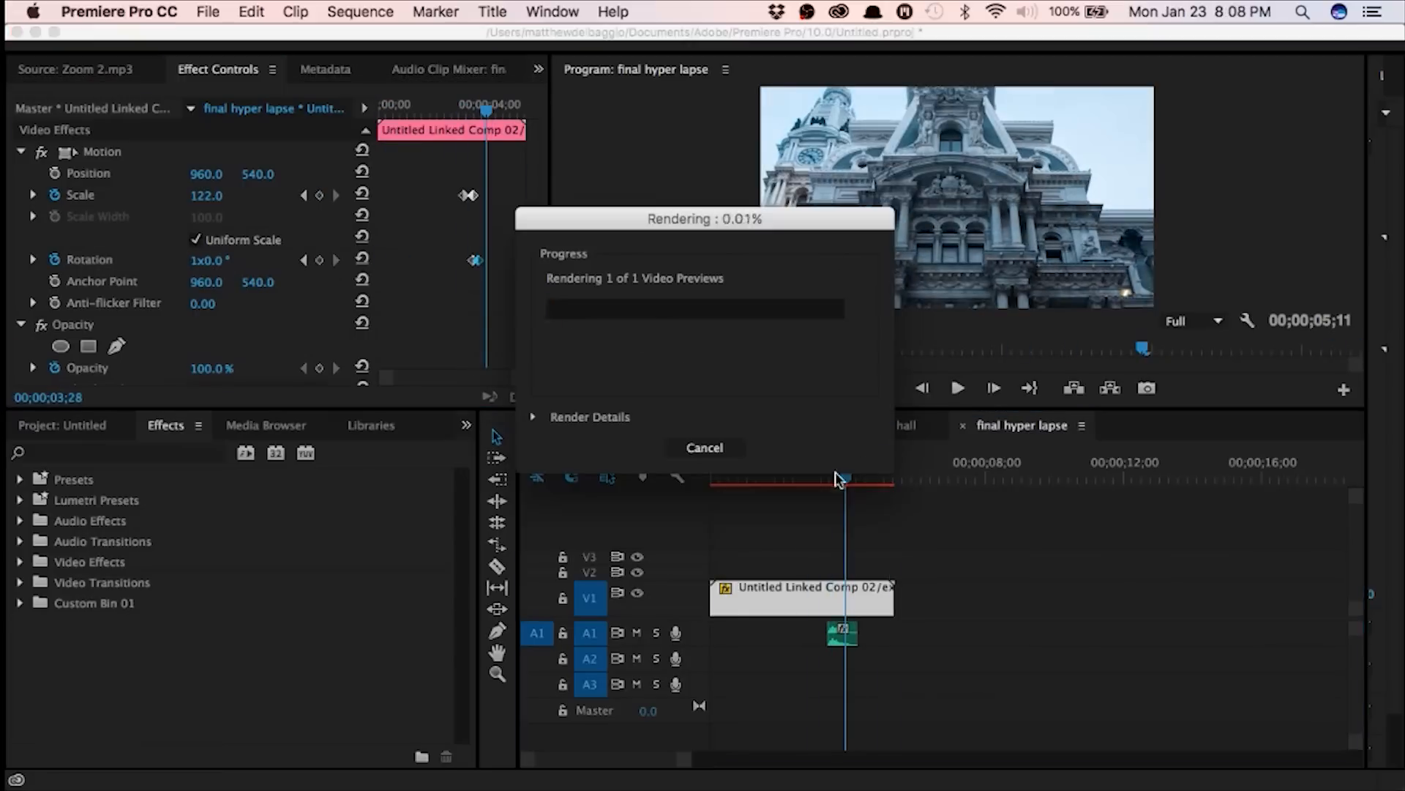
Step: Add Scale keyframes on the clip around the rotation and render the sequence again
click(834, 477)
key(Left)
drag(208, 196, 218, 196)
key(Right)
key(Right)
key(Right)
key(Right)
click(809, 476)
key(Return)
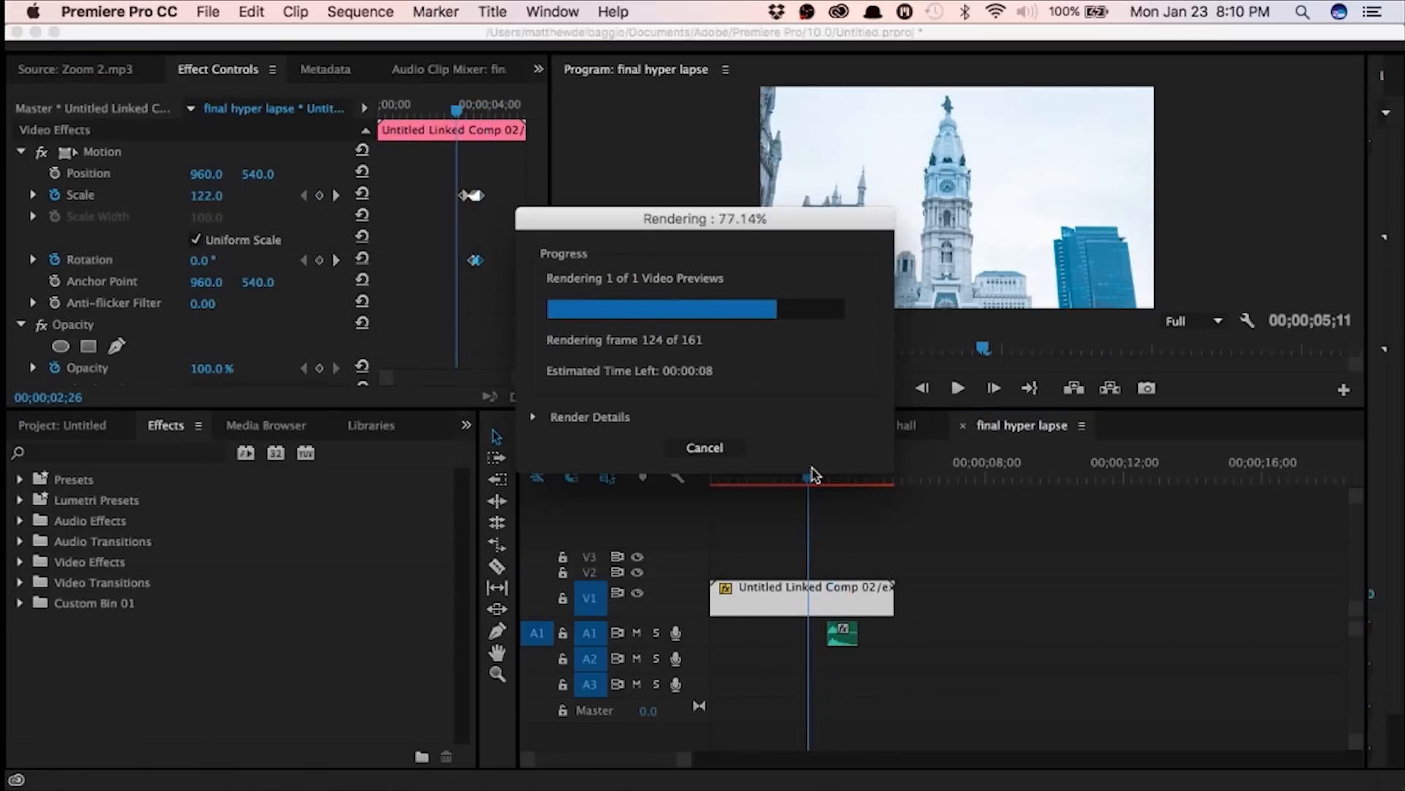